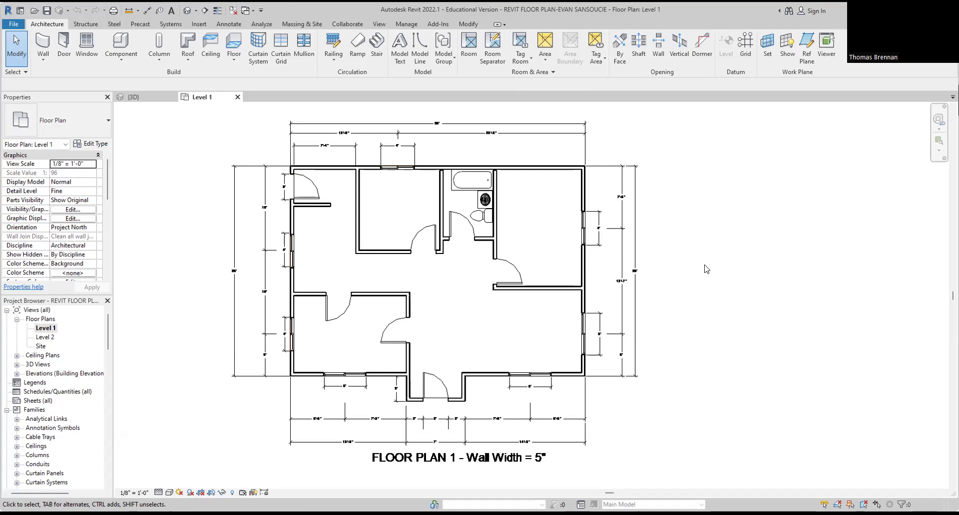
Step: Close the open floor plan project from the File menu, returning to Revit's Home page
left_click(15, 25)
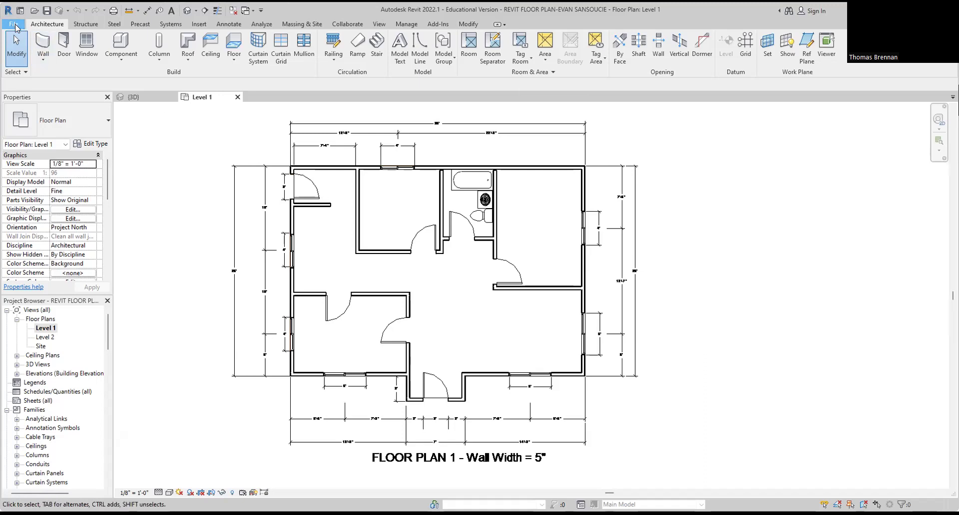
left_click(35, 228)
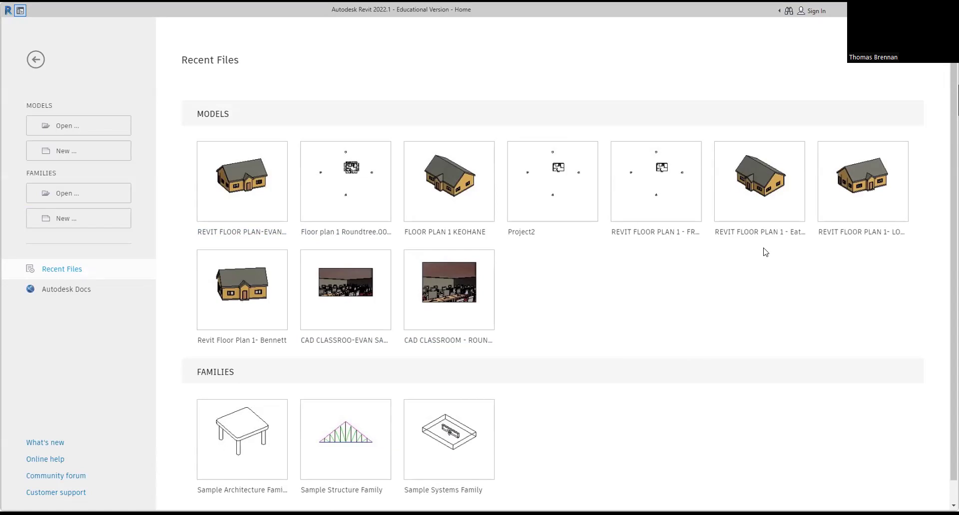
Step: Open the Revit Sandbox - 2024 project from the Desktop folder
left_click(118, 137)
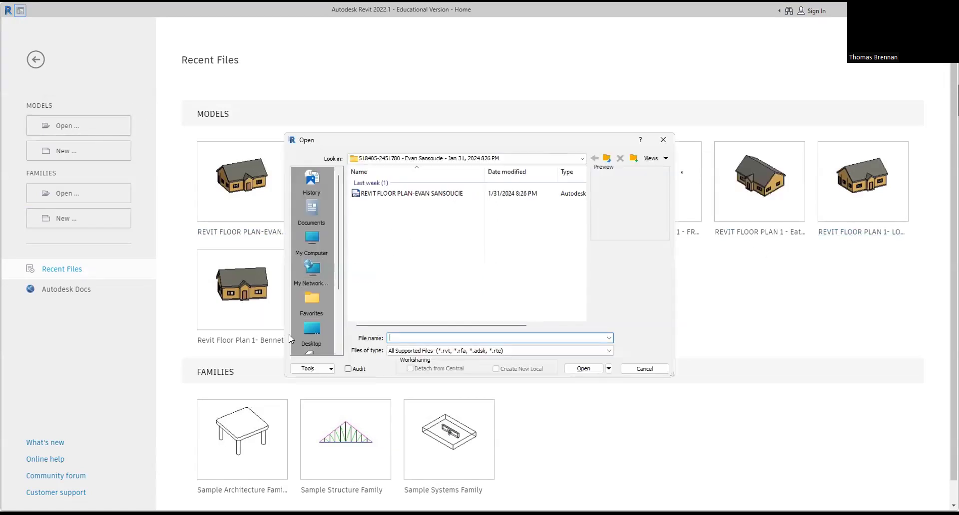
left_click(313, 329)
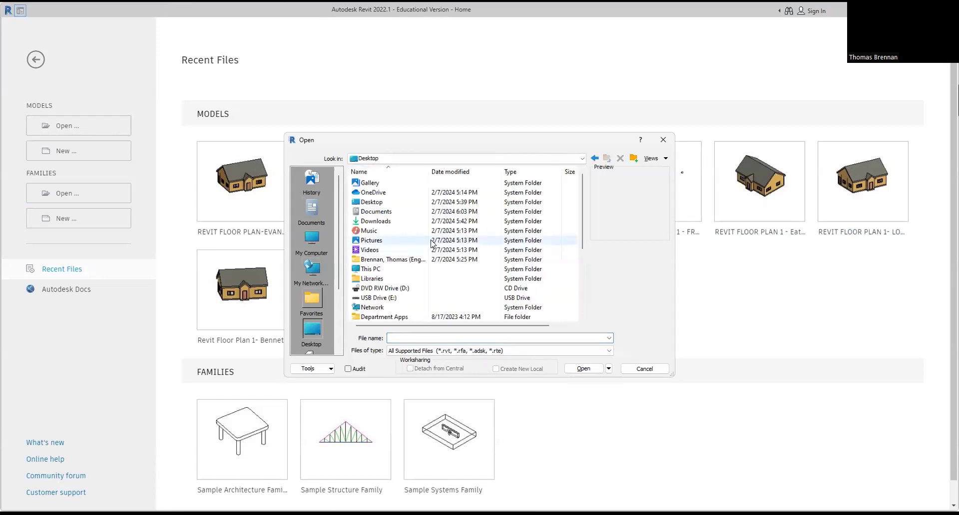
double_click(382, 202)
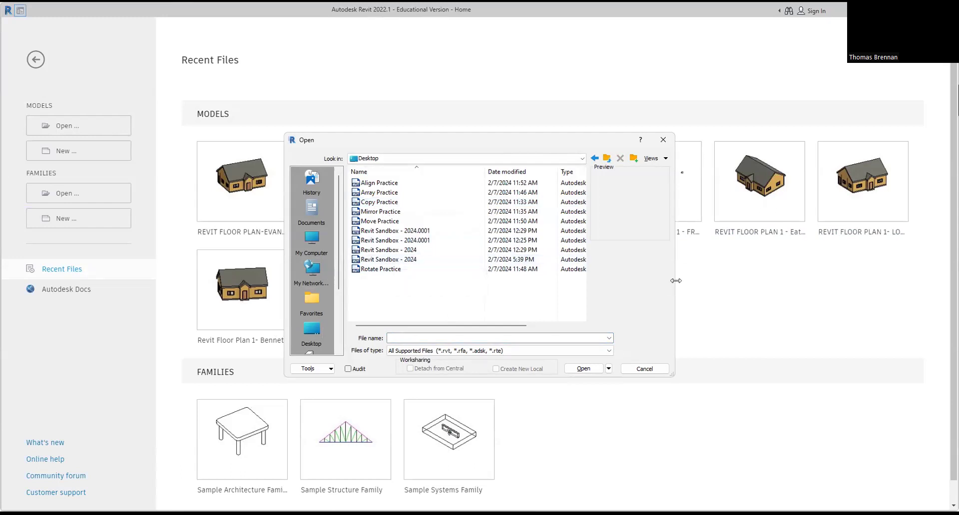
left_click_drag(676, 281, 803, 281)
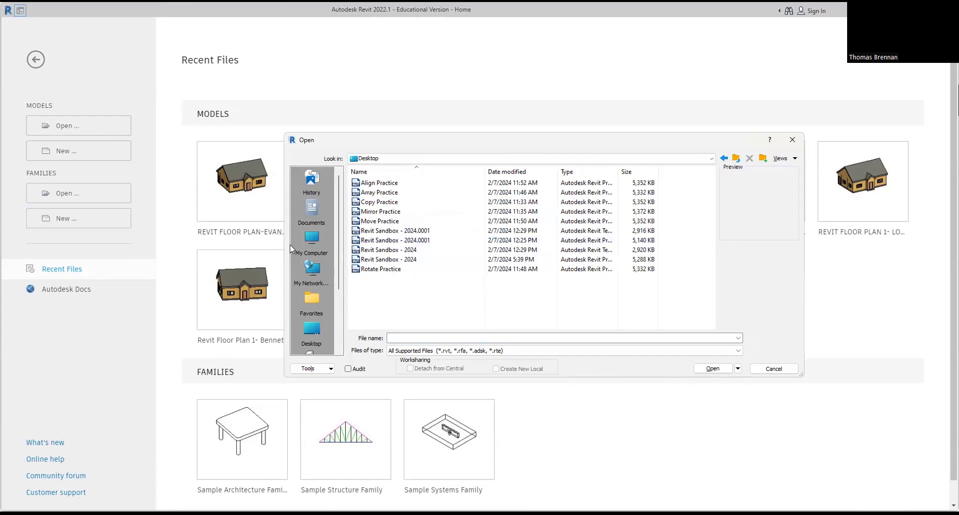
left_click(383, 260)
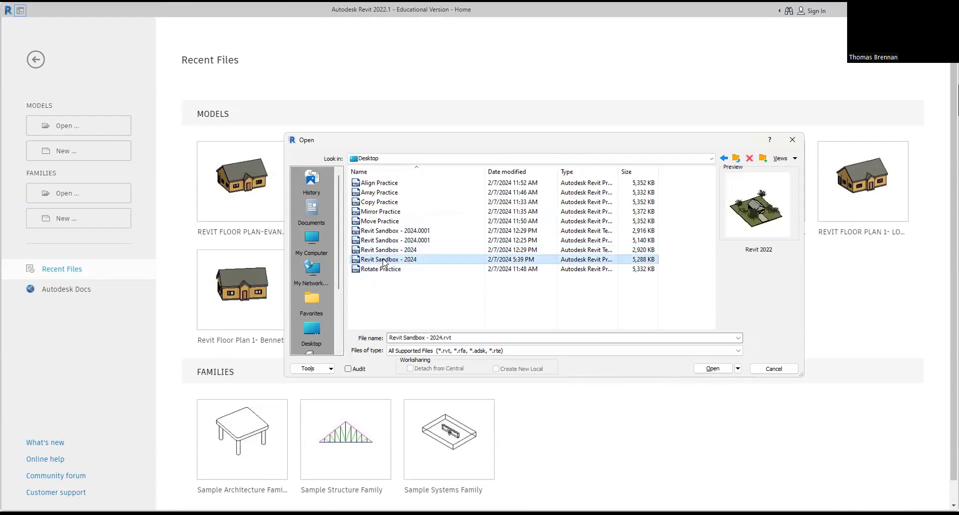
double_click(384, 260)
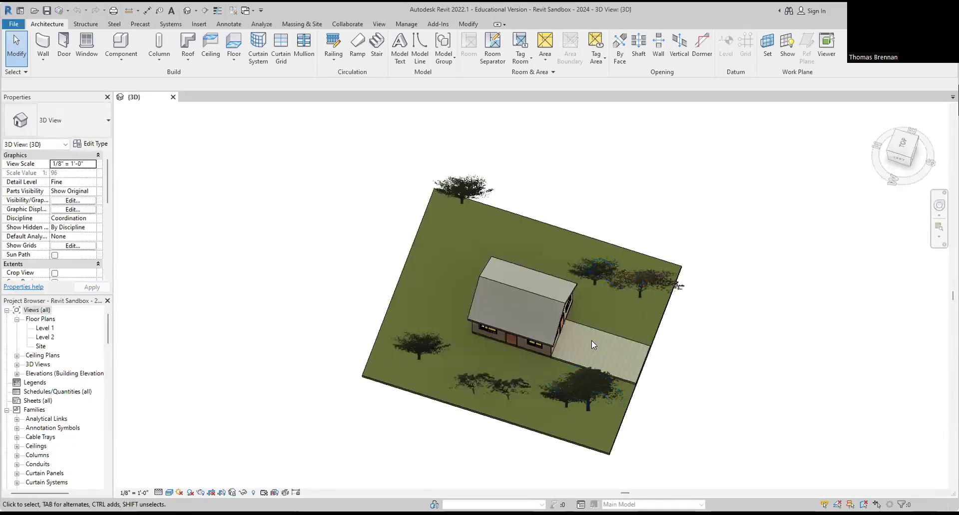
Step: Orbit and zoom around the sandbox house in 3D, then open the Level 1 floor plan
scroll(596, 337, "up", 2)
middle_click_drag(598, 335, 554, 195, "shift")
scroll(559, 327, "up", 5)
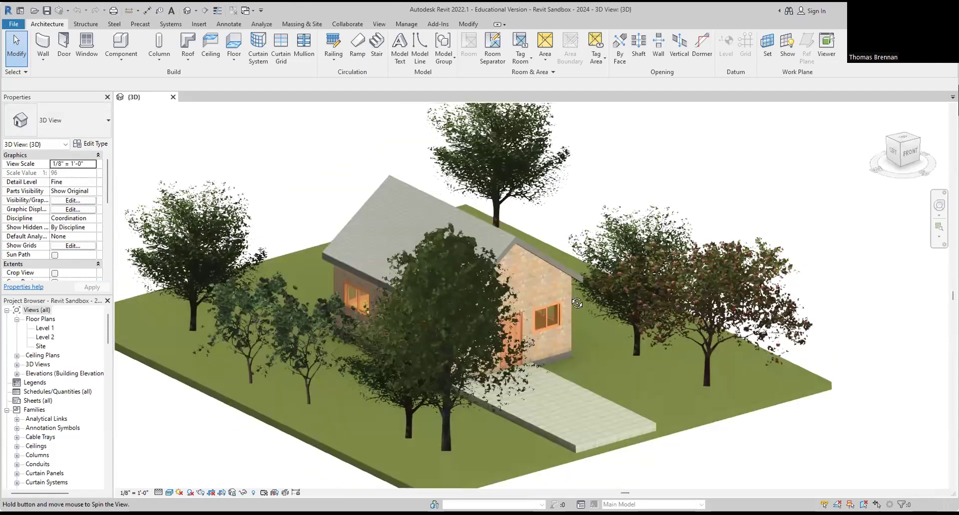
middle_click_drag(617, 387, 659, 361, "shift")
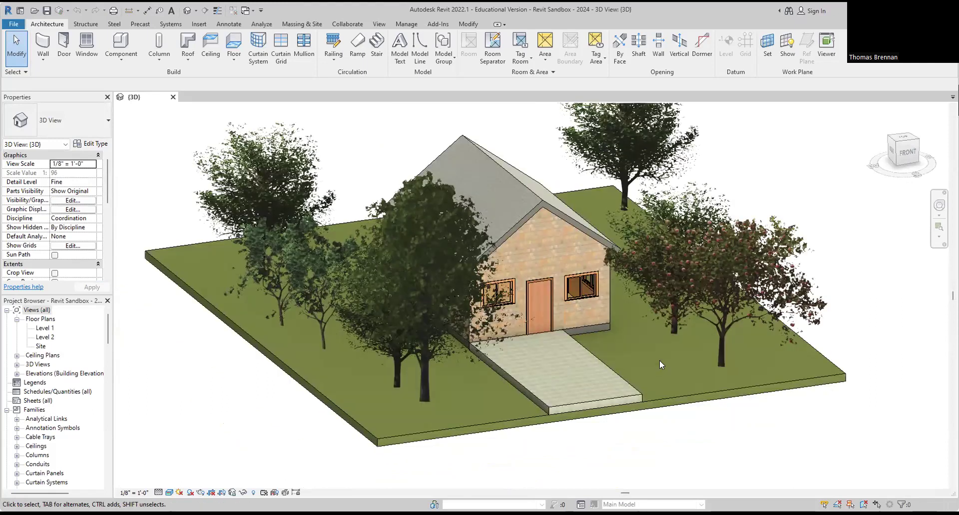
scroll(621, 302, "up", 2)
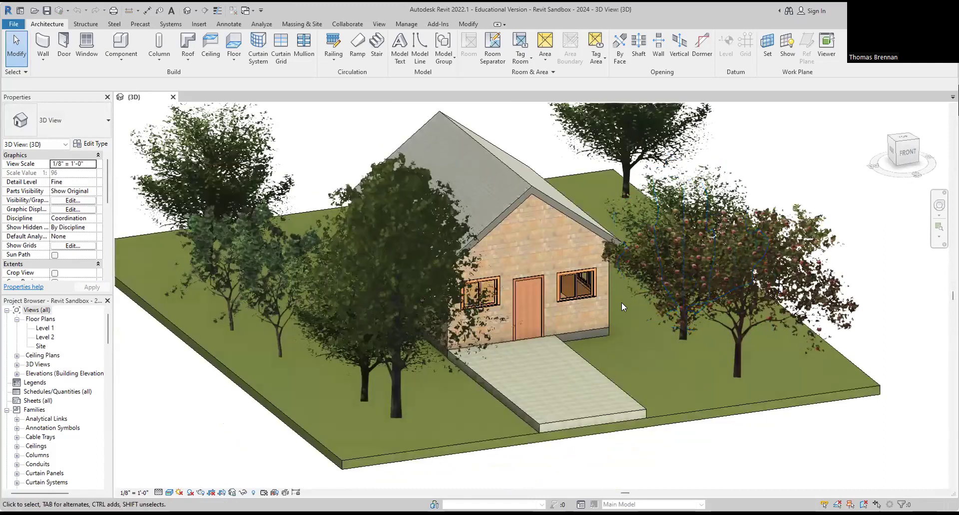
scroll(622, 303, "up", 2)
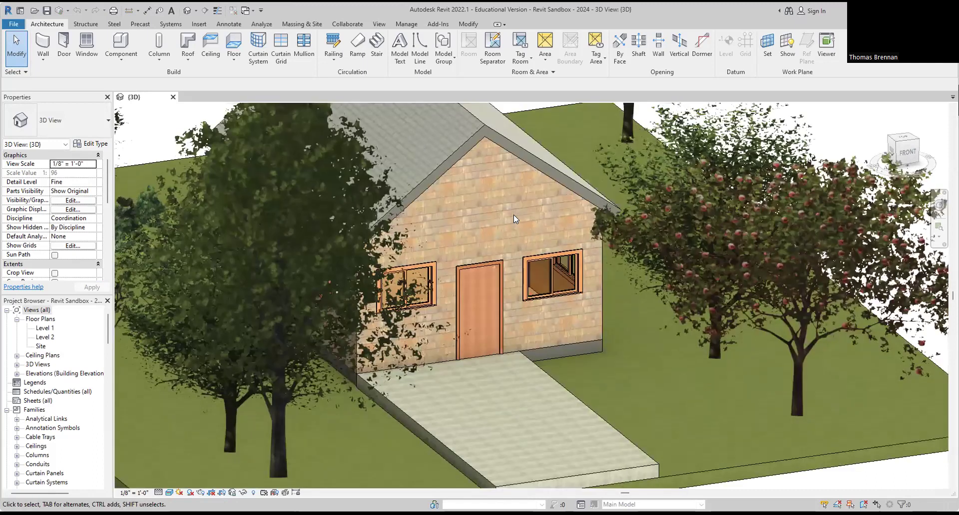
scroll(517, 209, "down", 4)
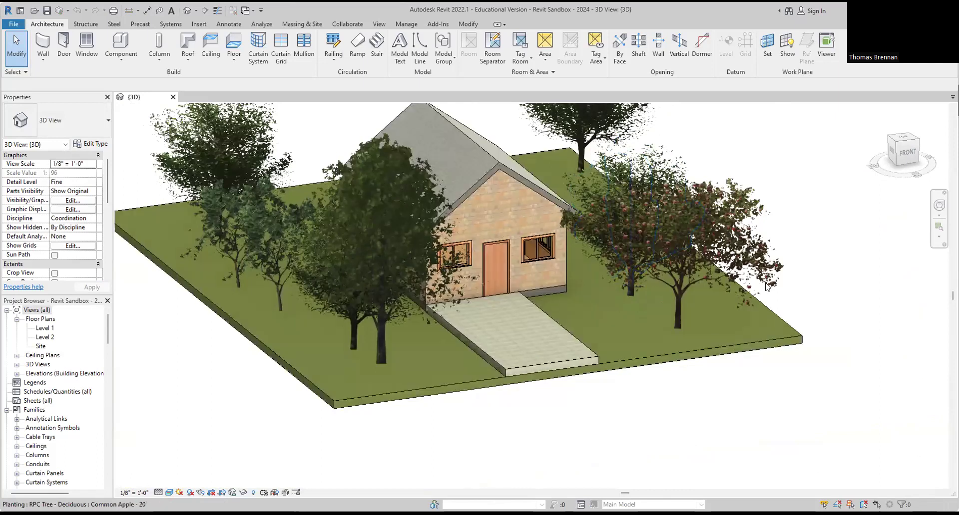
scroll(699, 350, "down", 4)
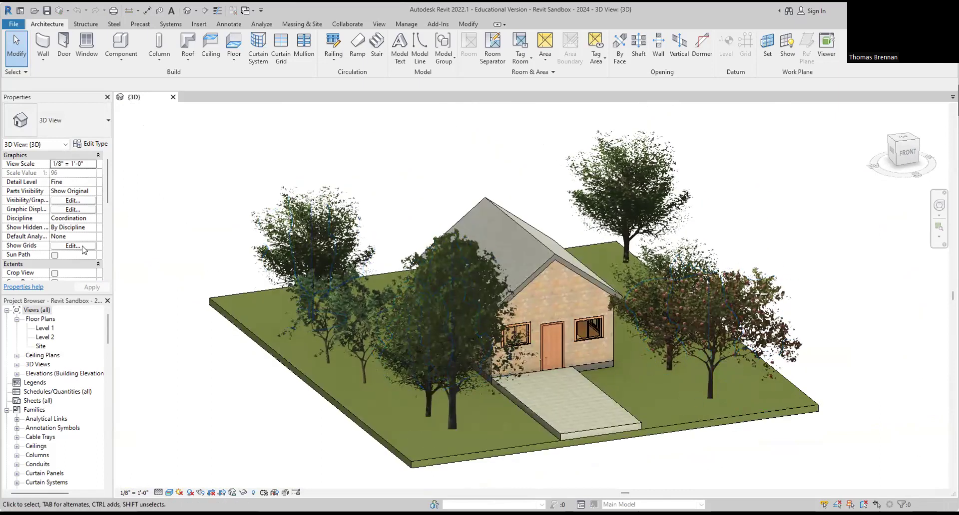
double_click(49, 329)
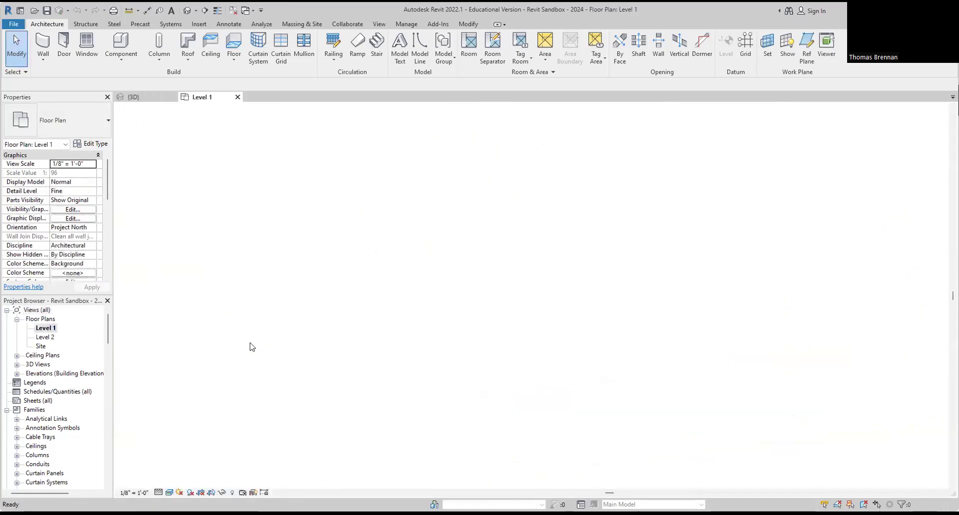
scroll(454, 298, "up", 5)
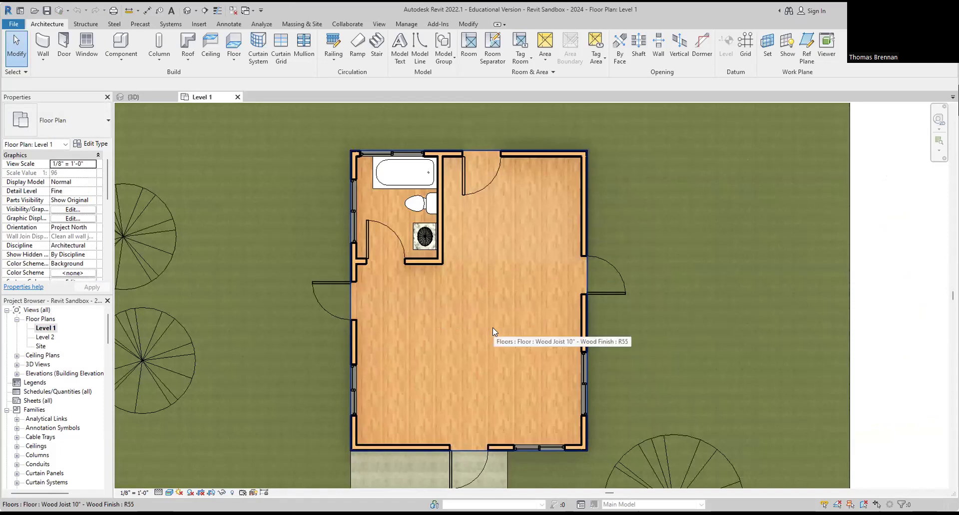
scroll(489, 337, "down", 1)
scroll(489, 334, "down", 2)
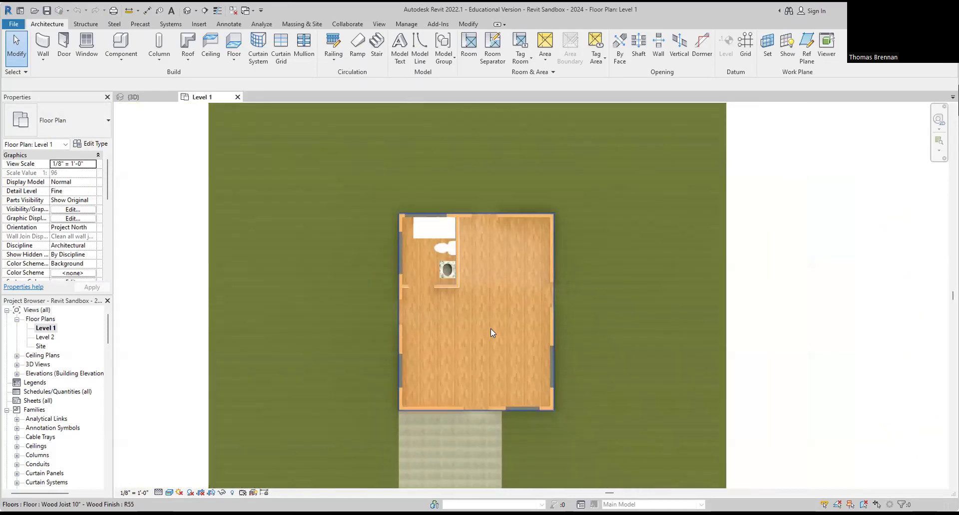
middle_click_drag(505, 329, 600, 318)
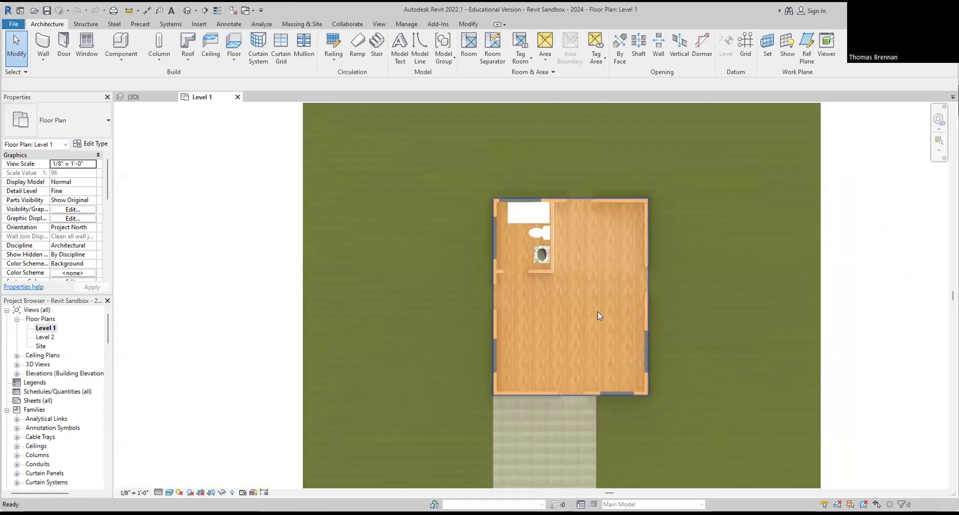
scroll(593, 310, "down", 2)
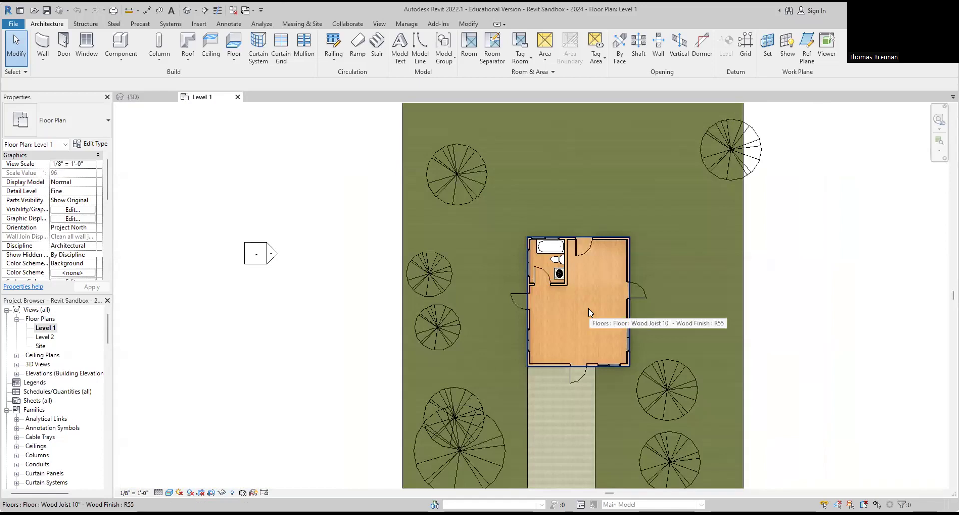
scroll(588, 308, "down", 1)
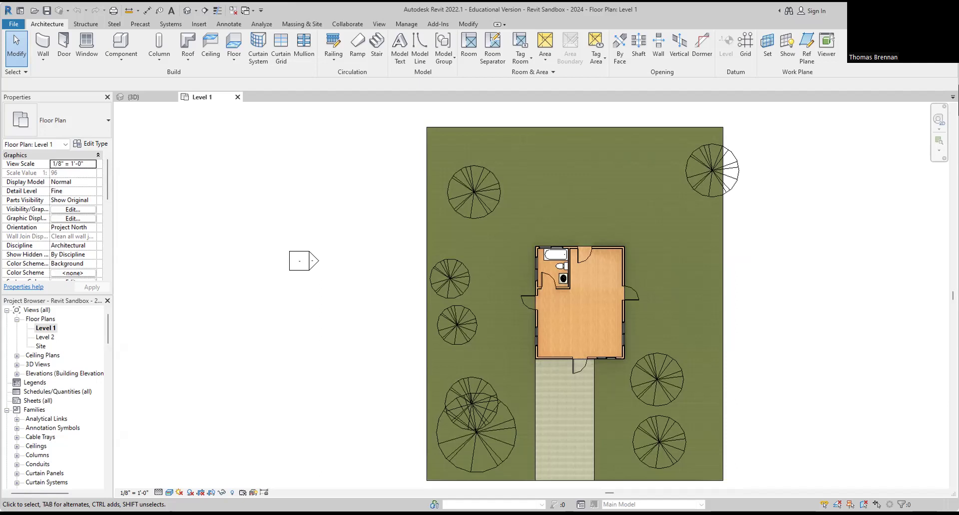
Step: Close the Revit Sandbox project and dismiss the Open model dialog
left_click(15, 24)
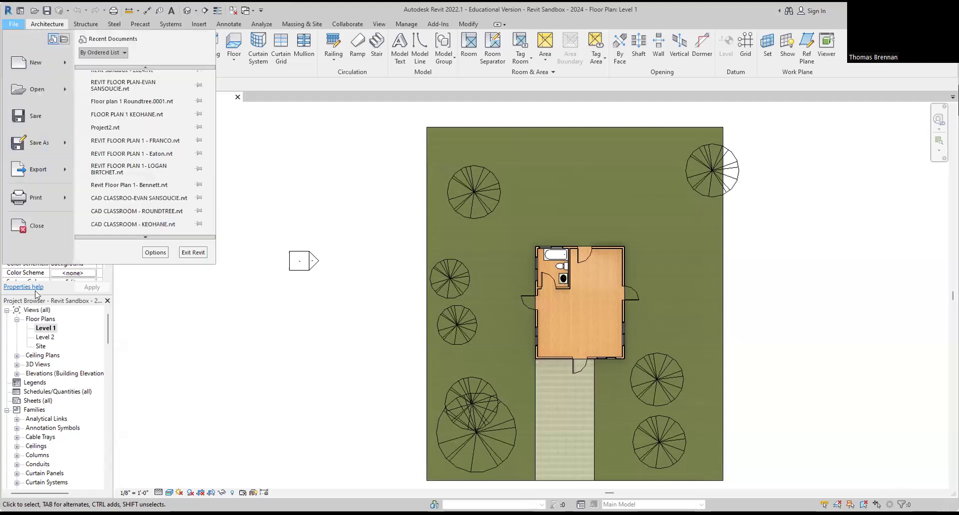
left_click(42, 225)
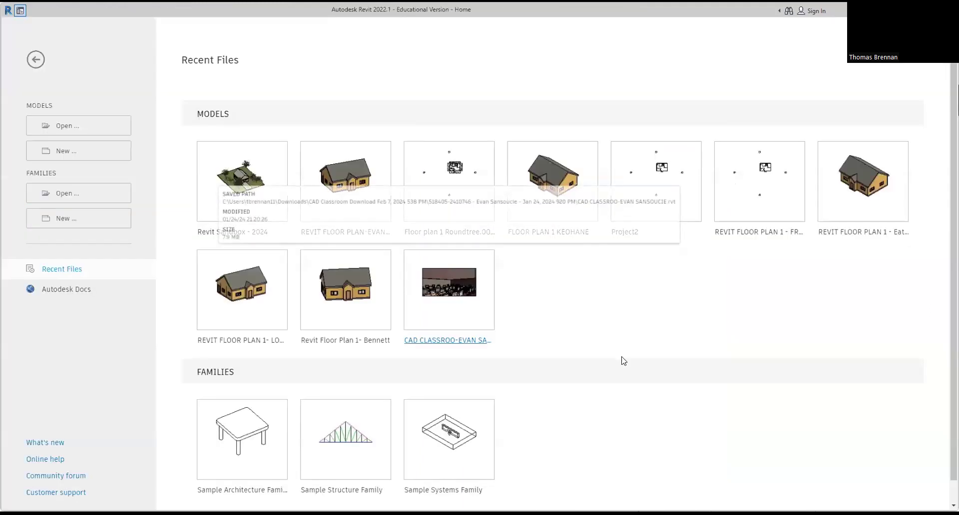
left_click(57, 134)
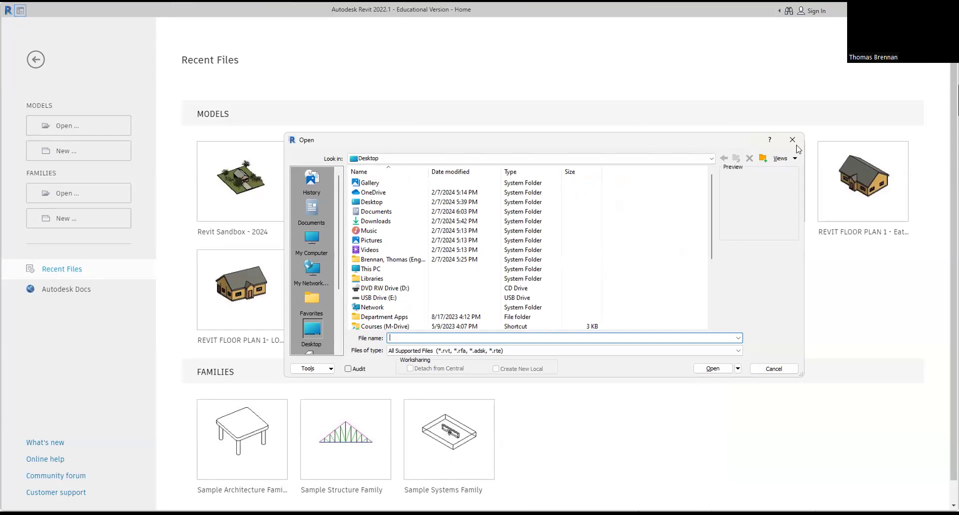
key("Escape")
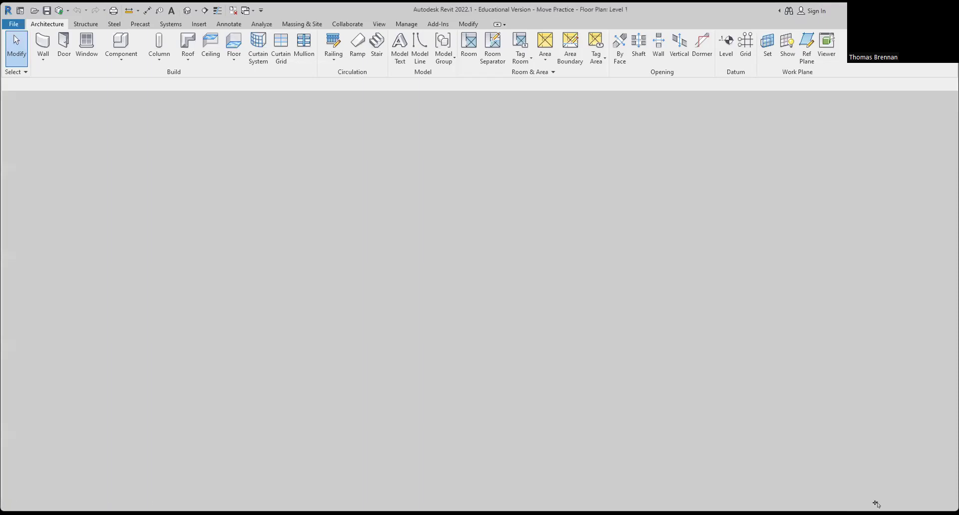
Step: Zoom in on the square room in the Move Practice Level 1 plan
scroll(492, 267, "up", 4)
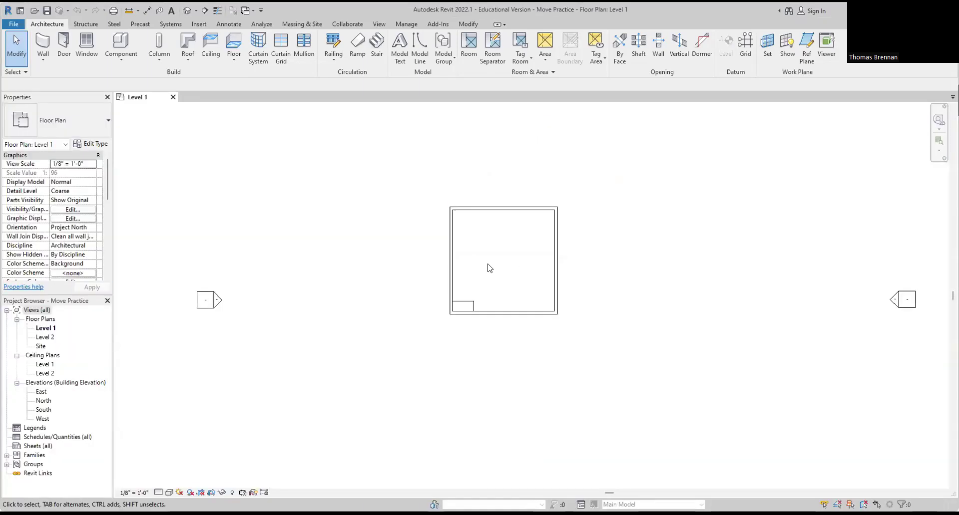
scroll(503, 274, "down", 1)
scroll(496, 291, "up", 3)
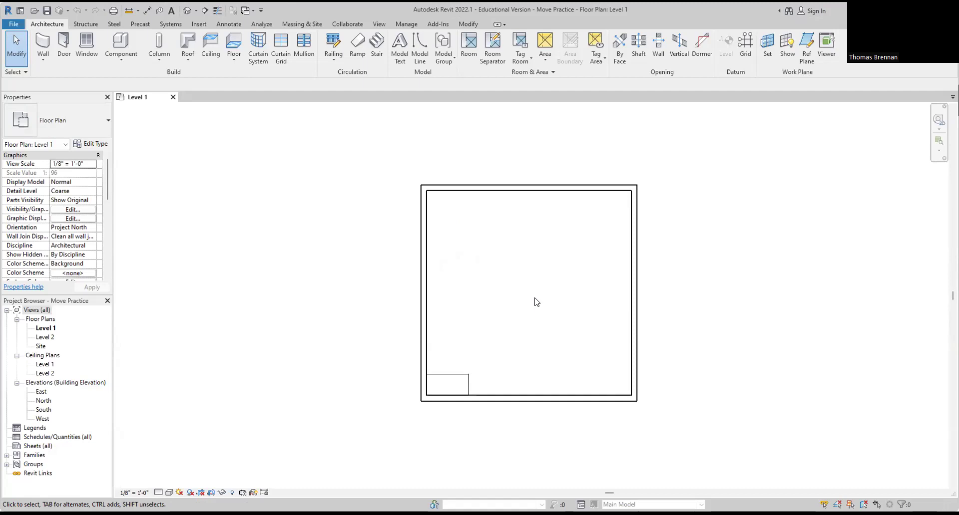
Step: Open a Default 3D View of the room and orbit it to another angle
left_click(196, 11)
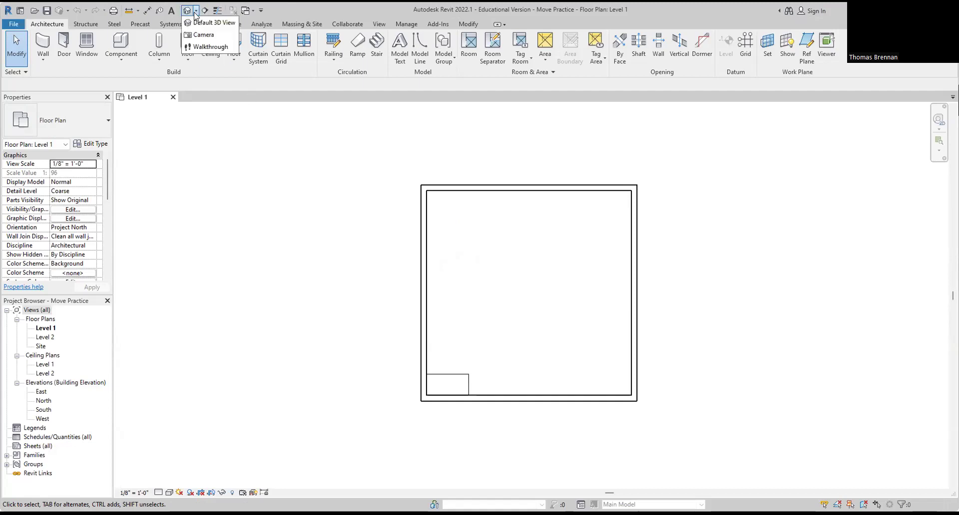
left_click(210, 23)
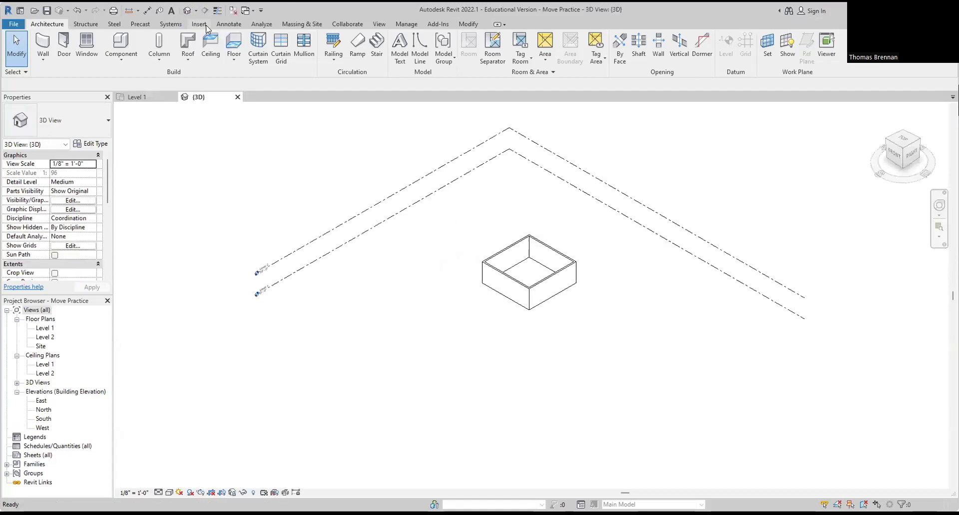
scroll(534, 267, "up", 6)
middle_click_drag(549, 265, 468, 365, "shift")
scroll(574, 268, "down", 1)
middle_click_drag(575, 274, 556, 287)
scroll(551, 283, "up", 1)
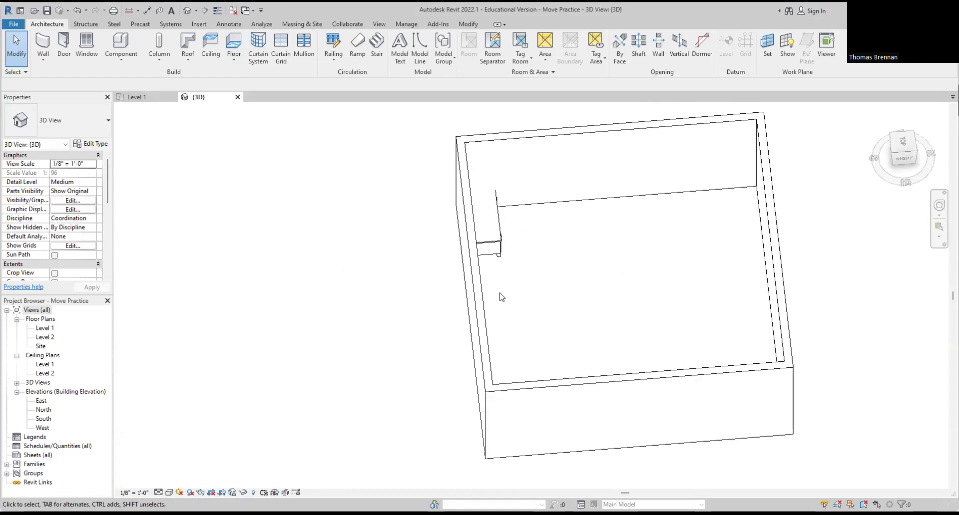
Step: Set the 3D view's visual style to Shaded, then return to the Level 1 plan
left_click(170, 494)
left_click(199, 480)
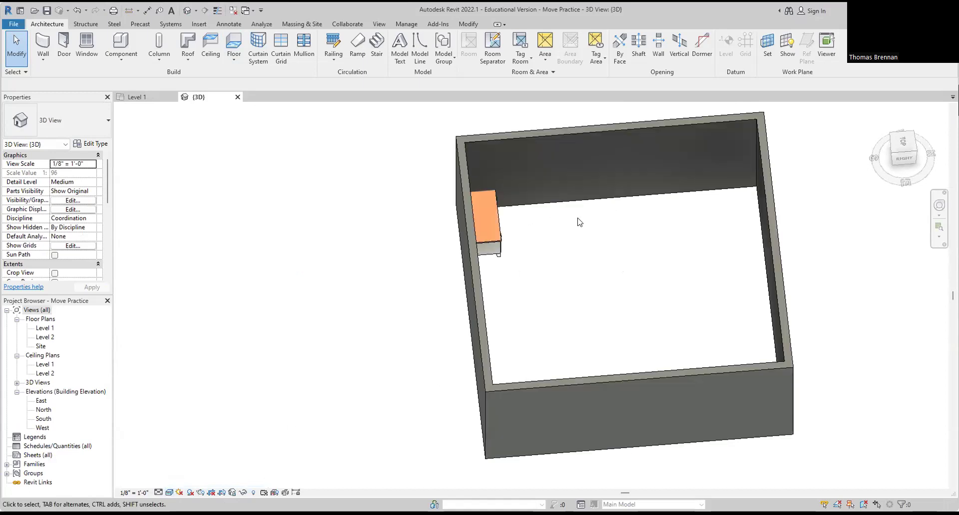
scroll(578, 221, "up", 1)
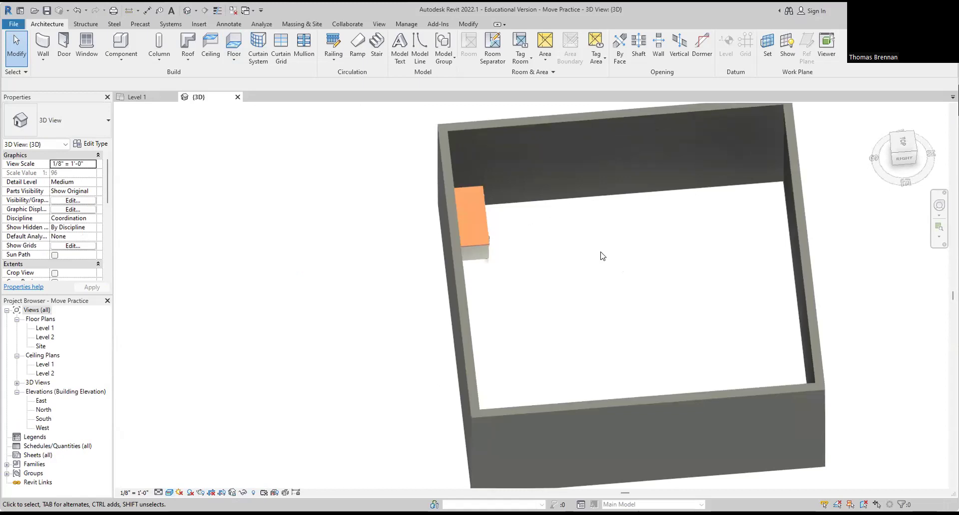
left_click(139, 98)
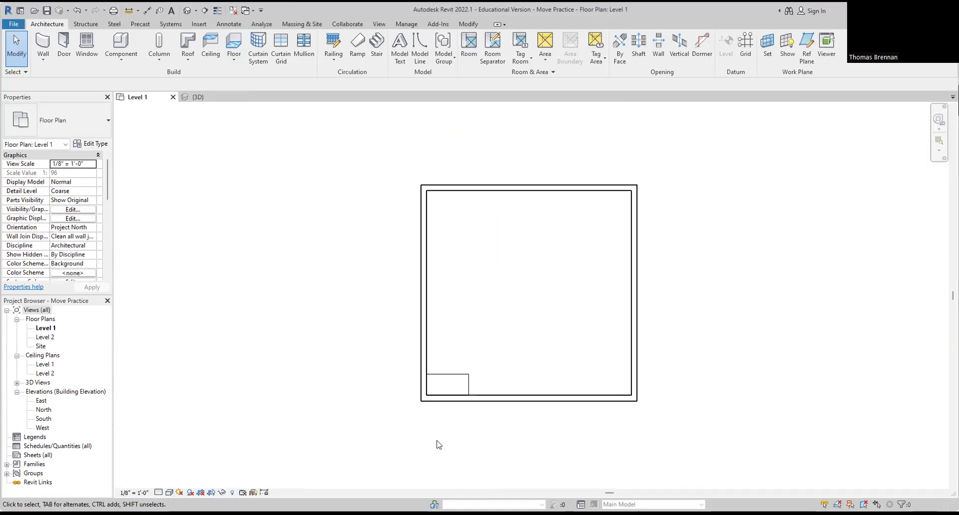
Step: Toggle Thin Lines to compare wall lineweights, leaving the walls drawn as thin lines
scroll(445, 439, "up", 3)
scroll(457, 409, "up", 1)
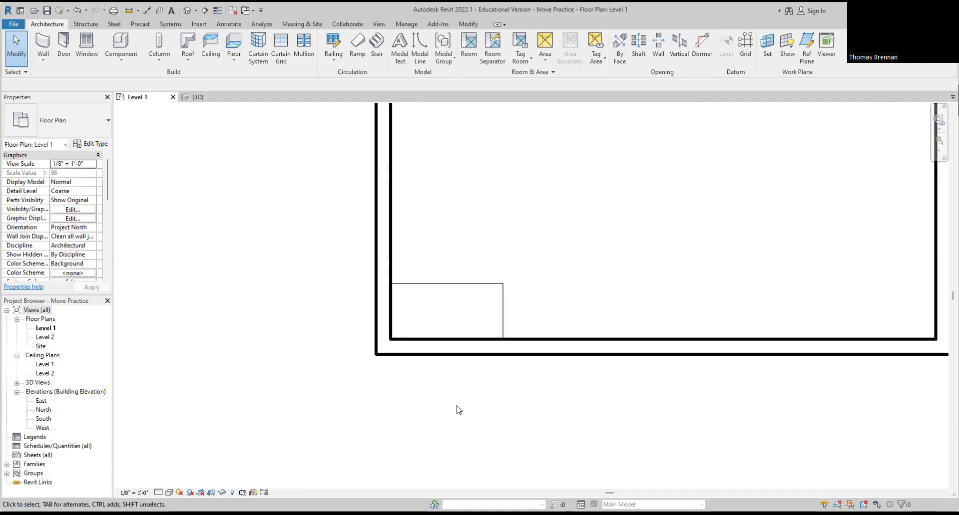
scroll(459, 410, "up", 1)
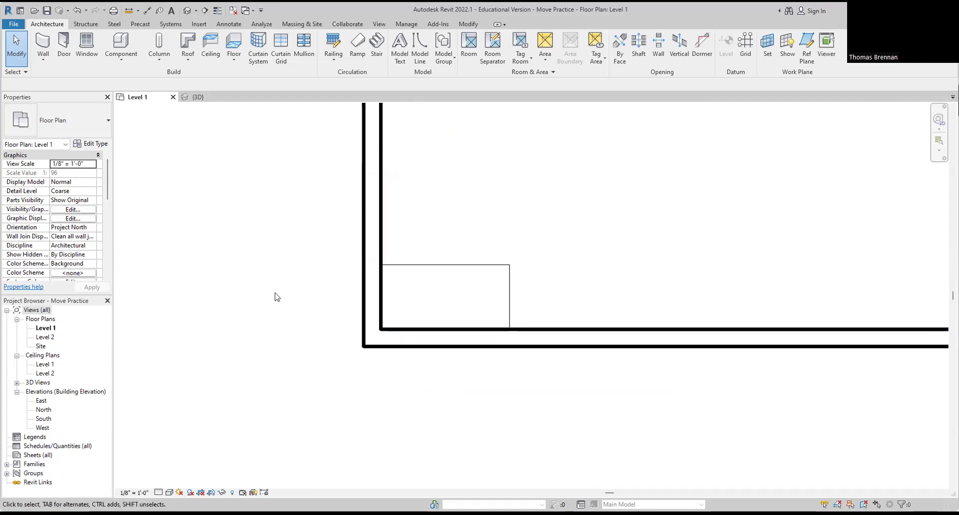
left_click(218, 10)
left_click(219, 11)
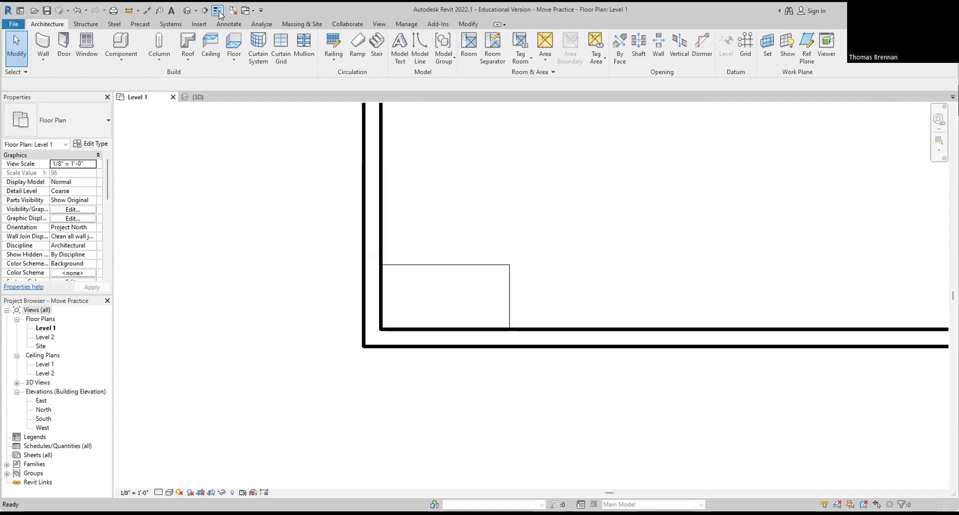
left_click(219, 11)
left_click(219, 11)
left_click(219, 11)
left_click(218, 11)
left_click(219, 11)
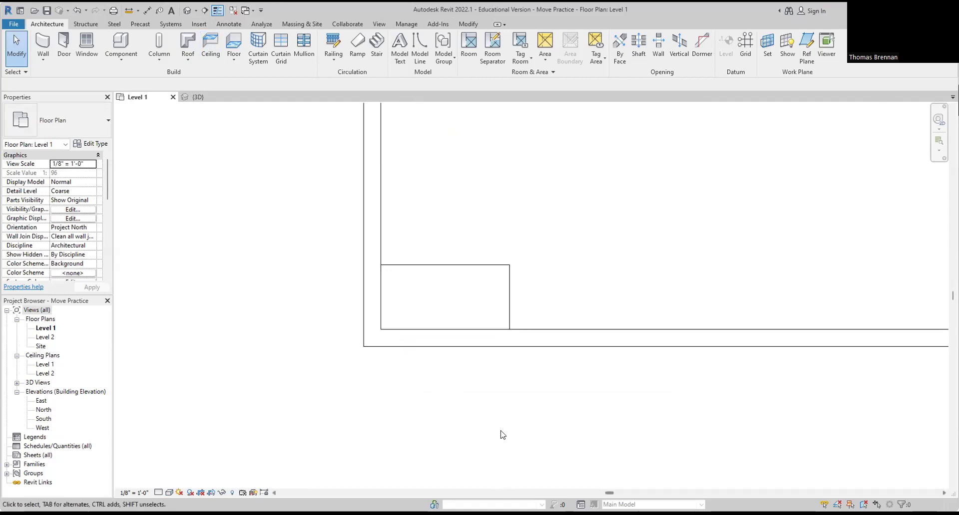
Step: Zoom and pan in on the room's lower-left corner holding the 60" x 30" desk
middle_click_drag(563, 256, 578, 295)
scroll(440, 350, "up", 4)
scroll(424, 323, "up", 1)
middle_click_drag(424, 323, 426, 313)
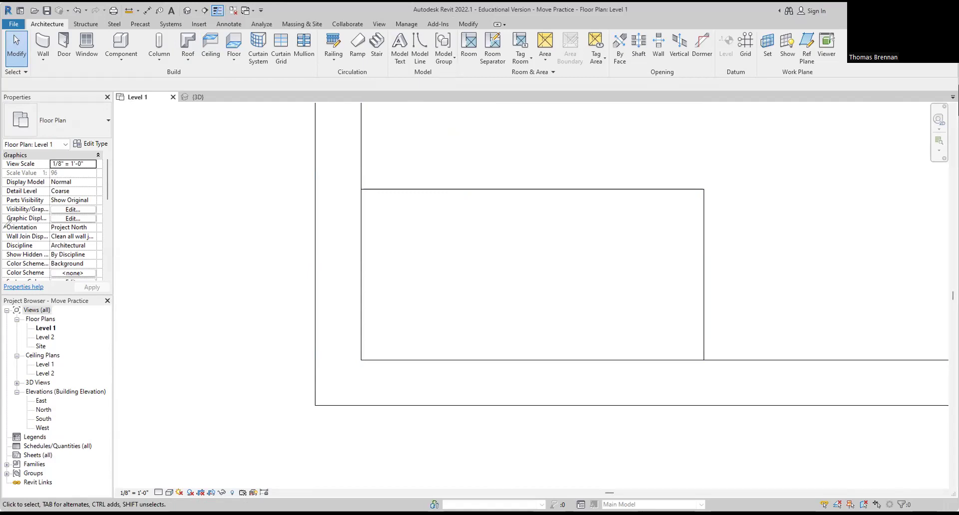
right_click(375, 343)
scroll(359, 353, "up", 5)
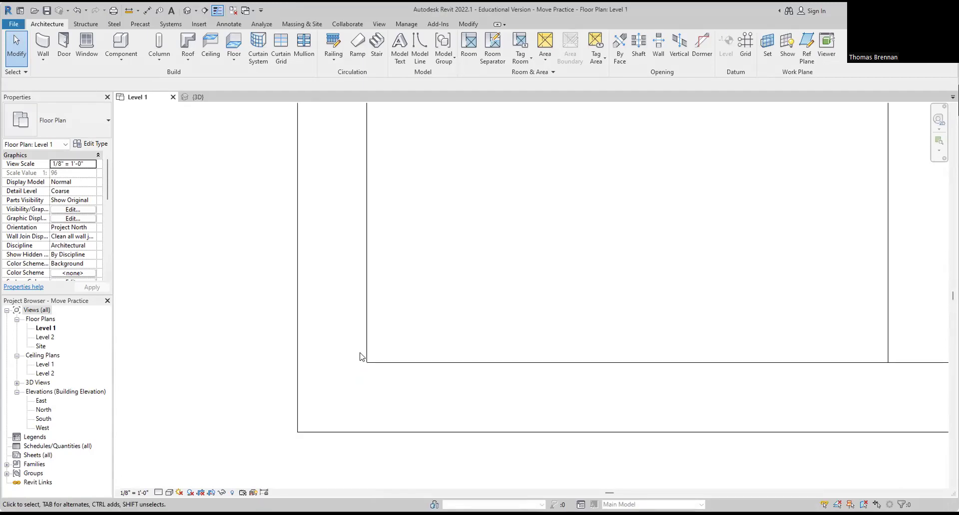
scroll(387, 346, "down", 8)
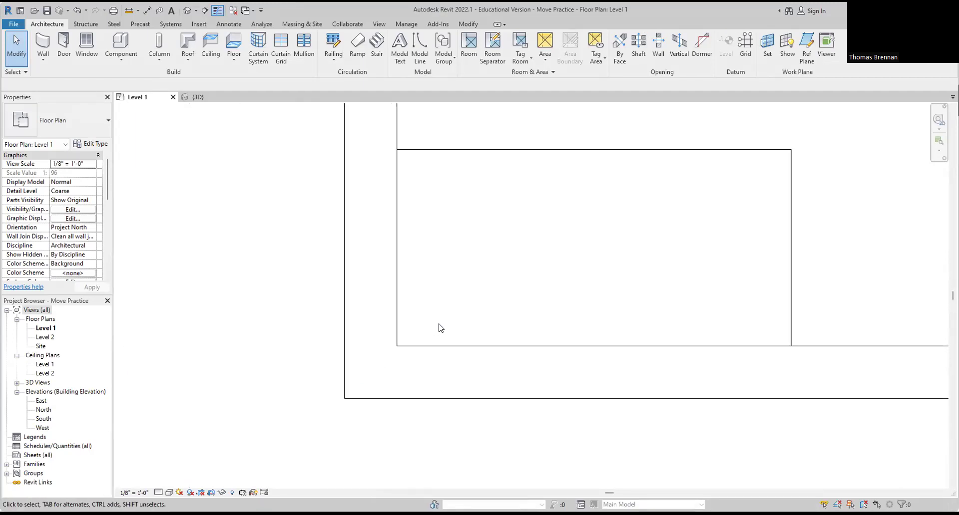
scroll(450, 340, "up", 3)
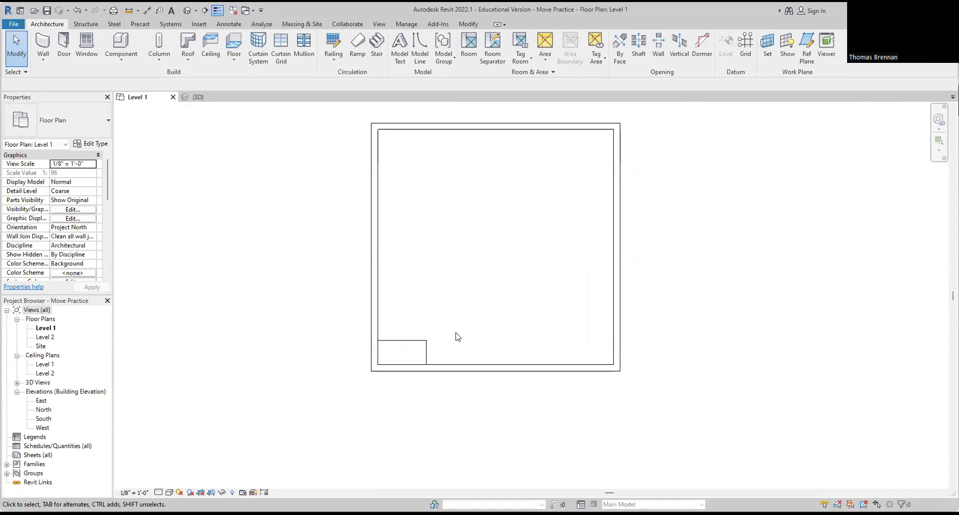
scroll(442, 357, "up", 1)
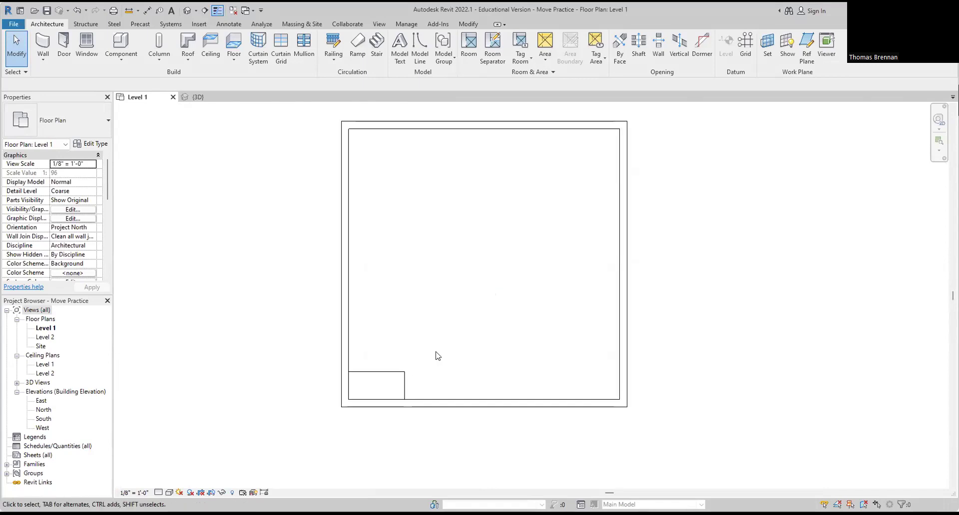
Step: Select the desk, start Move, and pick its corner at the wall as base point
left_click(398, 377)
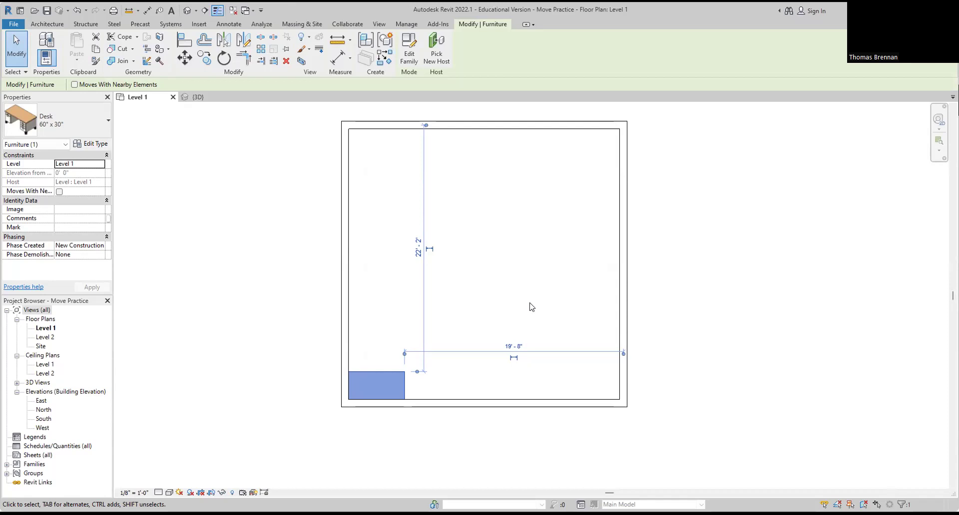
left_click(184, 59)
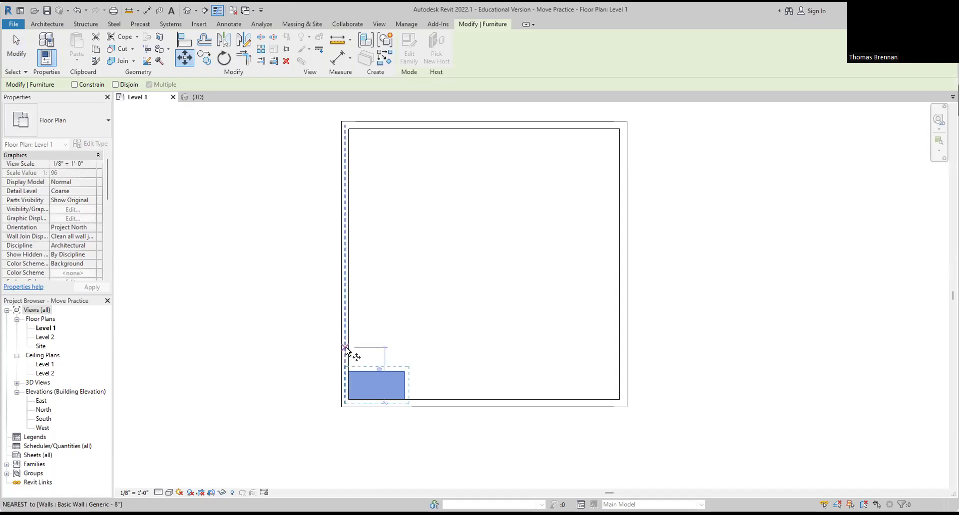
scroll(344, 378, "up", 2)
scroll(351, 379, "up", 5)
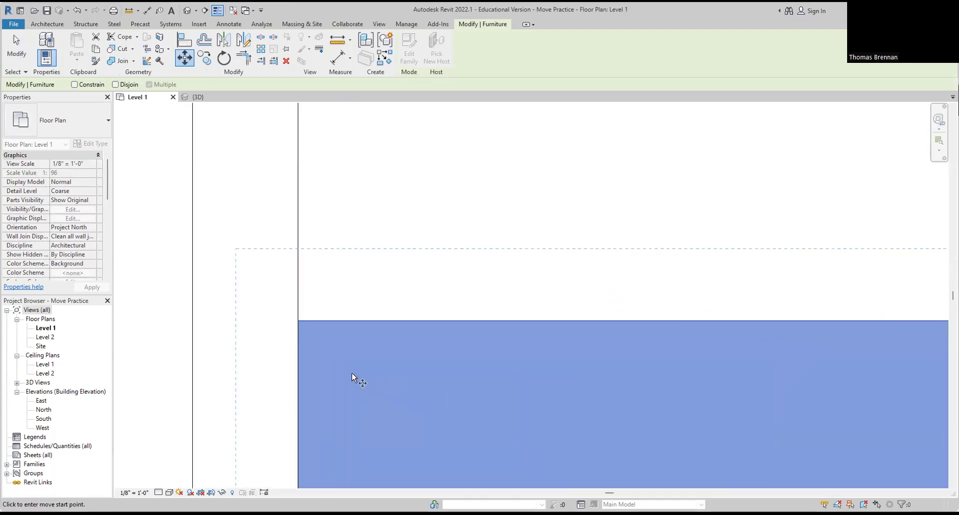
middle_click_drag(332, 364, 407, 326)
scroll(386, 304, "up", 2)
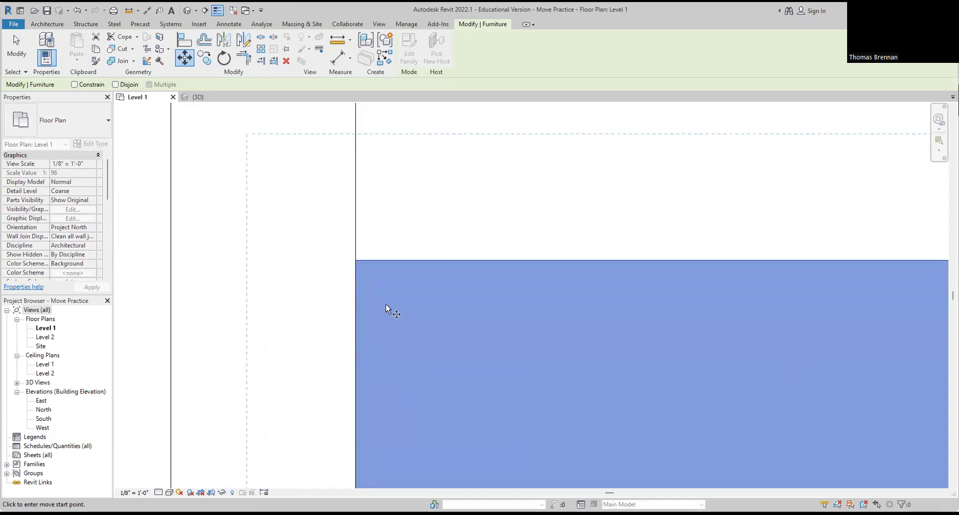
left_click(355, 260)
Step: Snap the desk into the room's upper-left corner against both walls and deselect it
scroll(362, 218, "down", 2)
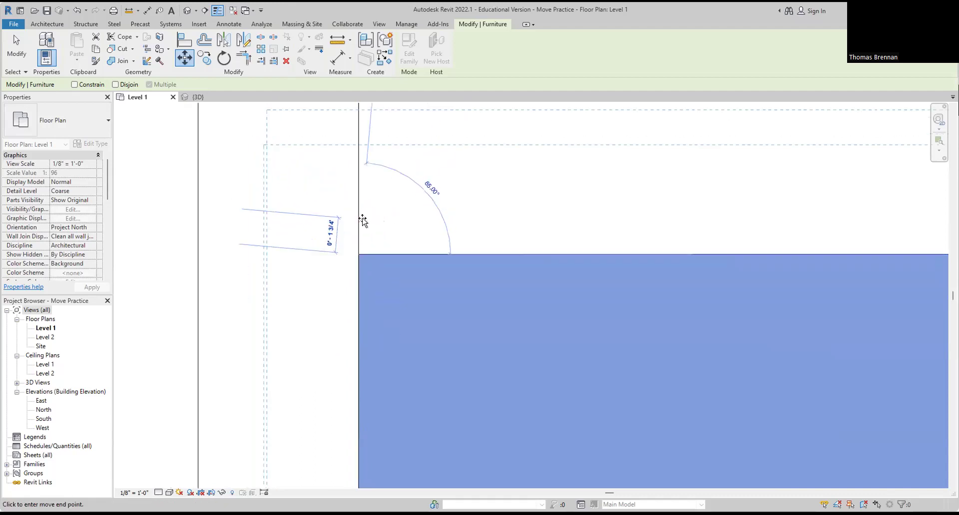
scroll(362, 218, "down", 5)
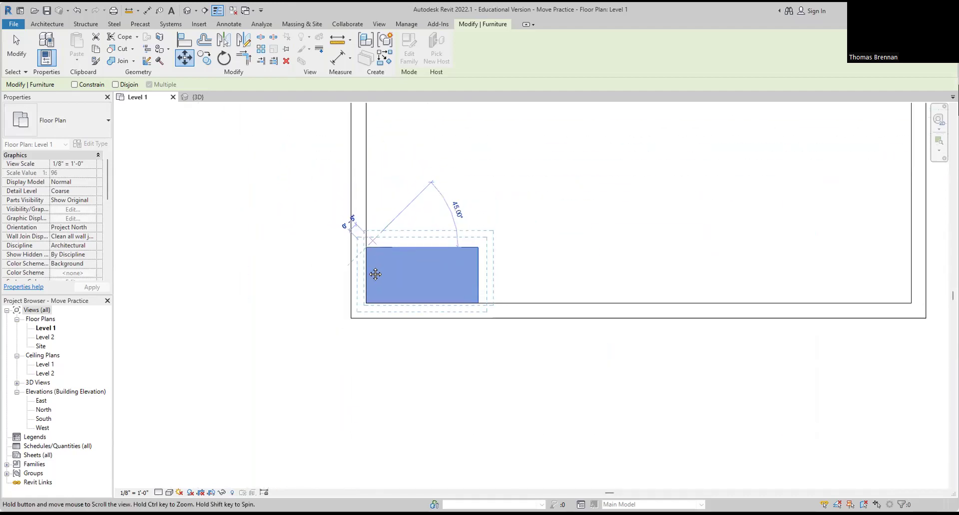
middle_click_drag(393, 198, 348, 348)
middle_click_drag(346, 212, 322, 347)
middle_click_drag(314, 266, 297, 325)
scroll(289, 314, "up", 5)
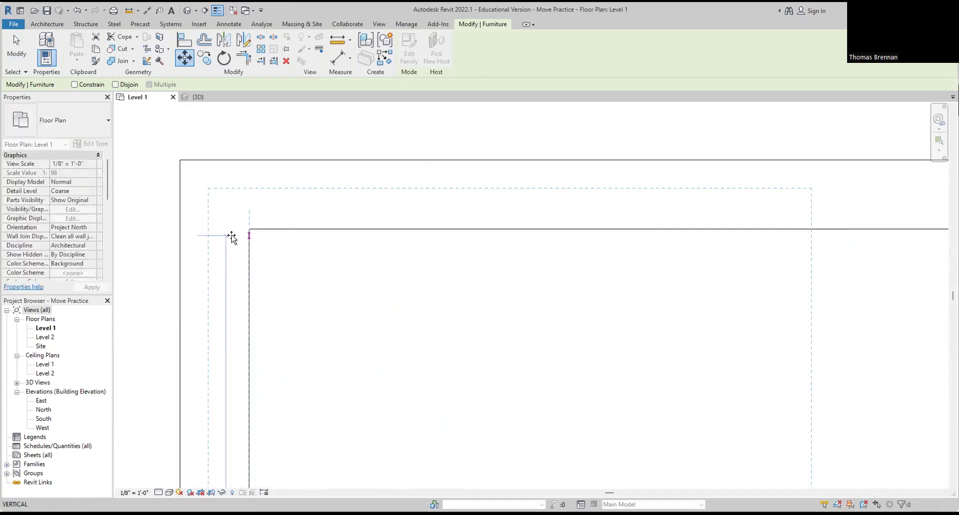
left_click(250, 230)
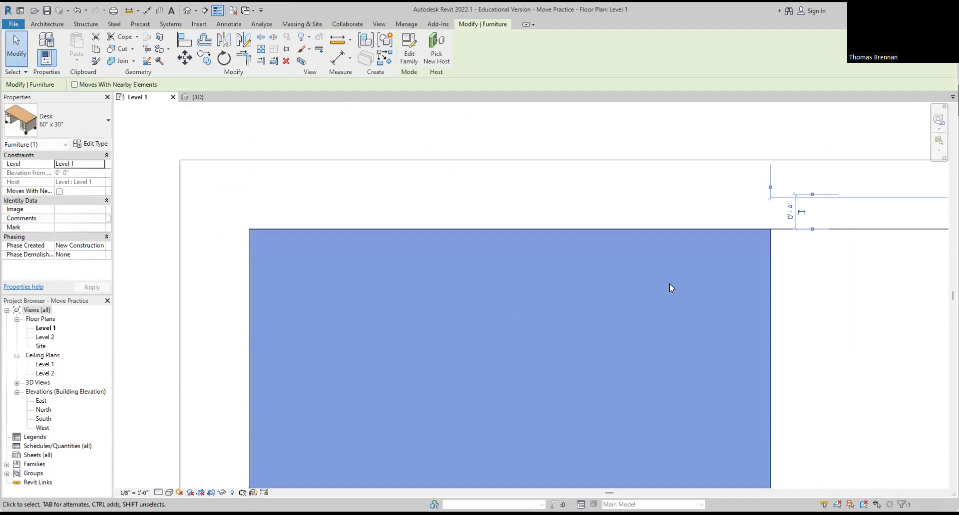
scroll(724, 300, "down", 5)
scroll(785, 325, "down", 2)
middle_click_drag(719, 308, 474, 185)
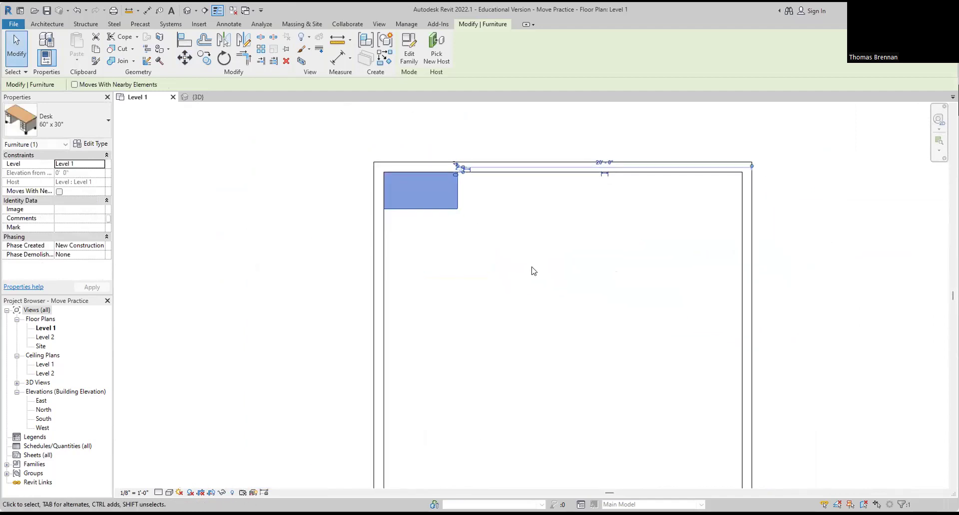
key("Escape")
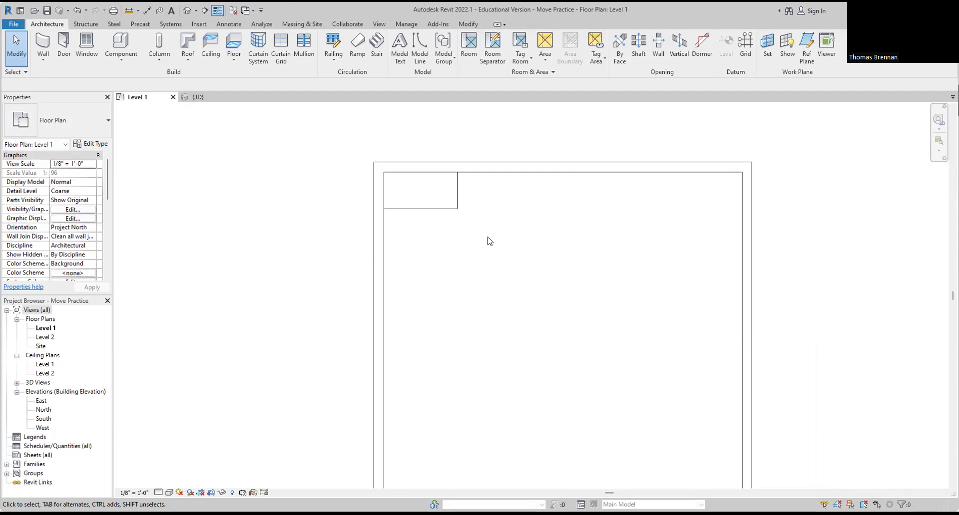
Step: Select the desk, start Move, and pick its top-right corner as base point
left_click(447, 209)
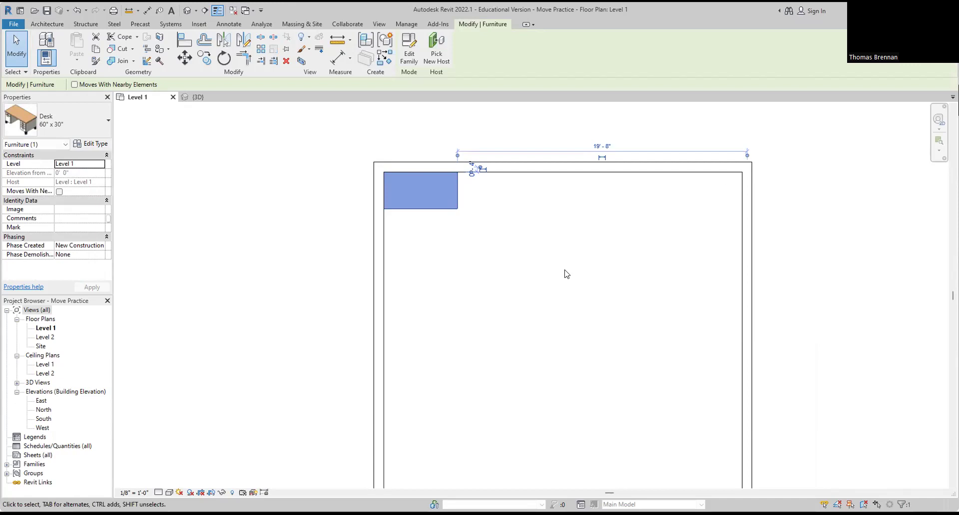
left_click(184, 59)
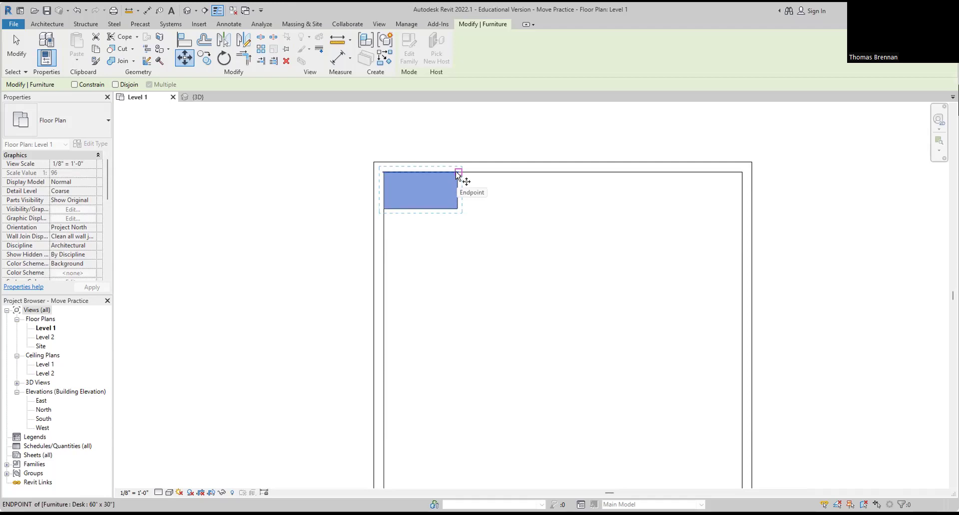
scroll(458, 174, "up", 7)
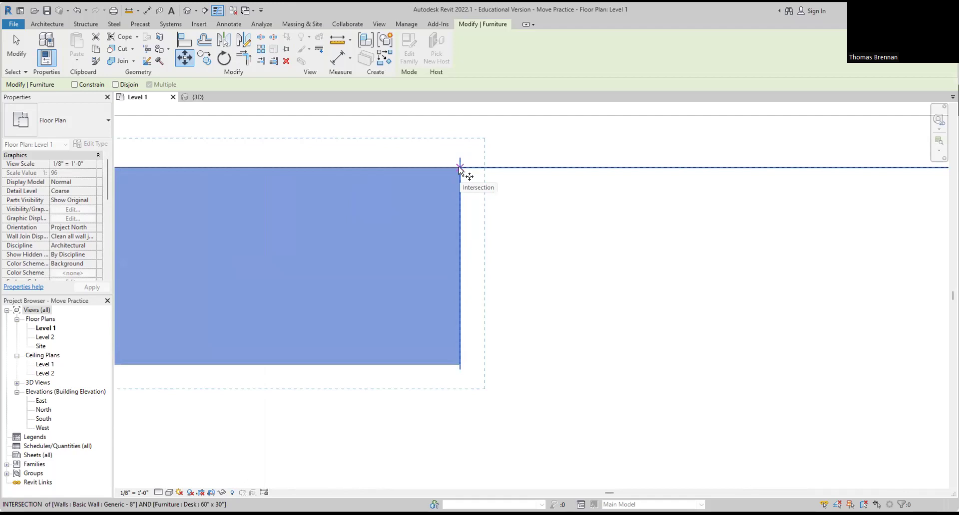
left_click(460, 168)
Step: Snap the desk to the room's top-right wall corner, deselect it, and recenter the room
scroll(601, 199, "down", 6)
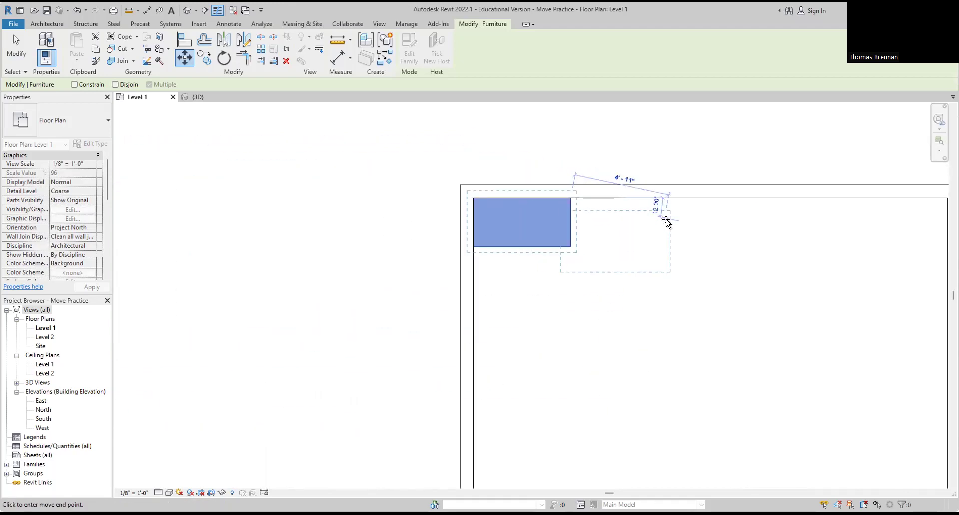
middle_click_drag(674, 227, 418, 253)
scroll(633, 239, "up", 5)
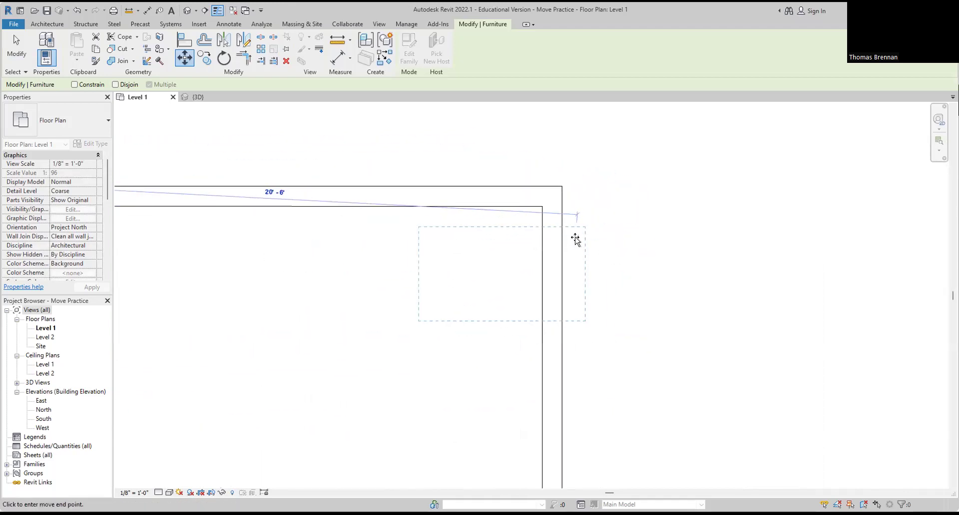
left_click(523, 187)
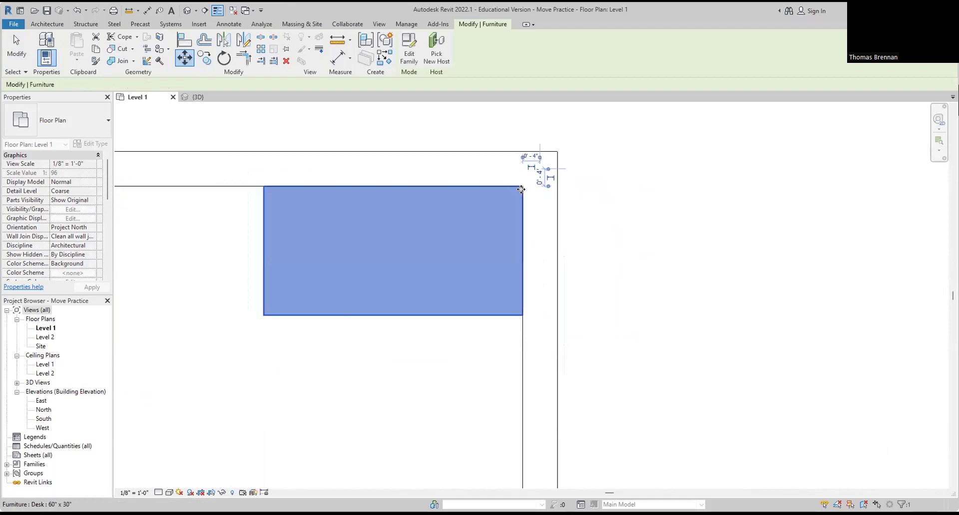
scroll(460, 381, "down", 4)
middle_click_drag(459, 381, 599, 270)
key("Escape")
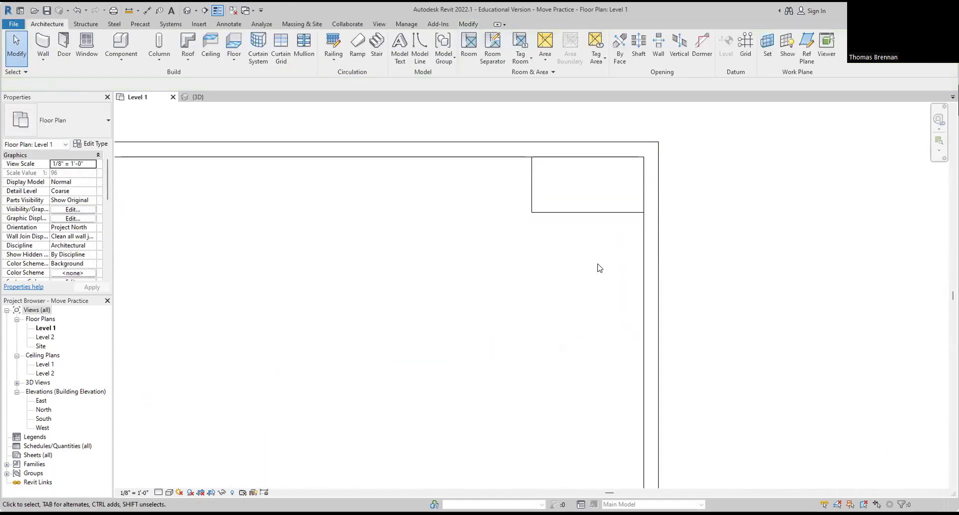
scroll(593, 271, "down", 3)
middle_click_drag(585, 295, 635, 251)
scroll(615, 251, "down", 1)
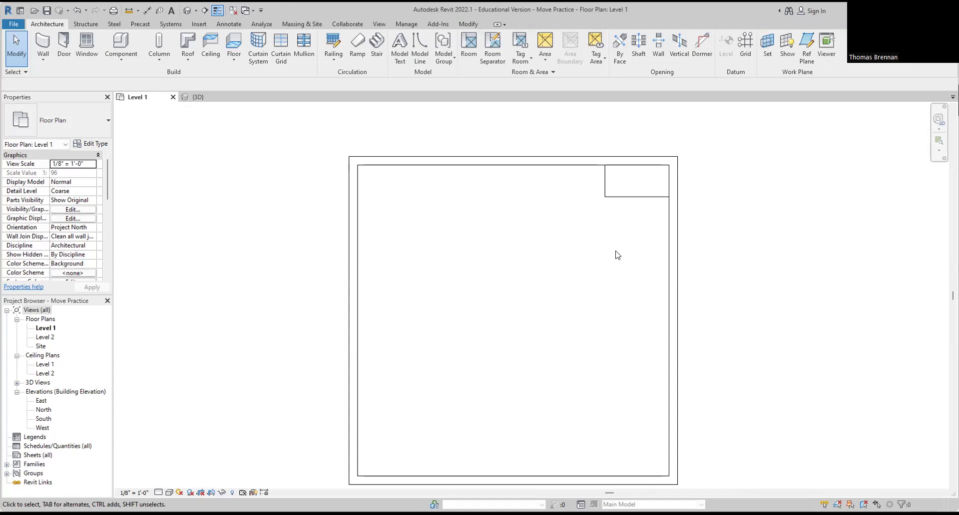
Step: Move the desk by its corner down to the bottom-right wall endpoint, then deselect it
left_click(633, 198)
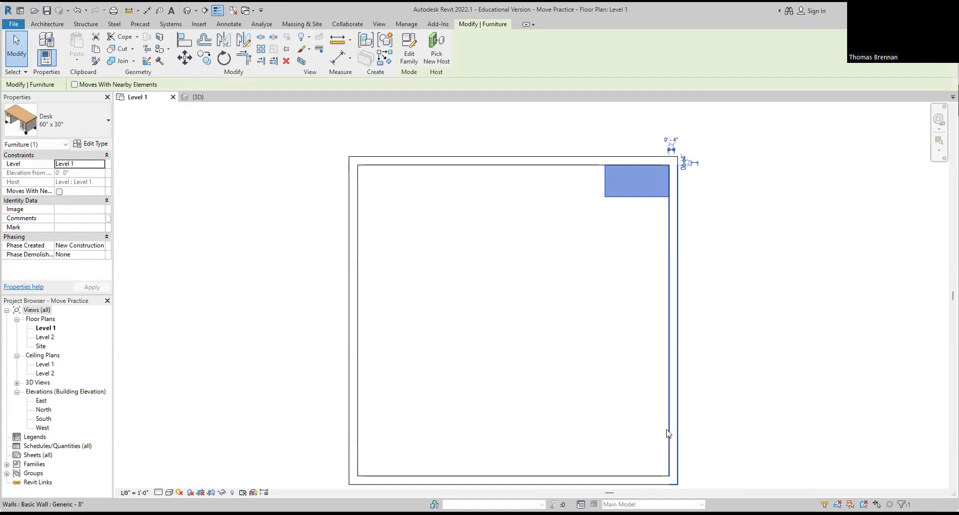
left_click(184, 60)
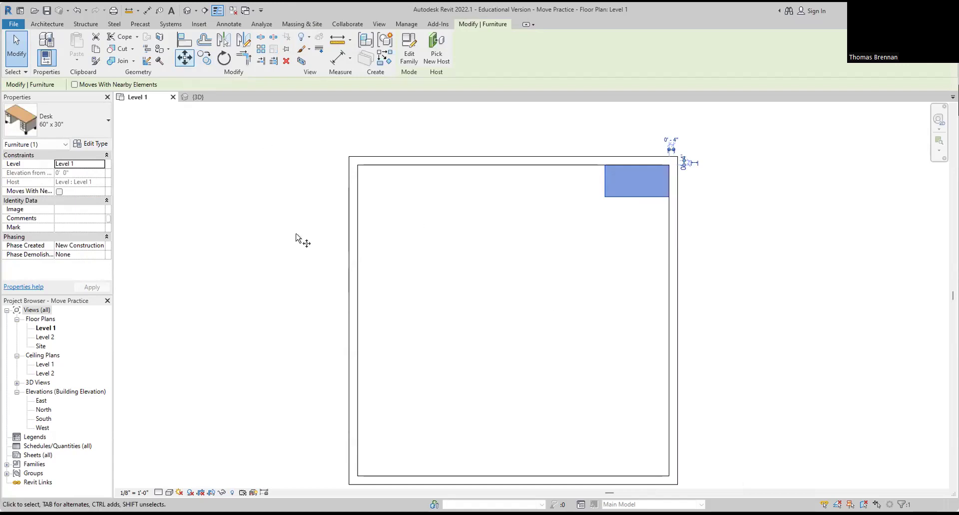
scroll(669, 197, "up", 6)
left_click(673, 199)
scroll(649, 280, "down", 5)
middle_click_drag(627, 354, 598, 217)
scroll(609, 352, "up", 3)
scroll(609, 351, "up", 5)
left_click(593, 347)
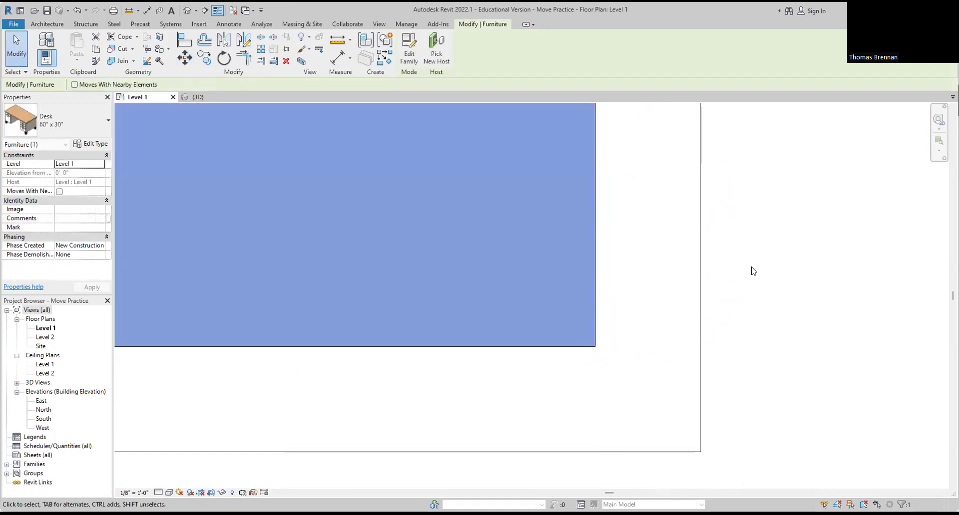
scroll(751, 262, "down", 6)
middle_click_drag(769, 307, 749, 342)
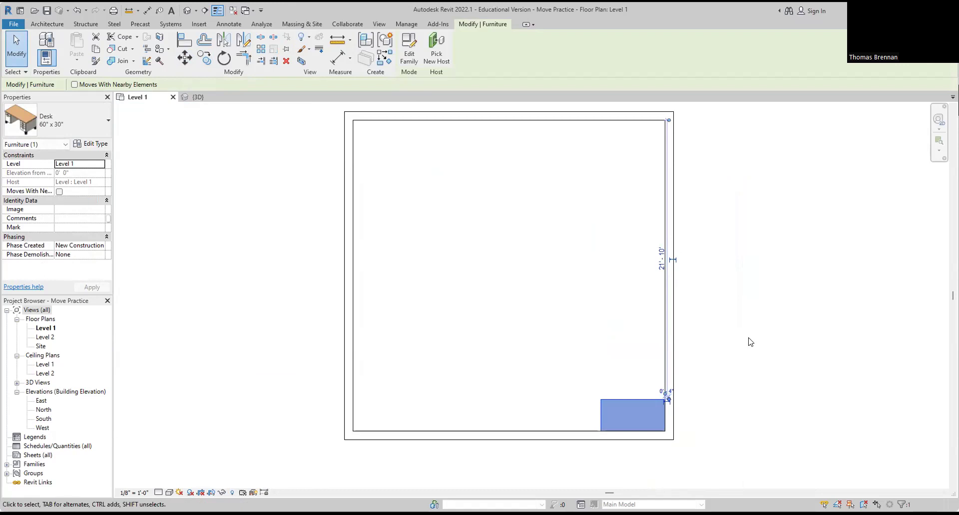
left_click(749, 342)
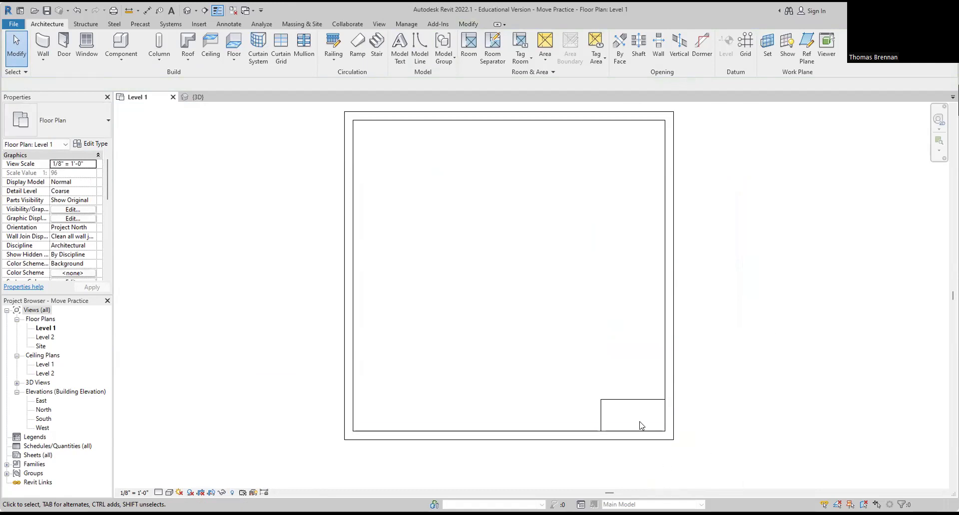
Step: Move the desk by its left-edge midpoint to the midpoint of the room's left wall
left_click(642, 403)
scroll(600, 384, "down", 3)
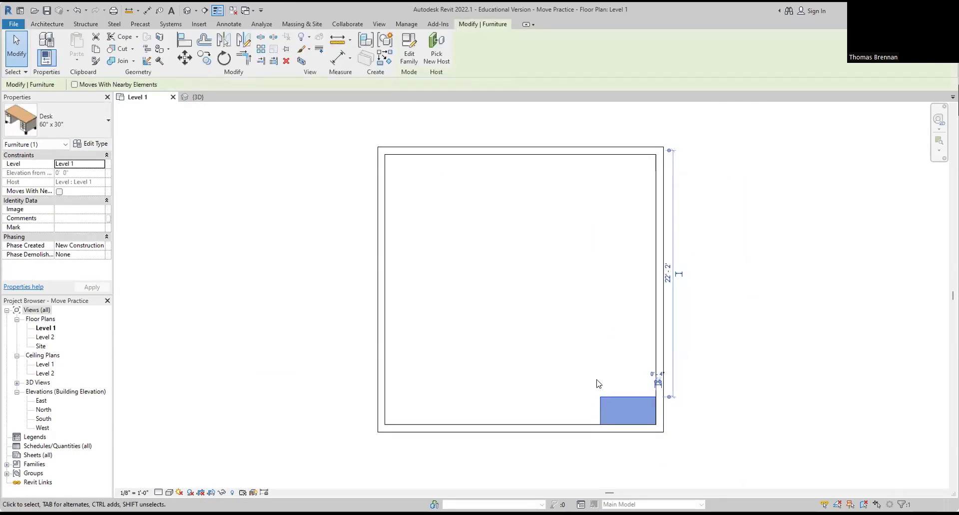
left_click(188, 60)
scroll(557, 438, "up", 5)
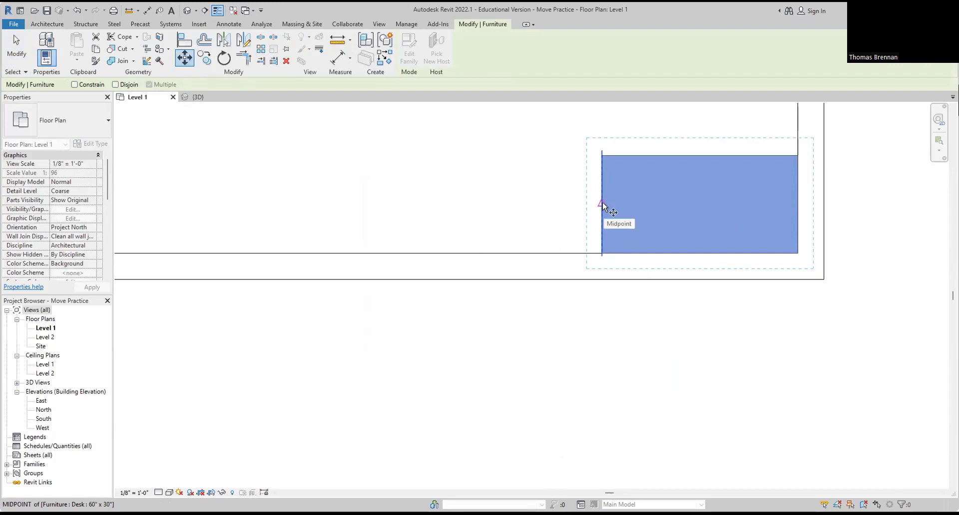
left_click(602, 205)
scroll(452, 187, "down", 5)
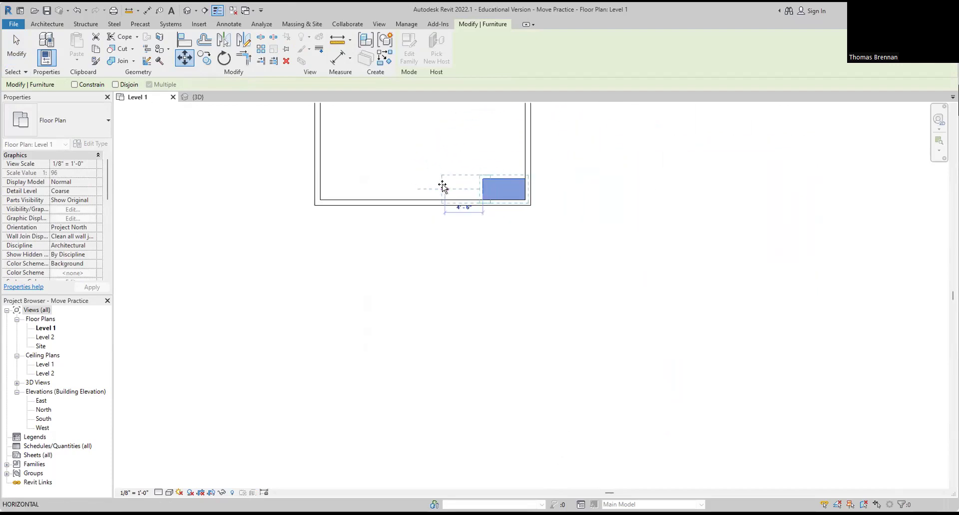
middle_click_drag(443, 186, 628, 468)
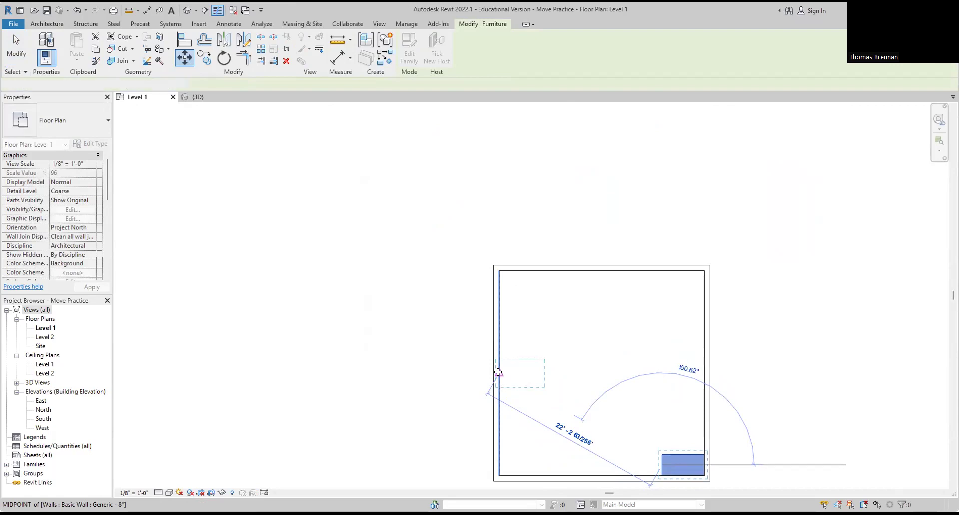
left_click(498, 374)
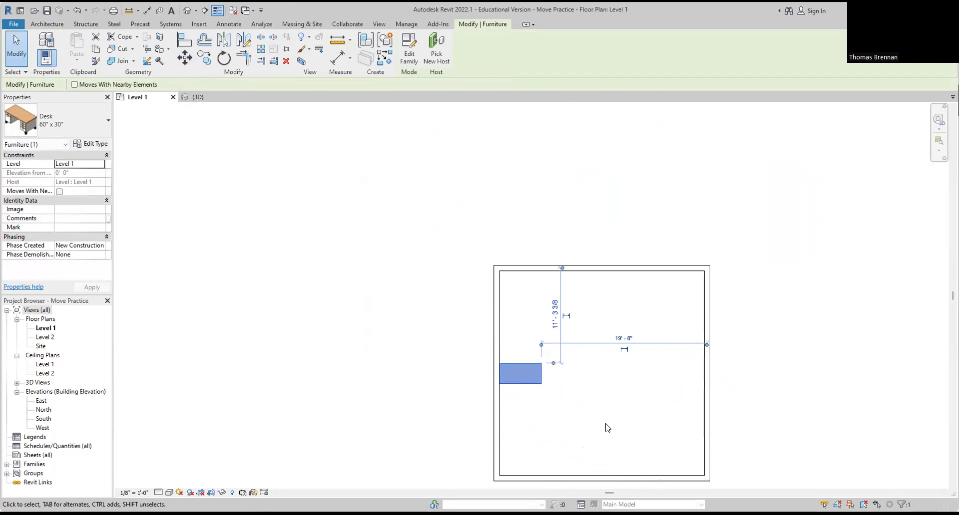
Step: Move the desk by its corner across the room to beside the right wall
left_click(599, 419)
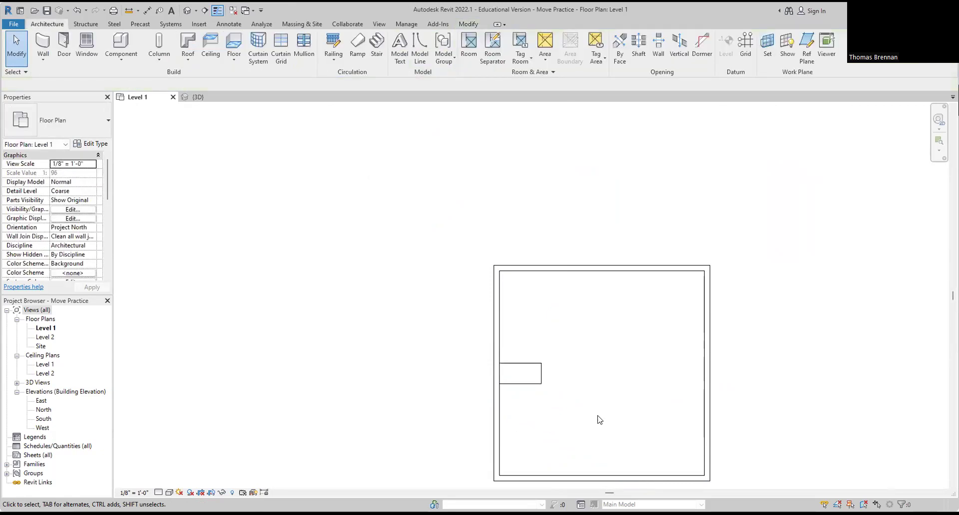
left_click(514, 382)
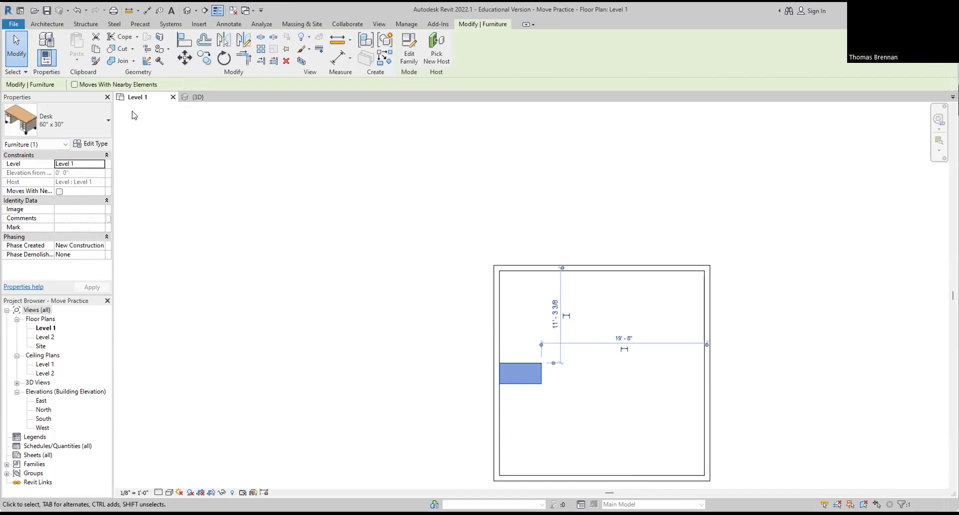
left_click(185, 57)
scroll(540, 399, "up", 5)
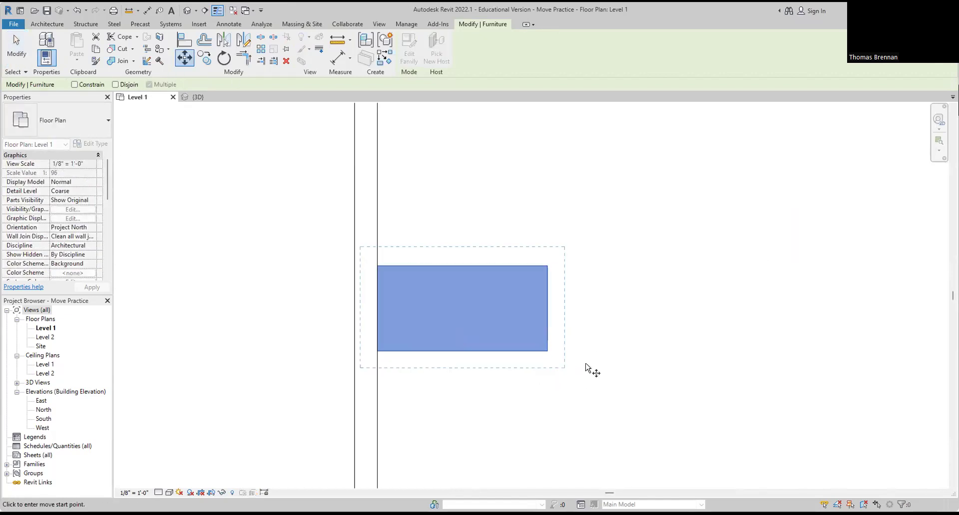
left_click(549, 310)
scroll(756, 315, "down", 5)
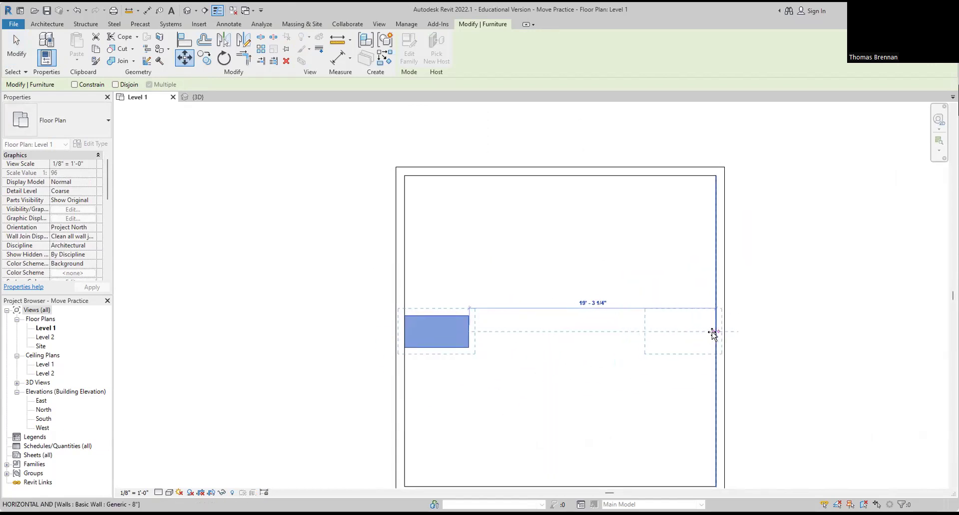
scroll(712, 332, "up", 3)
scroll(713, 333, "up", 3)
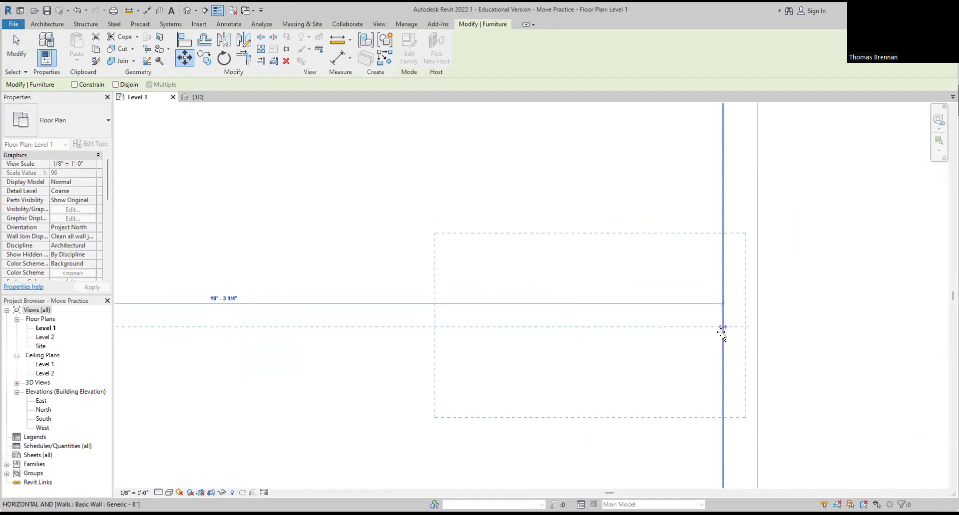
left_click(721, 329)
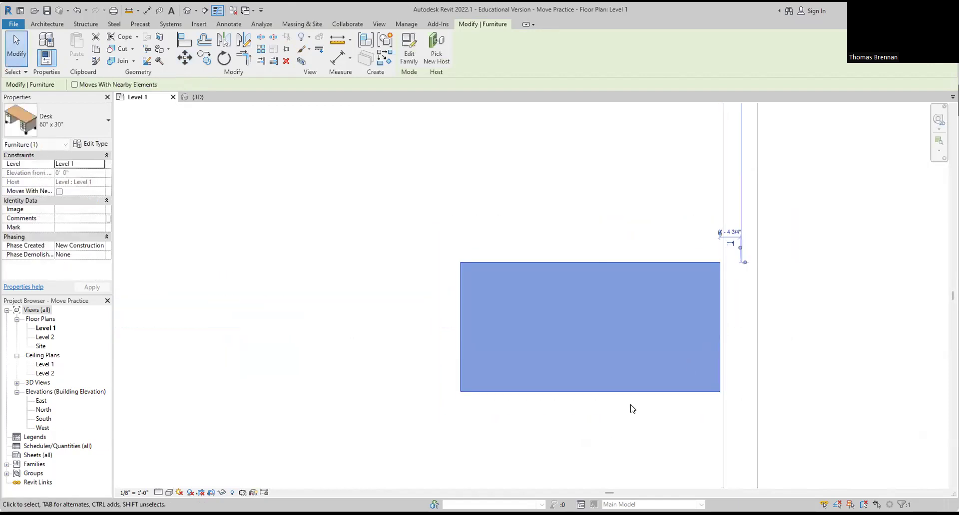
Step: Move the desk by its right edge flush against the right wall, then deselect it
scroll(741, 321, "up", 5)
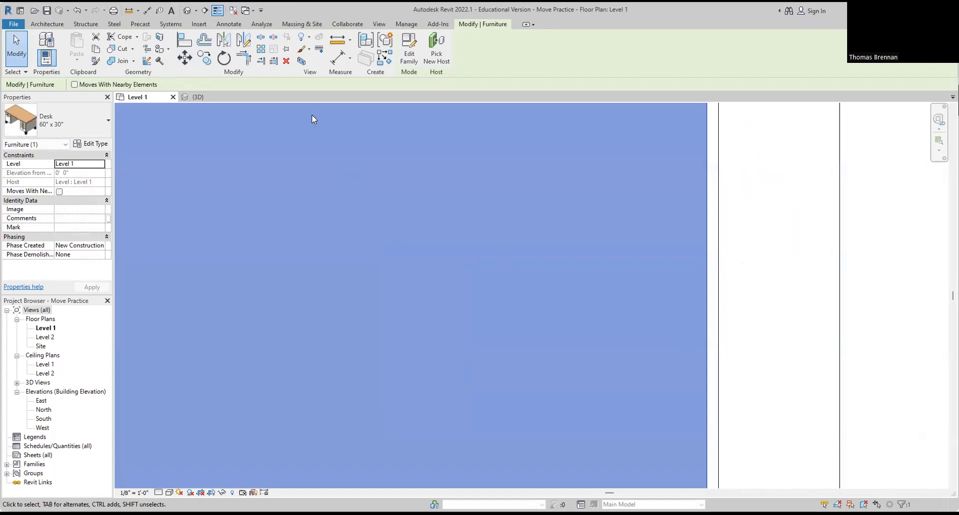
left_click(184, 58)
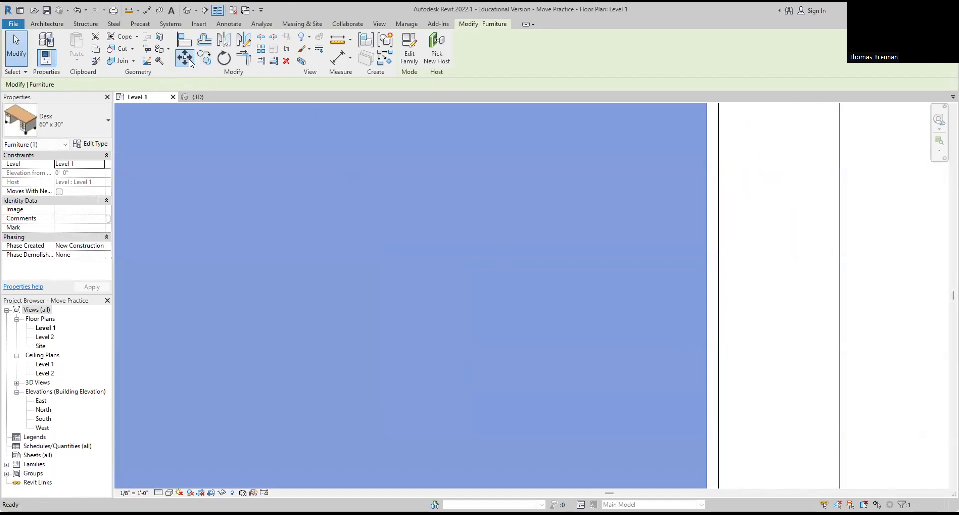
left_click(706, 320)
left_click(717, 320)
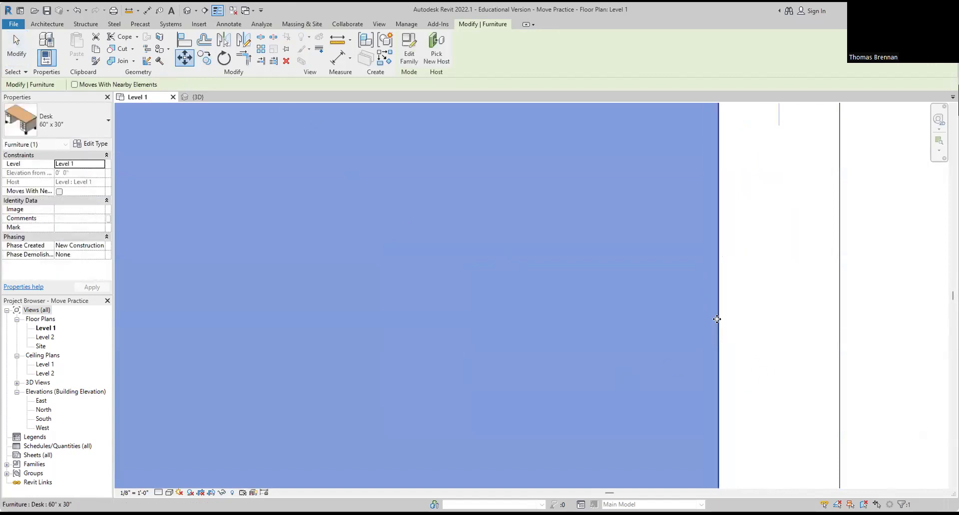
scroll(762, 355, "down", 5)
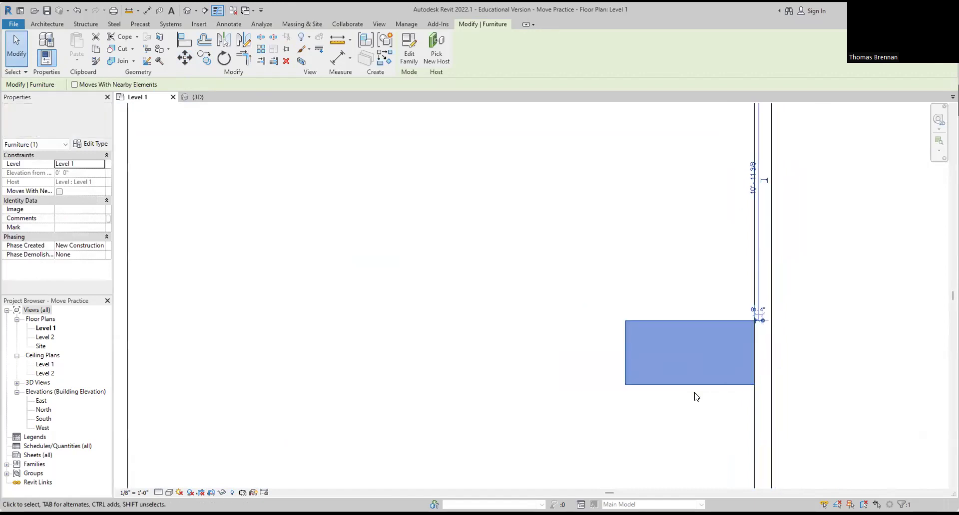
left_click(696, 397)
scroll(694, 401, "down", 5)
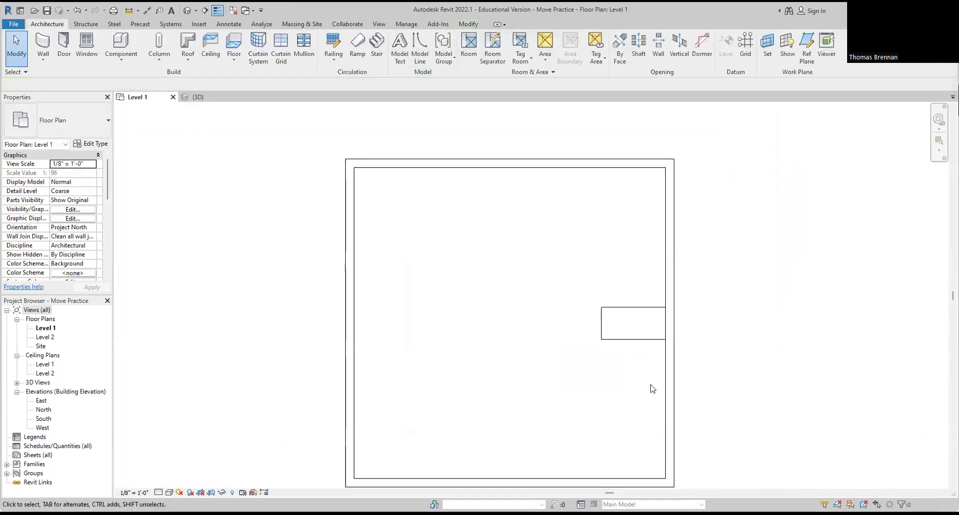
Step: Move the desk by its corner to the top wall's midpoint
scroll(627, 375, "down", 1)
middle_click_drag(625, 376, 594, 356)
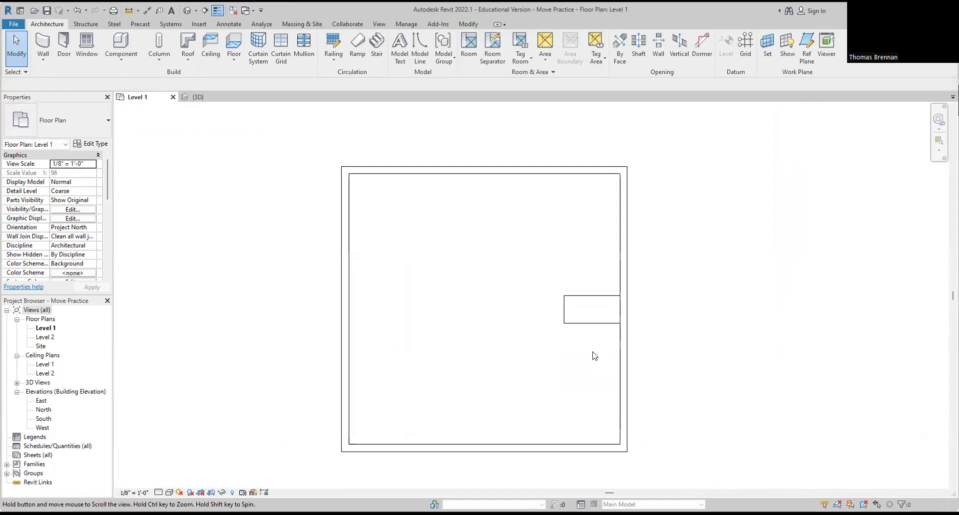
left_click(595, 324)
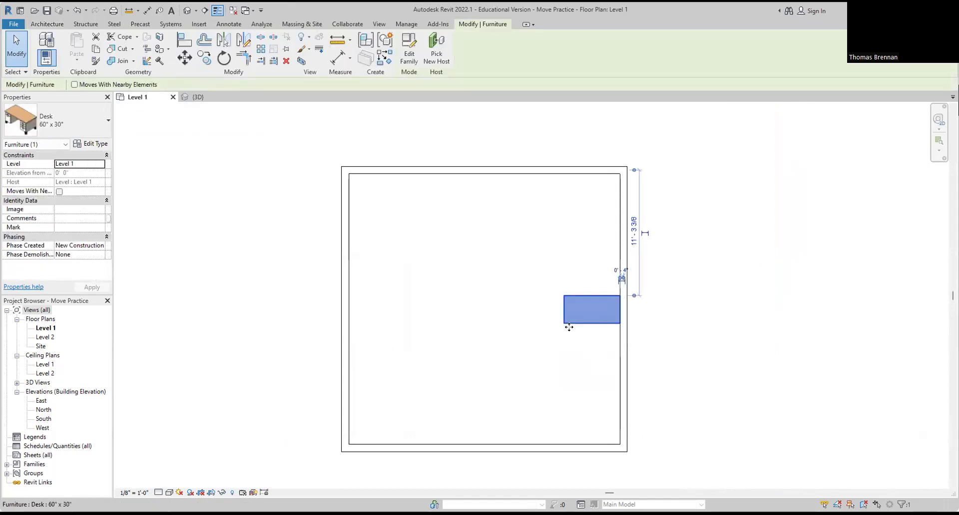
left_click(190, 57)
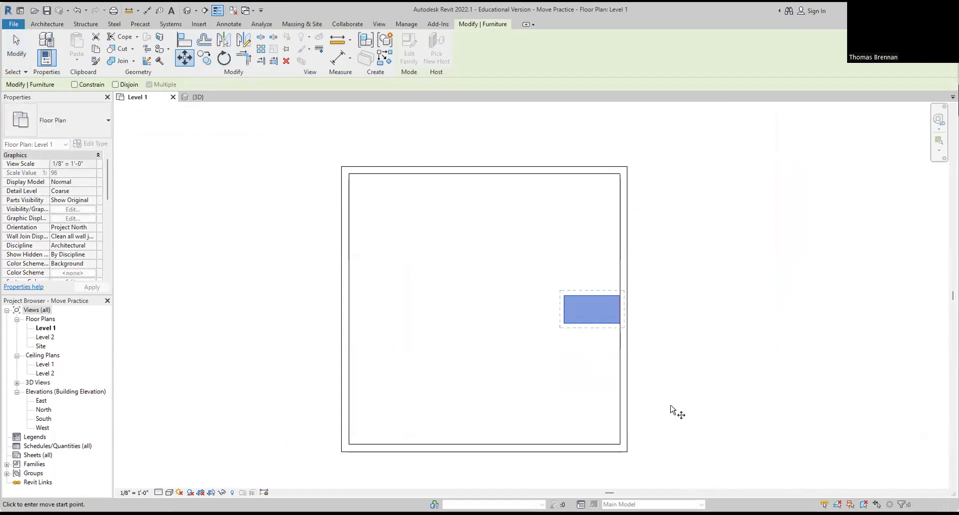
scroll(598, 301, "up", 5)
left_click(585, 285)
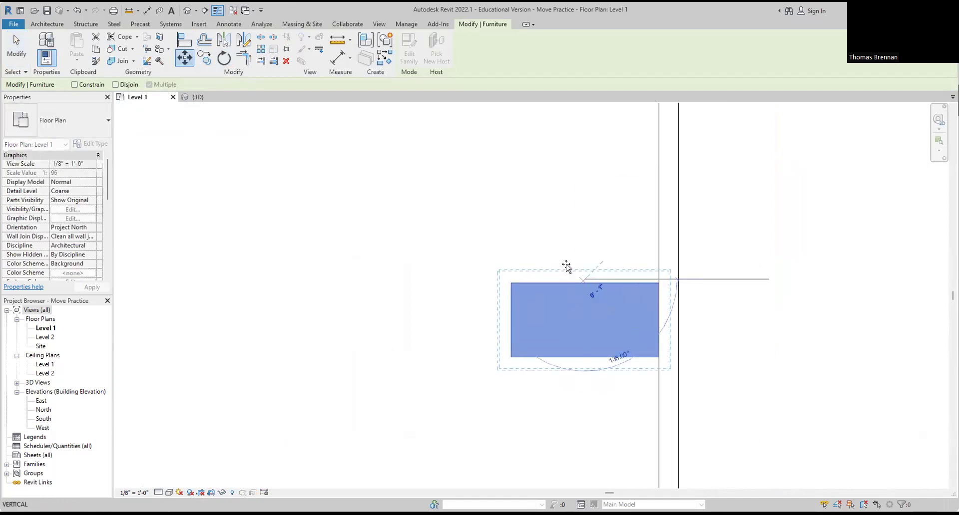
scroll(567, 269, "down", 5)
scroll(449, 309, "up", 4)
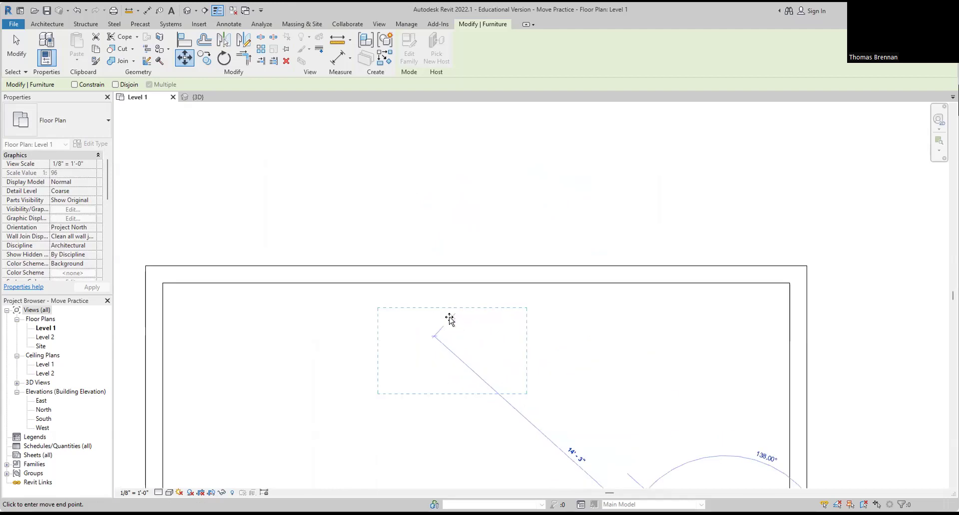
left_click(475, 283)
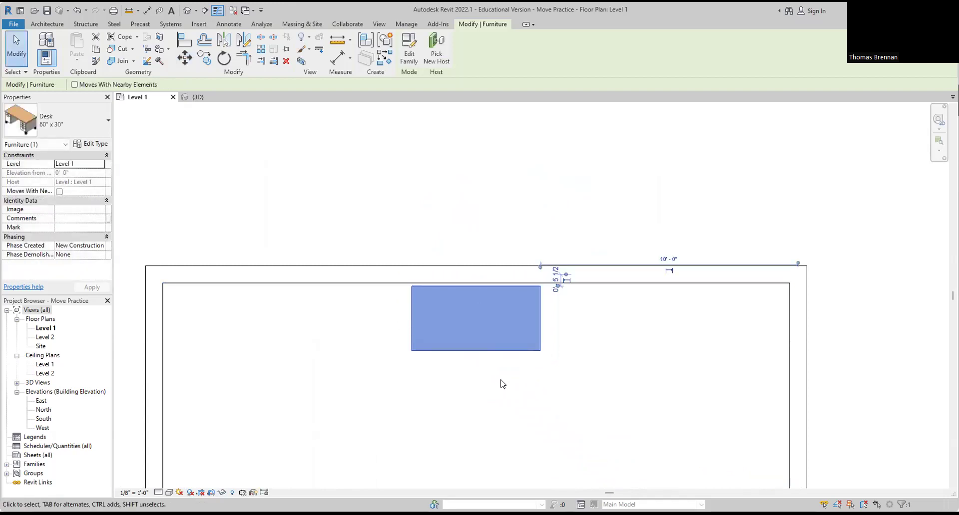
scroll(479, 307, "up", 2)
Step: With MV, snap the desk's top-edge midpoint flush against the top wall, then deselect
key("m")
key("v")
scroll(476, 294, "up", 2)
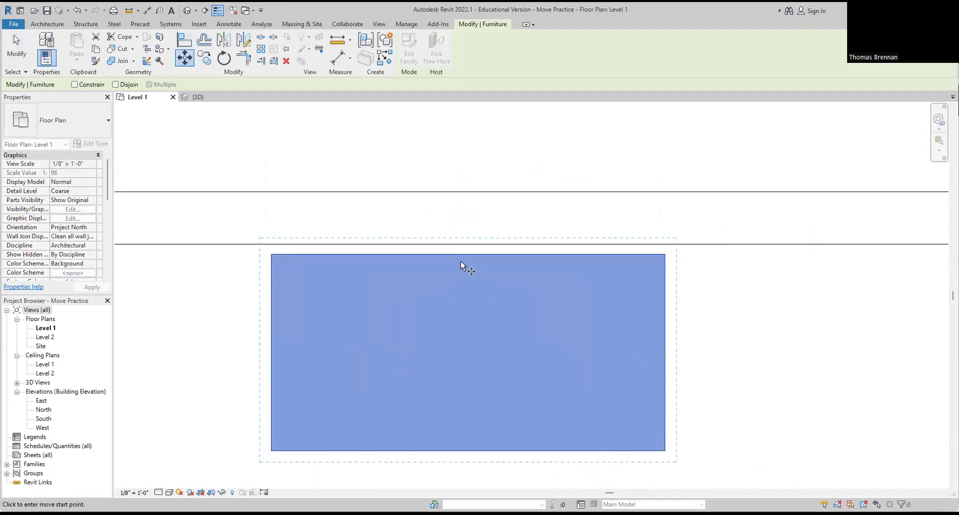
left_click(467, 254)
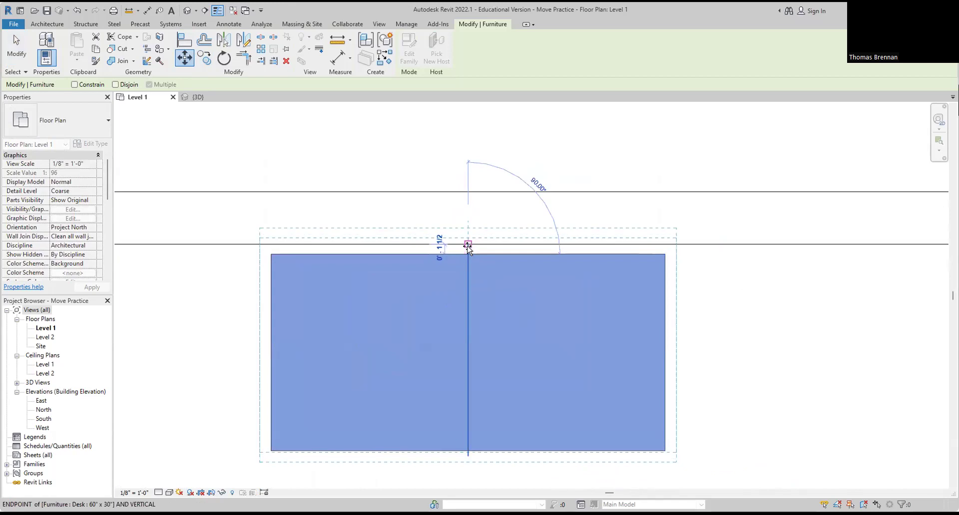
left_click(468, 245)
scroll(537, 340, "down", 3)
scroll(564, 336, "down", 4)
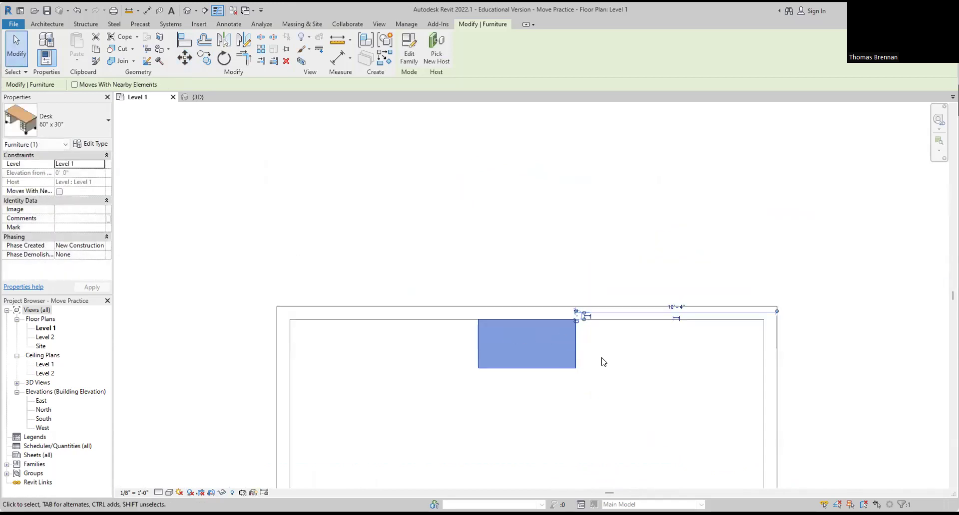
scroll(563, 350, "down", 2)
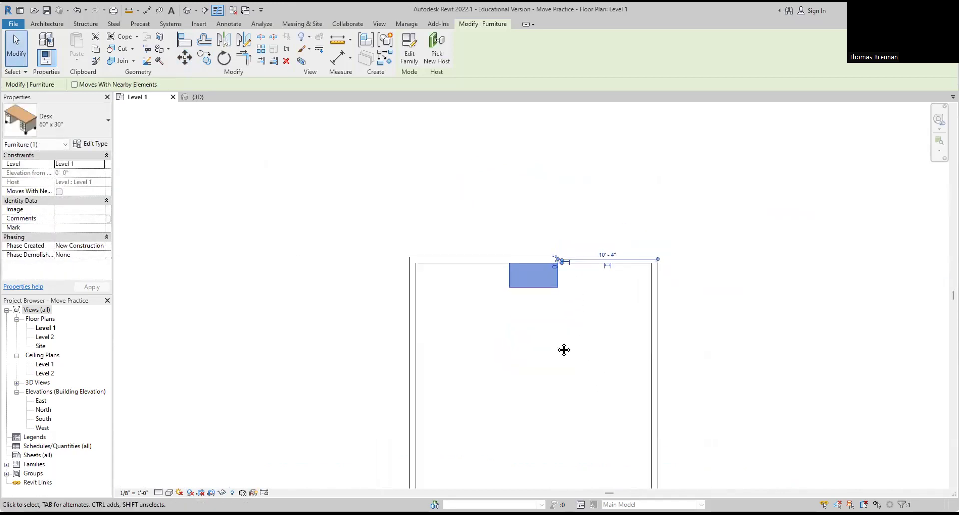
key("Escape")
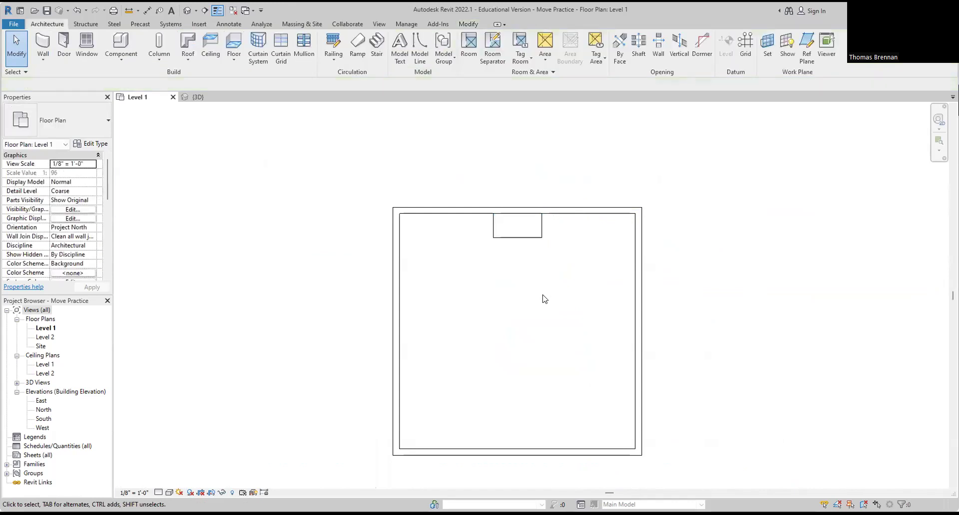
Step: Move the desk by its bottom corner to the midpoint of the room's bottom wall
left_click(520, 236)
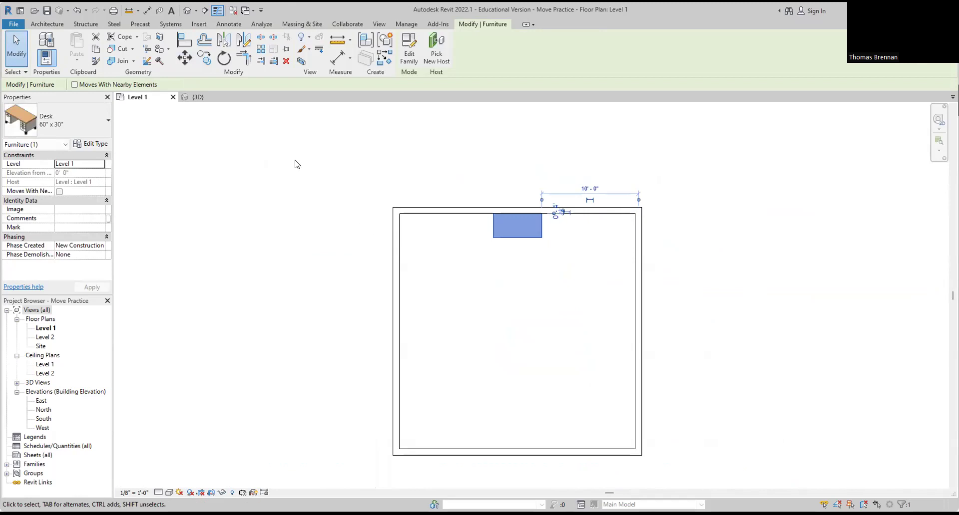
left_click(184, 57)
scroll(561, 256, "up", 5)
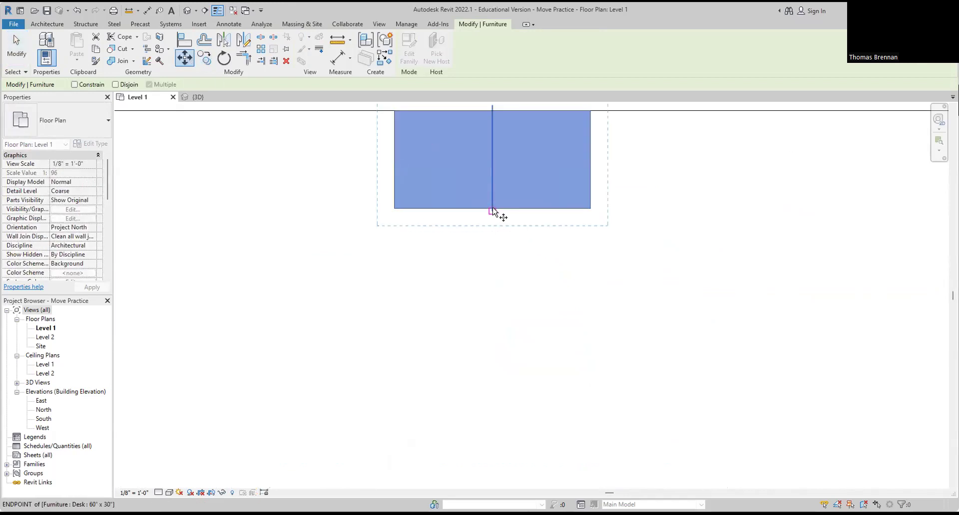
left_click(493, 211)
scroll(494, 329, "down", 5)
middle_click_drag(501, 342, 526, 190)
scroll(524, 314, "up", 4)
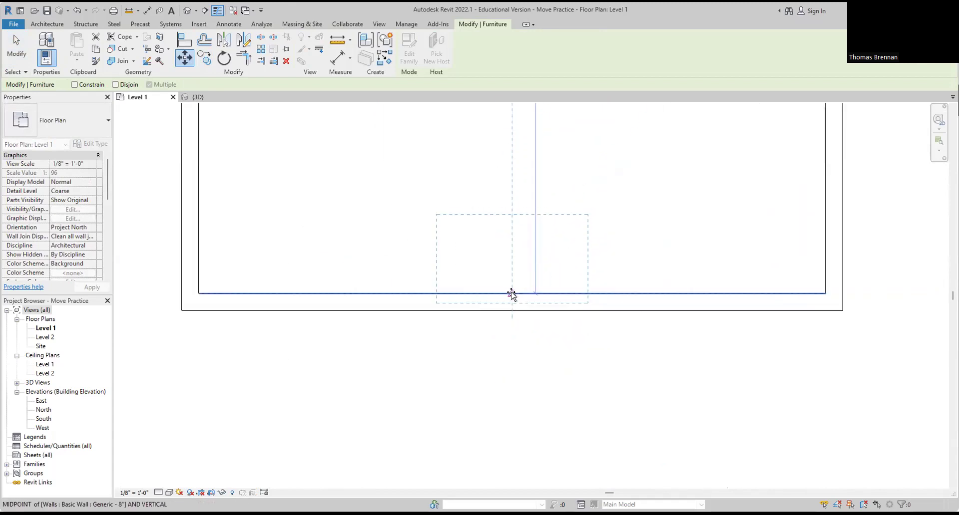
scroll(511, 293, "up", 3)
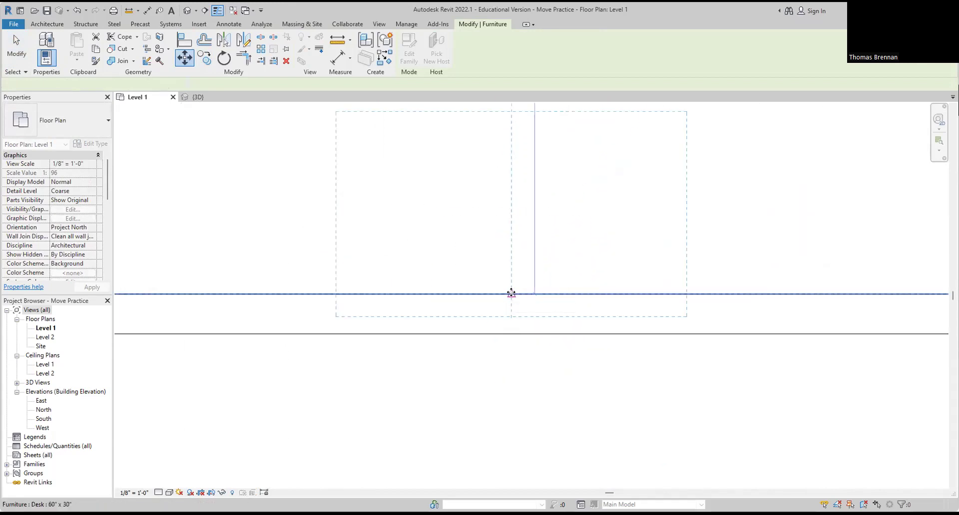
left_click(511, 293)
scroll(509, 287, "up", 1)
scroll(508, 287, "up", 2)
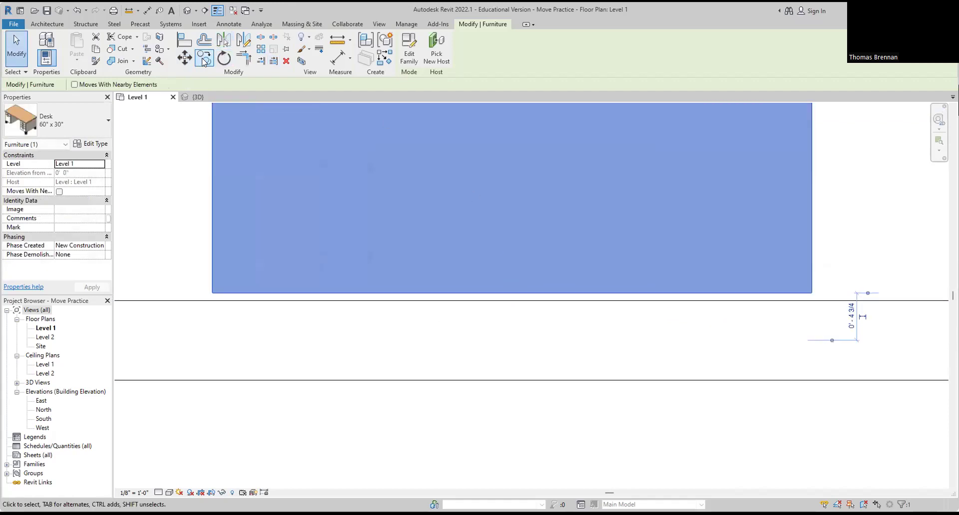
Step: Start another MV from the desk's bottom edge, then cancel it and deselect
key("m")
key("v")
left_click(511, 294)
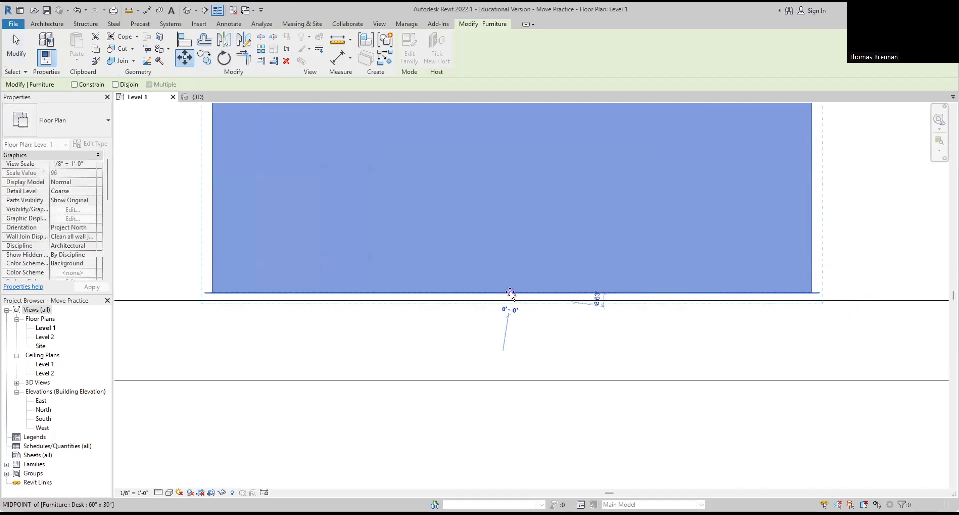
key("Escape")
key("Escape")
scroll(580, 337, "down", 5)
scroll(707, 414, "down", 3)
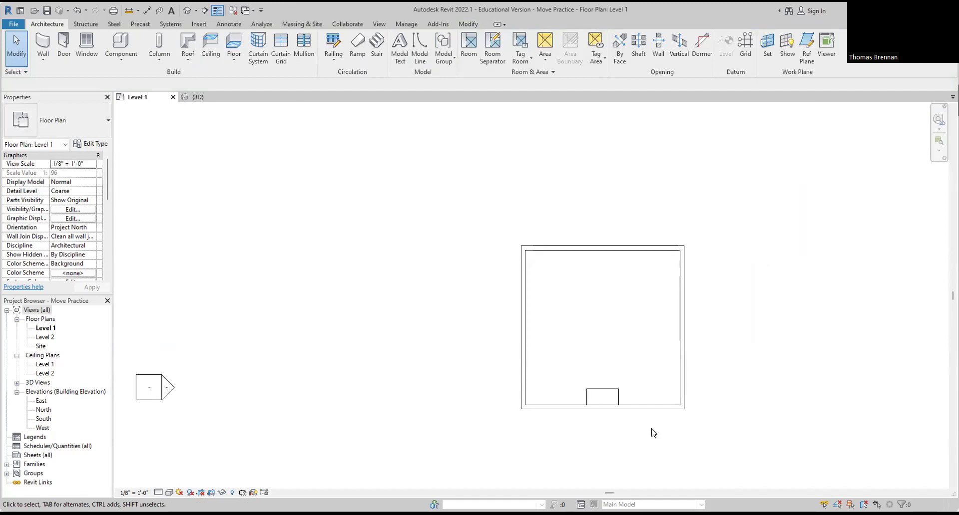
scroll(644, 414, "up", 3)
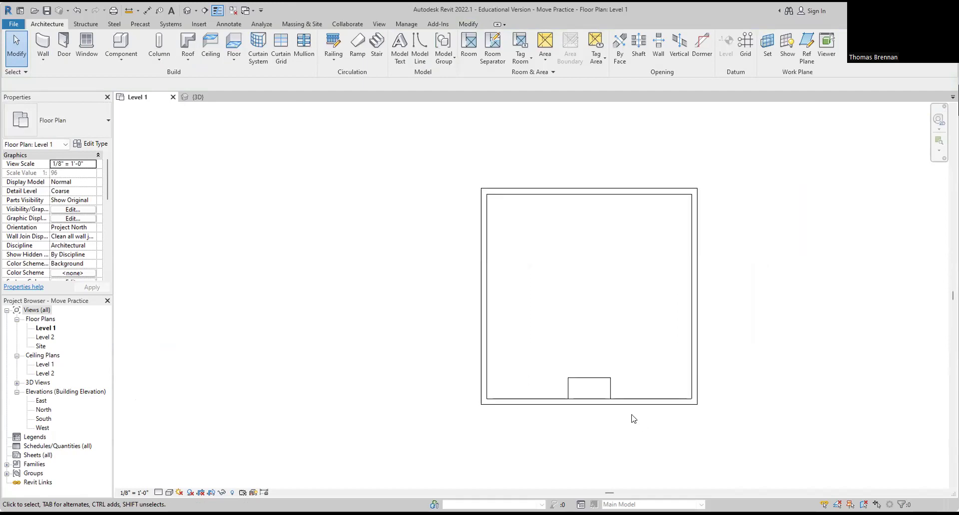
scroll(599, 377, "up", 2)
left_click(599, 377)
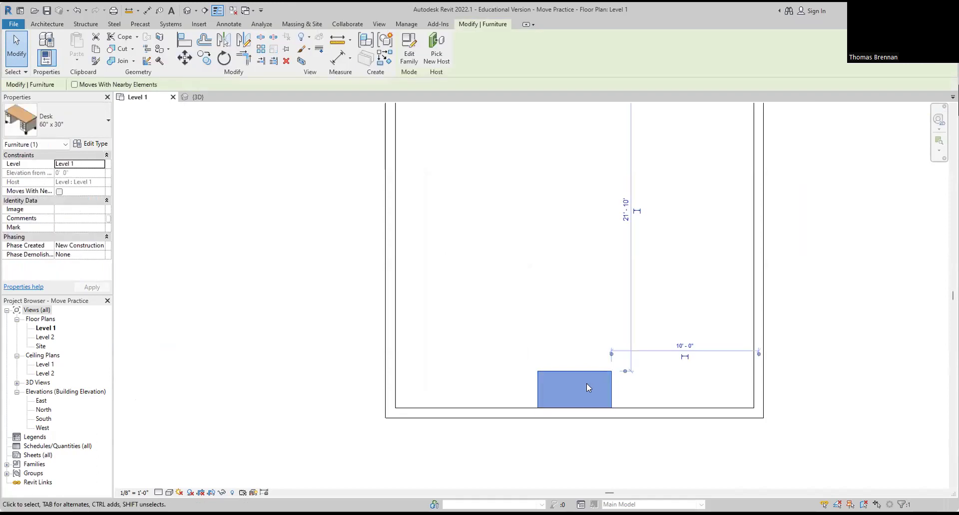
scroll(597, 380, "up", 2)
key("m")
key("v")
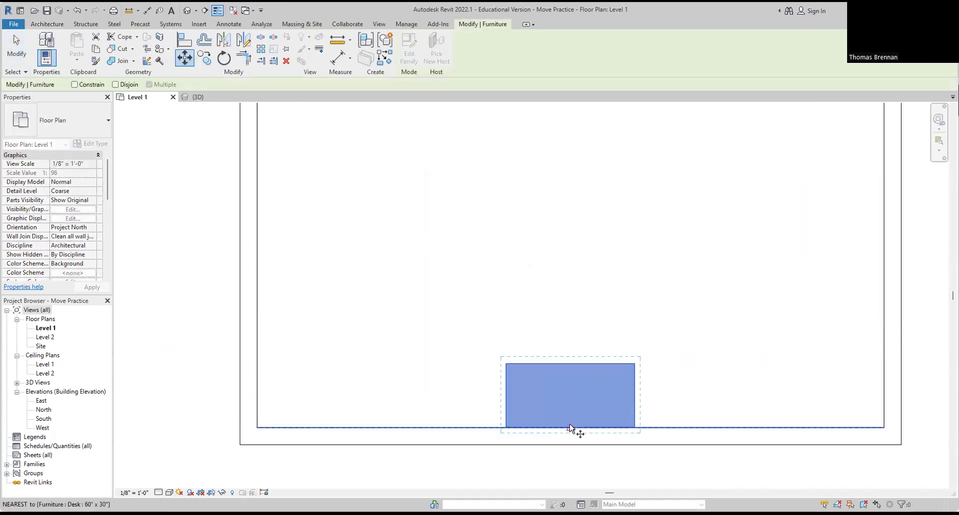
left_click(570, 428)
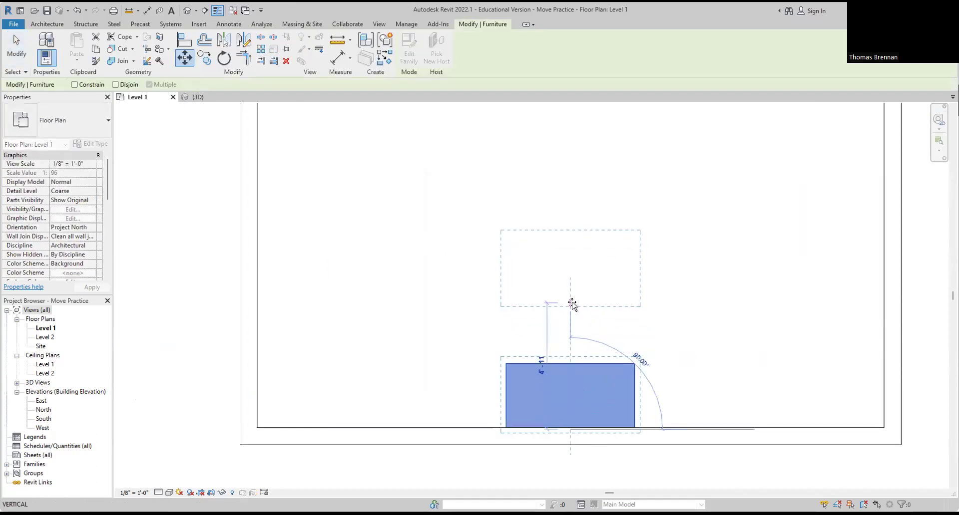
left_click(570, 301)
left_click(190, 62)
left_click(570, 303)
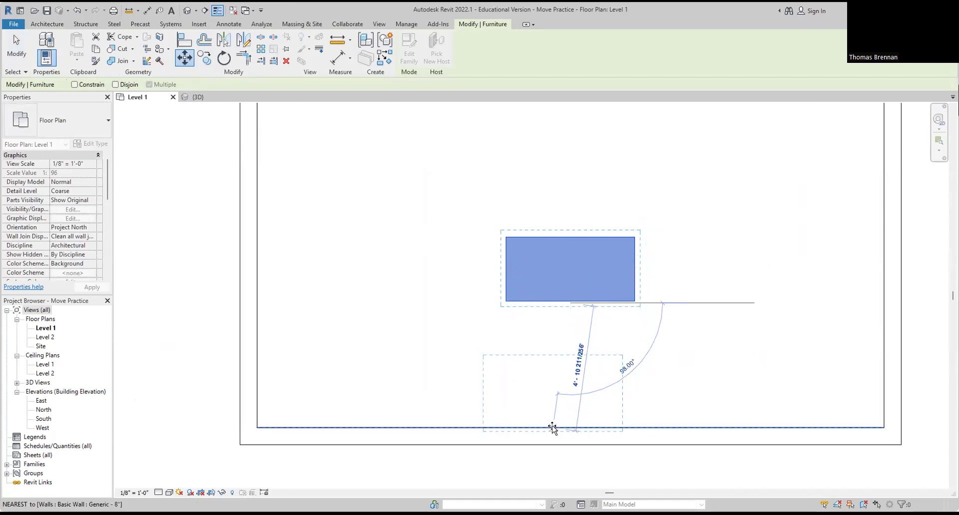
left_click(571, 428)
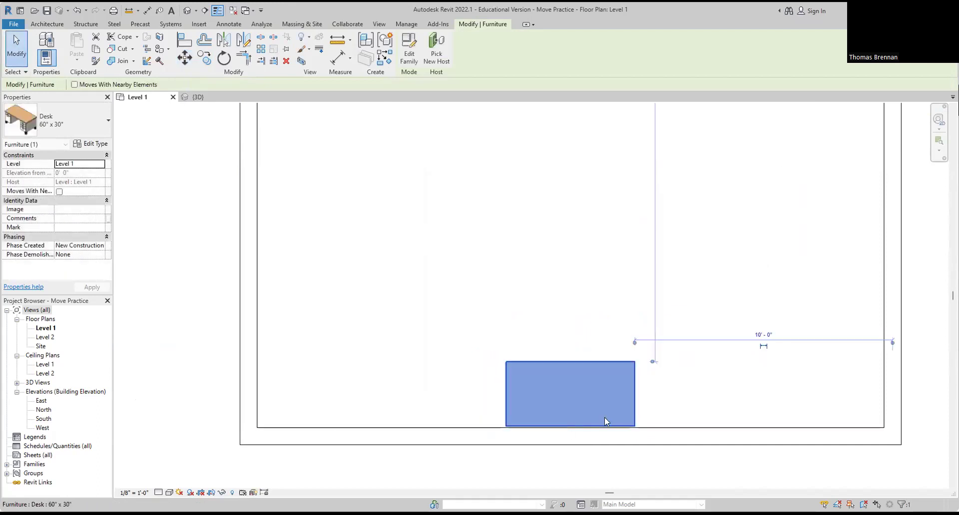
scroll(569, 455, "up", 4)
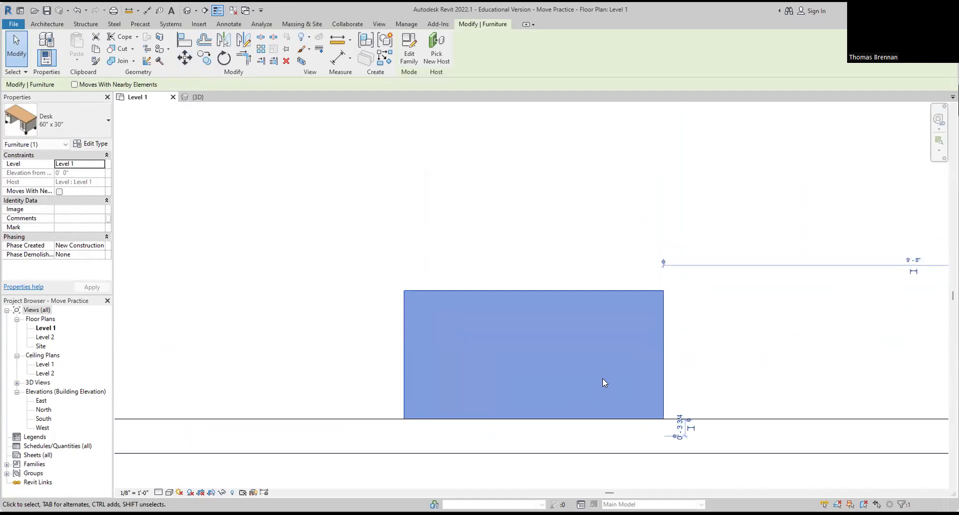
left_click(672, 373)
scroll(672, 374, "down", 4)
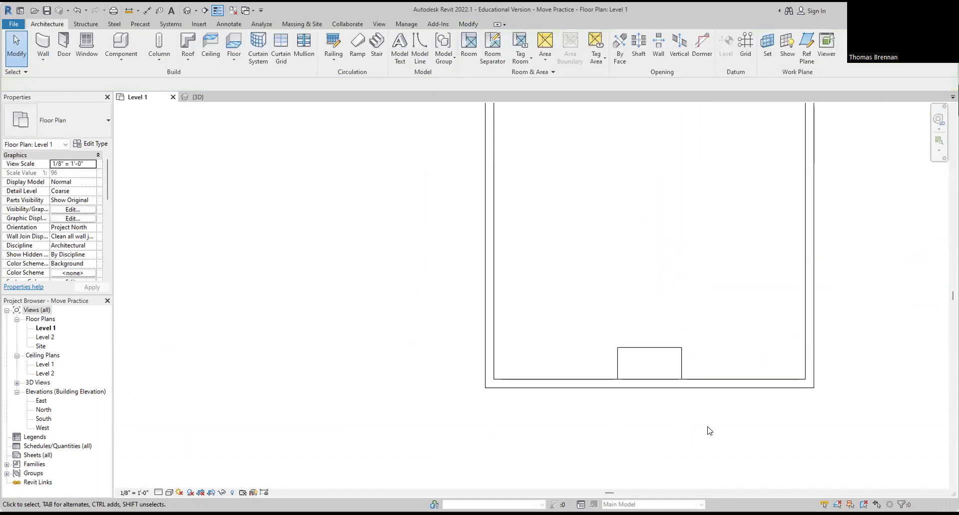
left_click(678, 368)
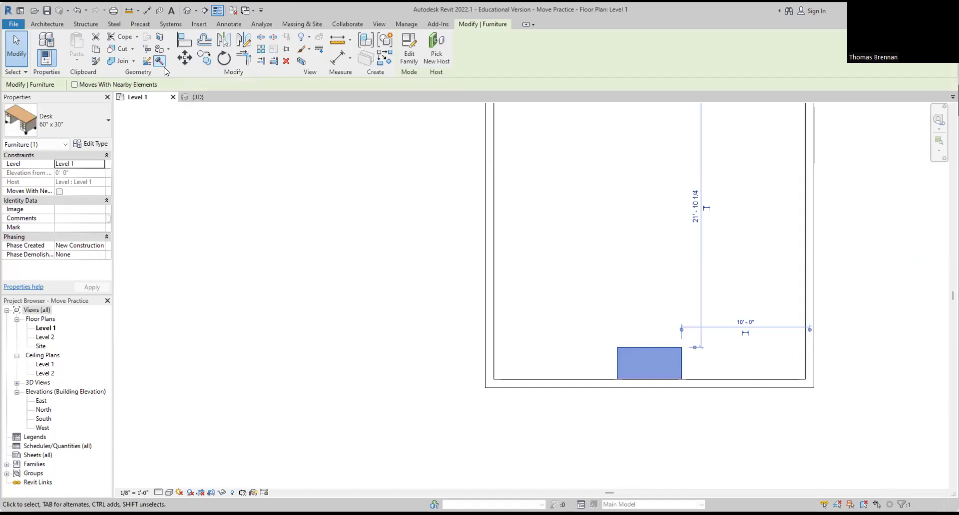
left_click(149, 10)
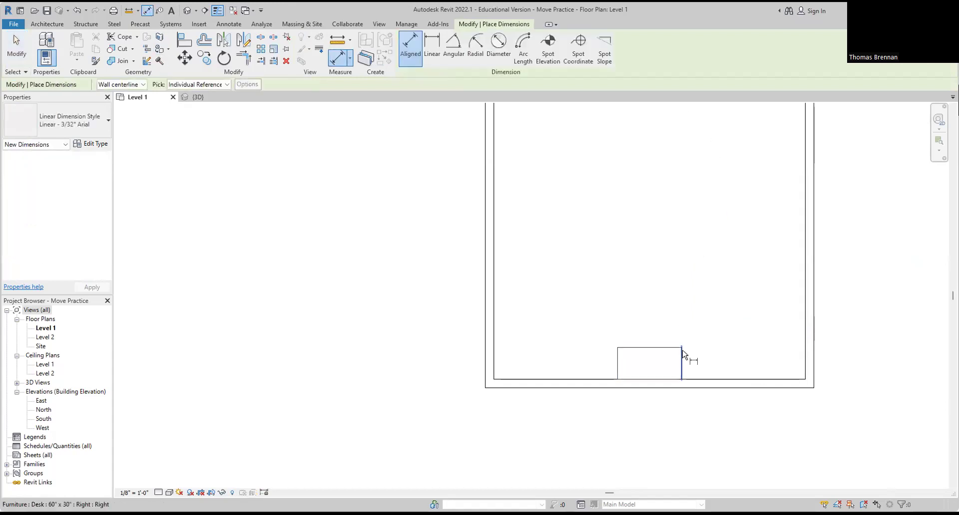
key("Escape")
scroll(723, 305, "down", 2)
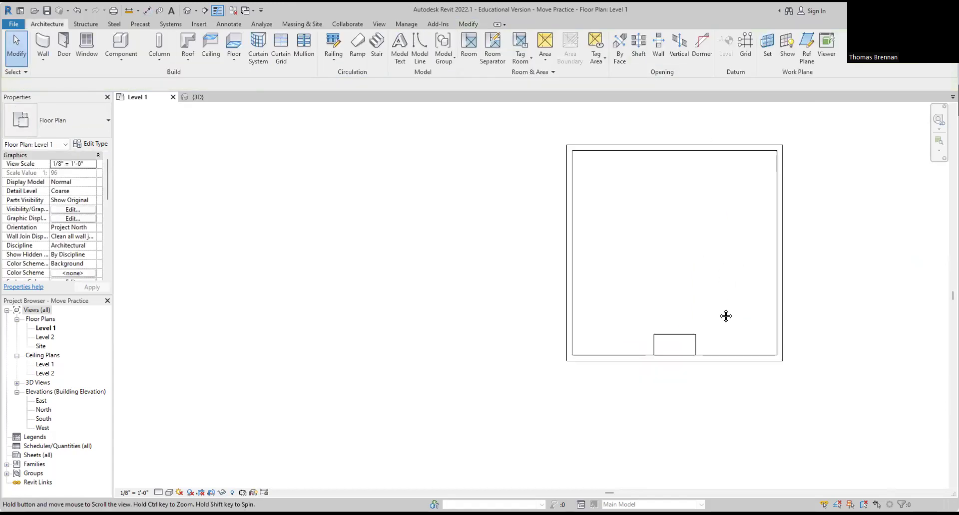
middle_click_drag(726, 317, 616, 328)
scroll(616, 335, "up", 2)
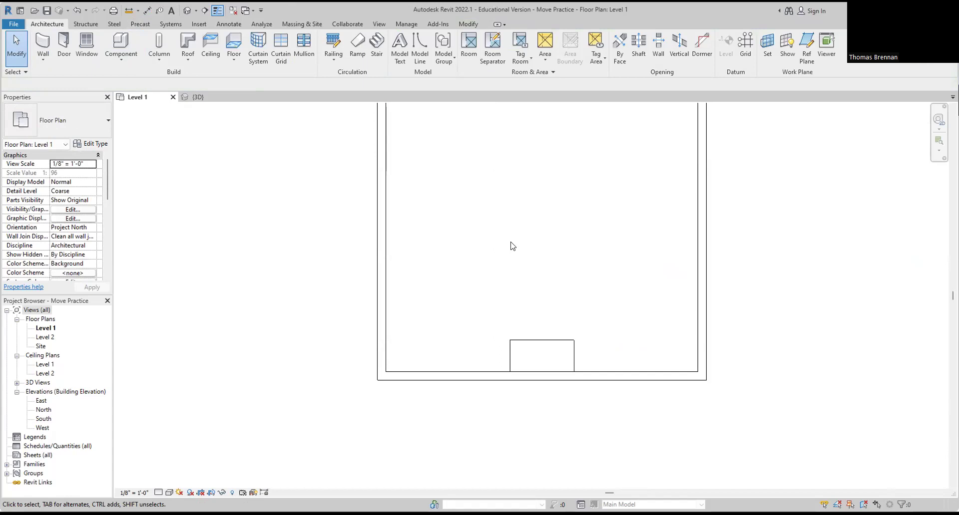
left_click(541, 342)
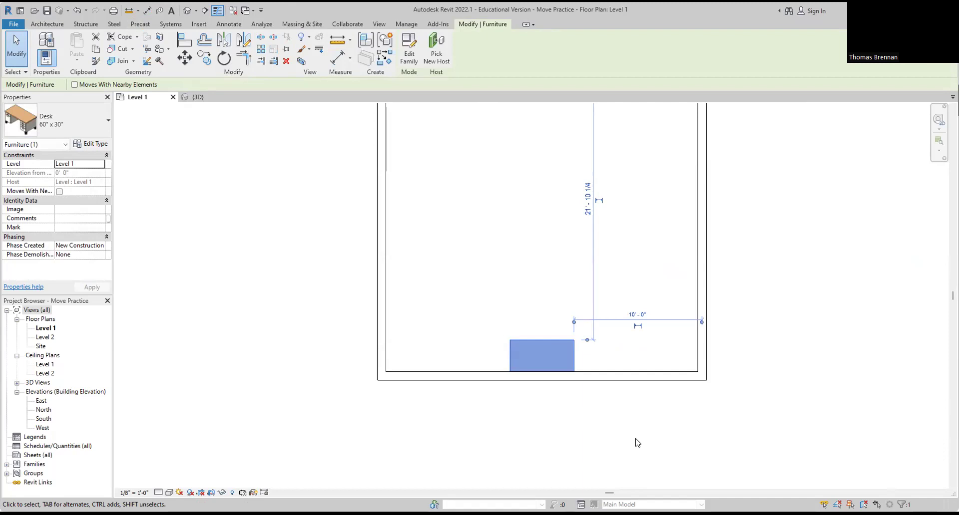
Step: Set the desk's temporary dimension to the right wall to 16, then reselect the desk
left_click(631, 316)
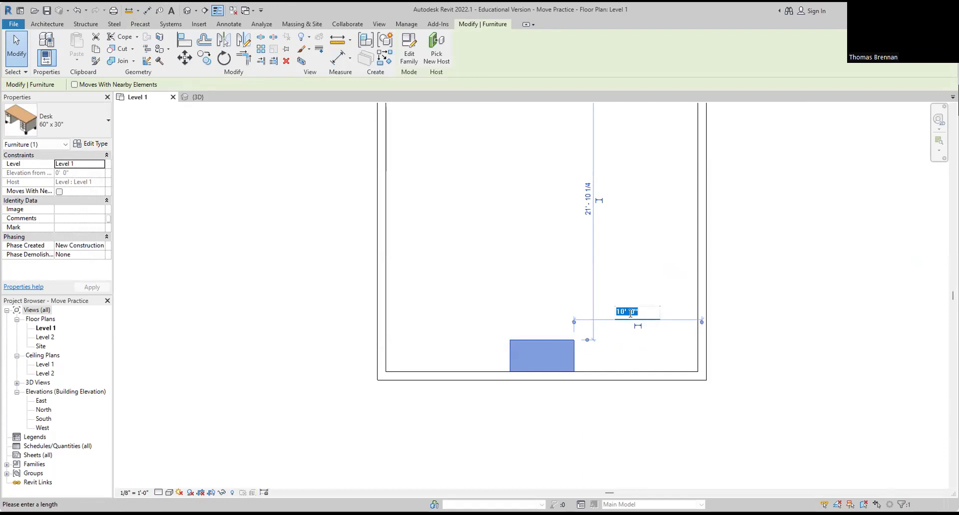
type("16")
key("Return")
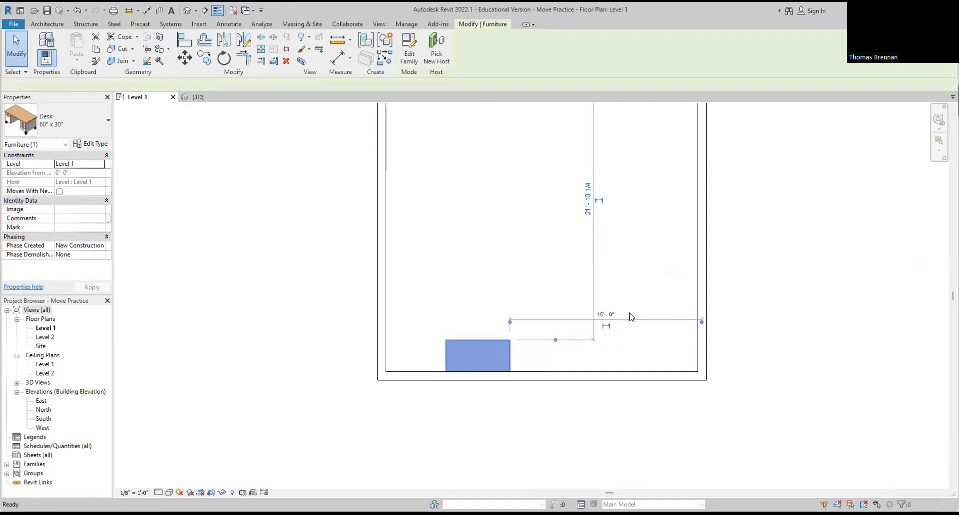
key("d")
key("i")
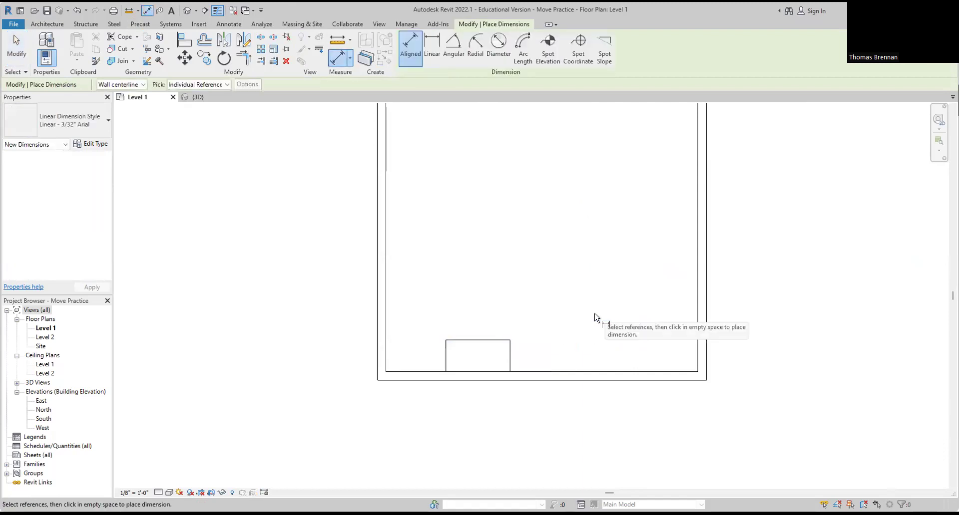
key("Escape")
key("Escape")
left_click(490, 340)
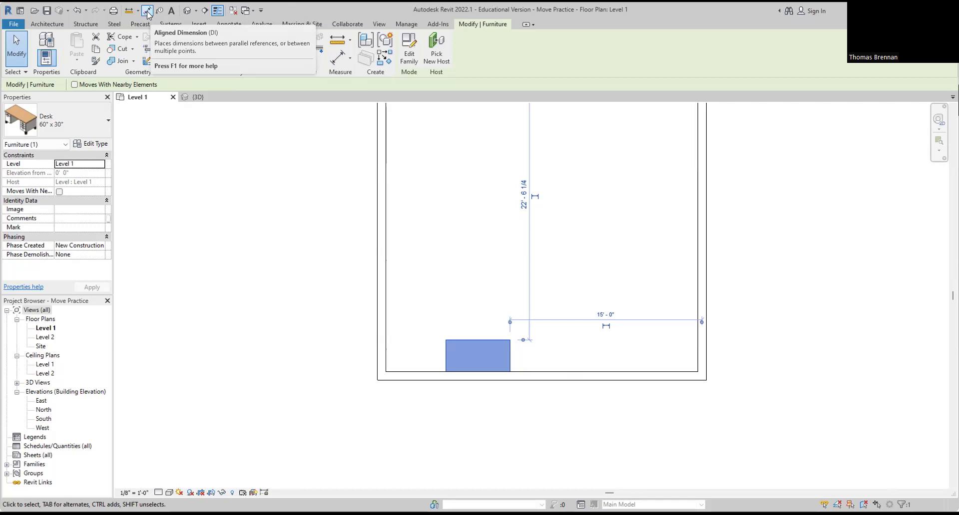
Step: Add aligned 10'-0" dimensions from the desk's right and left edges to the side walls
left_click(160, 187)
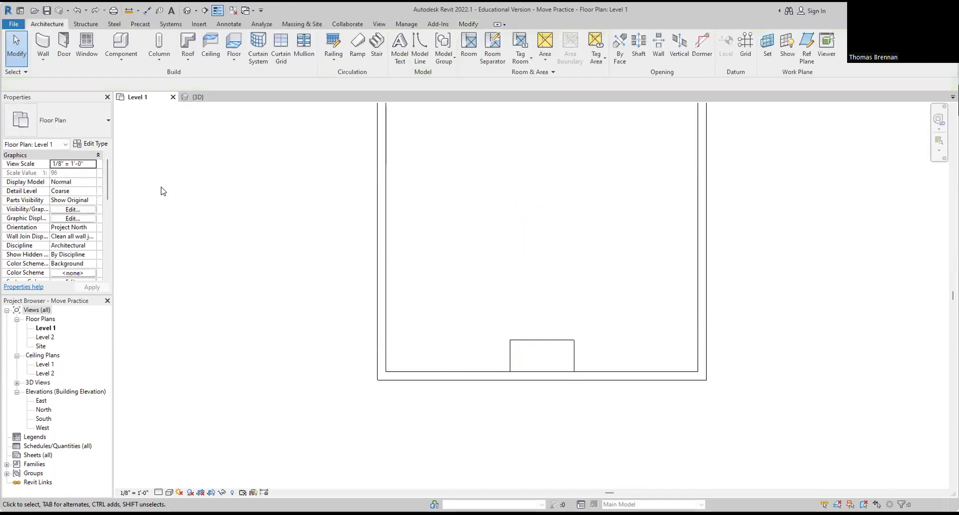
left_click(146, 14)
left_click(574, 355)
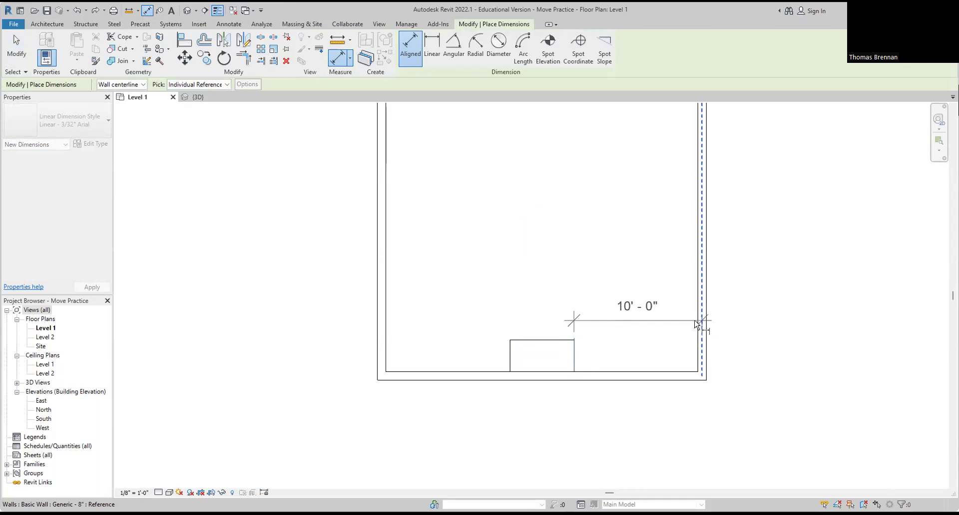
left_click(703, 299)
left_click(736, 298)
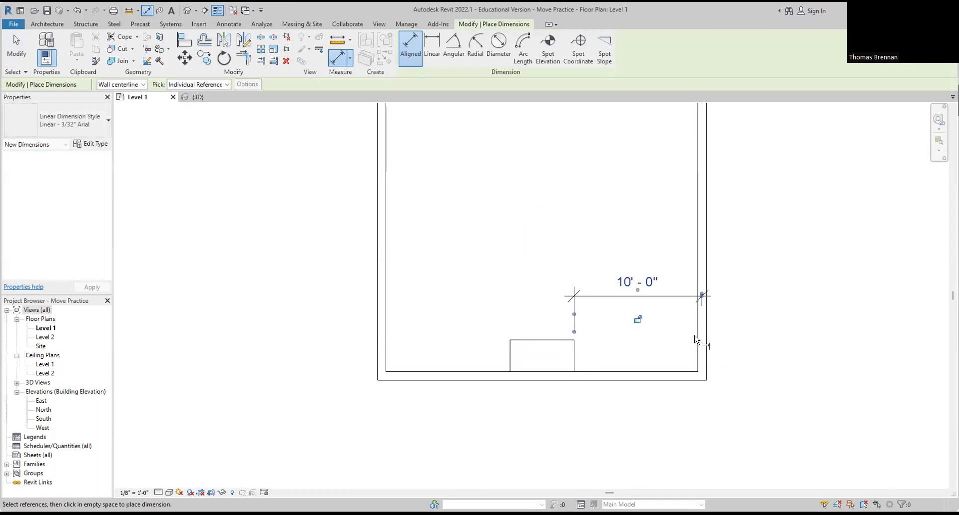
left_click(510, 353)
left_click(382, 358)
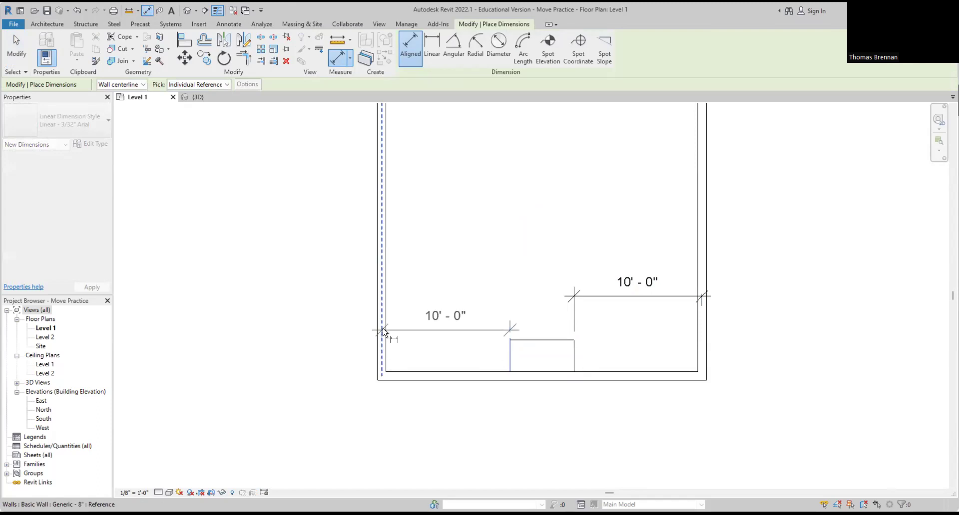
left_click(382, 301)
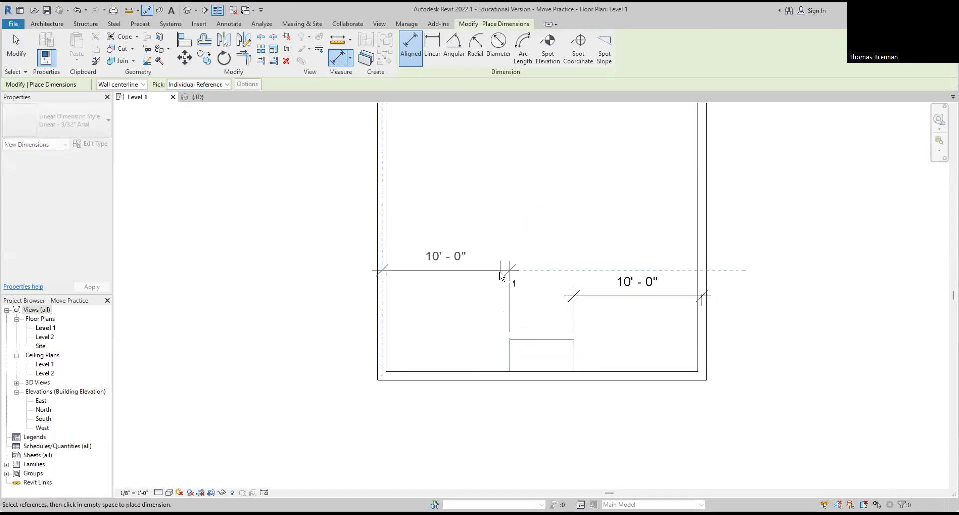
left_click(534, 299)
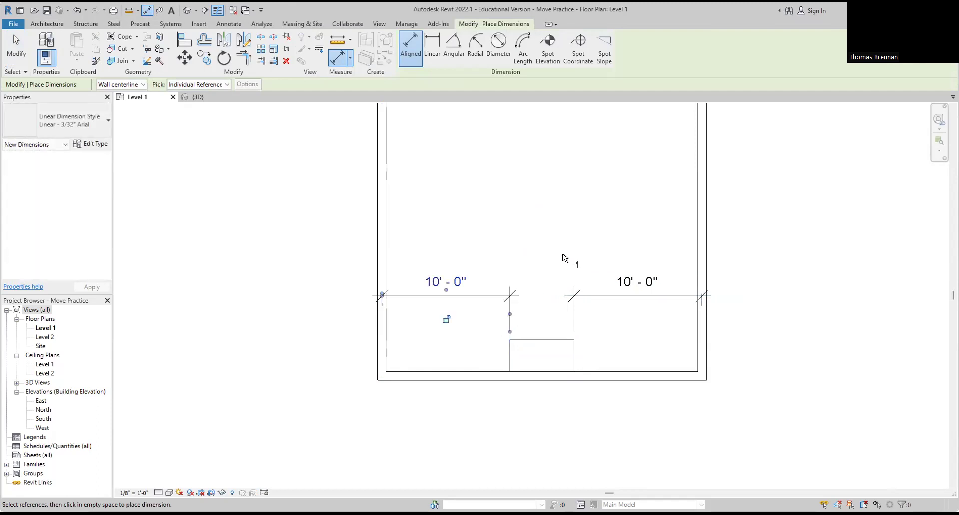
key("Escape")
key("Escape")
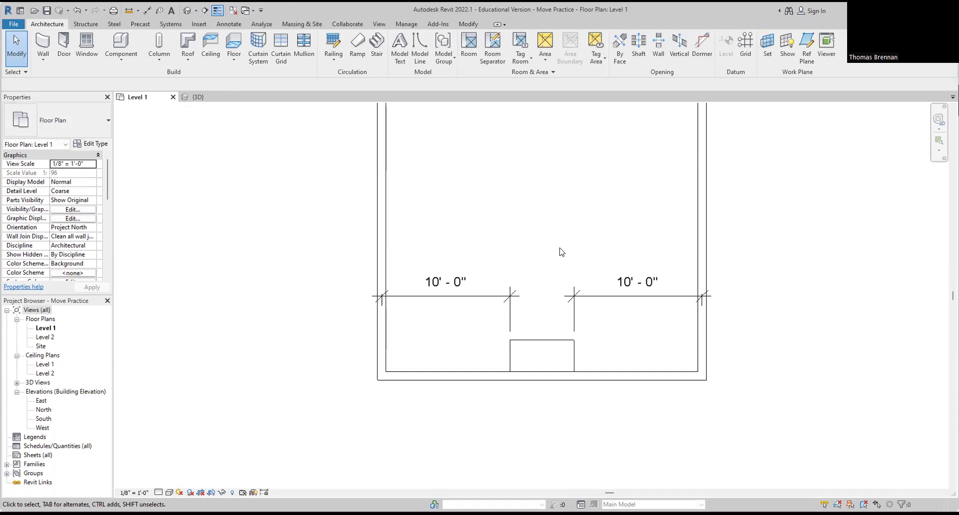
Step: Set the desk's distance to the right wall to 15 via its temporary dimension
left_click(543, 346)
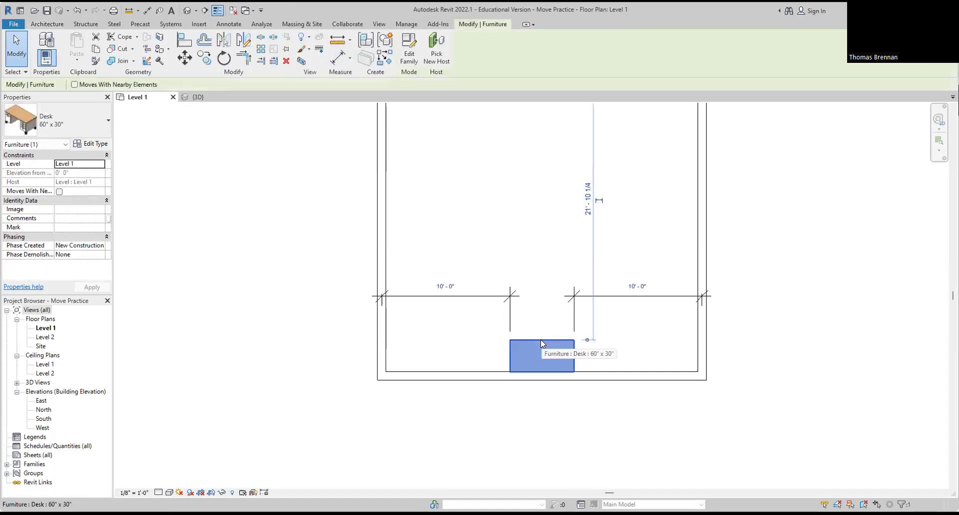
left_click(653, 382)
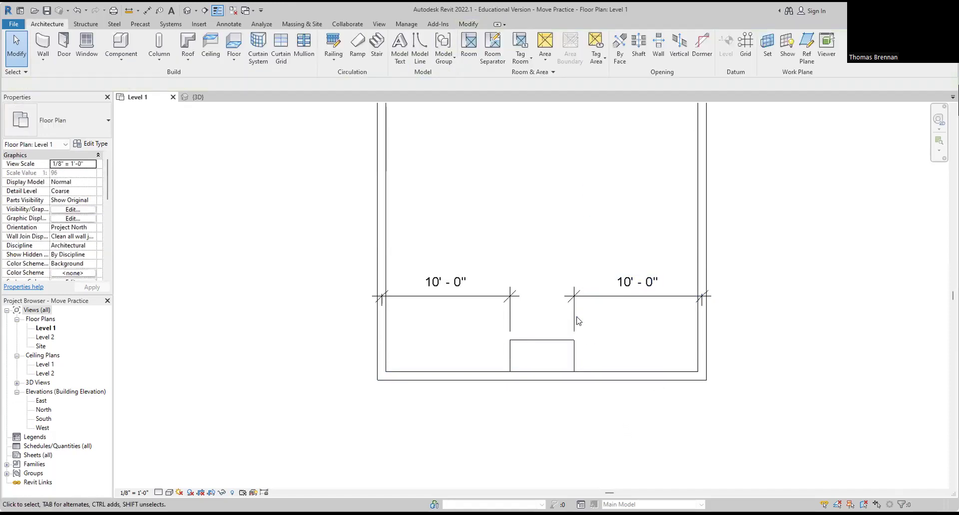
left_click(545, 343)
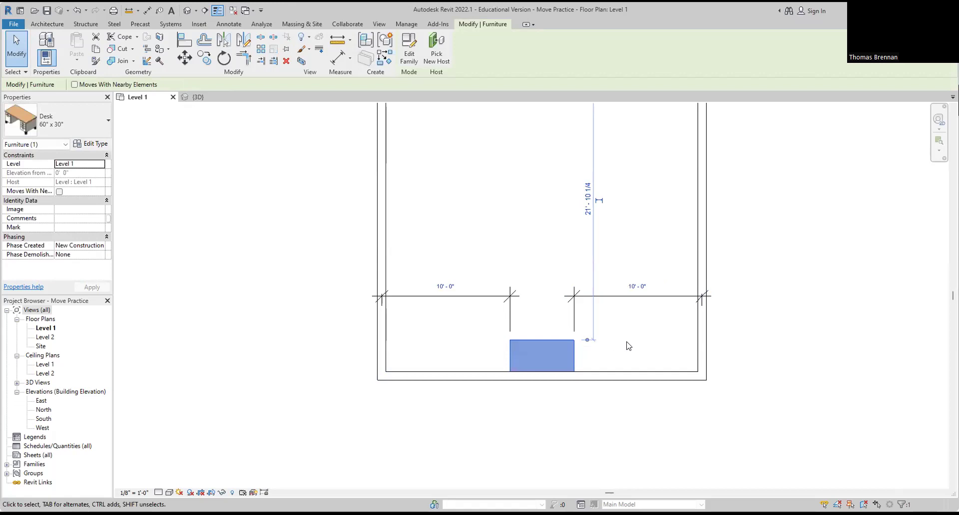
left_click(631, 289)
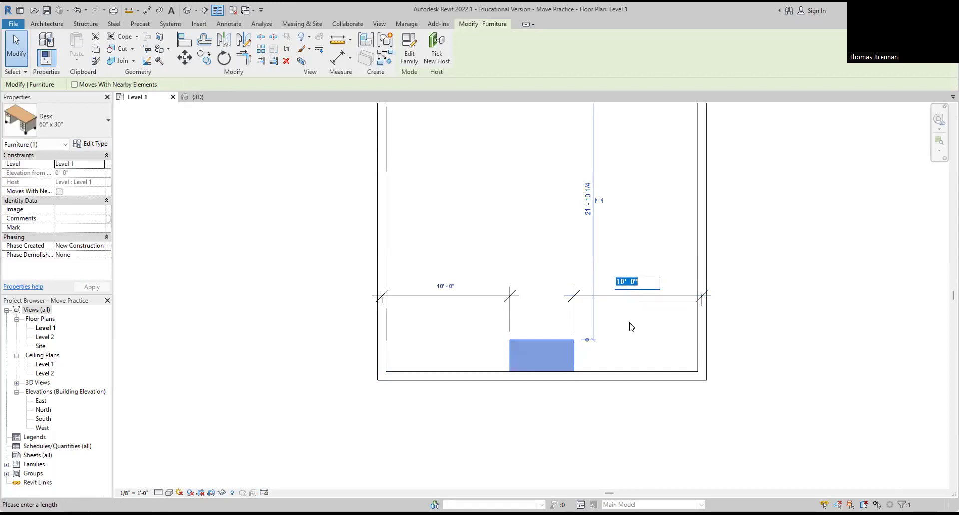
type("15")
key("Return")
key("Escape")
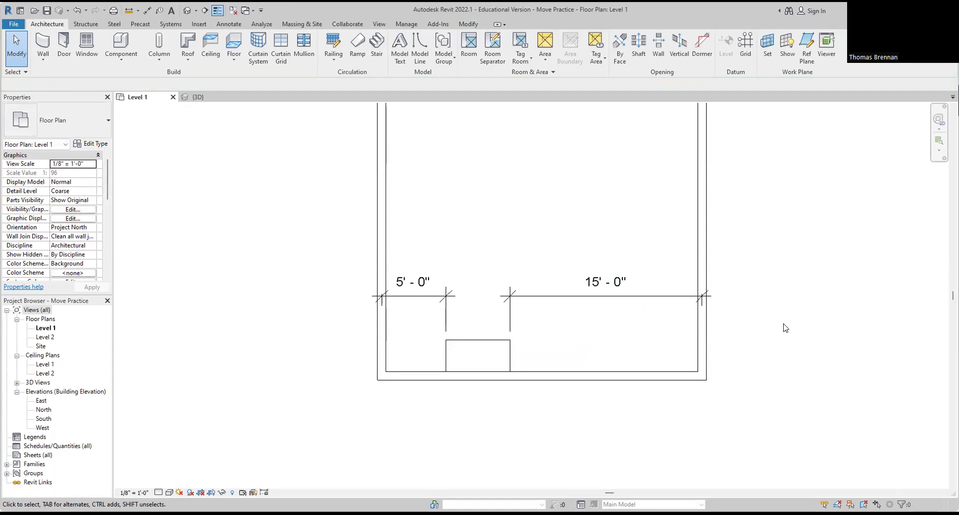
Step: Close the Move Practice project, choosing to save its changes
left_click(14, 24)
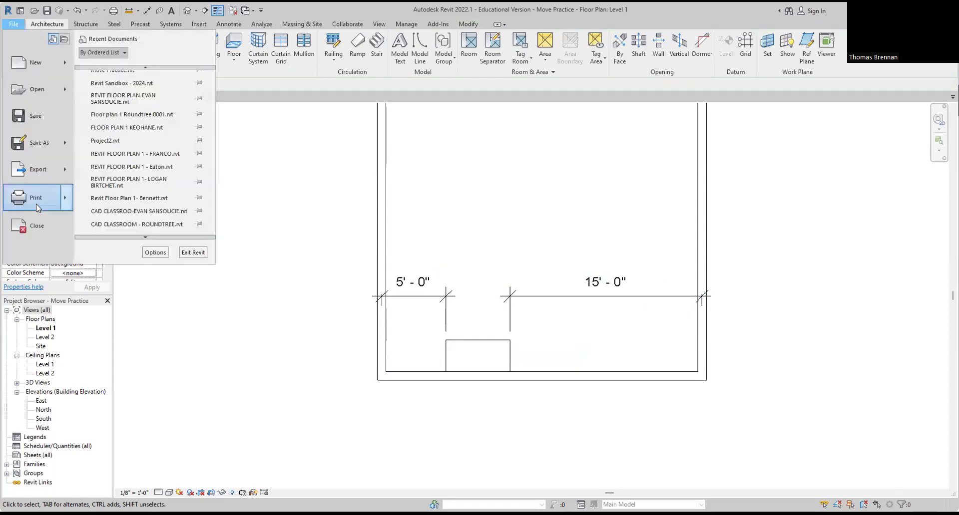
left_click(44, 223)
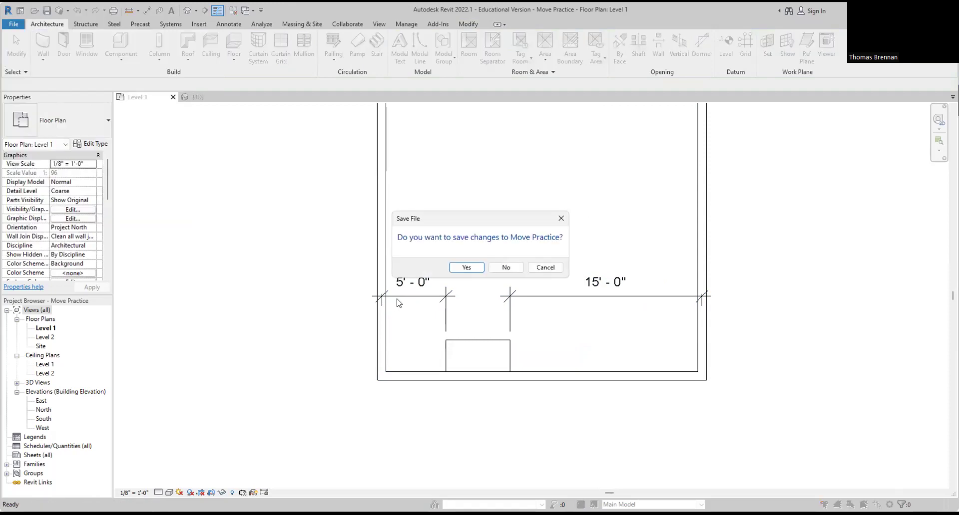
left_click(467, 267)
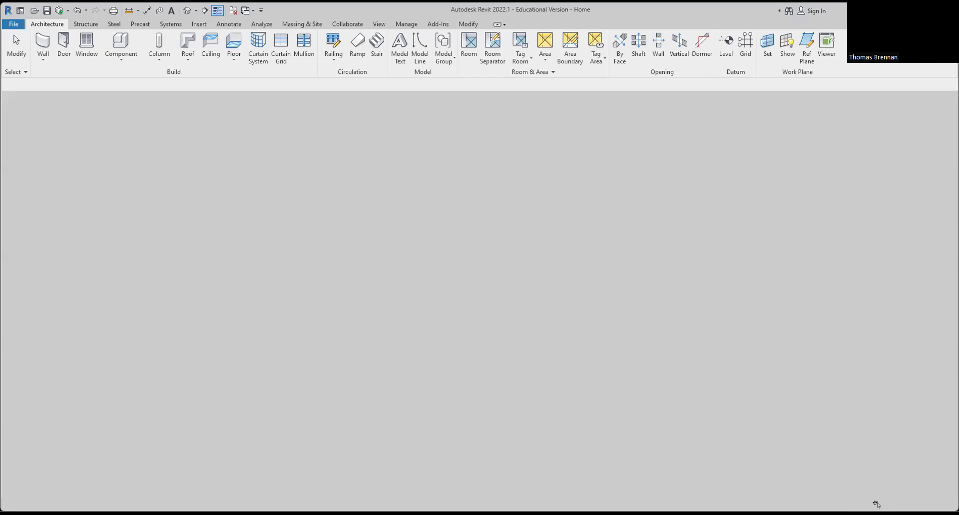
Step: Zoom in on the room in Copy Practice's Level 1 plan
scroll(496, 267, "up", 3)
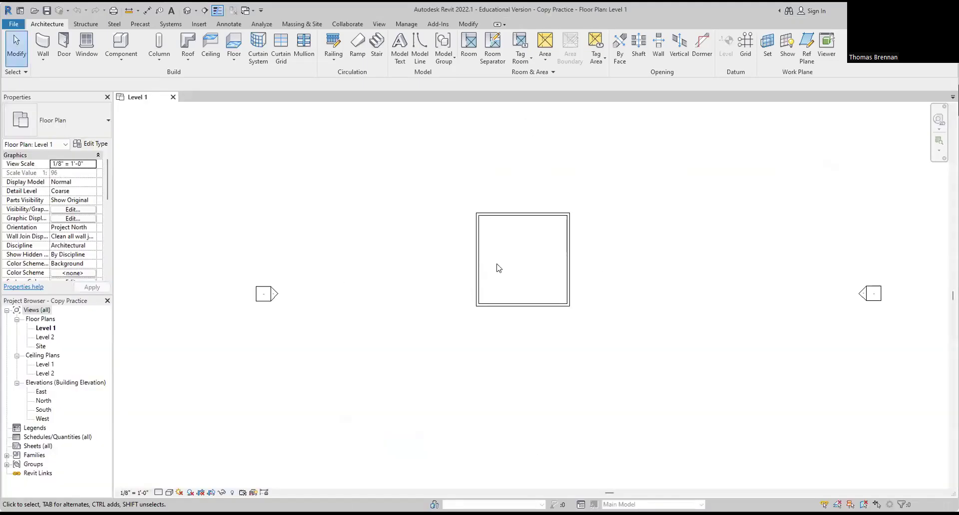
scroll(501, 272, "up", 2)
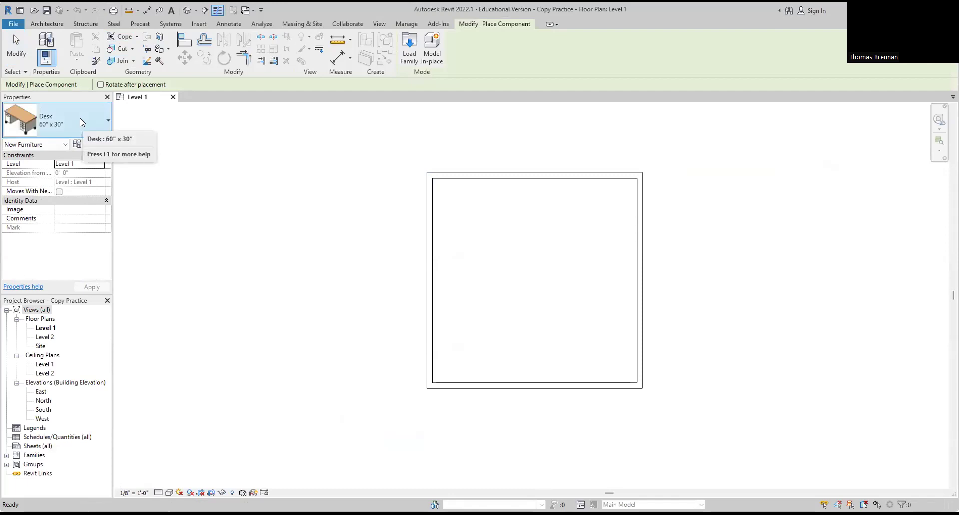
Step: Place the 60" x 30" desk in the room's bottom-left inside corner and recenter the view
scroll(448, 345, "up", 3)
scroll(454, 326, "up", 3)
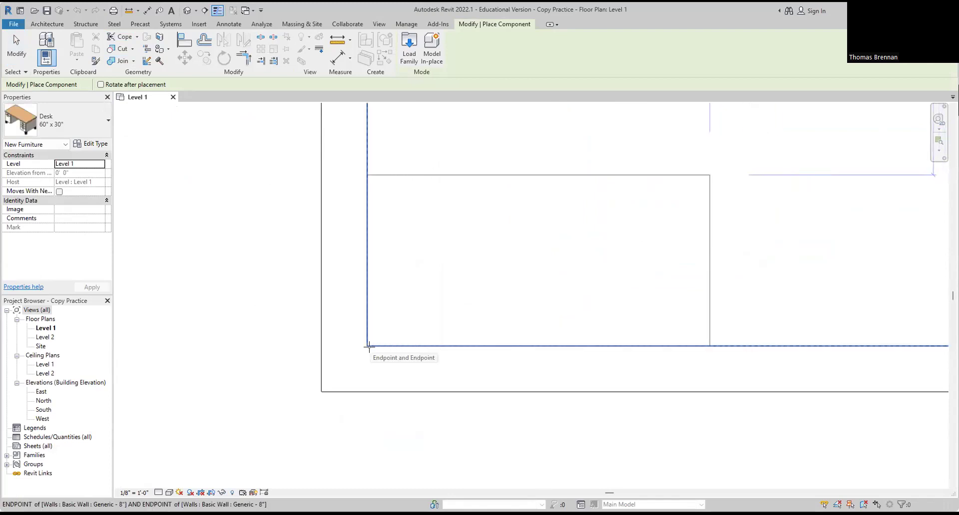
left_click(369, 346)
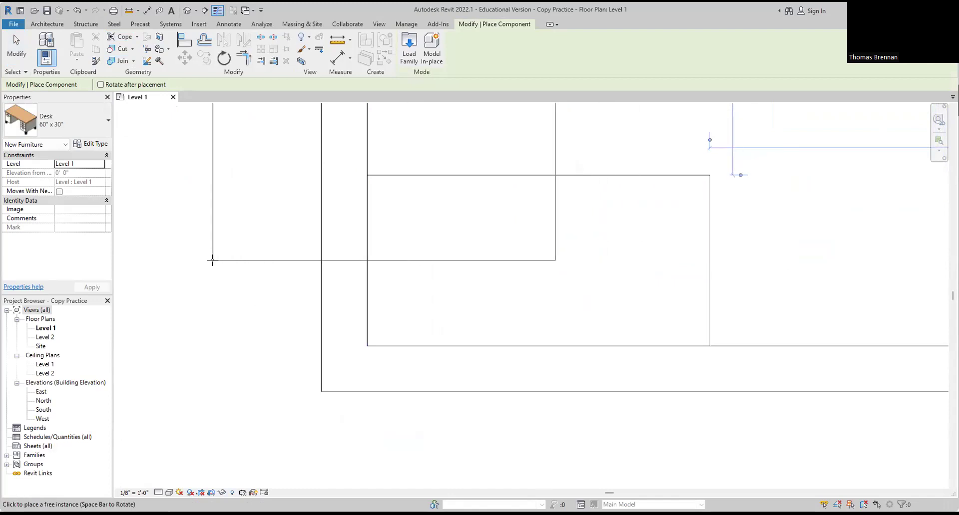
key("Escape")
key("Escape")
scroll(240, 280, "down", 5)
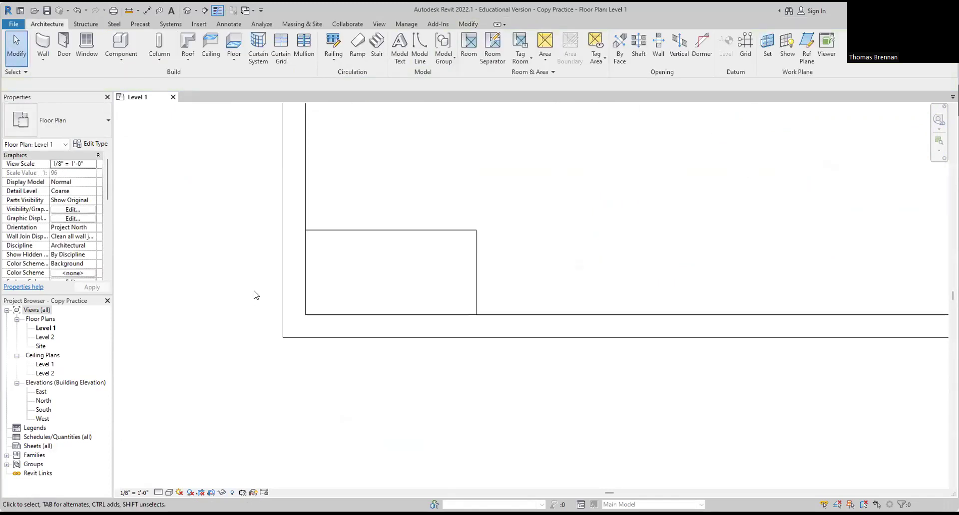
middle_click_drag(270, 326, 383, 387)
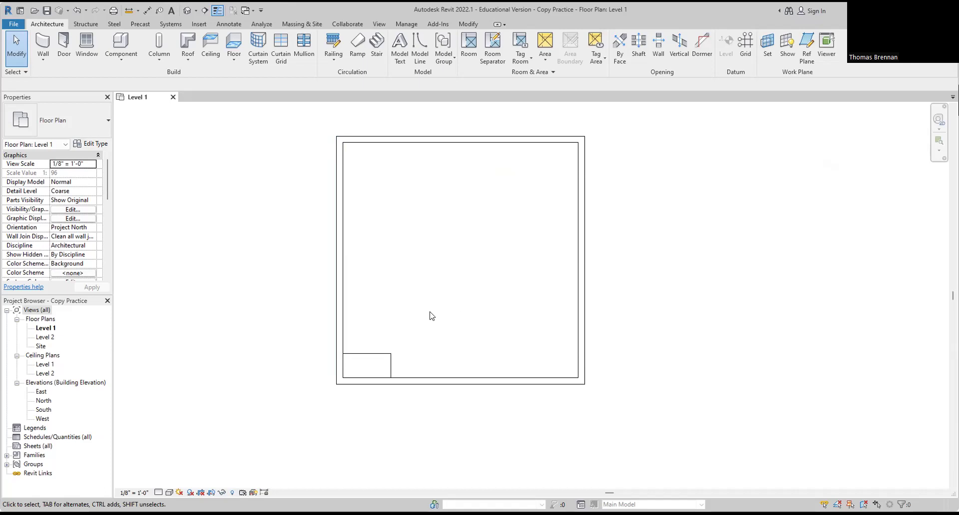
Step: Select the 60" x 30" desk in the lower-left corner and start the Copy command
left_click(384, 356)
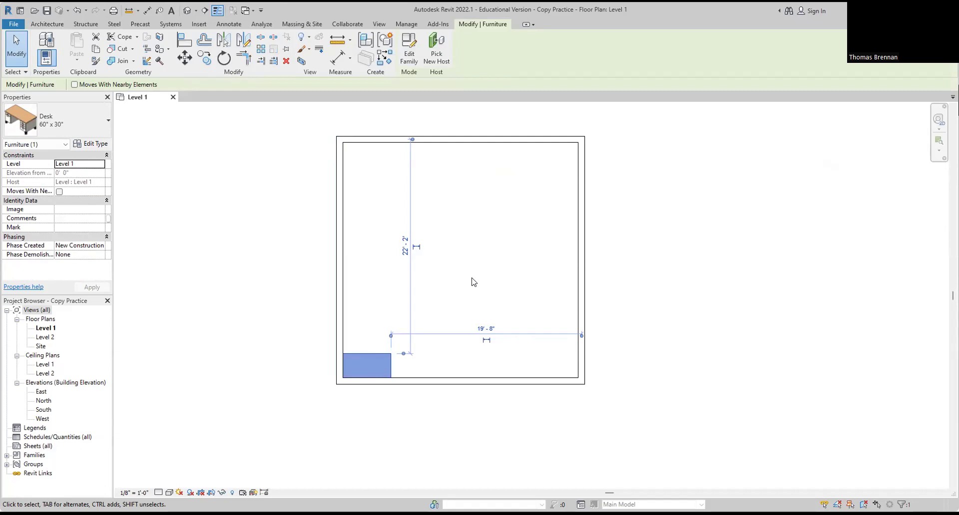
left_click(205, 59)
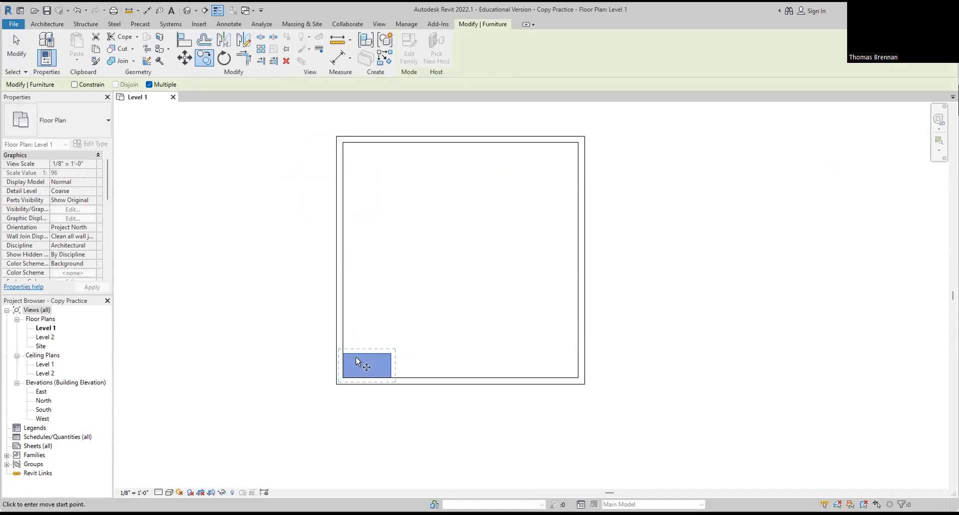
Step: Pick the desk's corner as the copy base point and bring the room's top-left corner into view
scroll(356, 358, "up", 10)
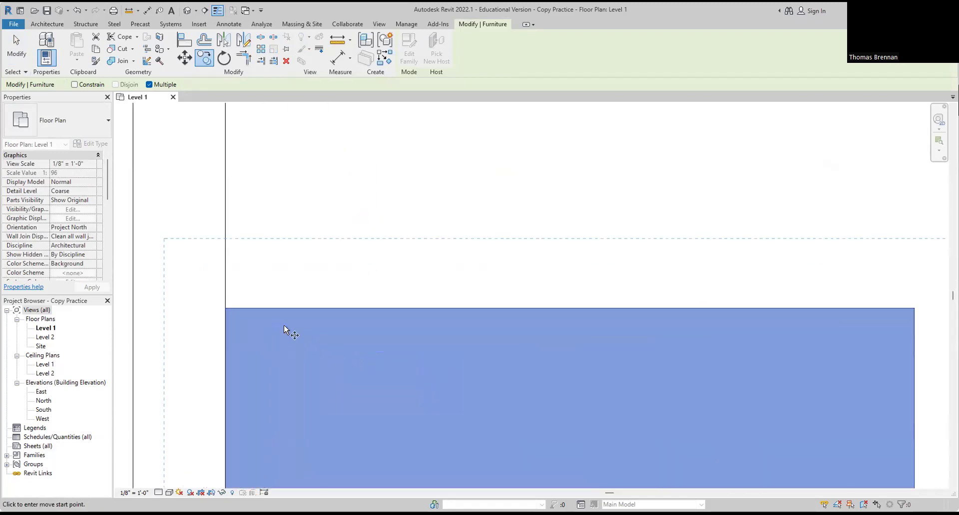
left_click(226, 309)
scroll(285, 235, "down", 6)
middle_click_drag(286, 210, 319, 385)
scroll(321, 261, "down", 3)
middle_click_drag(325, 204, 311, 363)
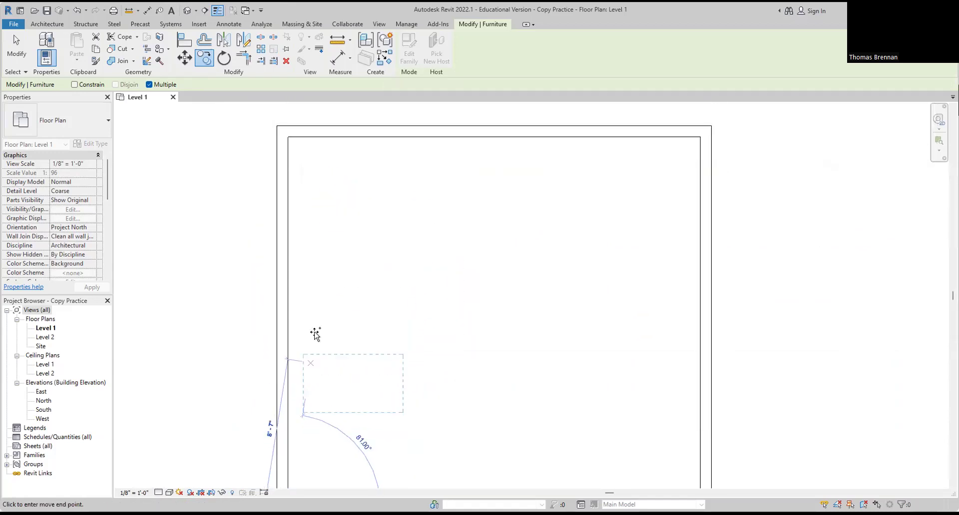
middle_click_drag(335, 206, 300, 382)
scroll(260, 327, "up", 4)
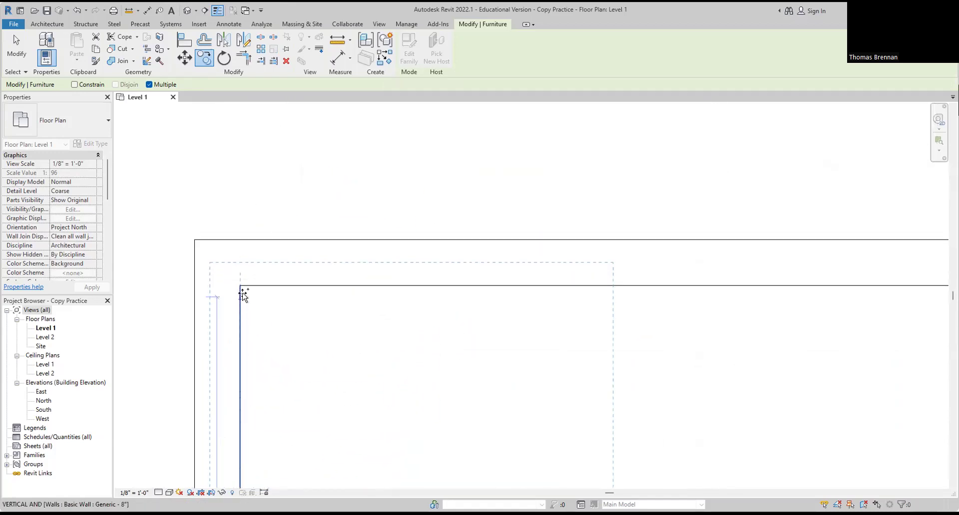
Step: Place the desk copy at the top-left wall corner and end the copy
left_click(240, 286)
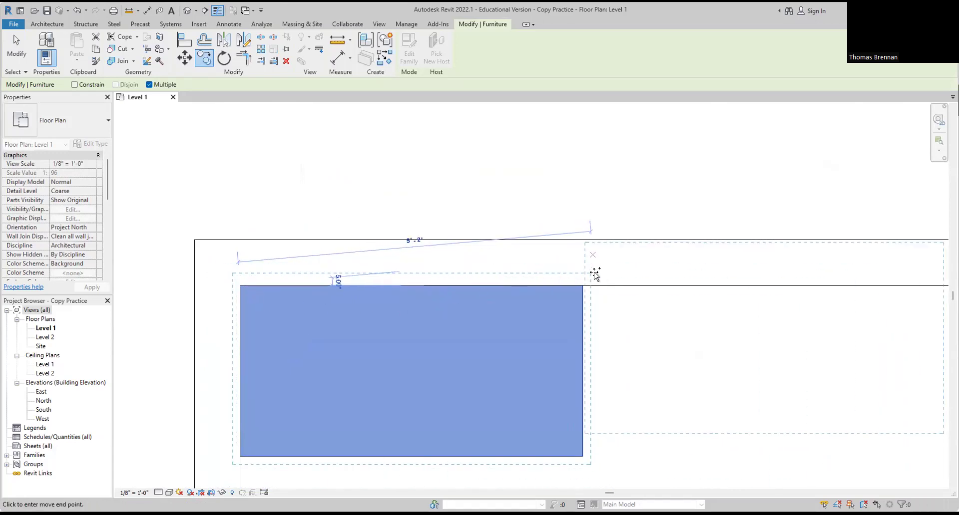
key("Escape")
key("Escape")
scroll(651, 325, "down", 2)
scroll(650, 329, "down", 5)
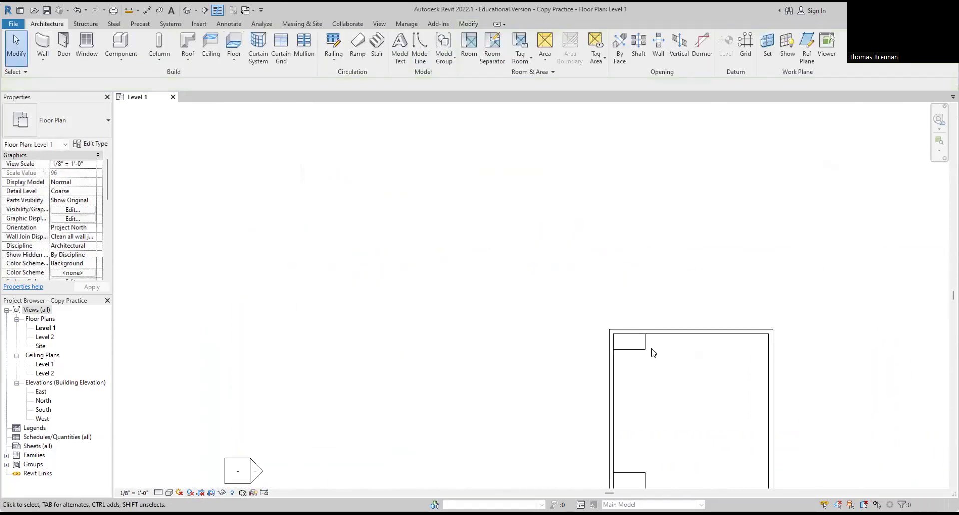
middle_click_drag(581, 325, 460, 270)
scroll(447, 255, "up", 1)
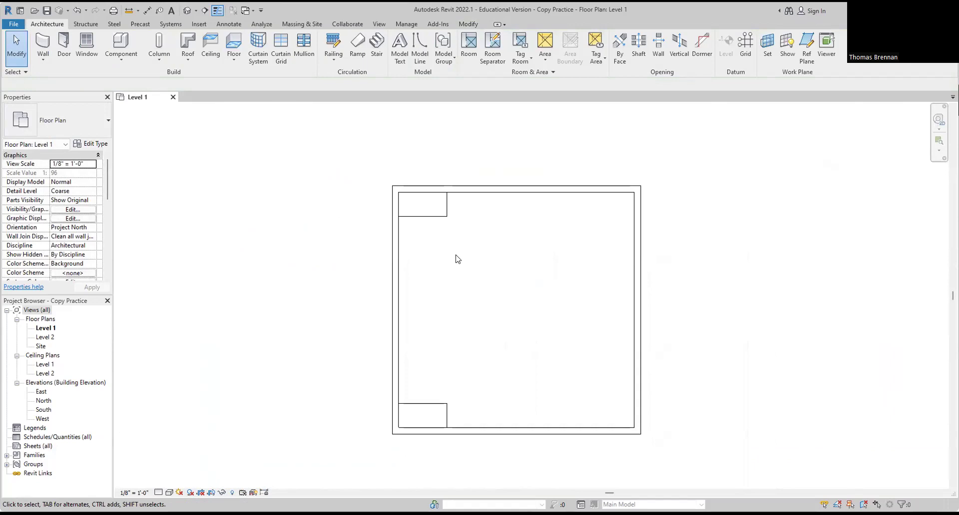
Step: Select the top-left desk and copy it, using its wall corner as the base point
left_click(439, 222)
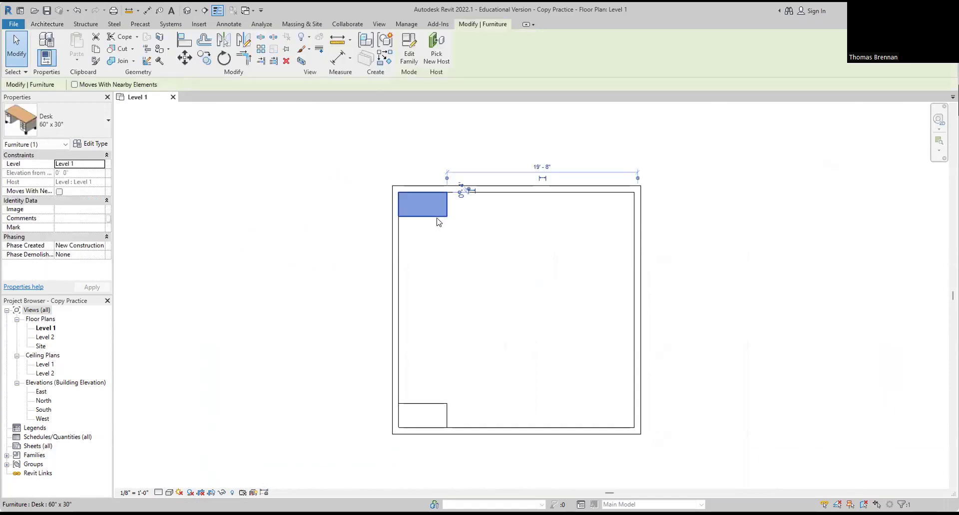
left_click(202, 62)
scroll(439, 215, "up", 5)
scroll(470, 198, "up", 4)
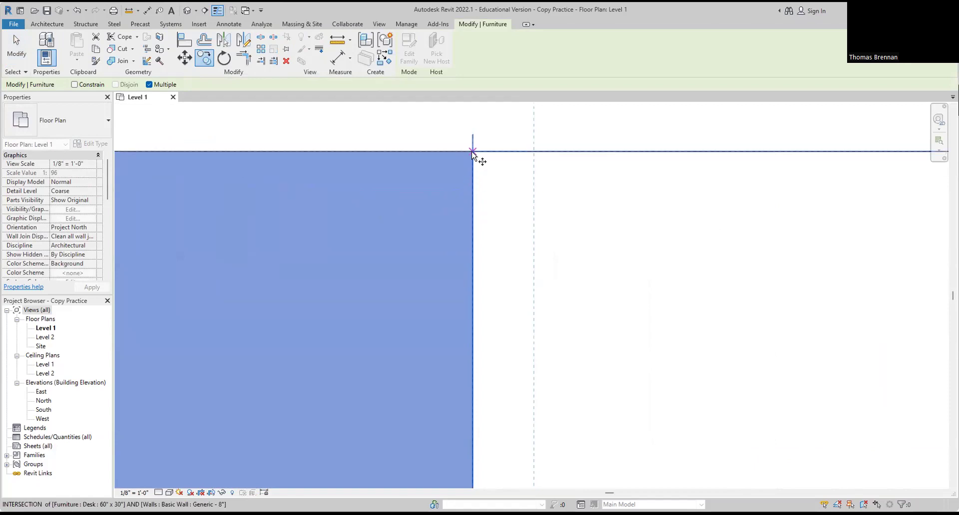
left_click(473, 151)
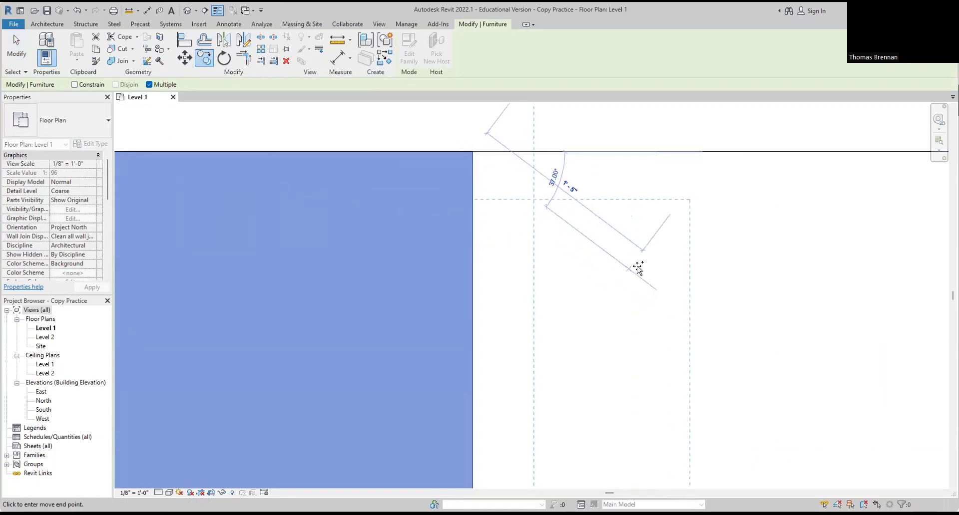
Step: Drop the copy into the room's top-right corner and finish, showing all three desks
scroll(706, 274, "down", 5)
middle_click_drag(740, 284, 429, 311)
scroll(853, 311, "down", 2)
middle_click_drag(844, 313, 547, 324)
scroll(634, 297, "up", 5)
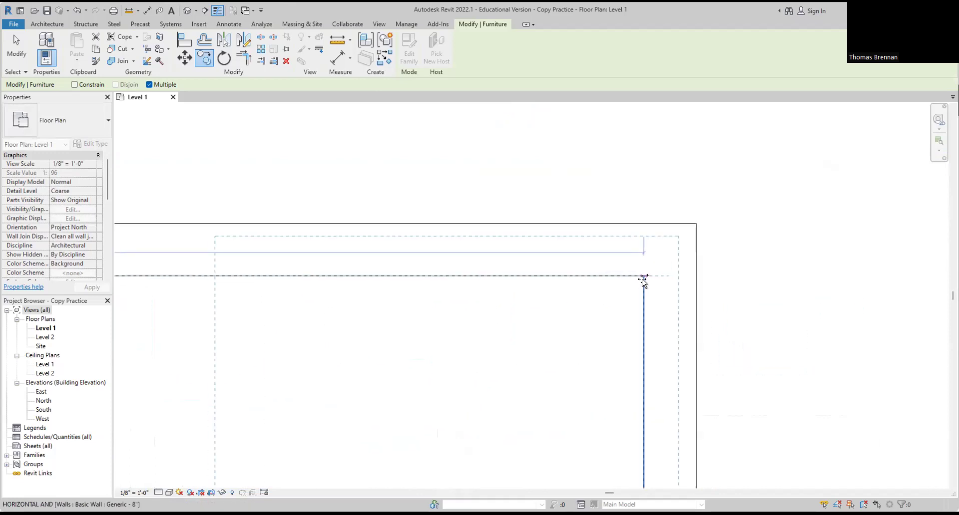
key("Escape")
key("Escape")
scroll(711, 294, "down", 6)
scroll(725, 323, "down", 2)
middle_click_drag(654, 389, 624, 297)
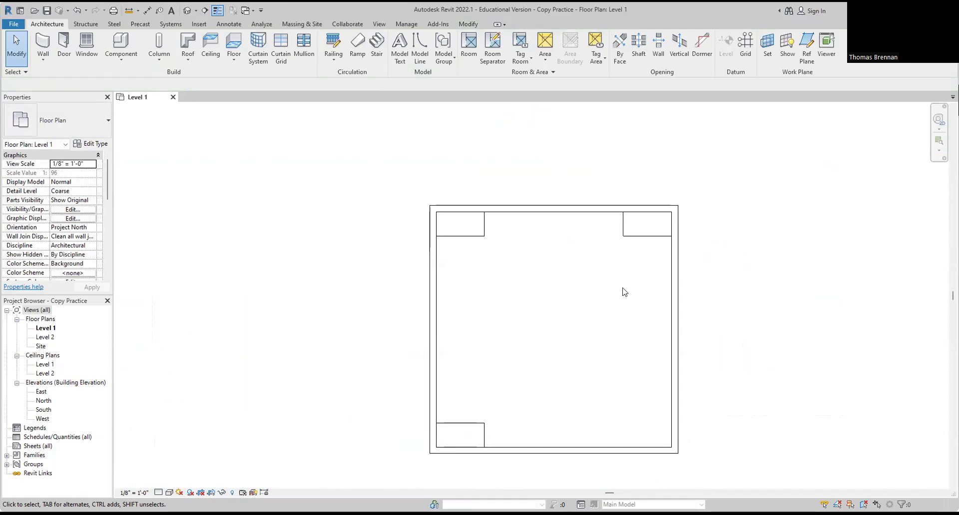
Step: Select the top-right desk and copy it from its desk/wall intersection
left_click(644, 230)
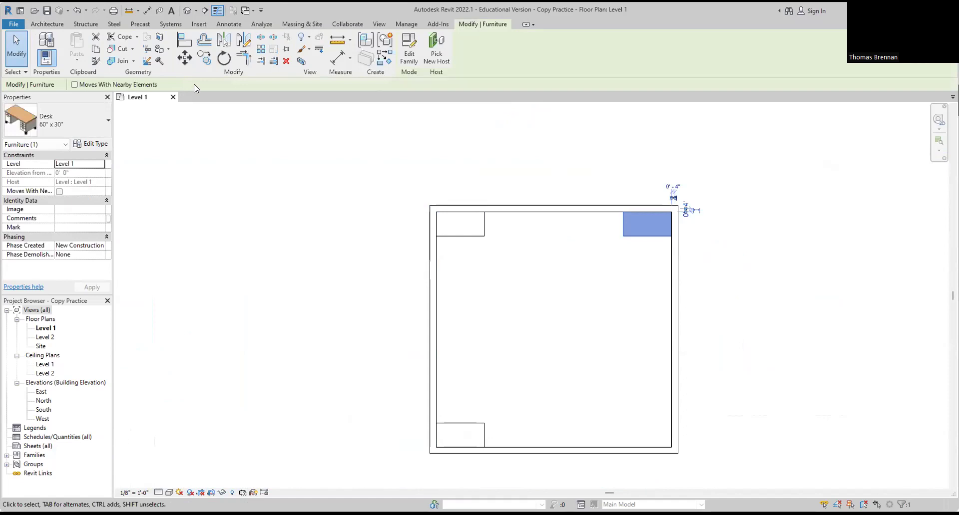
left_click(204, 57)
scroll(669, 217, "up", 5)
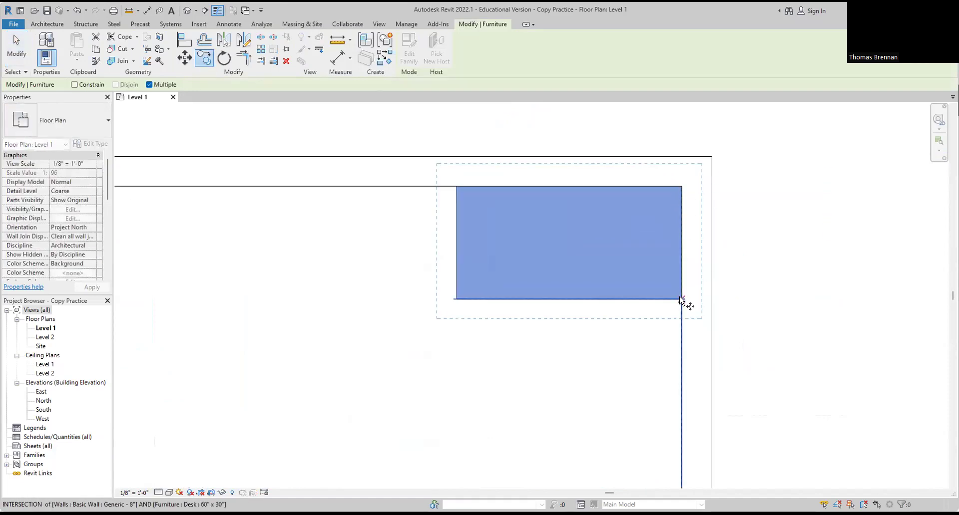
scroll(682, 302, "up", 5)
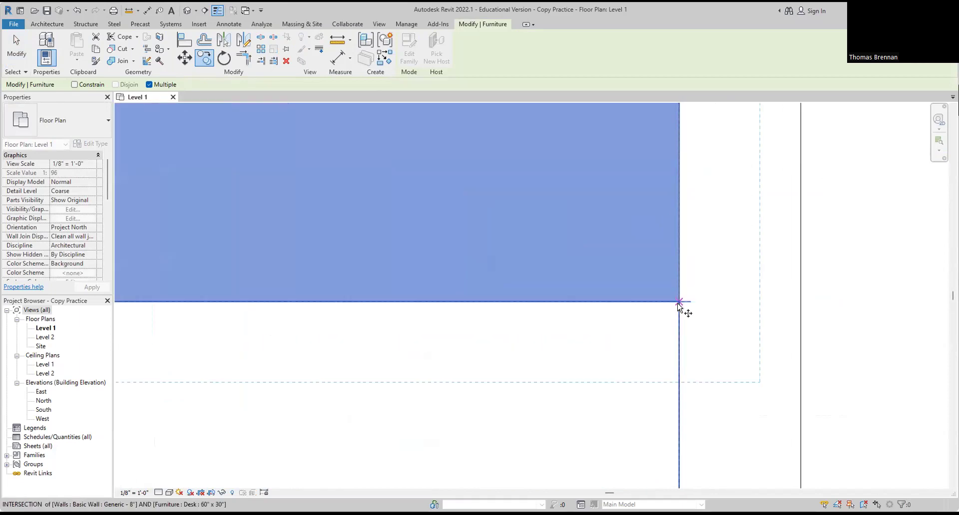
left_click(678, 302)
Step: Place the copy in the room's bottom-right corner and finish
scroll(667, 375, "down", 6)
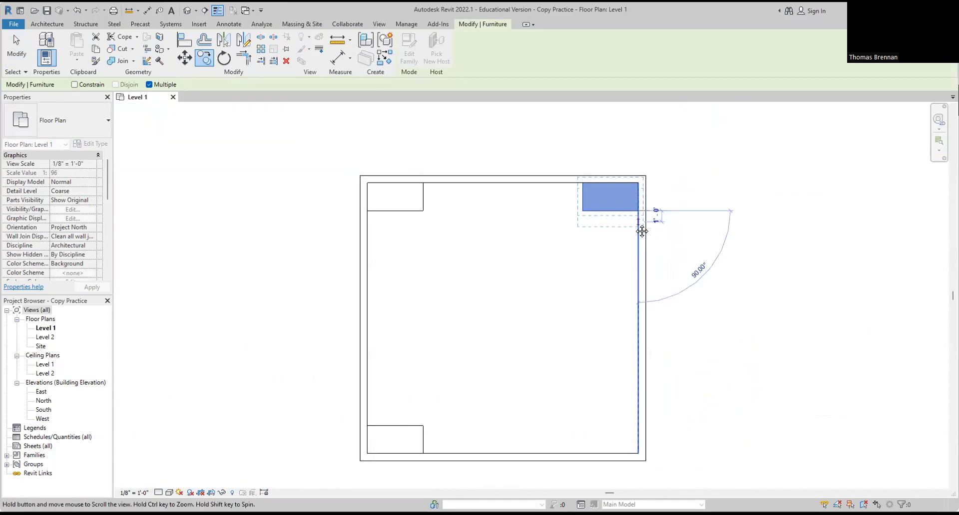
scroll(637, 460, "up", 4)
scroll(641, 464, "up", 3)
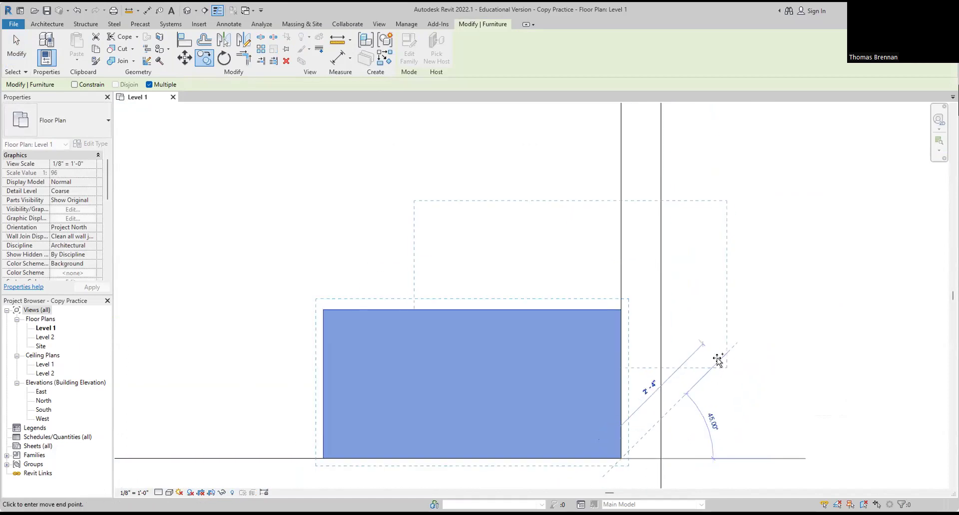
left_click(717, 360)
key("Escape")
key("Escape")
scroll(719, 363, "down", 5)
middle_click_drag(730, 356, 719, 371)
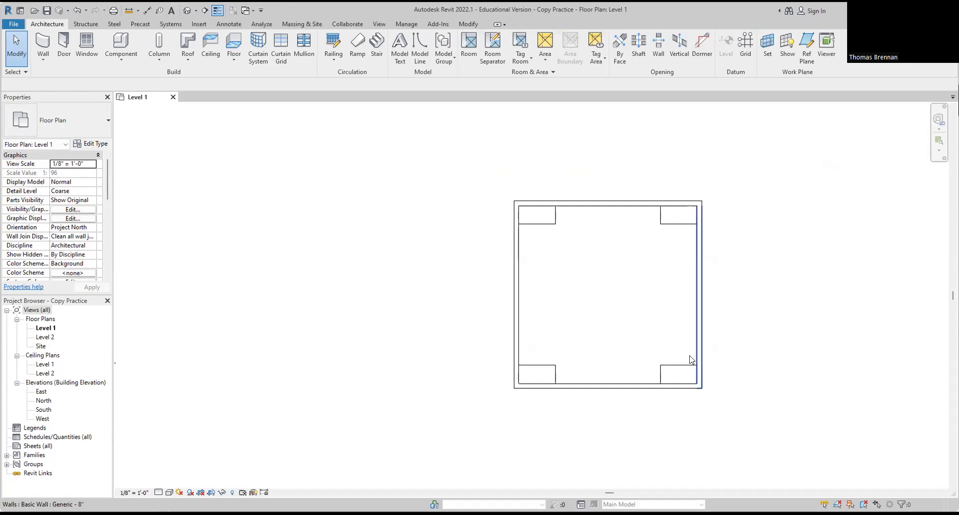
scroll(543, 377, "up", 3)
Step: Copy the bottom-left desk from its wall intersection to the left wall's midpoint
scroll(543, 376, "up", 2)
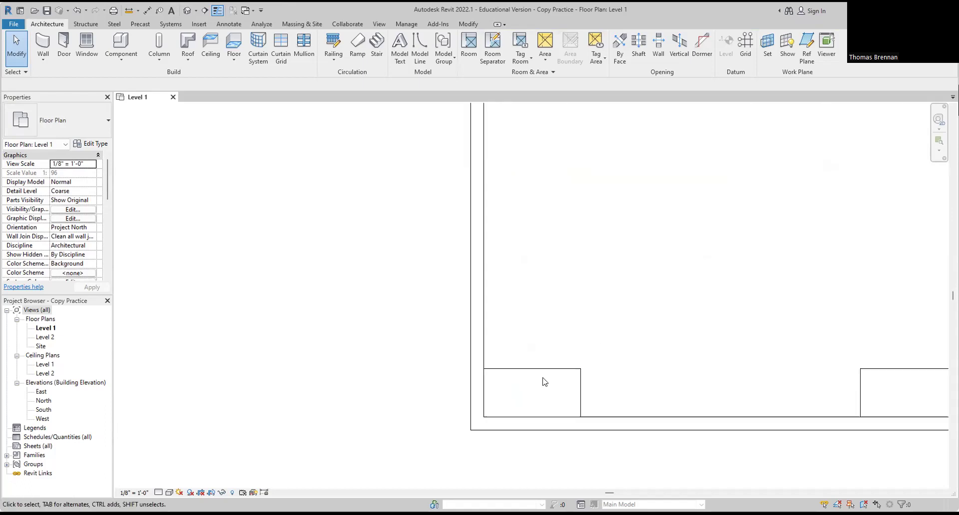
left_click(540, 366)
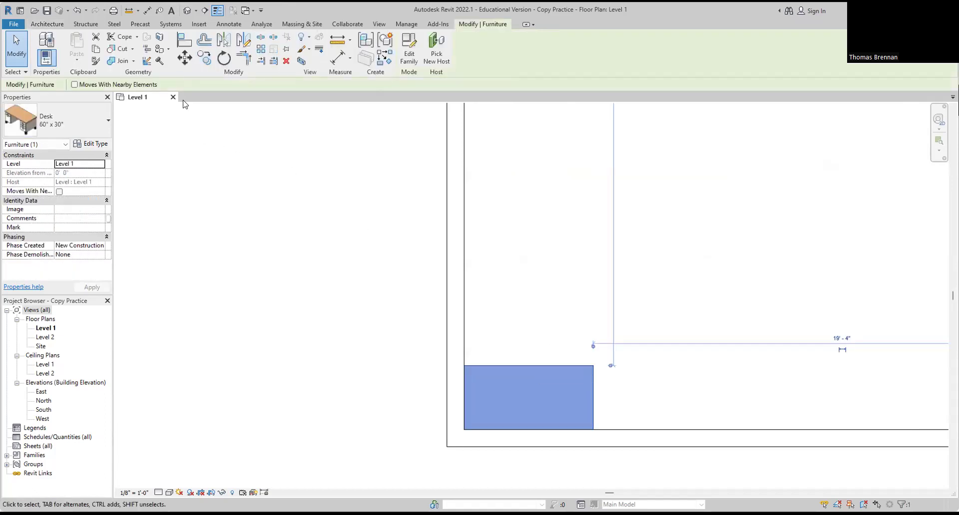
left_click(204, 58)
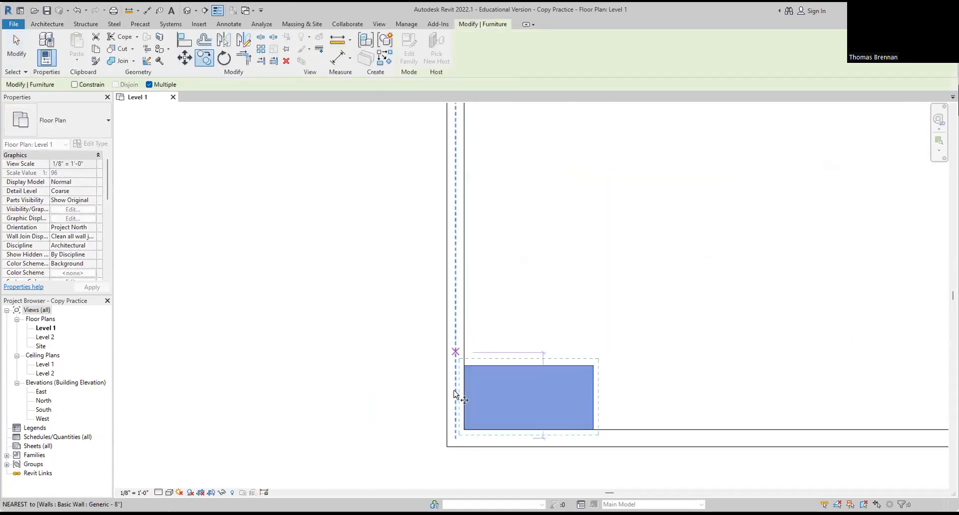
scroll(478, 402, "up", 4)
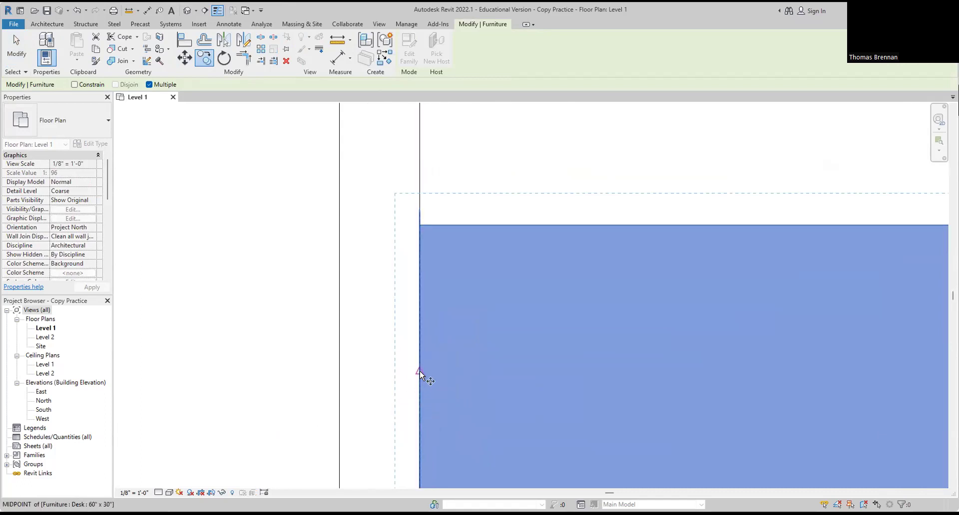
left_click(419, 376)
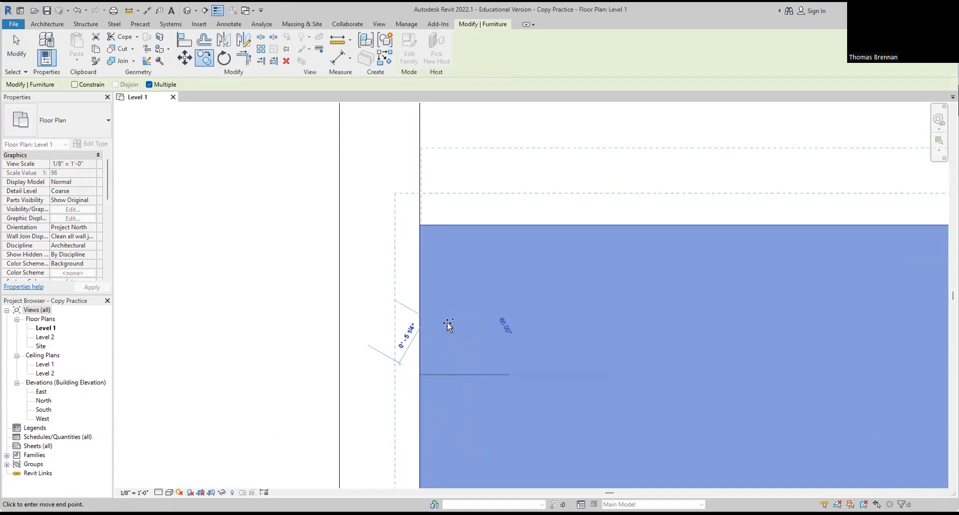
scroll(454, 251, "down", 5)
scroll(455, 274, "down", 3)
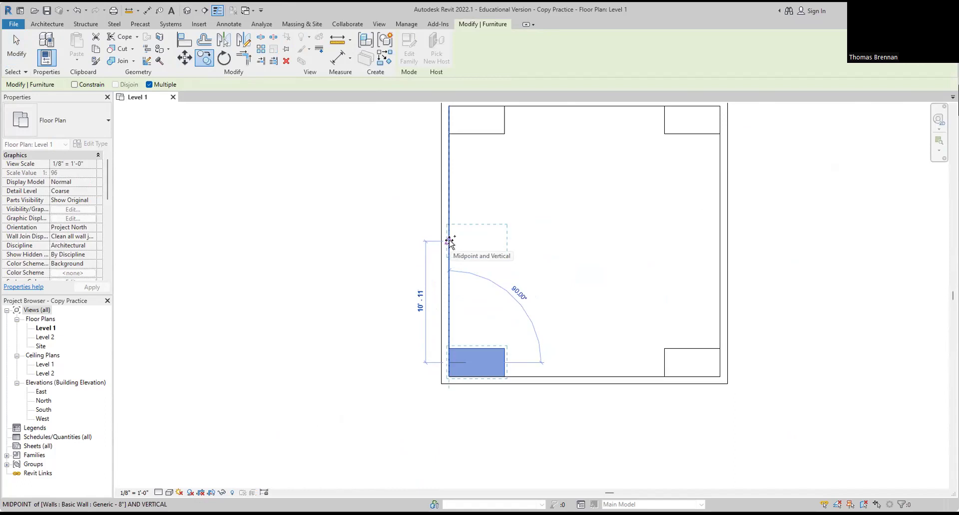
left_click(450, 242)
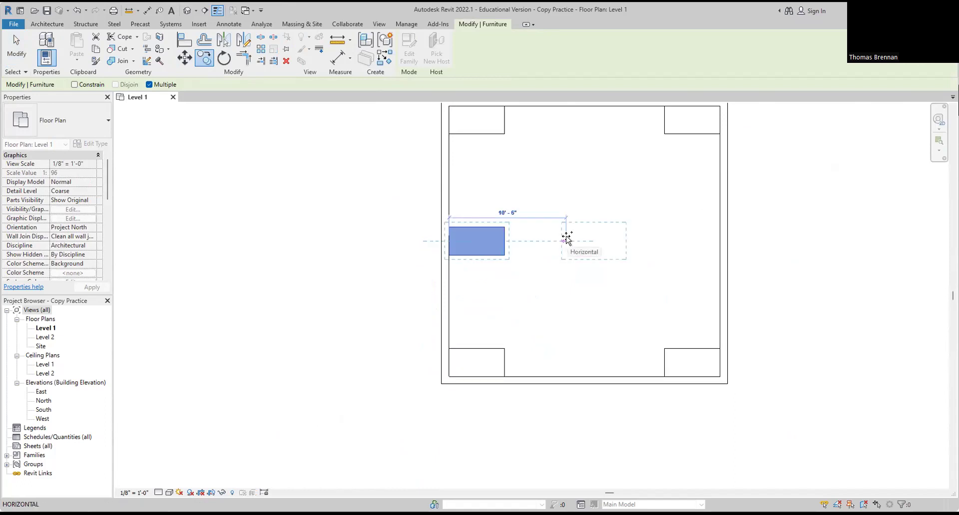
key("Escape")
key("Escape")
Step: Select the bottom-right desk and copy it, using its right edge as the base point
scroll(592, 242, "down", 3)
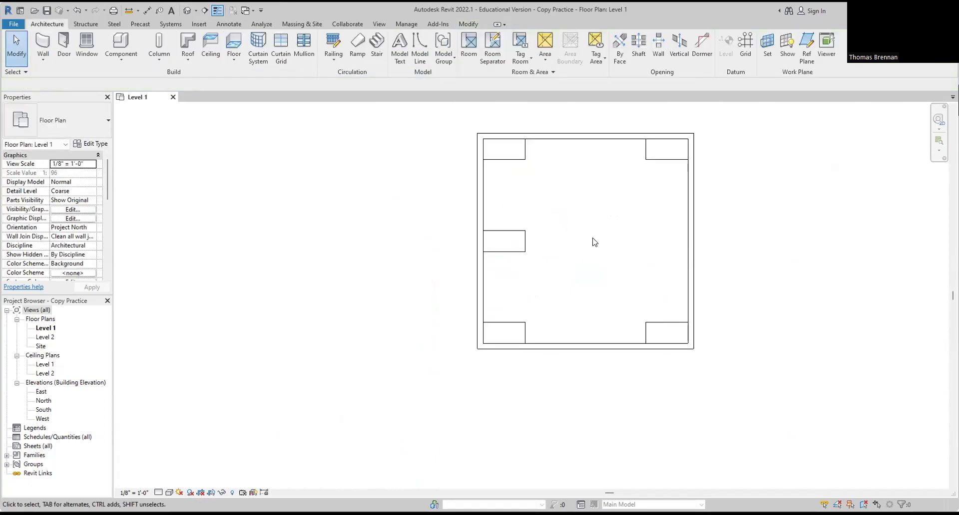
left_click(565, 364)
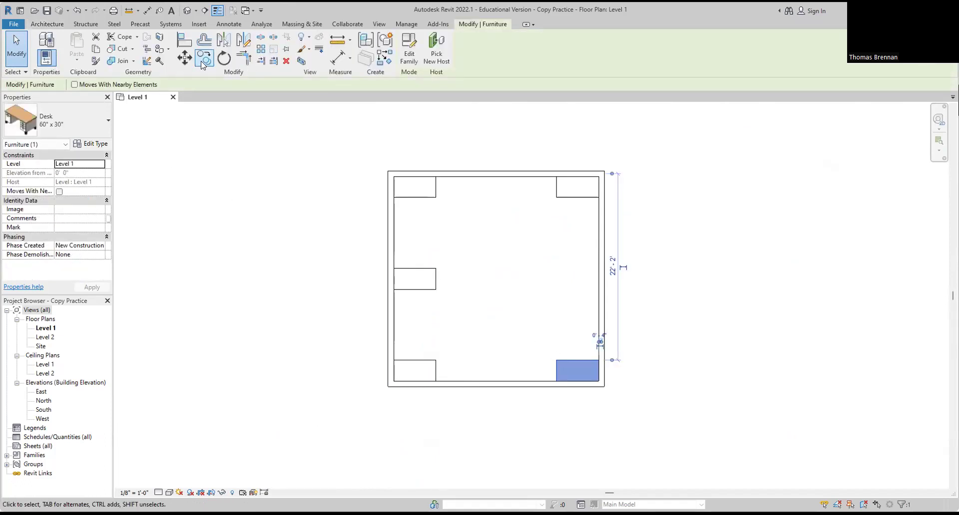
left_click(204, 58)
scroll(609, 364, "up", 5)
left_click(678, 318)
Step: Place the copy at the middle of the right wall and finish
scroll(672, 270, "down", 3)
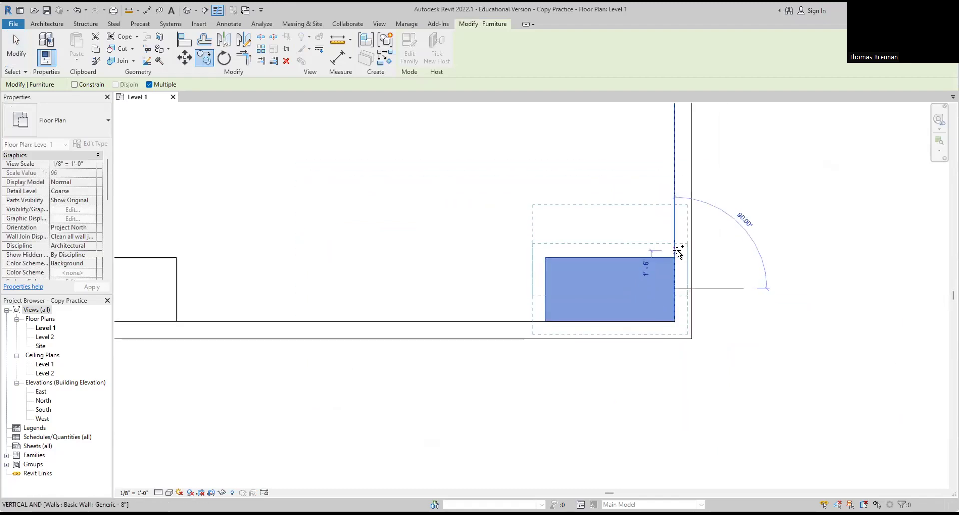
scroll(678, 252, "down", 3)
middle_click_drag(683, 248, 645, 362)
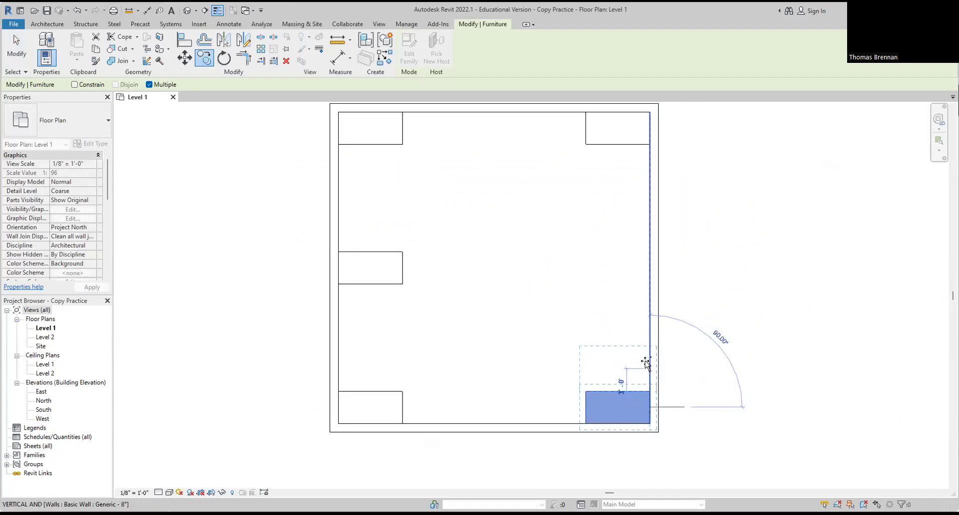
left_click(649, 273)
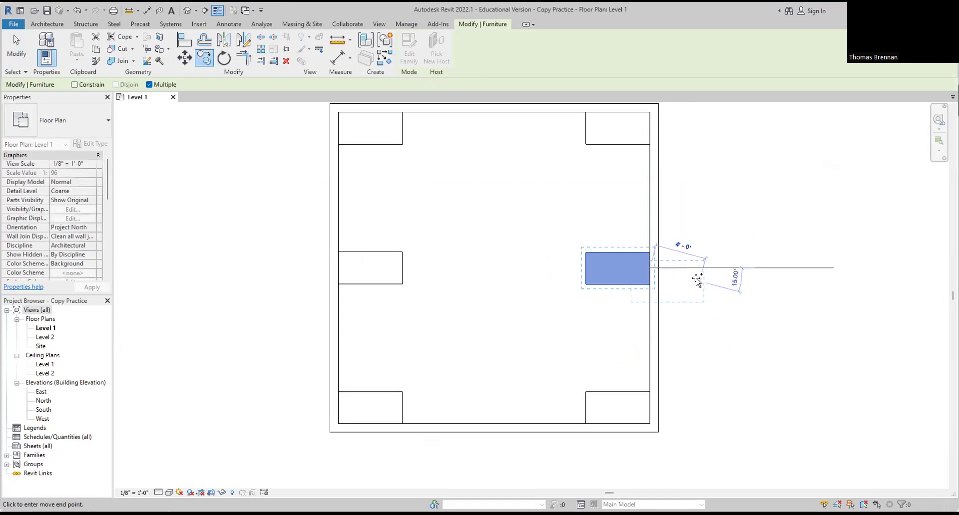
key("Escape")
key("Escape")
scroll(476, 182, "down", 1)
middle_click_drag(477, 181, 462, 264)
scroll(415, 235, "up", 4)
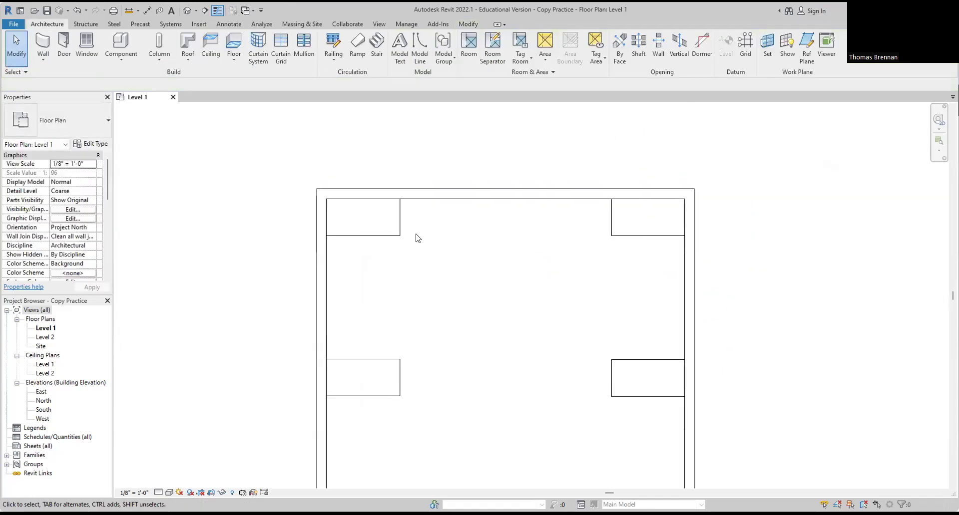
Step: Copy the top-left desk from its top-edge midpoint to the top wall's midpoint
left_click(375, 233)
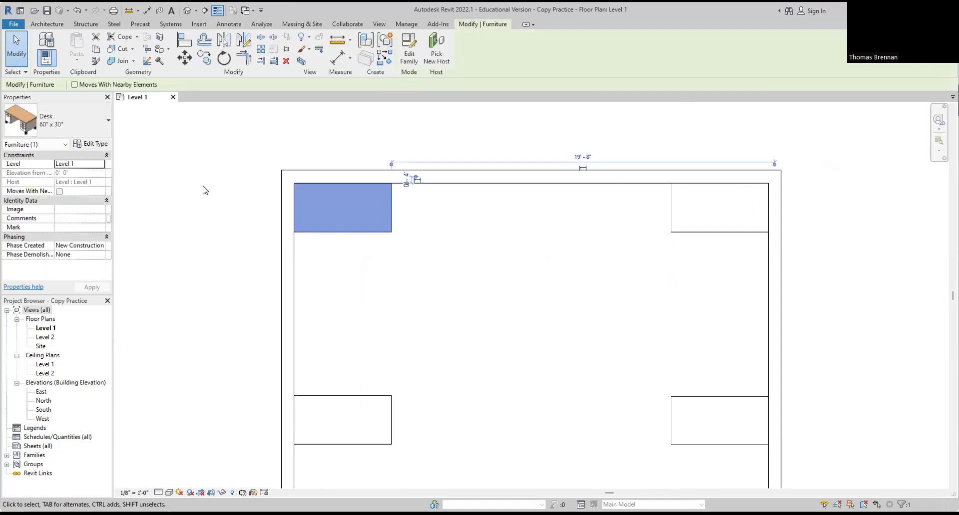
left_click(204, 58)
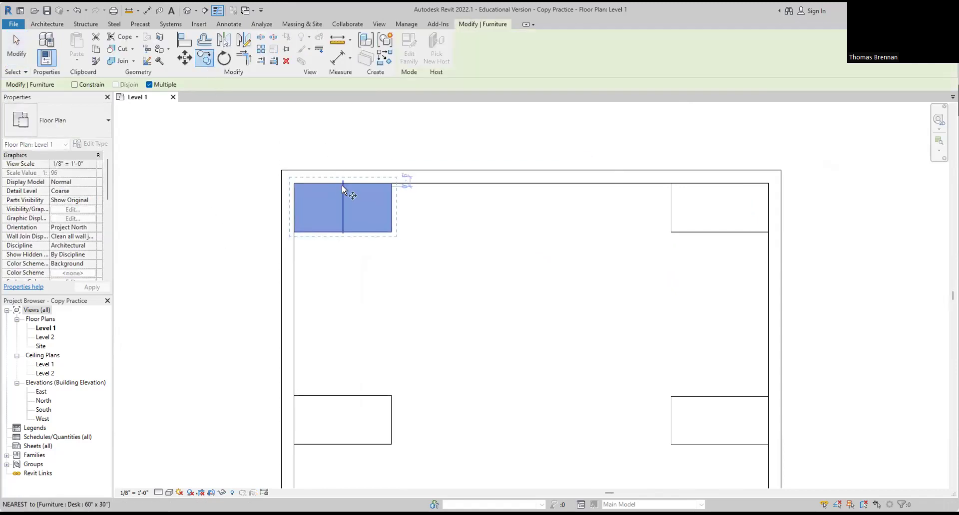
left_click(342, 182)
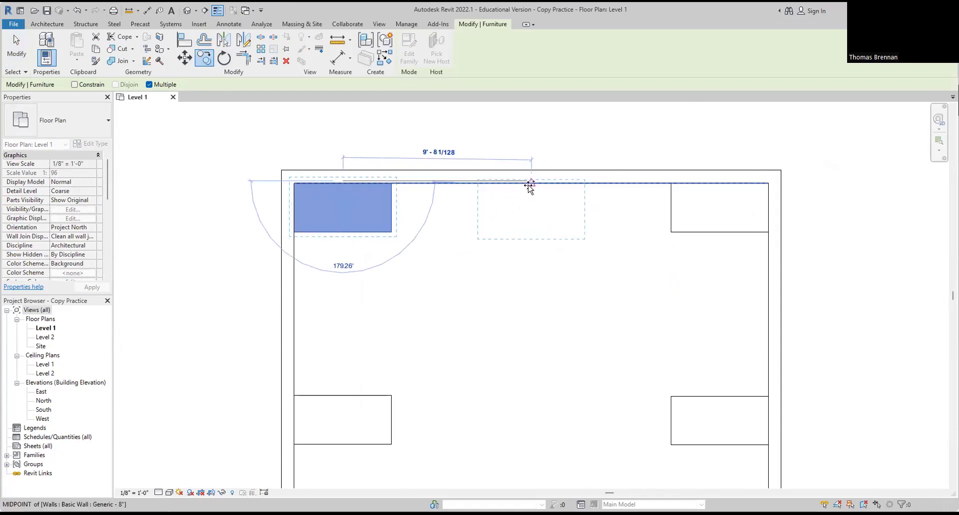
left_click(529, 185)
key("Escape")
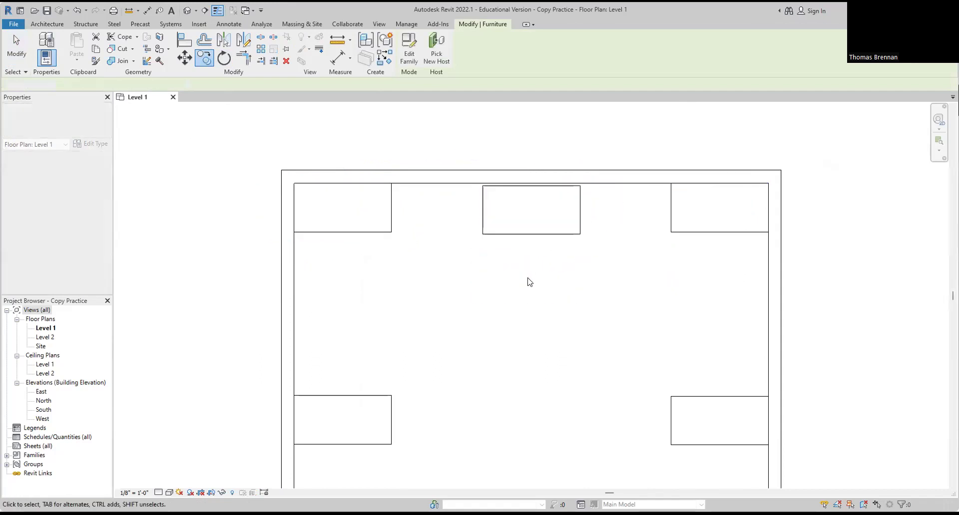
Step: Select the new top-middle desk and start a Move, then cancel it
scroll(527, 208, "up", 3)
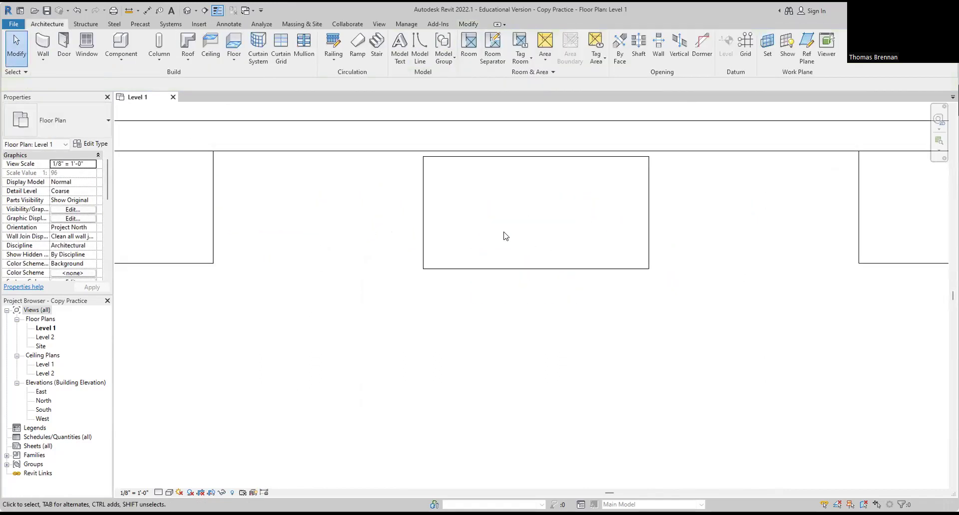
left_click(425, 215)
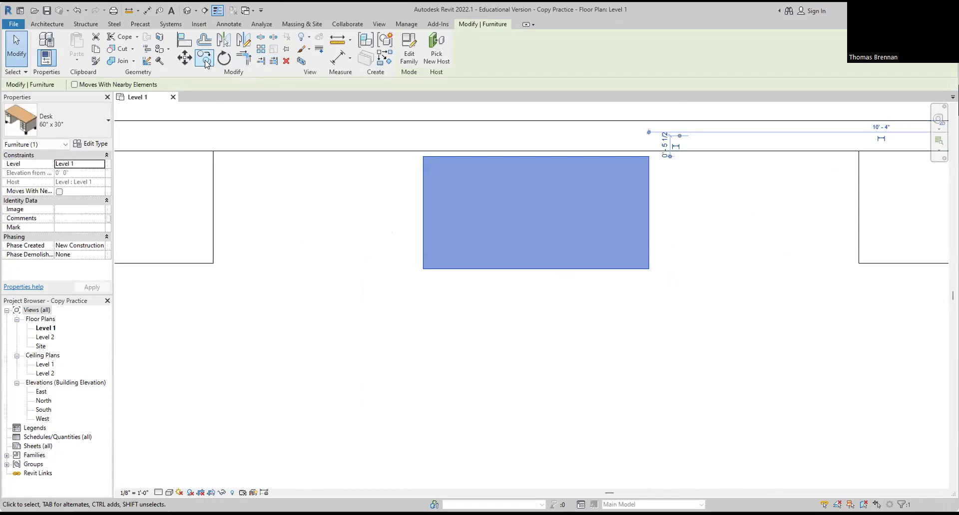
left_click(186, 59)
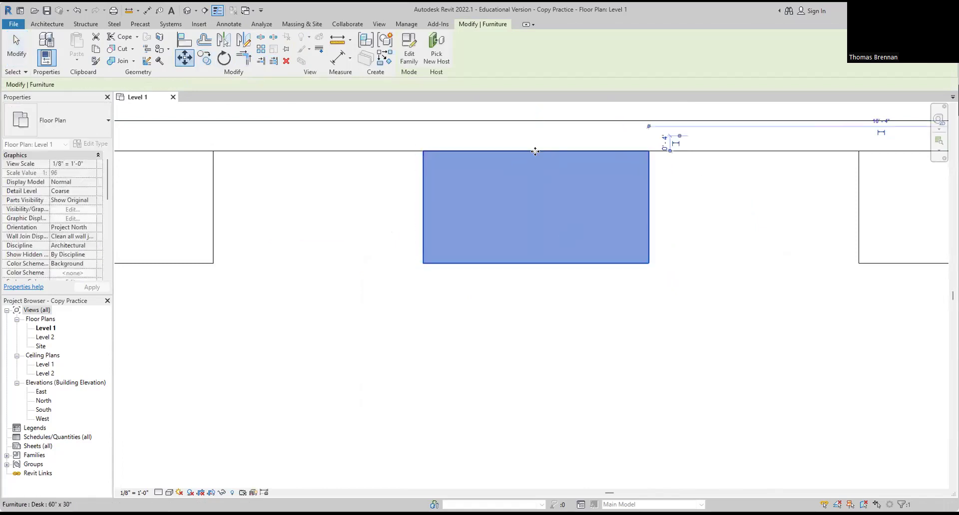
key("Escape")
key("Escape")
scroll(562, 244, "down", 8)
Step: Copy the lower-left desk from its bottom midpoint to the bottom wall's midpoint
middle_click_drag(551, 255, 524, 257)
scroll(502, 306, "up", 7)
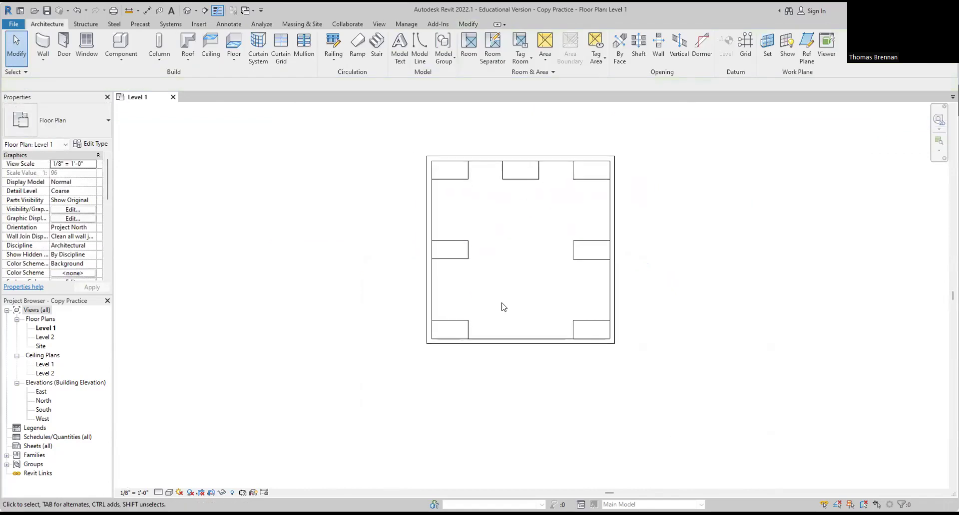
left_click(428, 321)
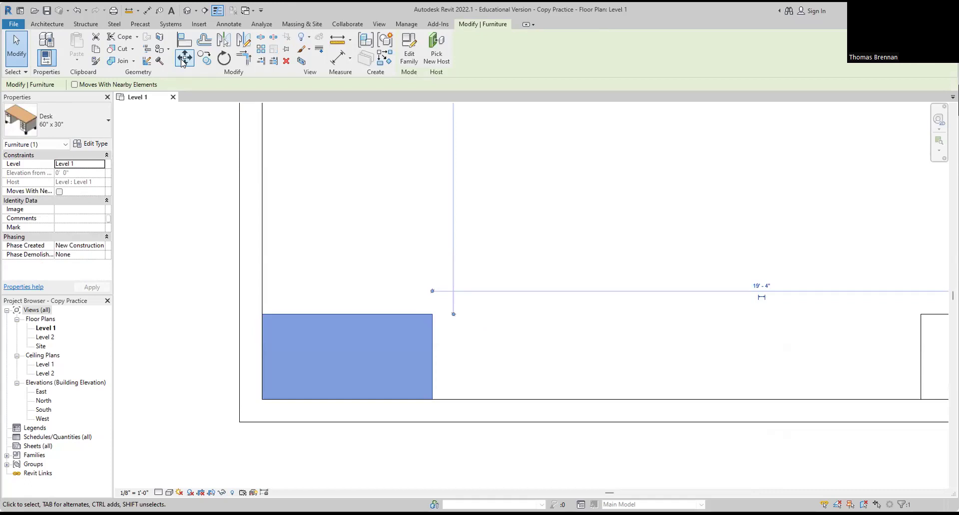
left_click(204, 58)
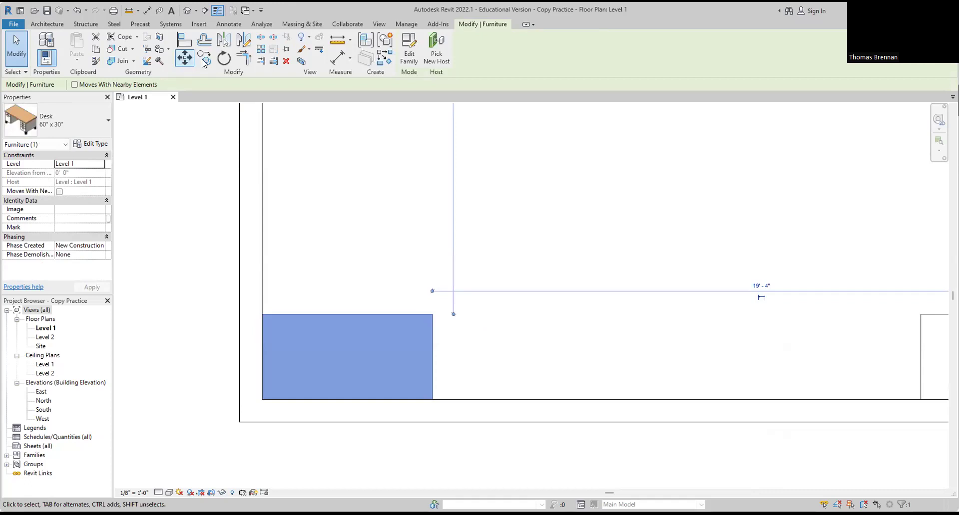
left_click(347, 399)
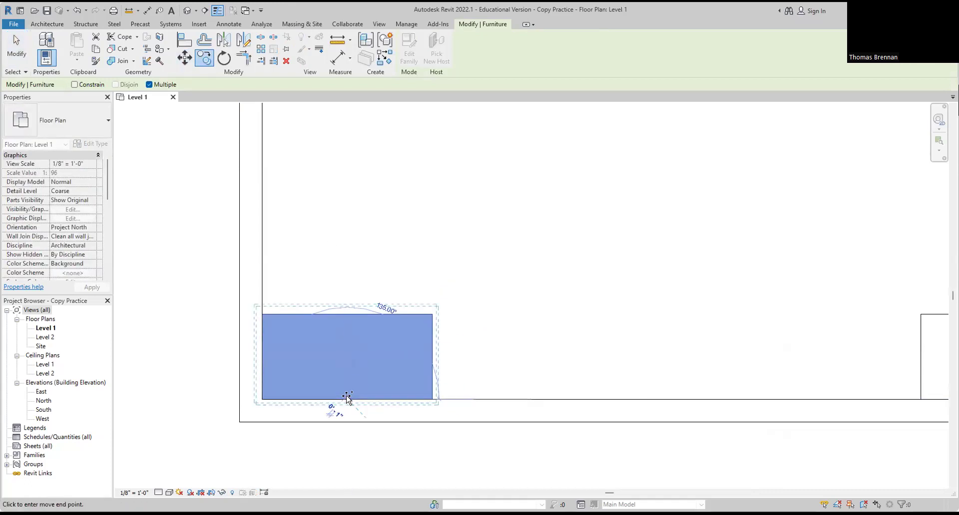
left_click(676, 400)
key("Escape")
key("Escape")
scroll(806, 315, "down", 5)
middle_click_drag(809, 307, 634, 350)
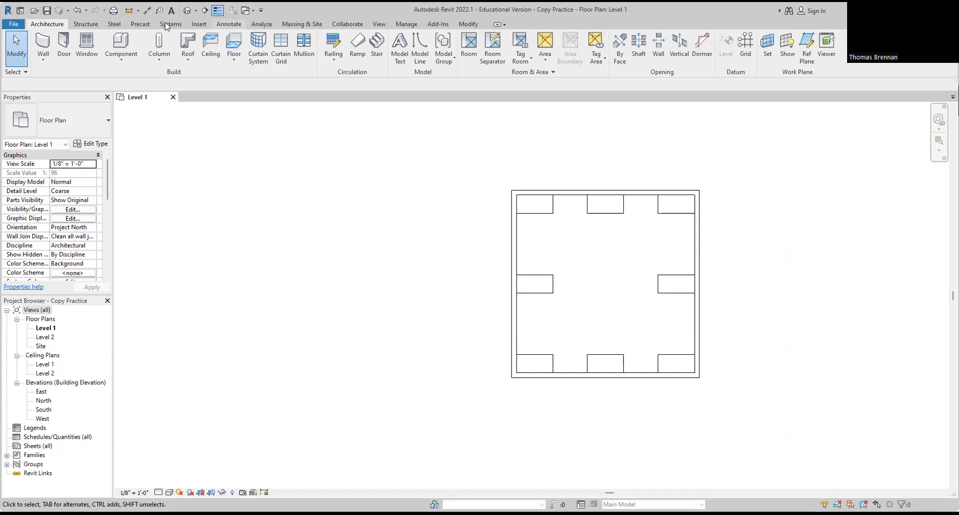
Step: Close Copy Practice without saving and reopen it from Recent Files
left_click(15, 25)
left_click(32, 226)
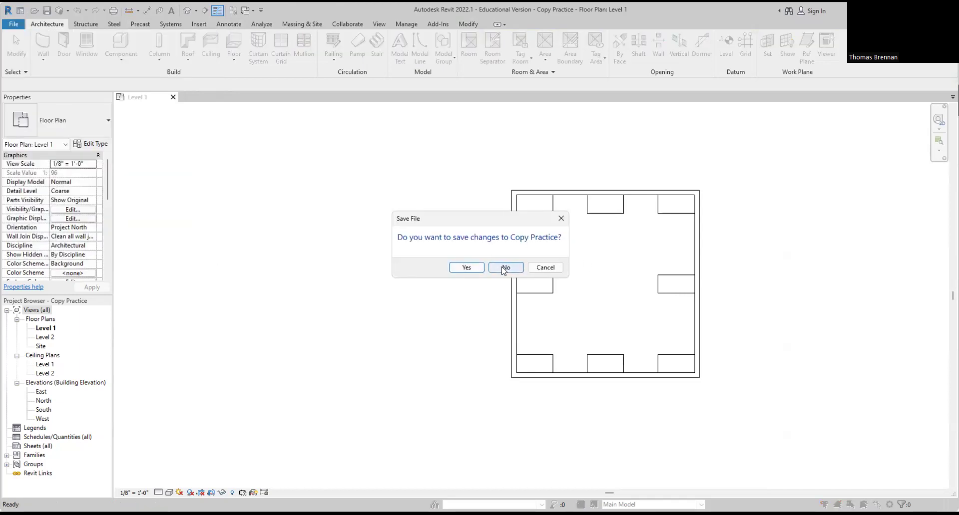
left_click(515, 270)
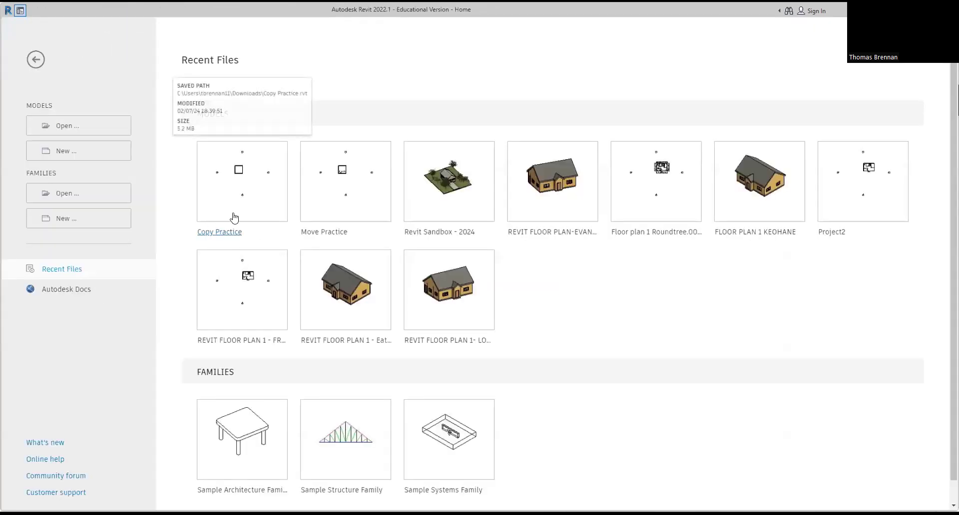
left_click(233, 218)
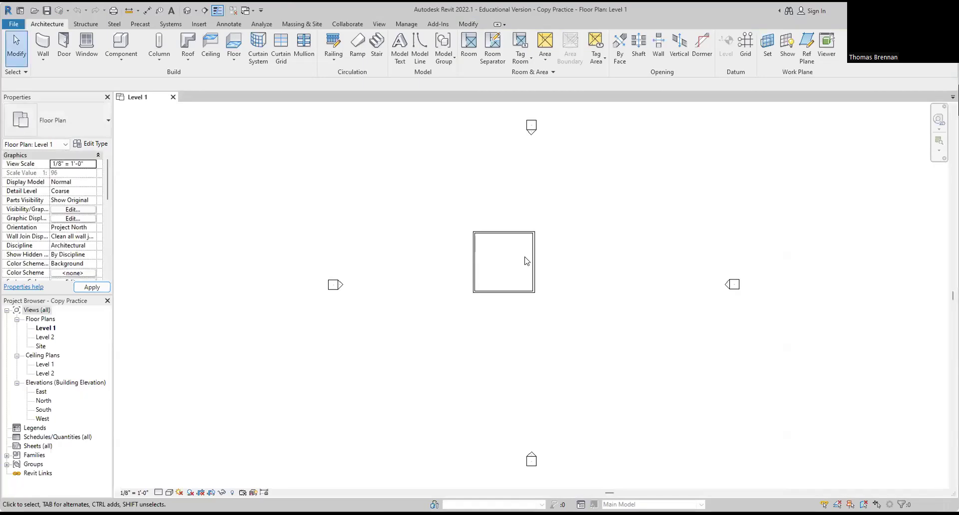
scroll(520, 260, "up", 4)
scroll(463, 246, "up", 1)
middle_click_drag(465, 249, 459, 292)
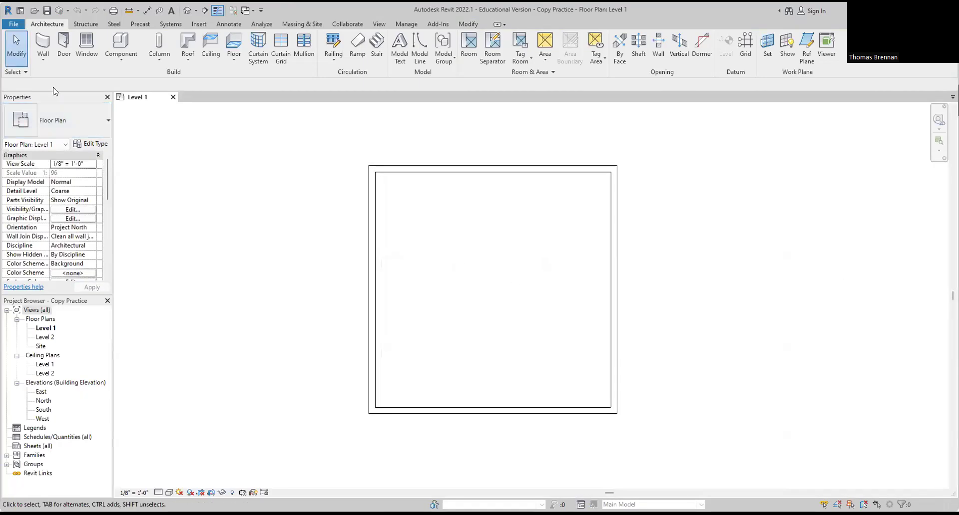
Step: Place a desk component in the room's bottom-left corner
left_click(120, 58)
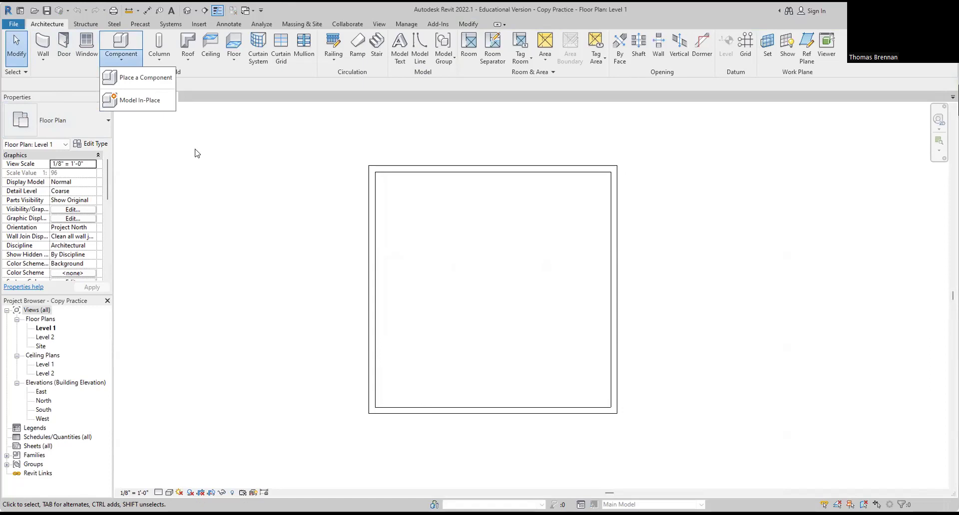
left_click(138, 78)
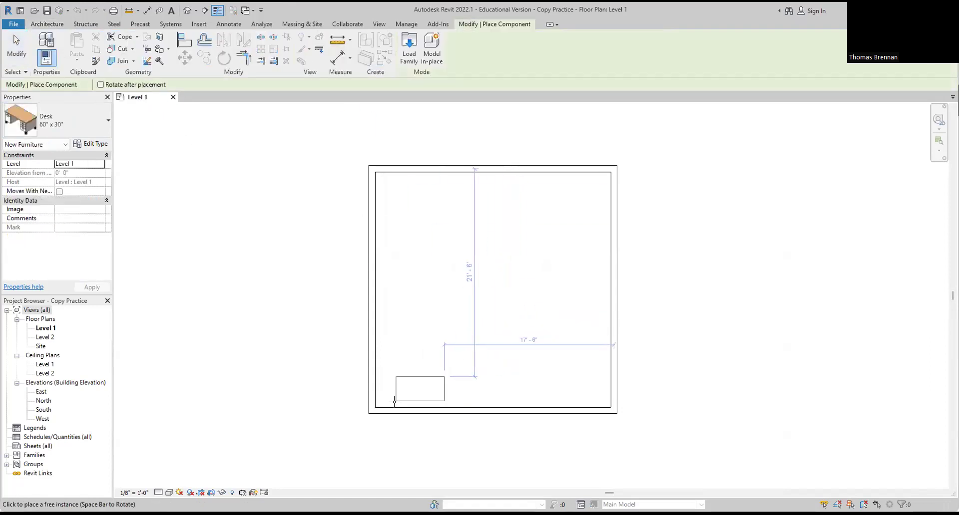
left_click(379, 405)
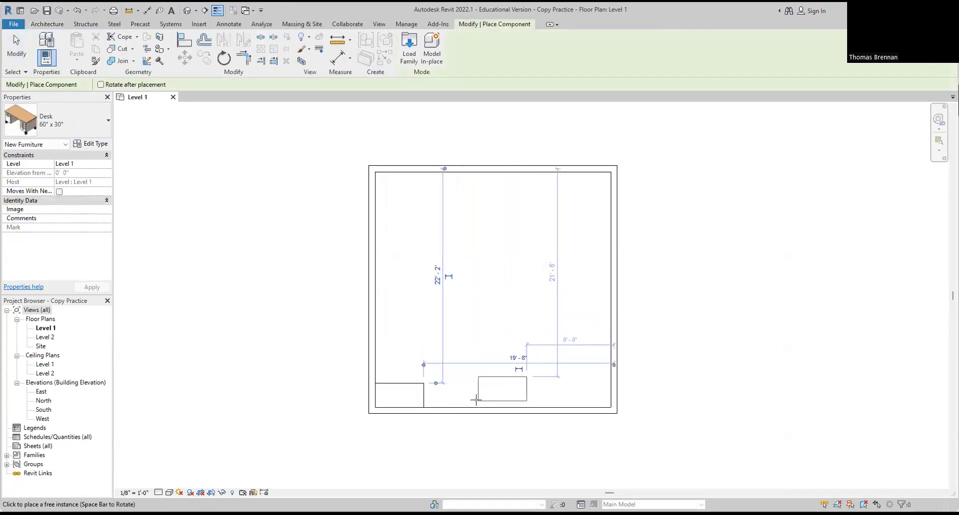
key("Escape")
key("Escape")
Step: Copy the new desk from its top midpoint to the top wall's midpoint
left_click(419, 396)
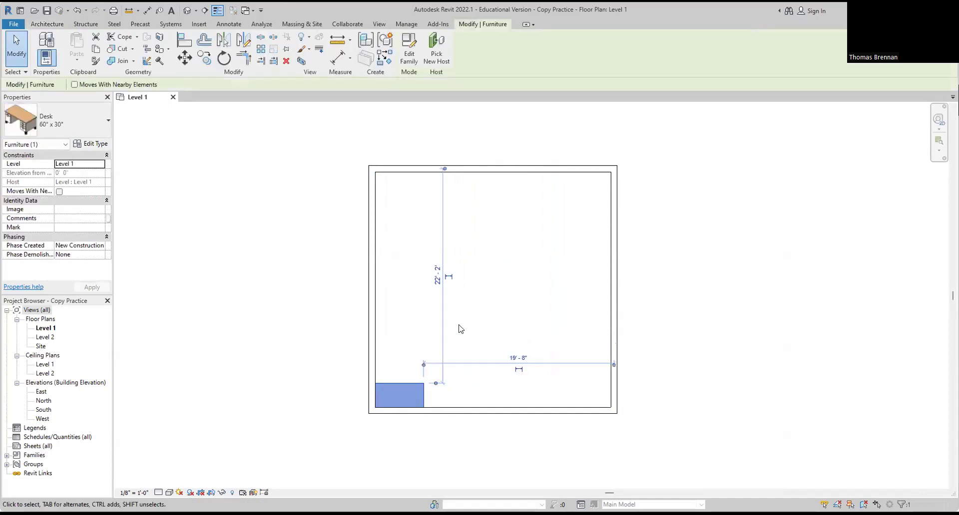
left_click(203, 59)
scroll(419, 456, "up", 3)
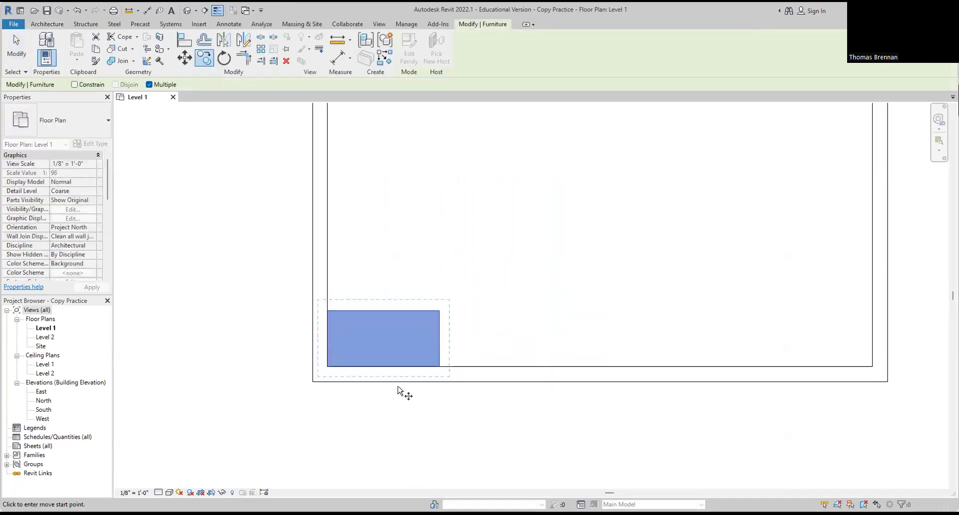
left_click(383, 314)
scroll(530, 416, "down", 4)
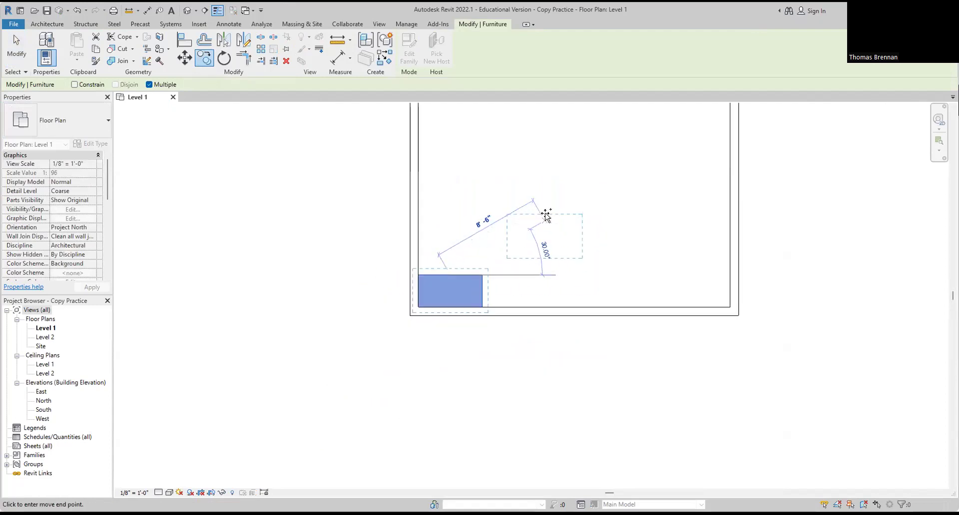
middle_click_drag(530, 416, 525, 440)
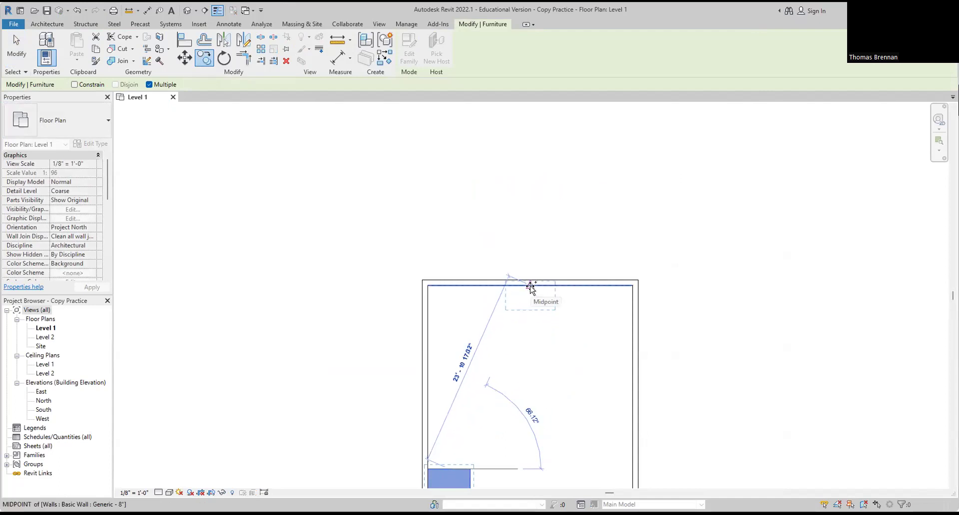
left_click(531, 286)
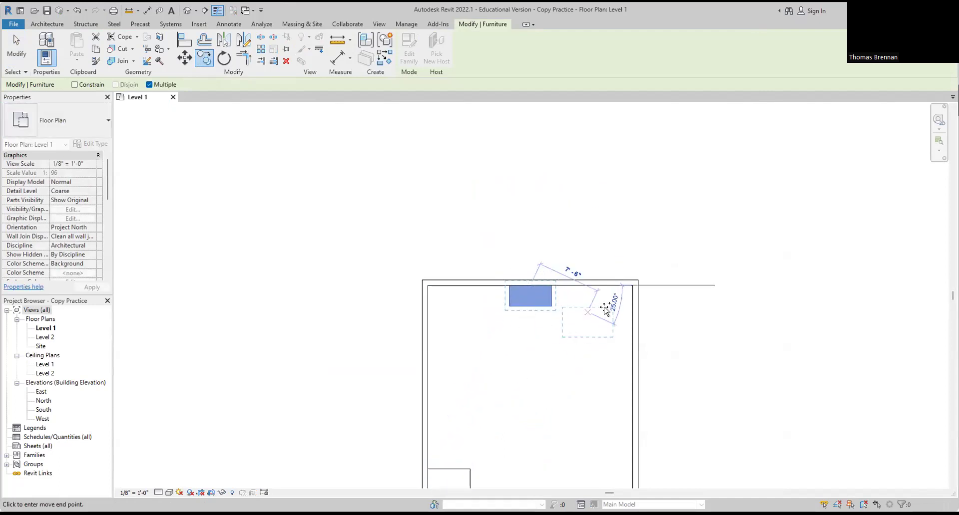
key("Escape")
key("Escape")
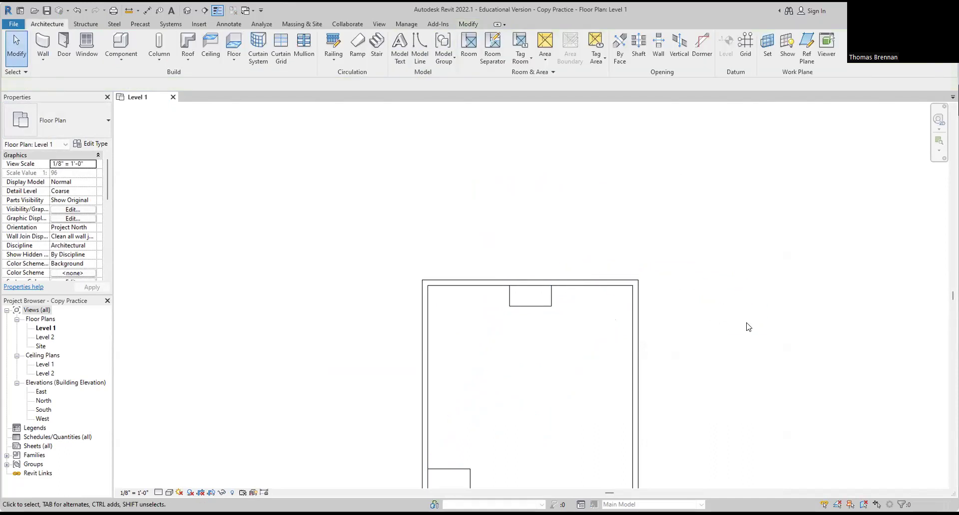
Step: Close Copy Practice, saving changes, then dismiss the Open dialog without choosing a file
left_click(14, 24)
left_click(48, 224)
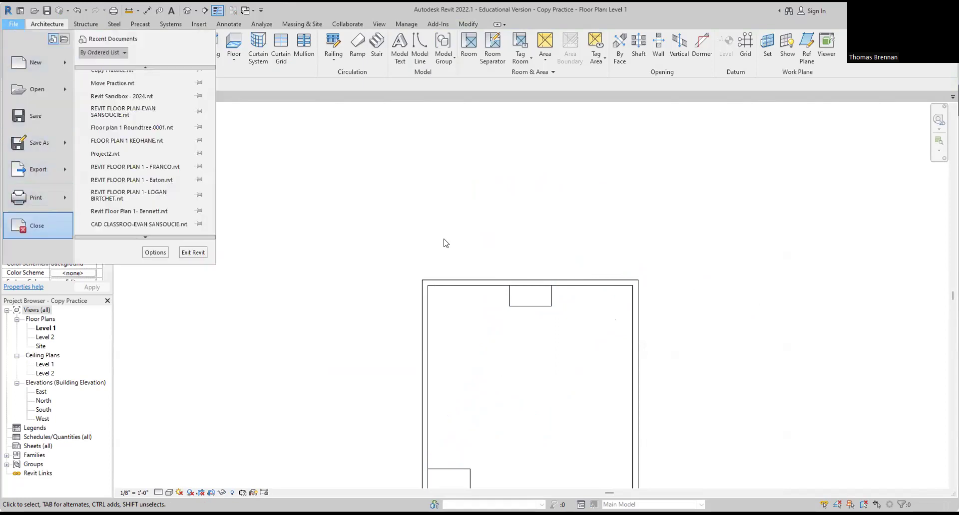
left_click(467, 268)
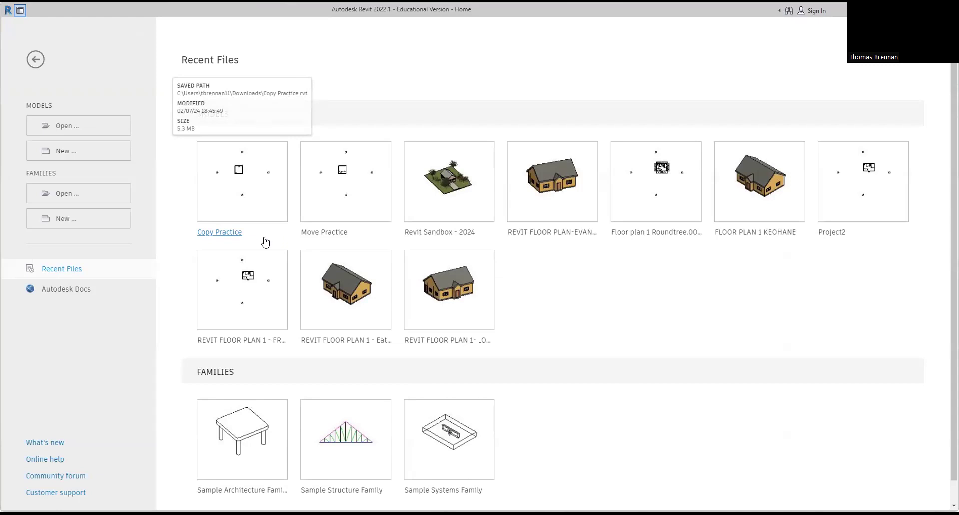
left_click(79, 131)
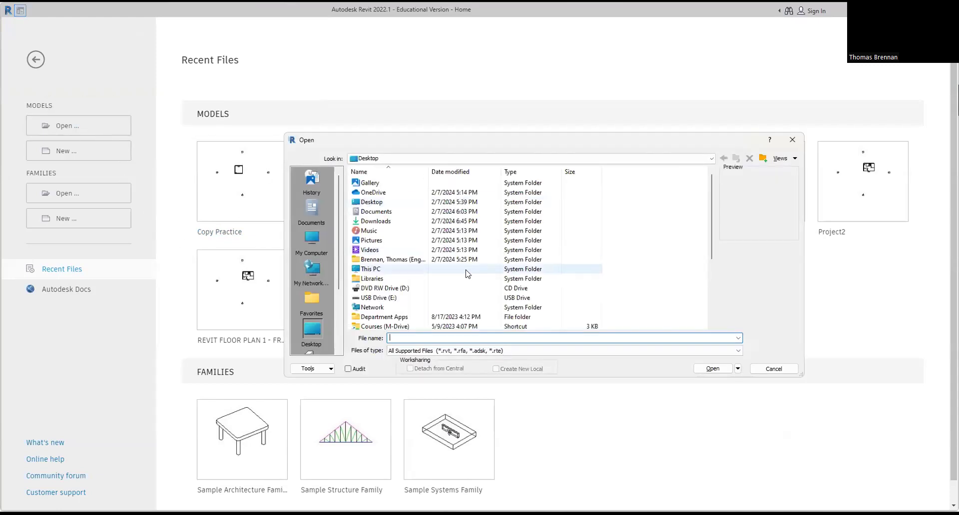
left_click(792, 140)
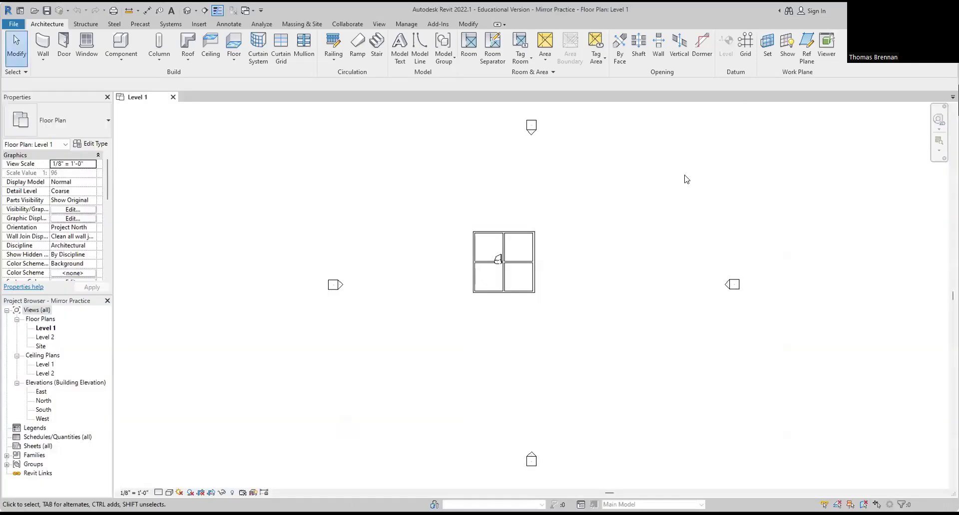
Step: Zoom into the plan and select door 1 in the wall between the two left rooms
scroll(500, 276, "up", 3)
scroll(500, 273, "up", 4)
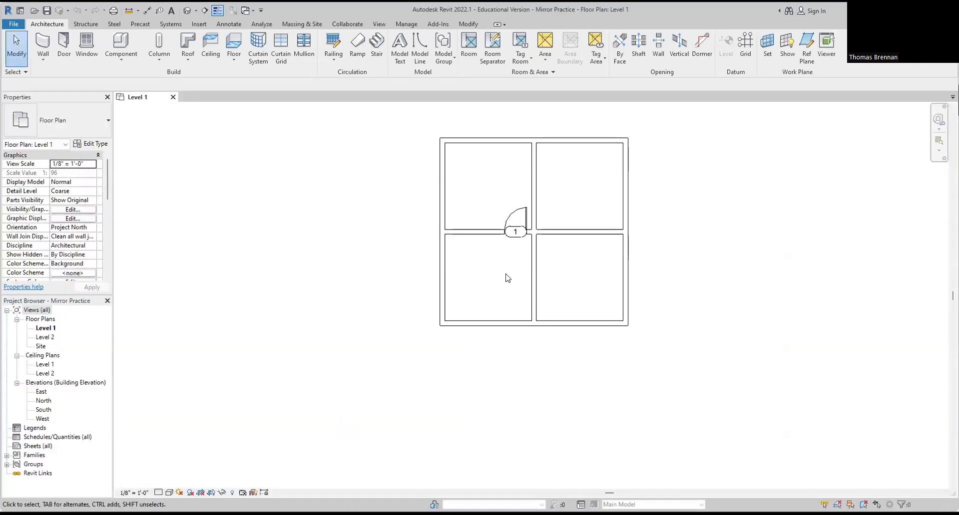
middle_click_drag(482, 301, 480, 334)
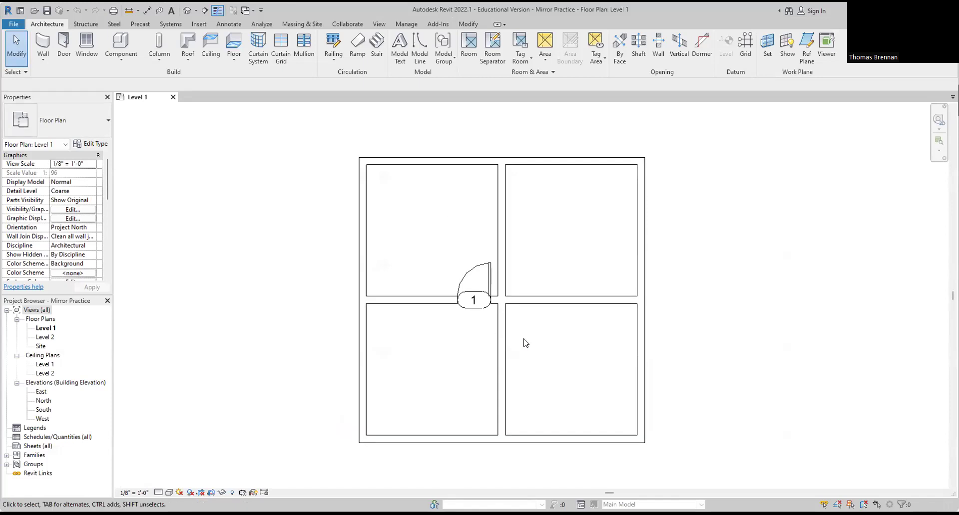
scroll(581, 350, "up", 1)
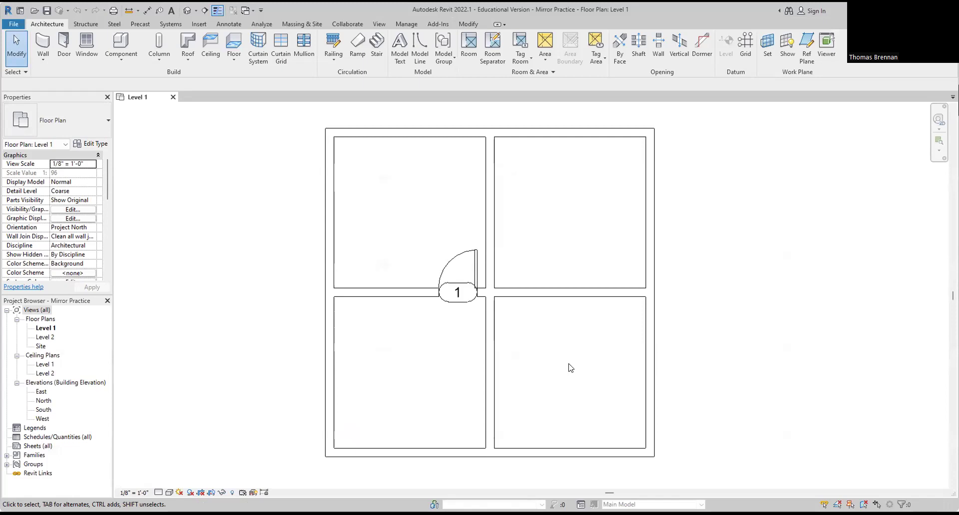
scroll(475, 264, "up", 3)
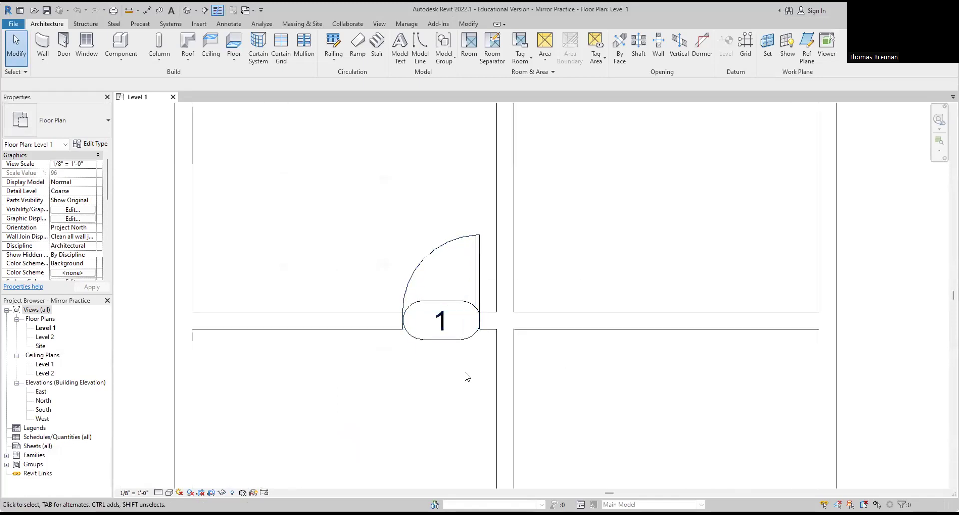
left_click(475, 298)
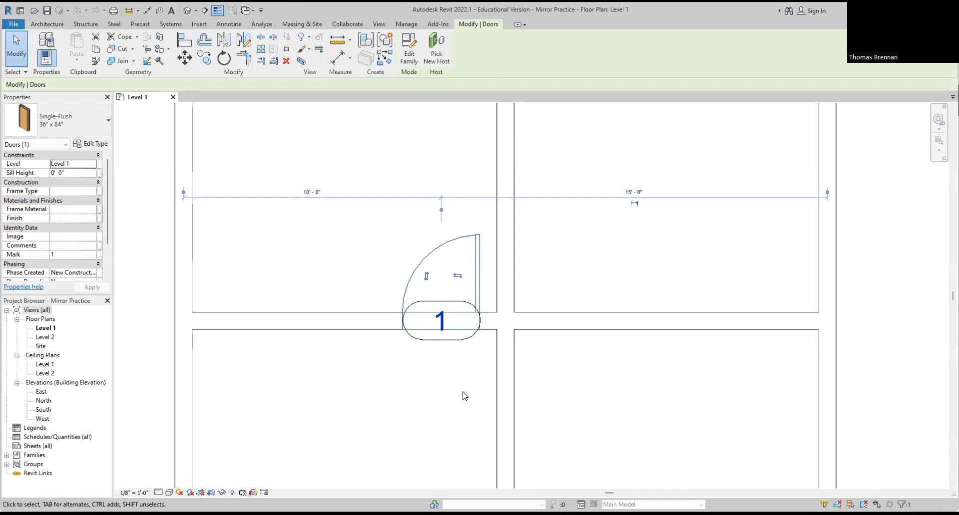
Step: Mirror-copy door 1 and its tag across the vertical middle wall to create door 2
left_click(446, 343, "ctrl")
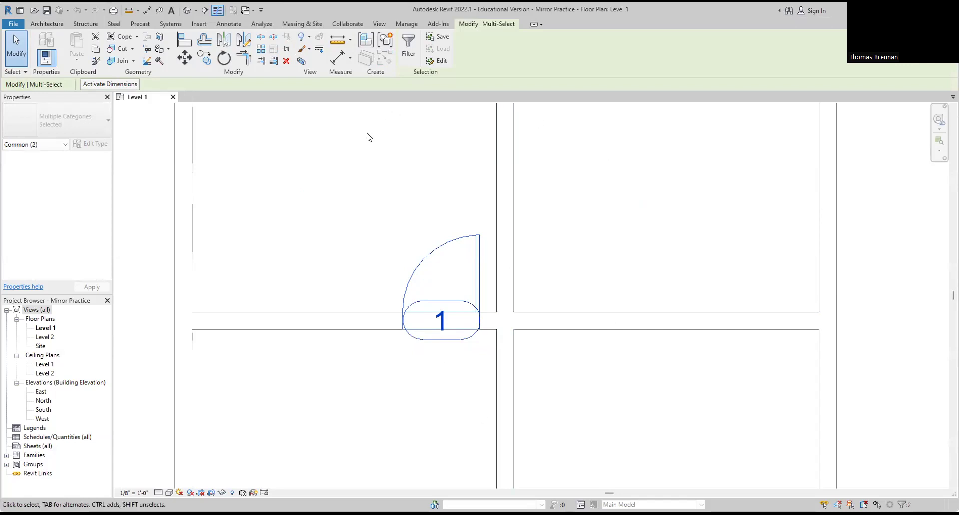
left_click(223, 42)
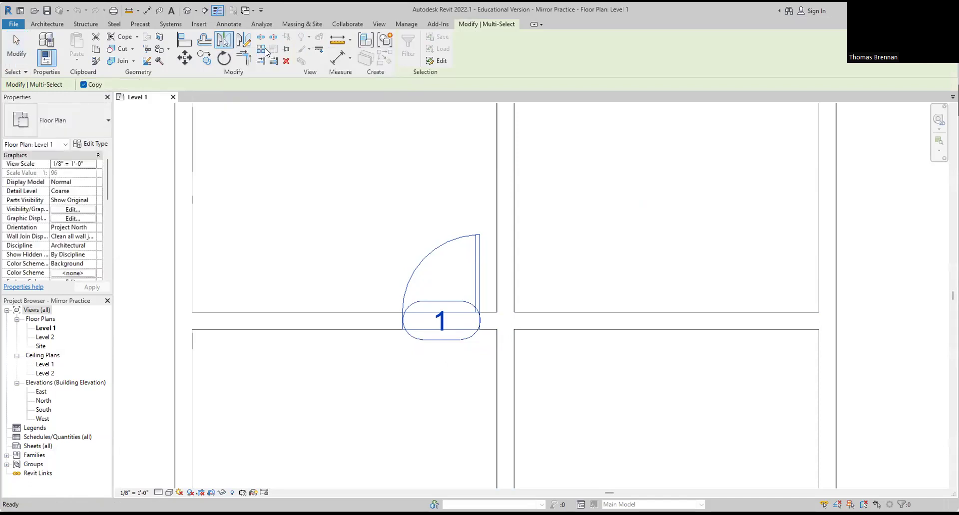
left_click(506, 241)
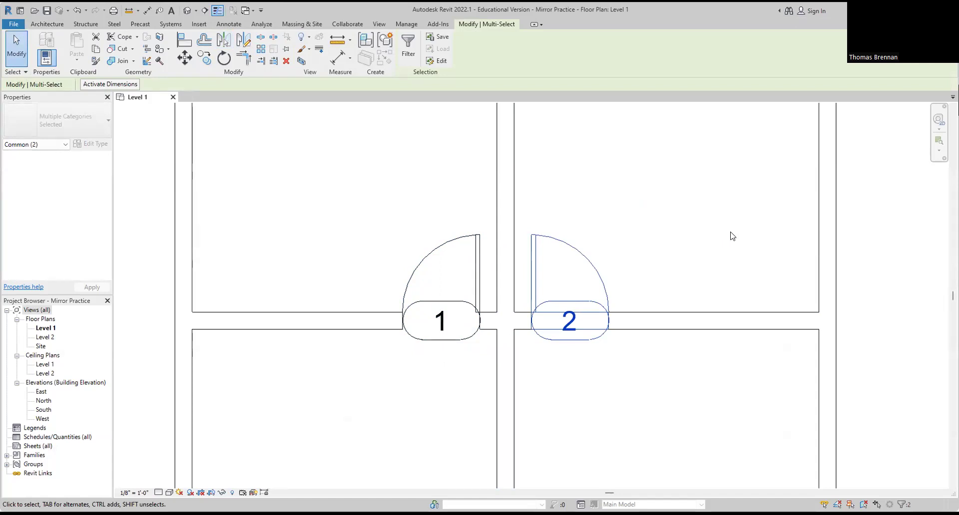
left_click(725, 252)
scroll(731, 256, "down", 3)
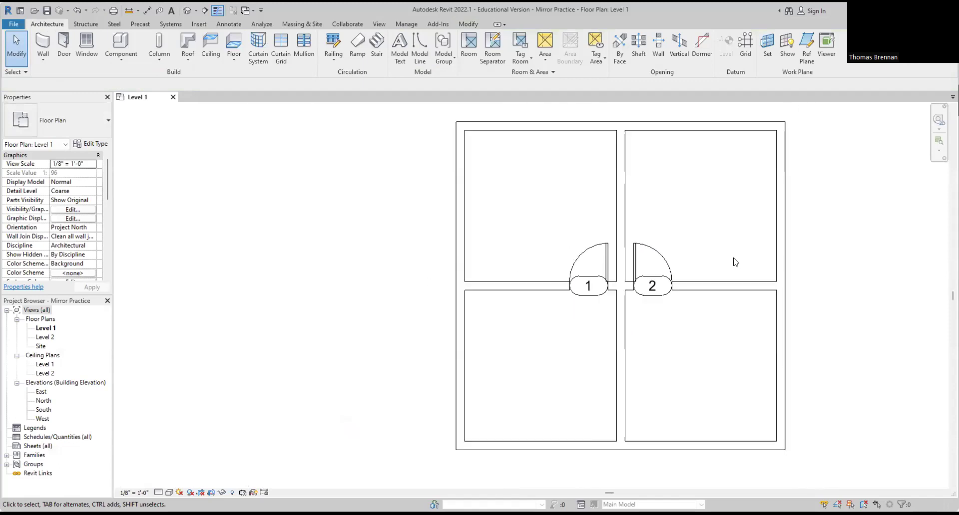
middle_click_drag(738, 263, 399, 272)
middle_click_drag(552, 271, 494, 277)
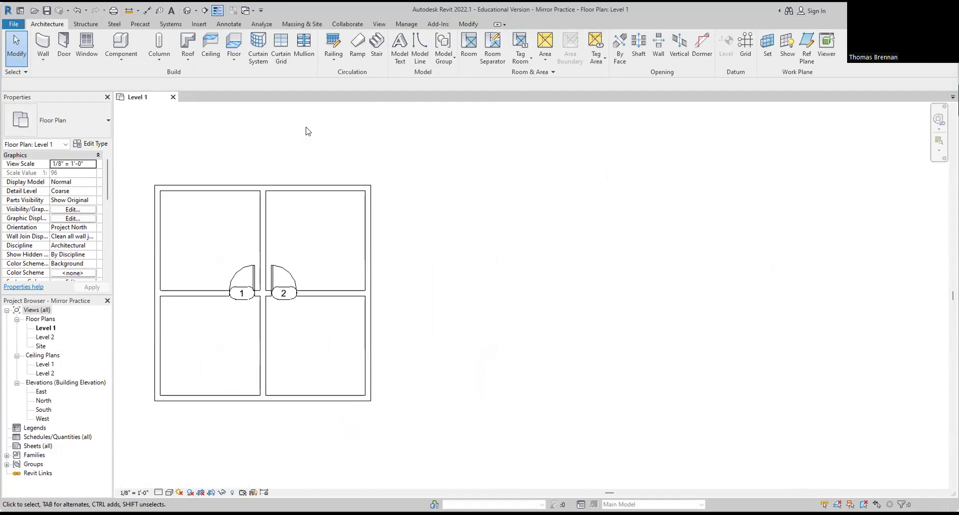
Step: Mirror-copy the whole four-room plan with both doors across the right exterior wall, dismissing the overlap warning
left_click_drag(137, 167, 396, 434)
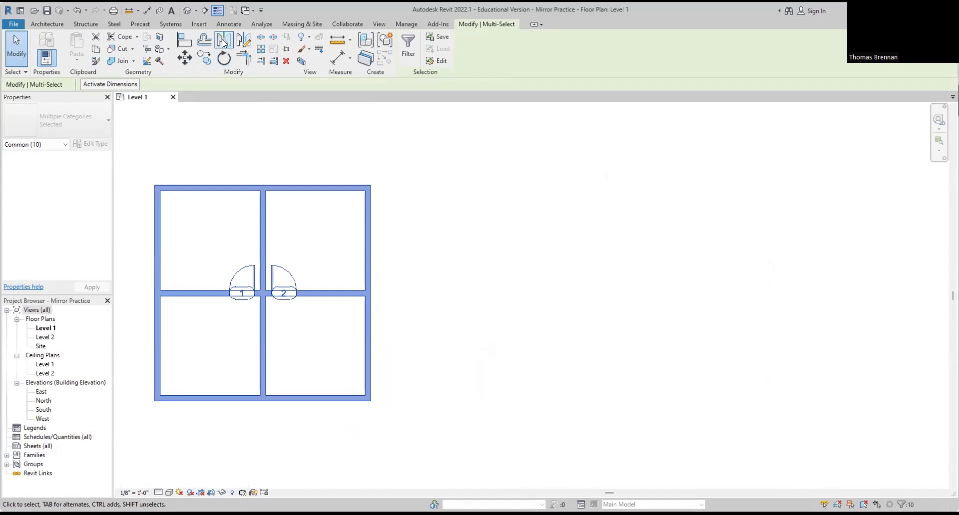
left_click(224, 43)
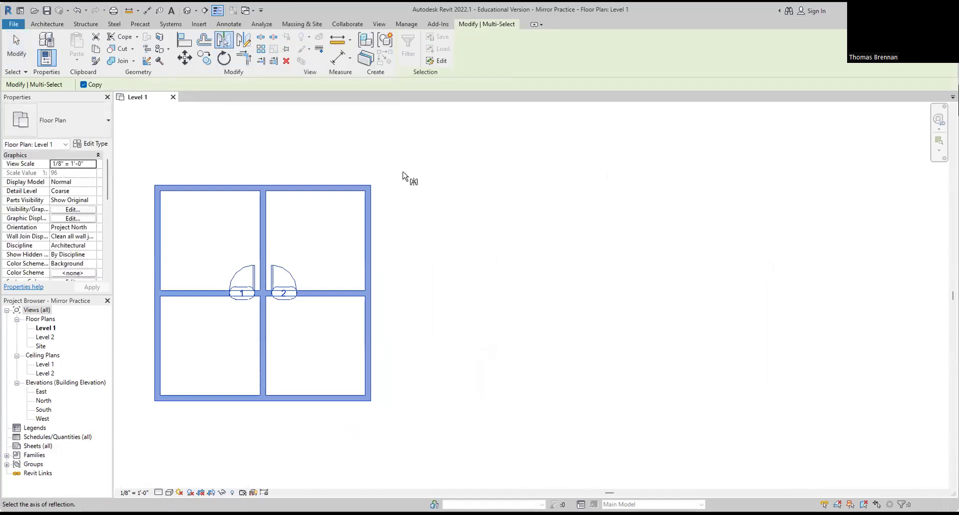
left_click(369, 193)
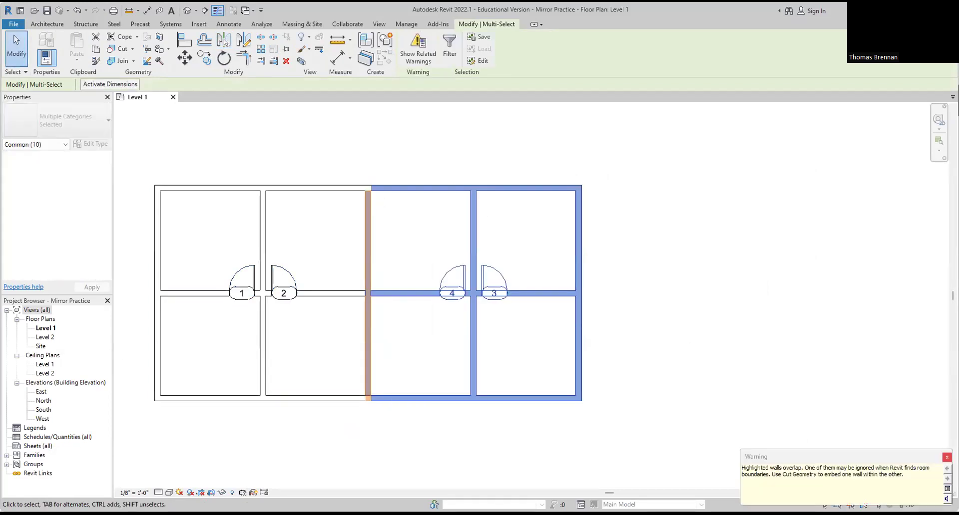
left_click(724, 379)
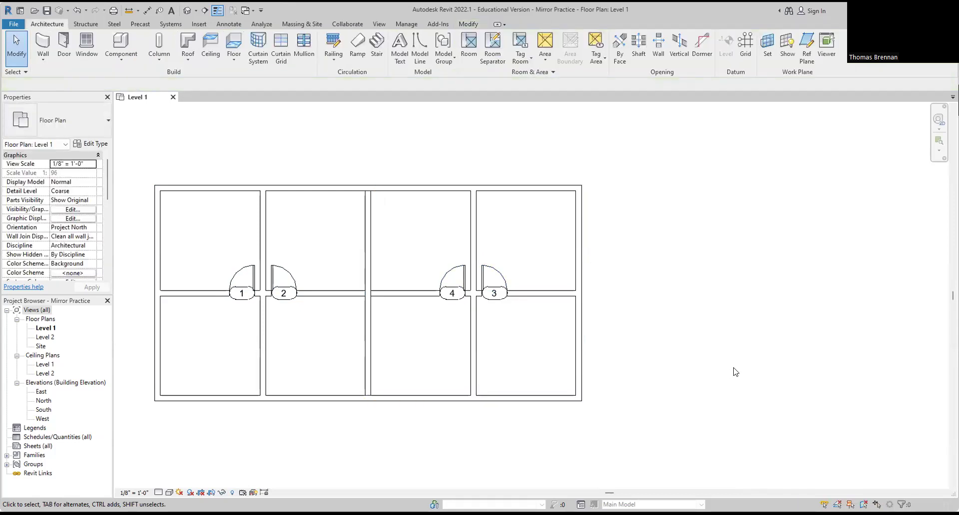
Step: Show the building in the default 3D view, orbited to look into the rooms, with Realistic visual style
left_click(187, 11)
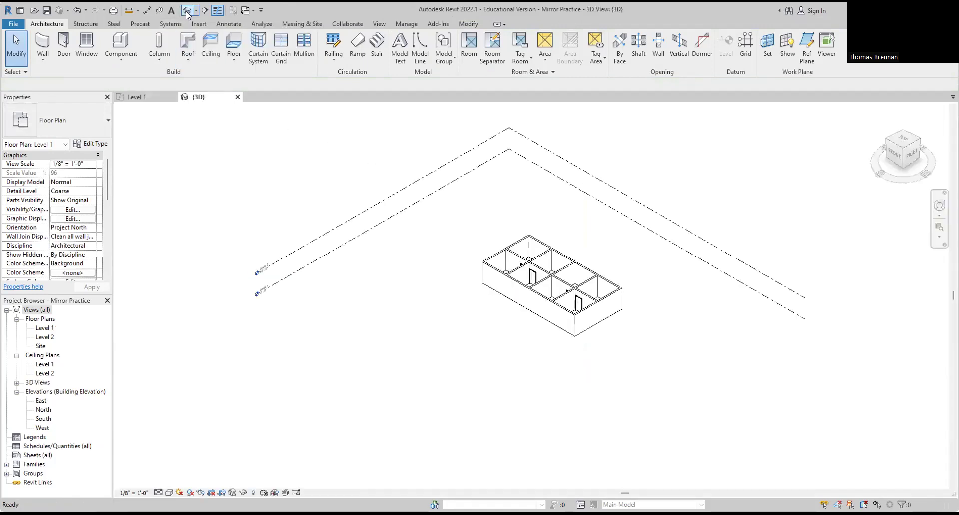
scroll(600, 259, "up", 4)
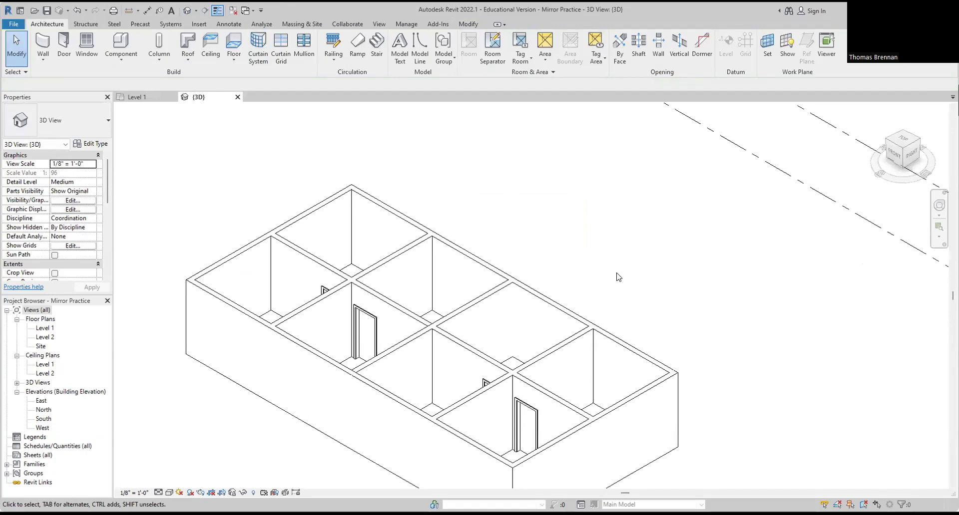
middle_click_drag(627, 260, 653, 310, "shift")
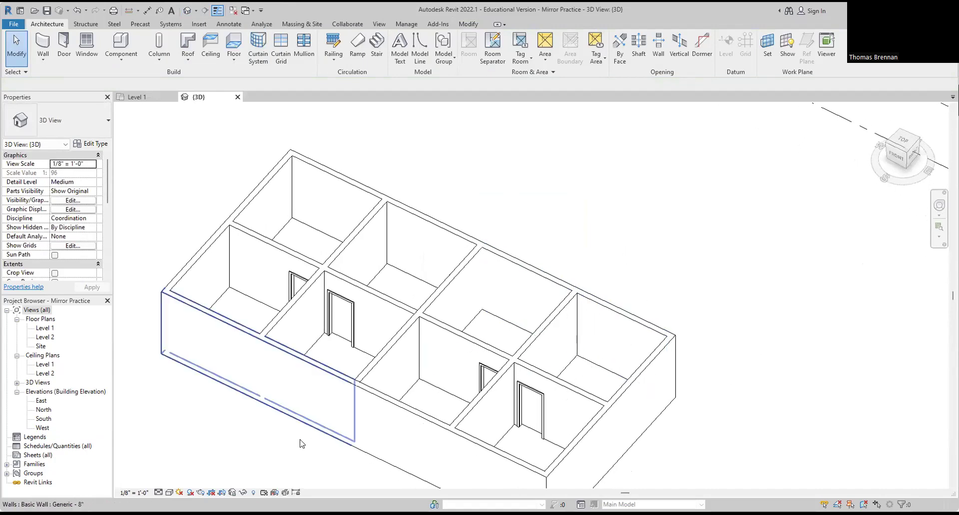
left_click(169, 493)
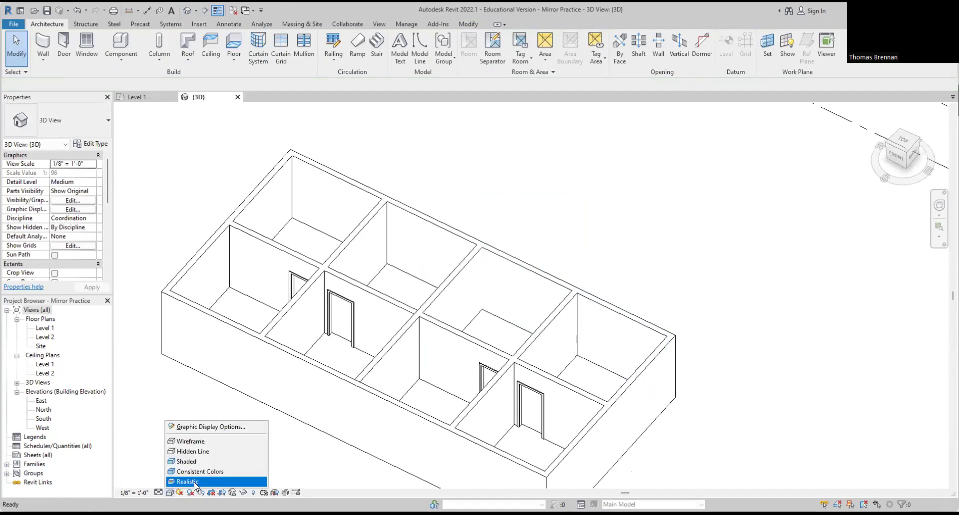
left_click(187, 481)
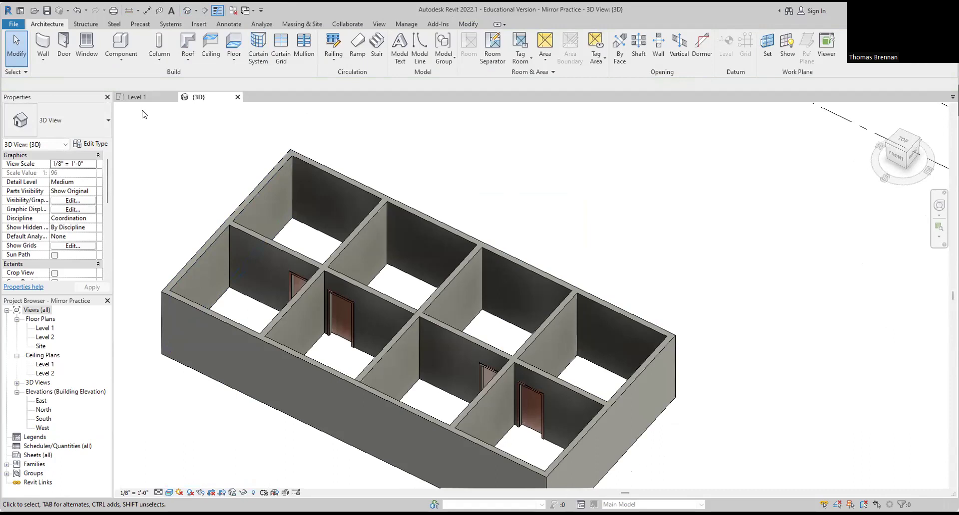
left_click(13, 25)
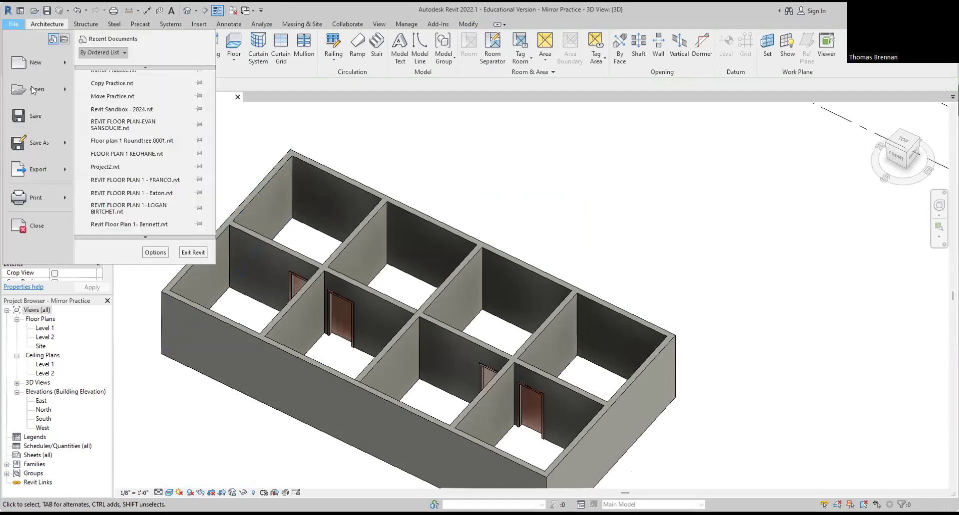
Step: Close the Mirror Practice project, saving the changes
left_click(41, 234)
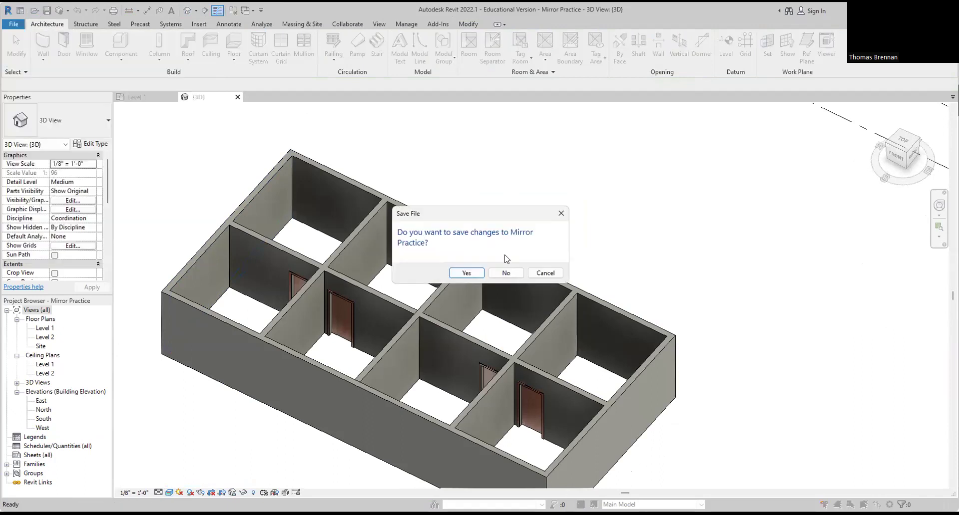
left_click(466, 273)
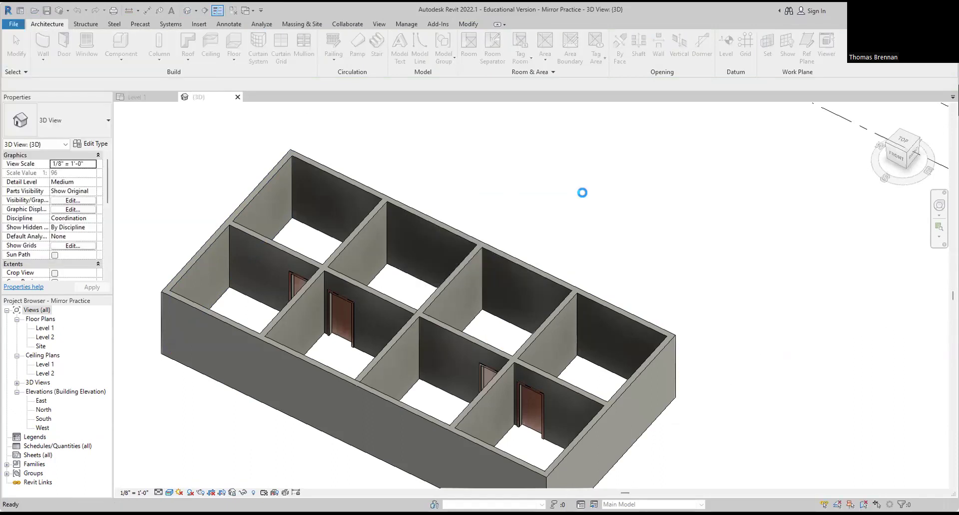
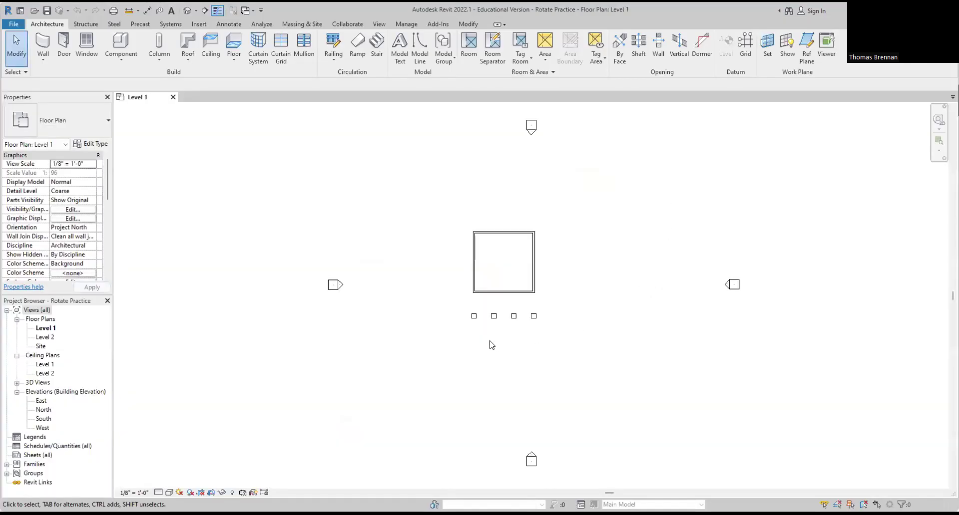
Step: Frame the walls in plan, then preview the walled box and four columns in the 3D view
scroll(493, 344, "up", 2)
scroll(494, 345, "up", 2)
middle_click_drag(494, 345, 460, 385)
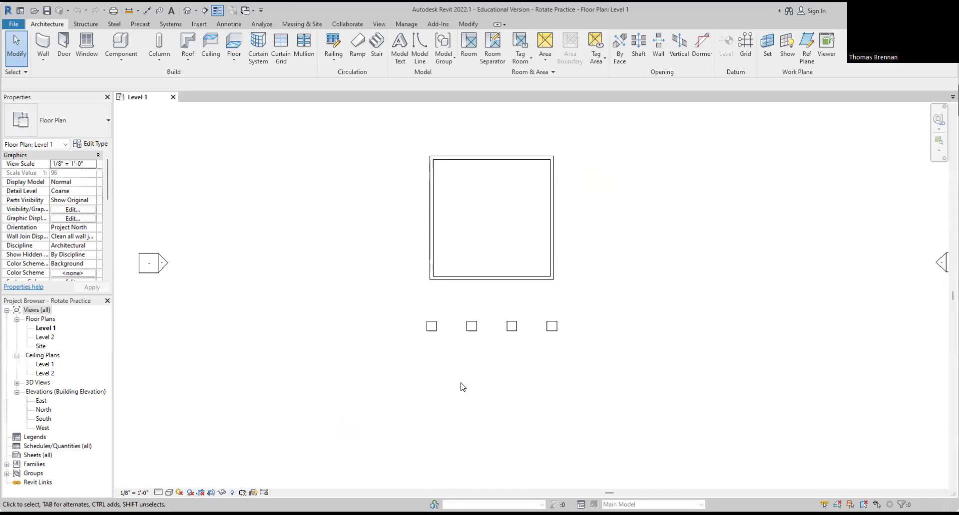
left_click(188, 14)
scroll(569, 321, "up", 5)
middle_click_drag(569, 324, 630, 420)
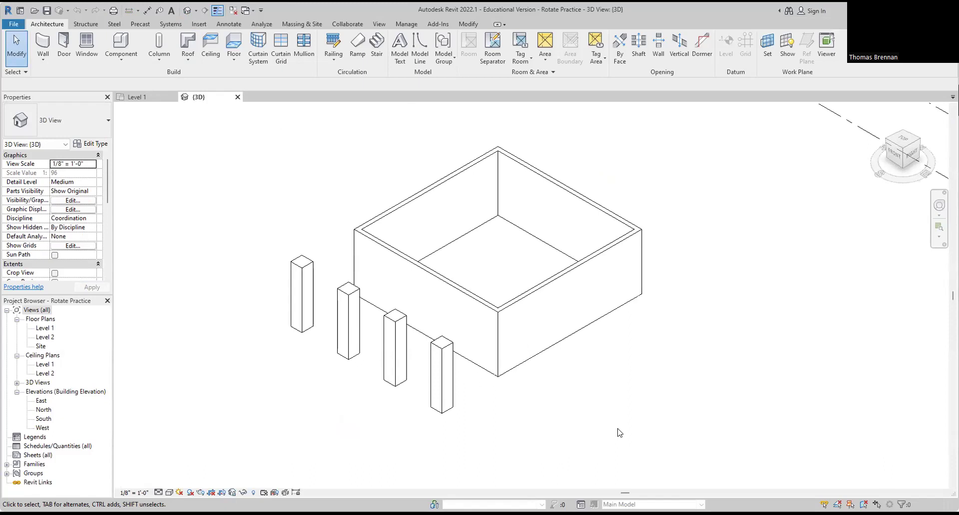
Step: Return to the Level 1 plan zoomed in and select the leftmost square column
left_click(136, 97)
scroll(435, 313, "up", 4)
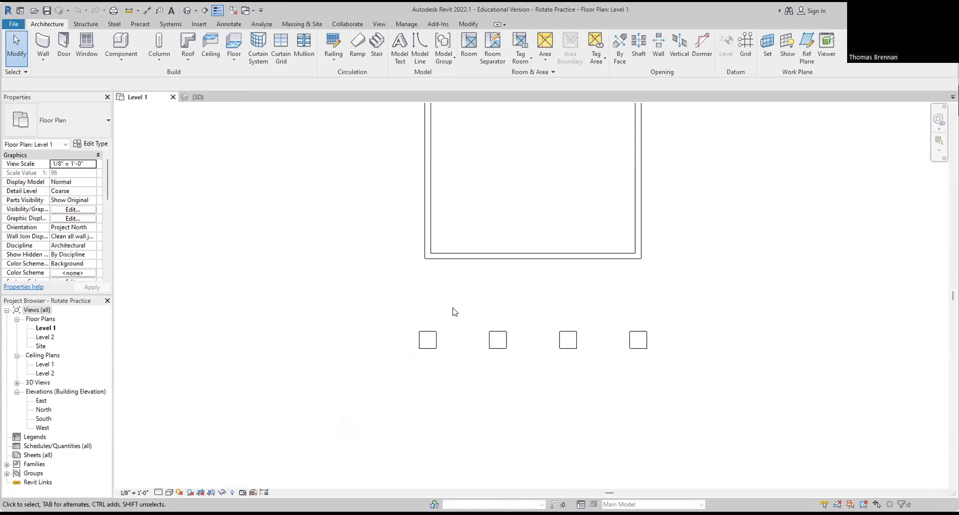
scroll(458, 316, "up", 3)
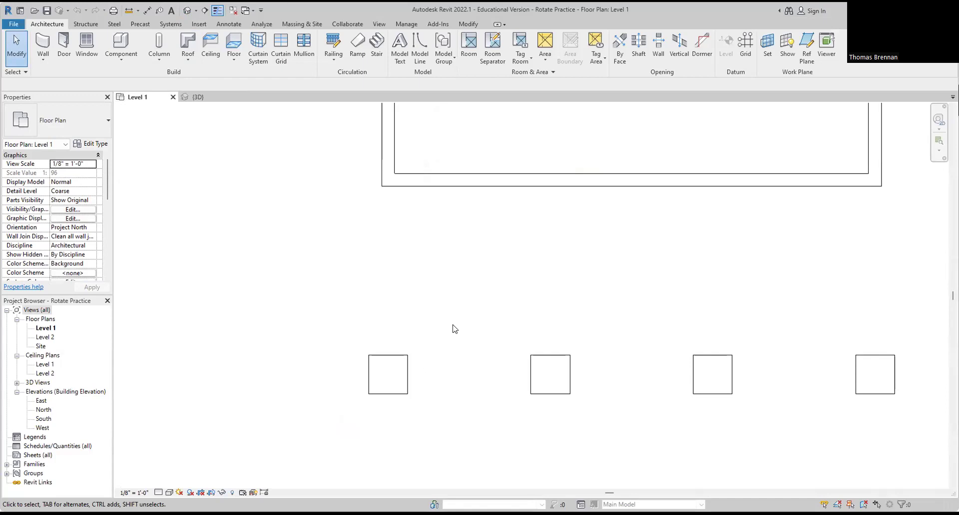
left_click(407, 370)
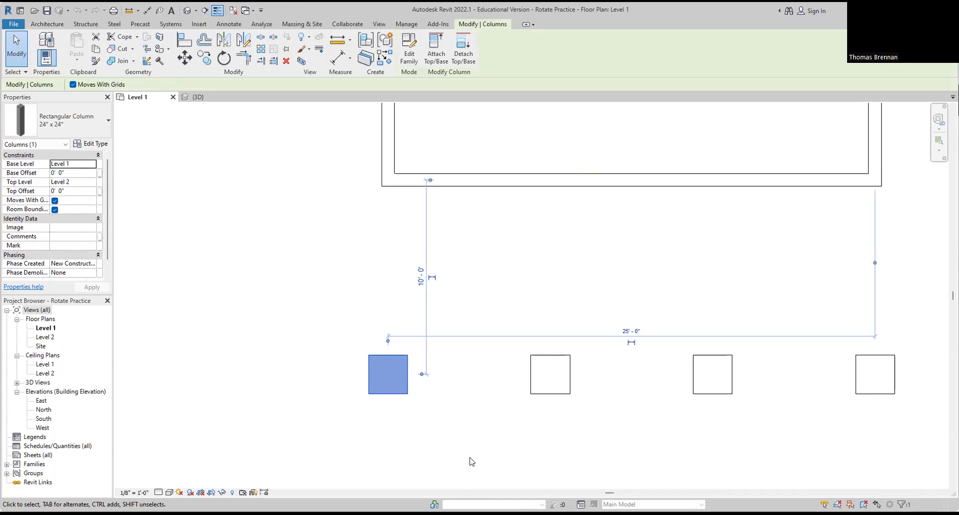
Step: Rotate the leftmost column 45° from a horizontal start ray, then deselect it and show all four columns
left_click(225, 62)
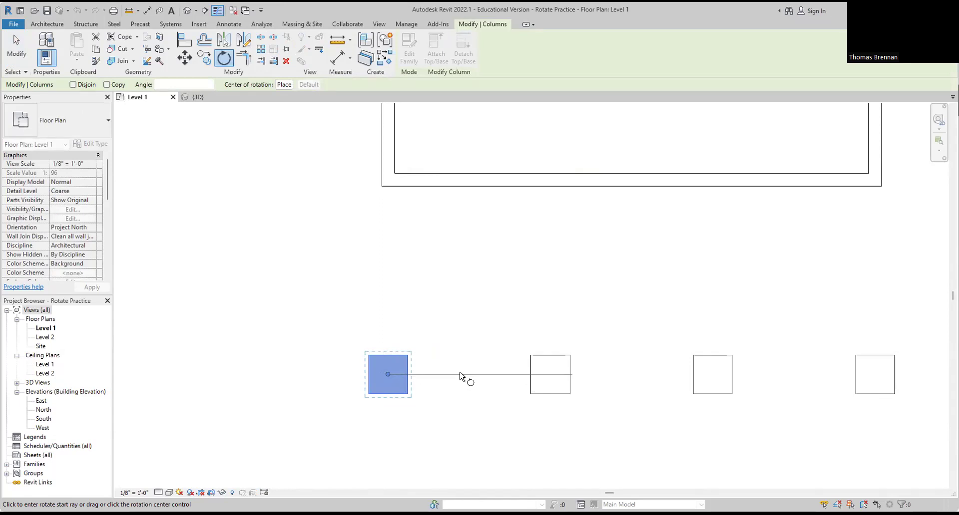
left_click(460, 375)
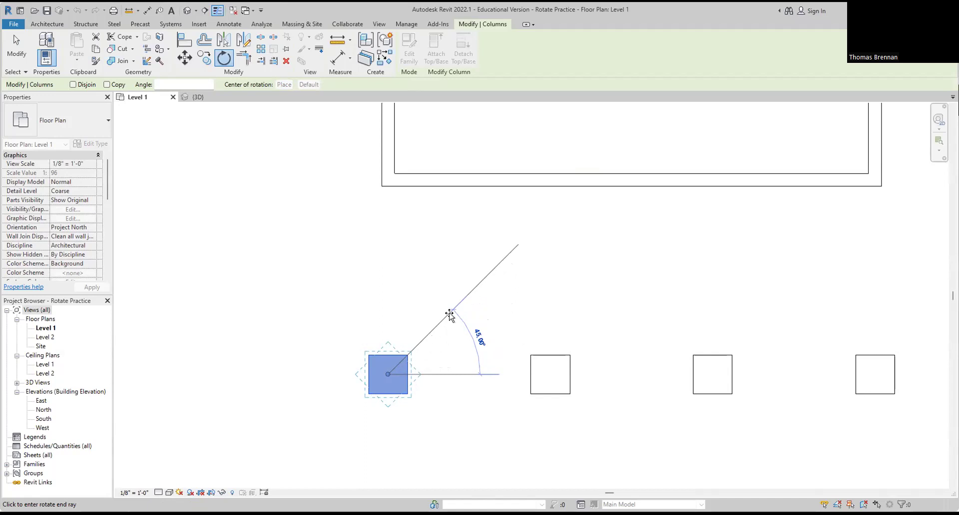
left_click(450, 314)
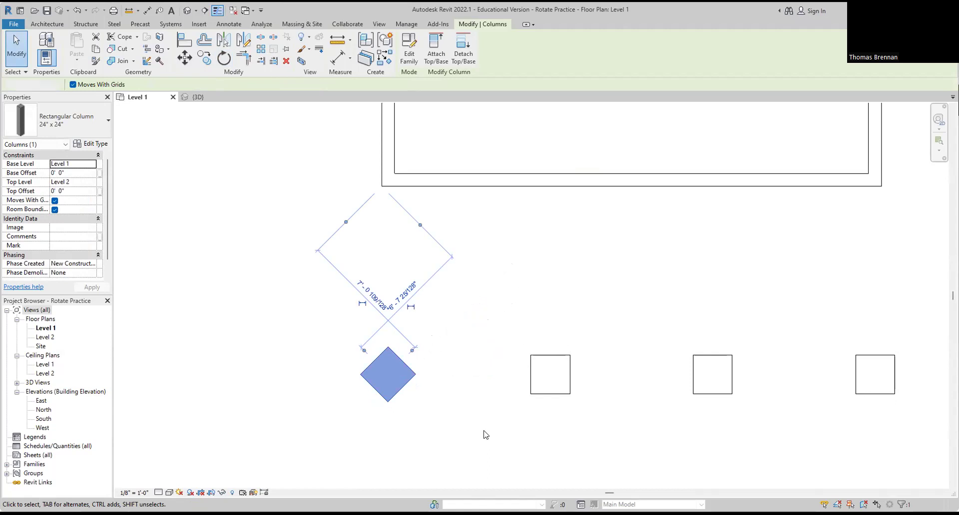
left_click(485, 437)
scroll(587, 427, "down", 1)
middle_click_drag(588, 429, 487, 429)
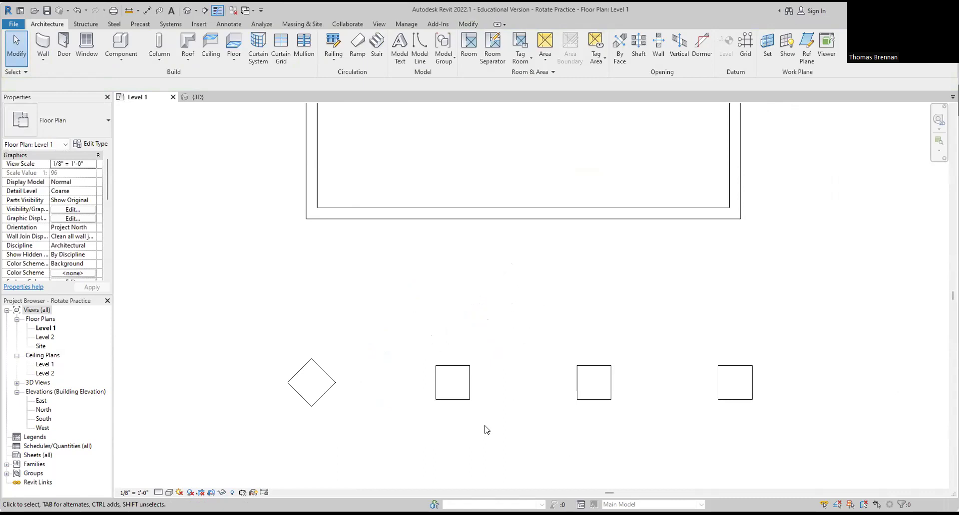
Step: Rotate the second and third columns 45° each into diamonds
left_click(451, 397)
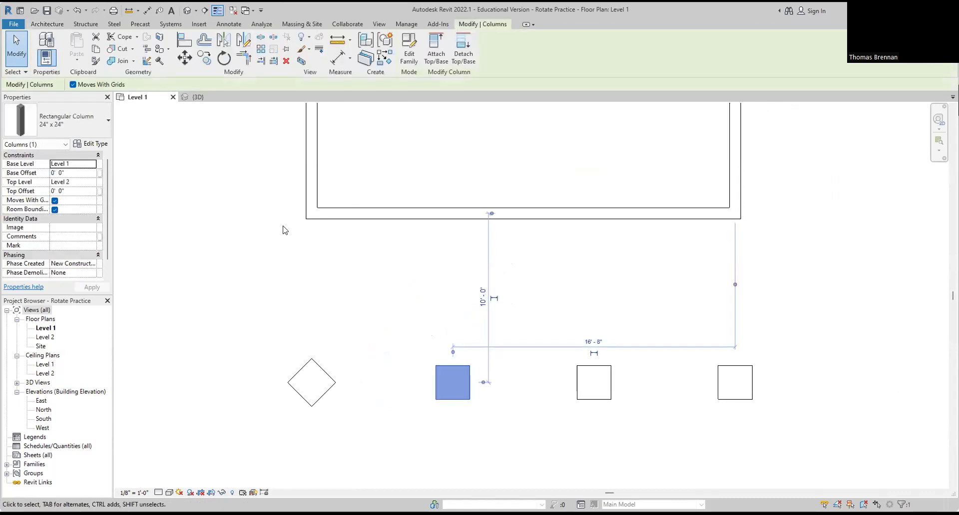
left_click(224, 59)
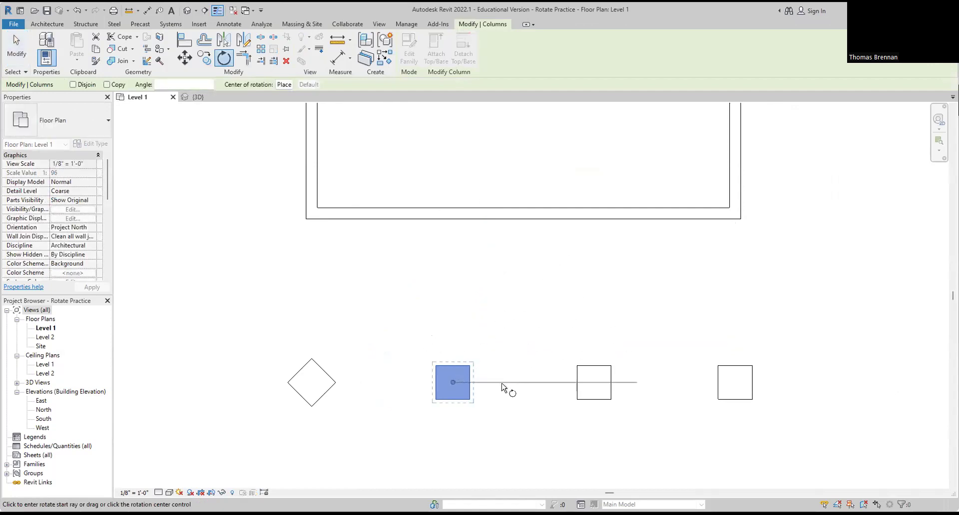
left_click(502, 383)
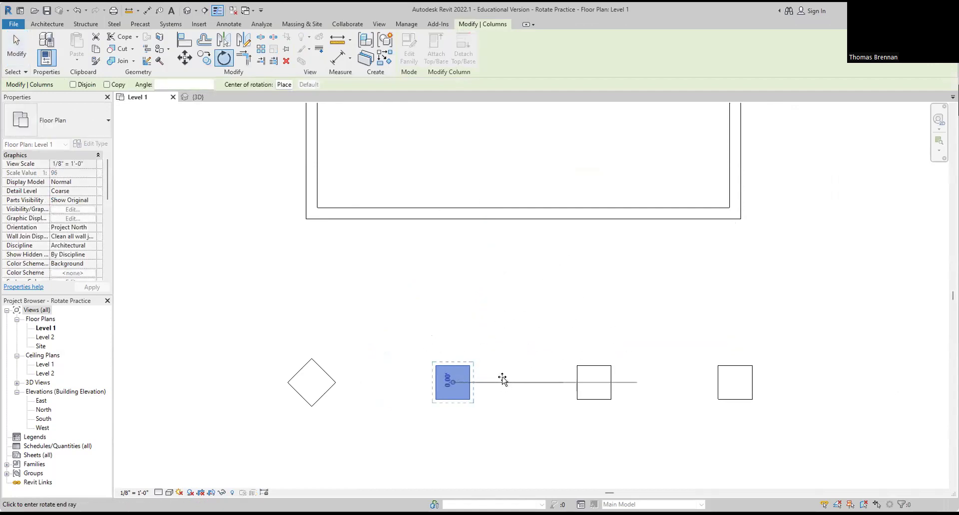
left_click(498, 339)
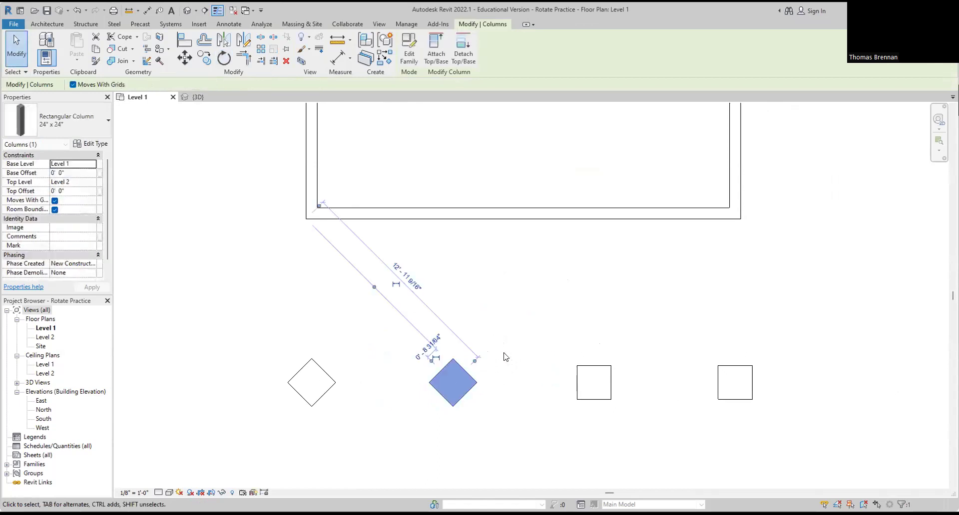
left_click(531, 382)
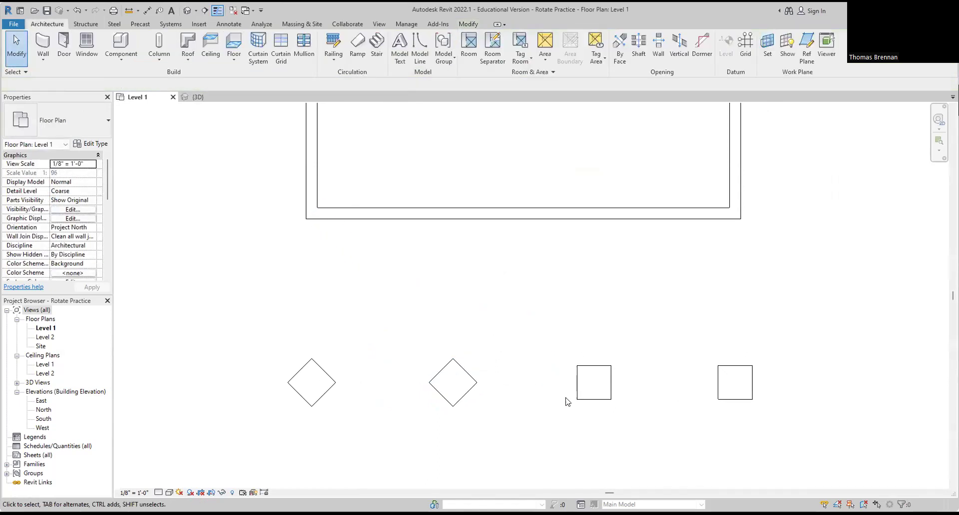
left_click(579, 383)
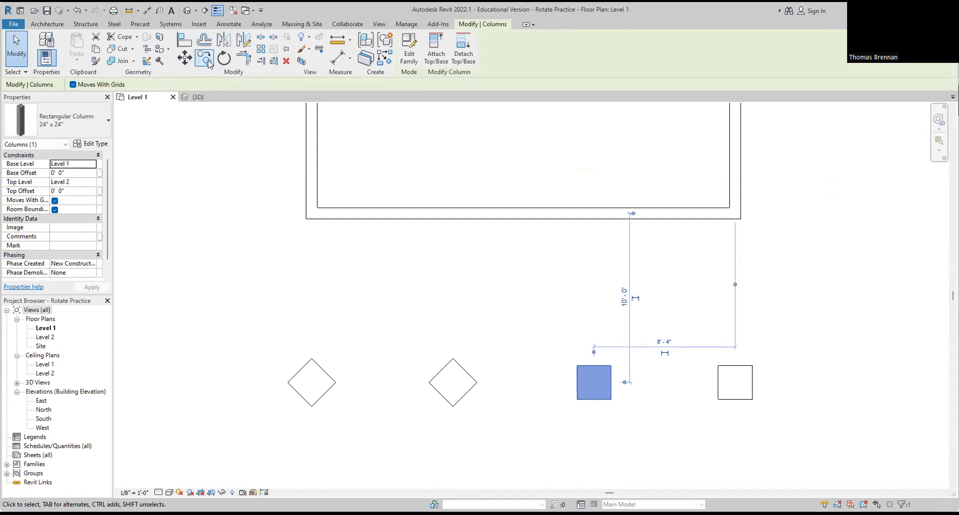
left_click(223, 58)
left_click(665, 384)
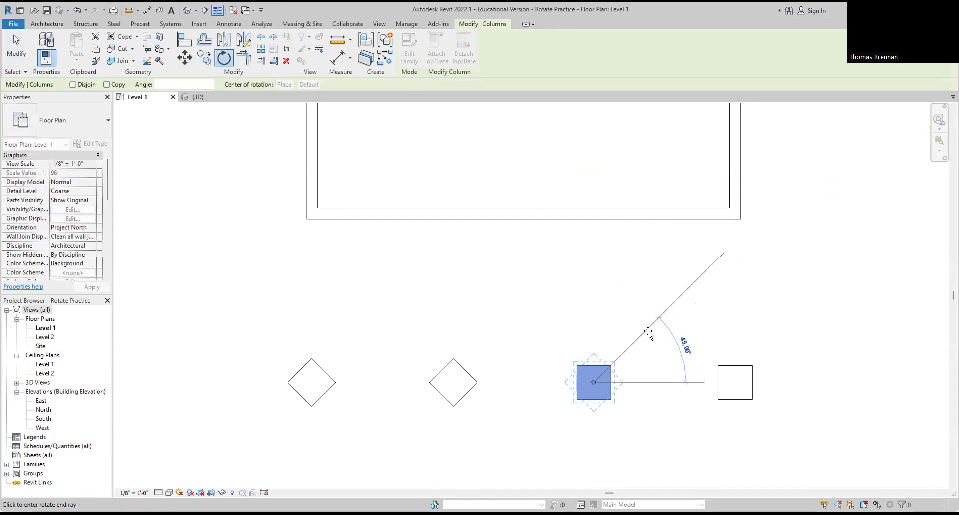
left_click(648, 332)
key("Escape")
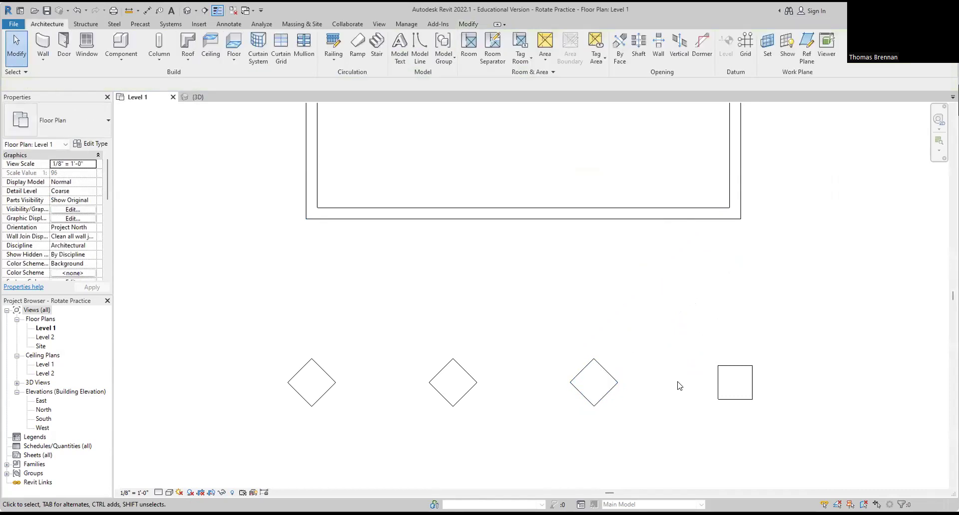
Step: Rotate the last column 45° into a diamond and deselect it
left_click(738, 398)
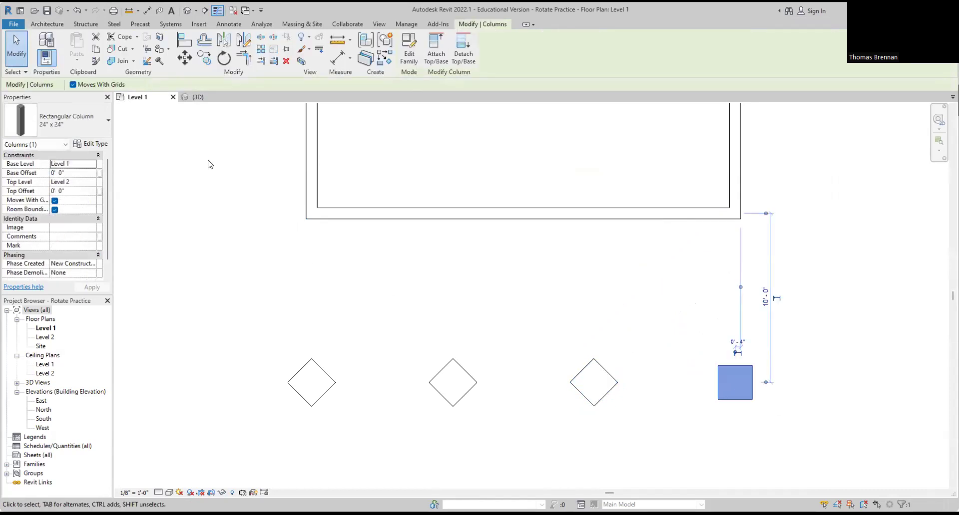
left_click(223, 59)
left_click(845, 385)
left_click(784, 336)
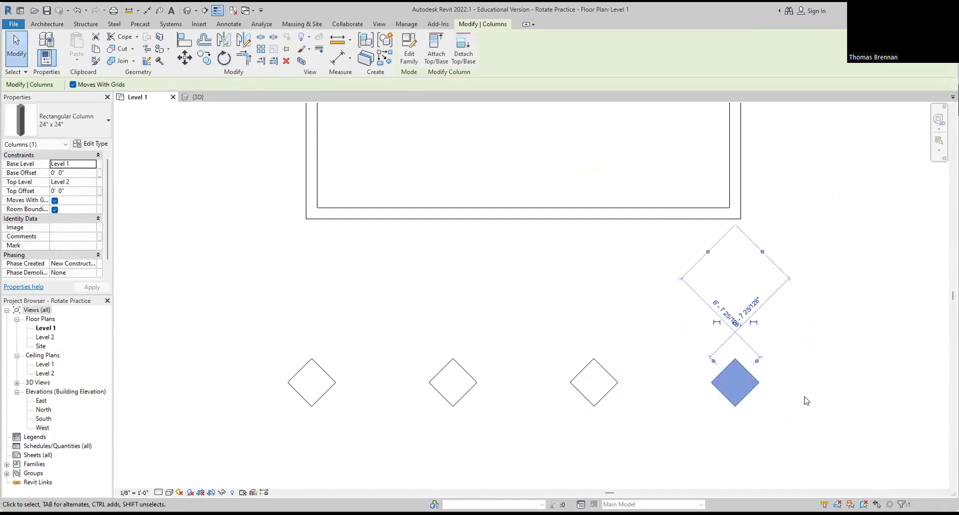
left_click(827, 448)
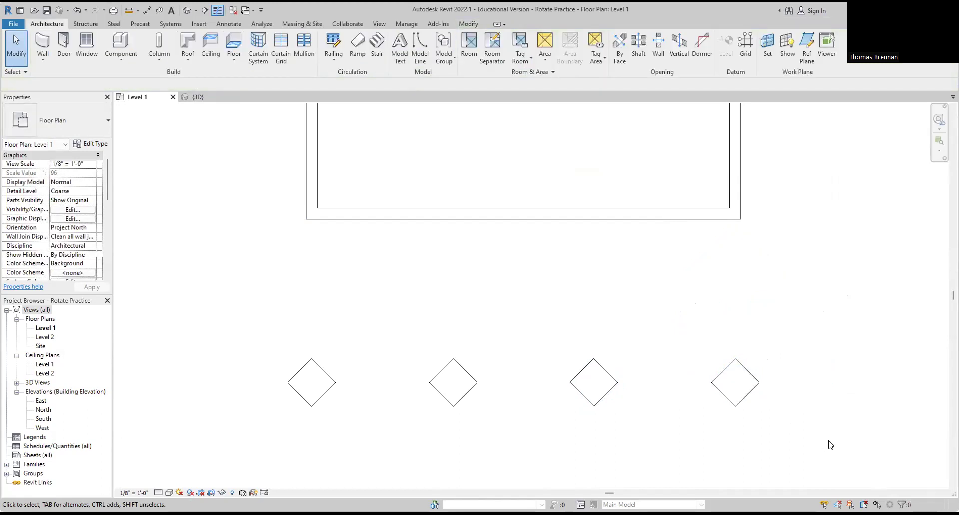
Step: Show the 3D view in Realistic style, orbited and zoomed out to see the box and diamond columns
left_click(196, 96)
middle_click_drag(515, 408, 616, 433)
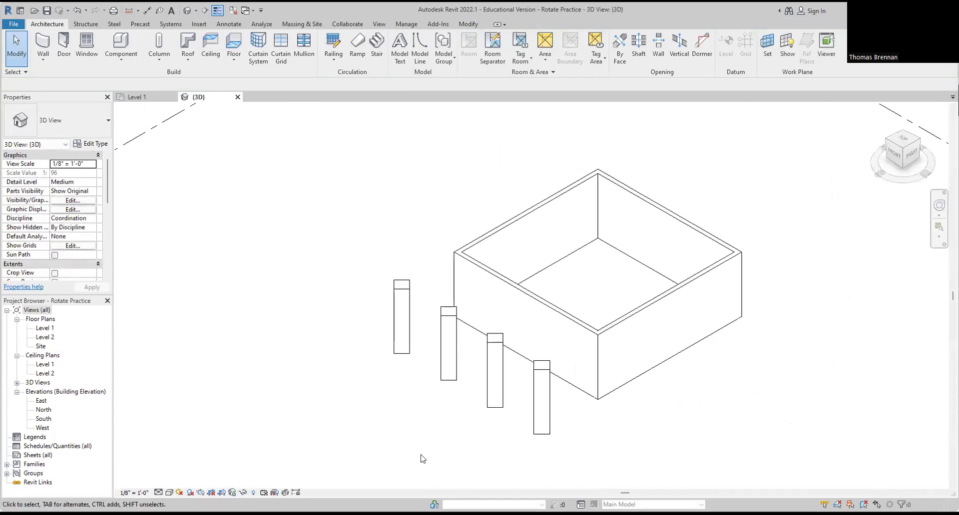
left_click(169, 493)
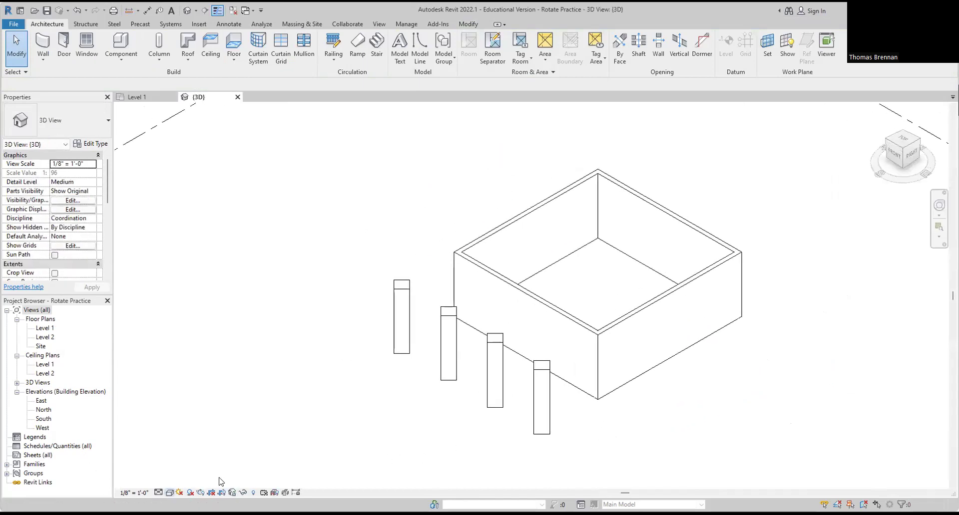
left_click(219, 482)
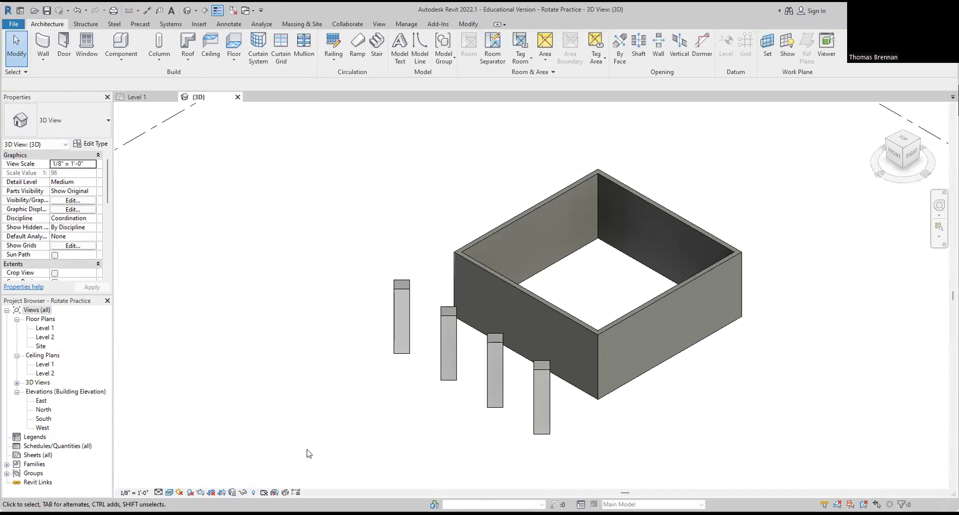
middle_click_drag(370, 465, 424, 469, "shift")
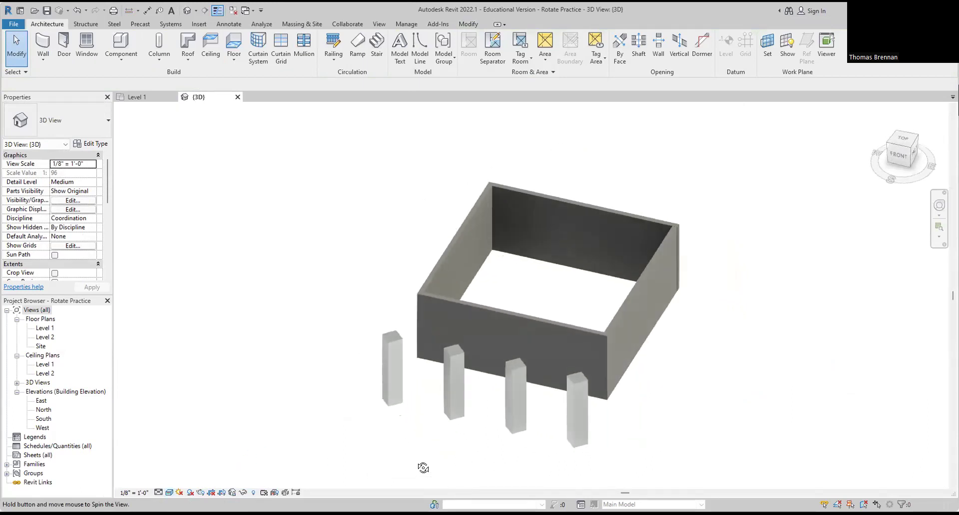
scroll(498, 432, "down", 1)
middle_click_drag(492, 432, 426, 463)
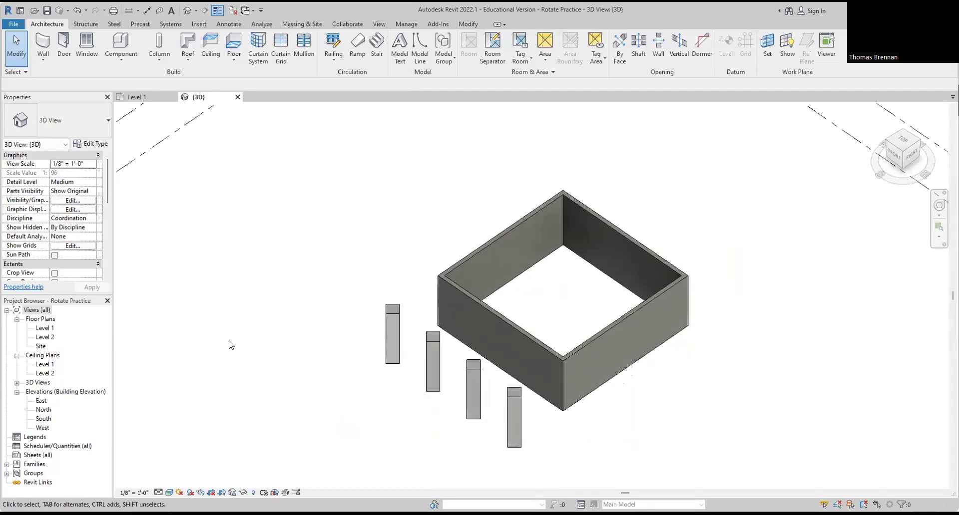
scroll(224, 324, "down", 2)
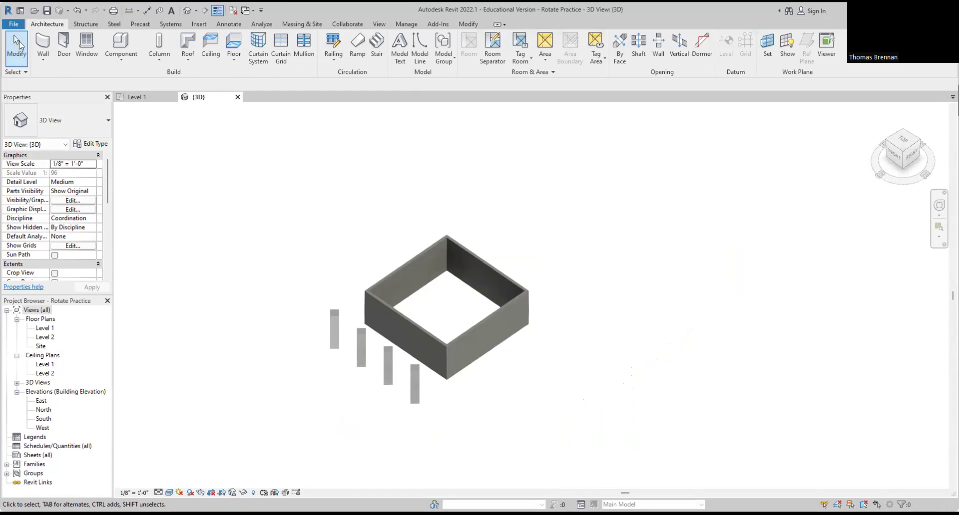
Step: Close the Rotate Practice project, saving the changes
left_click(14, 25)
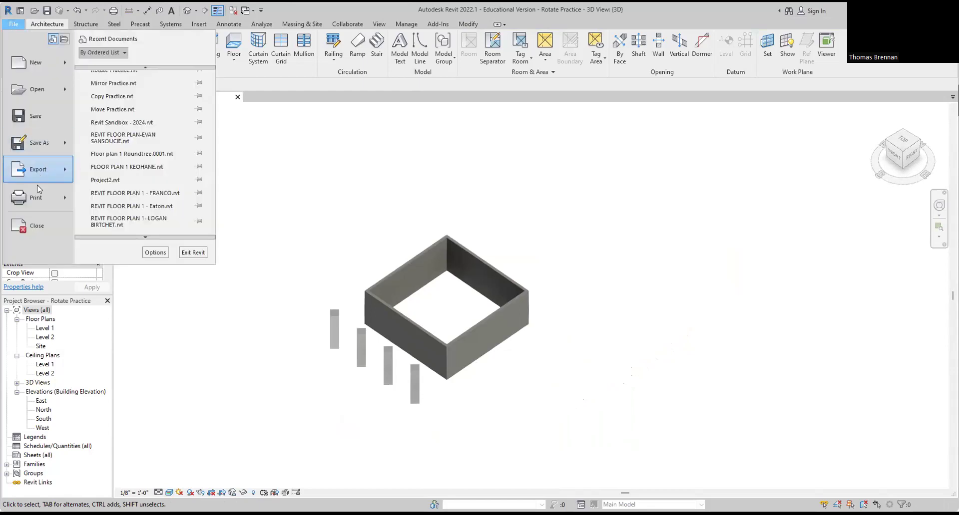
left_click(36, 227)
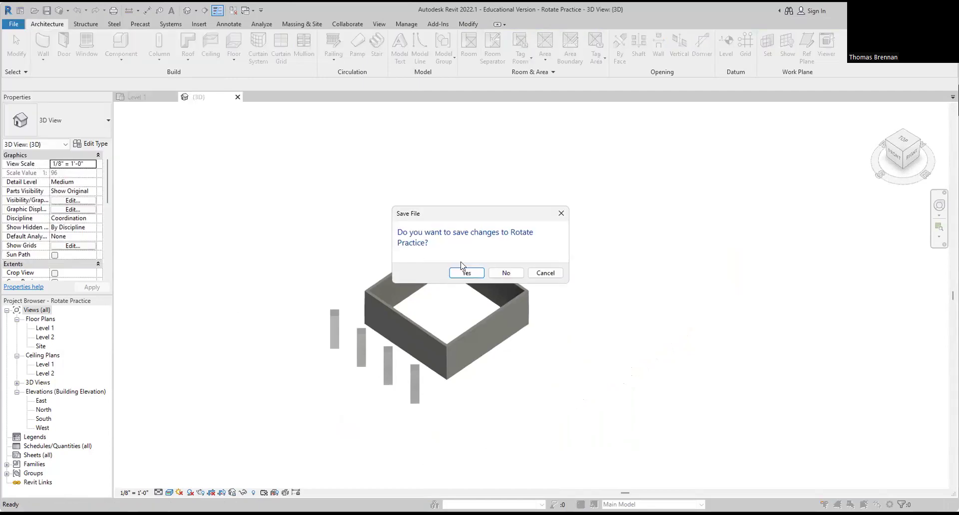
left_click(473, 275)
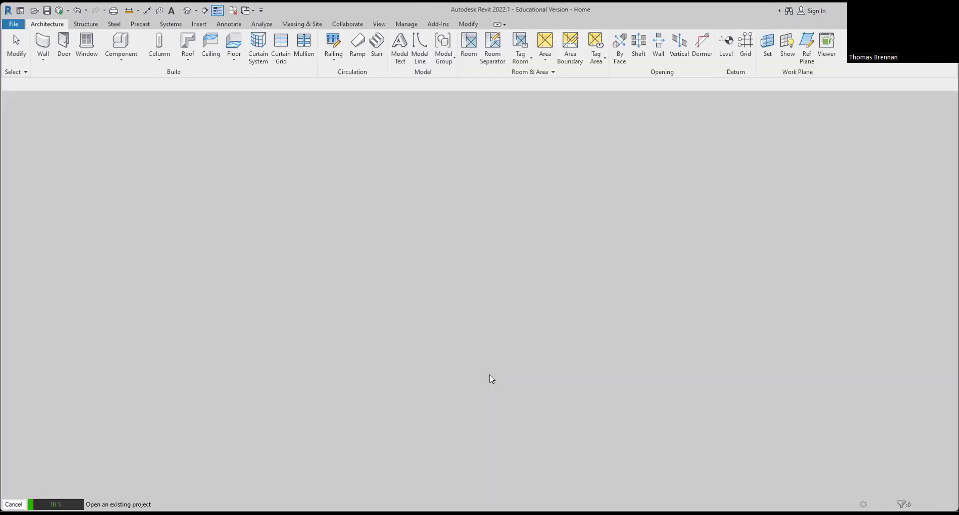
Step: Frame the Level 1 plan around the building and the lone 24" x 24" column
scroll(492, 329, "up", 5)
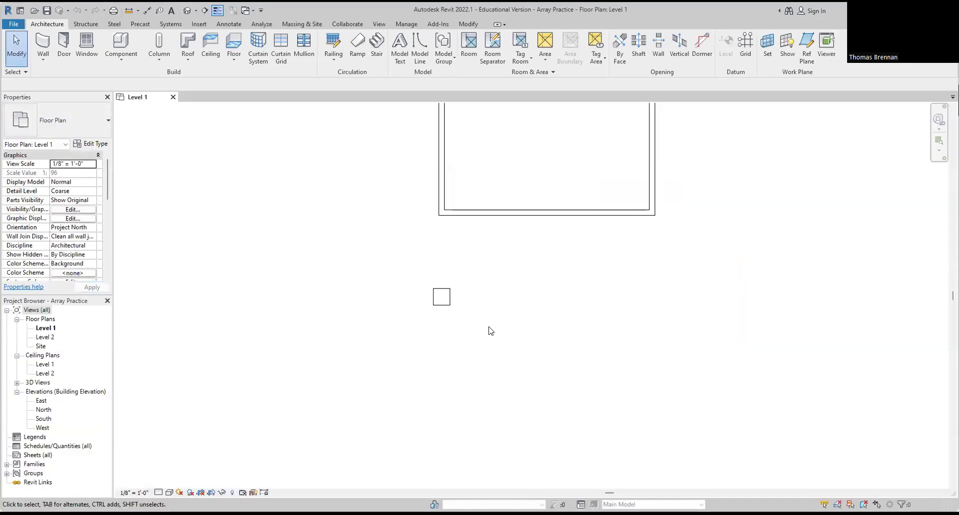
middle_click_drag(489, 330, 465, 394)
scroll(466, 387, "down", 2)
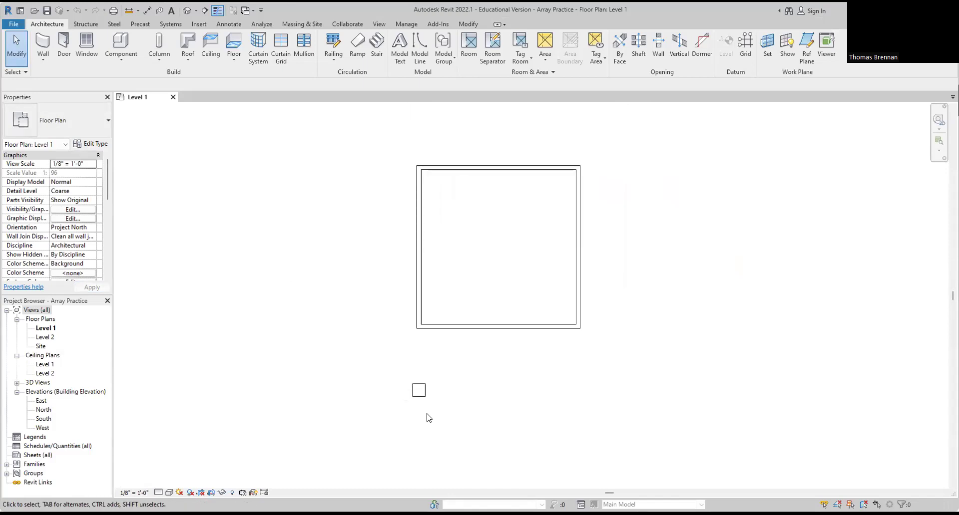
left_click(419, 390)
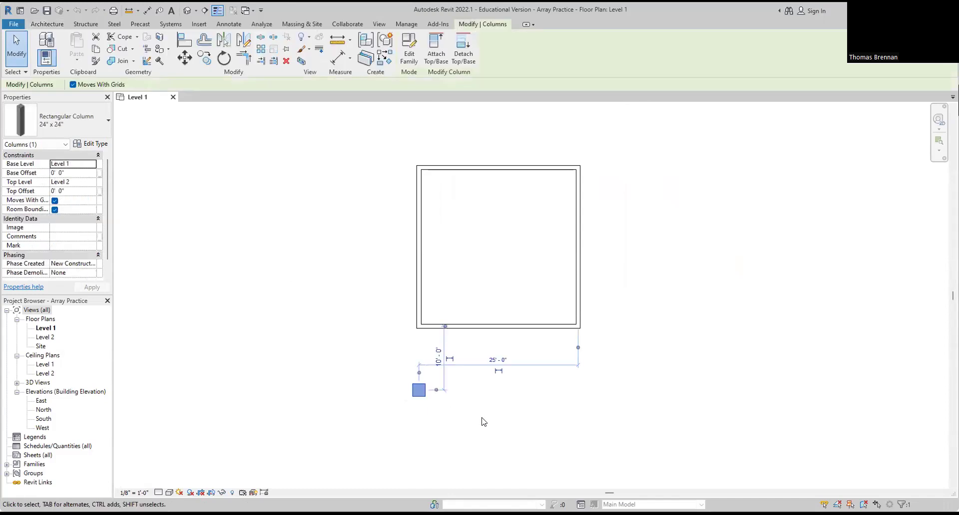
left_click(459, 419)
scroll(435, 417, "up", 2)
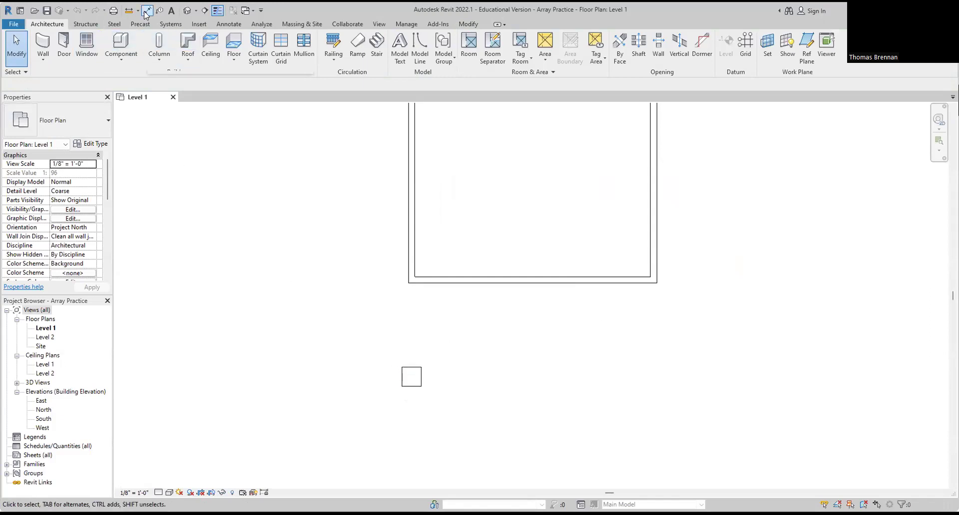
Step: Try a reference plane at the column corner, cancel it, and reselect the column
left_click(805, 47)
left_click(398, 369)
key("Escape")
left_click(411, 368)
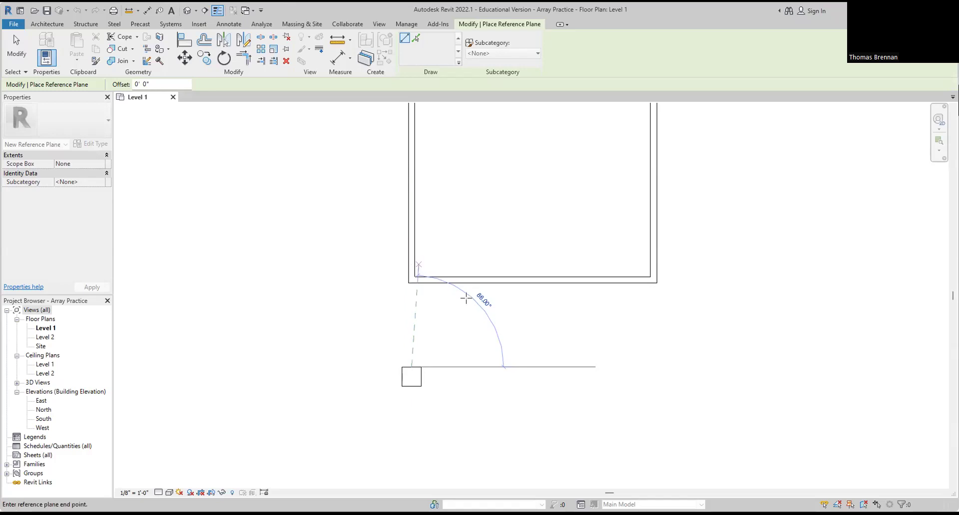
key("Escape")
key("Escape")
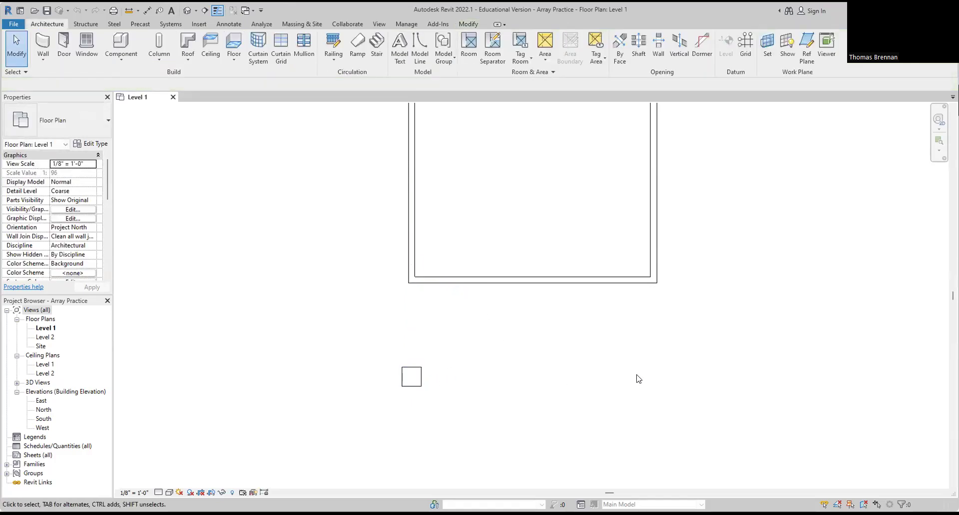
left_click(405, 379)
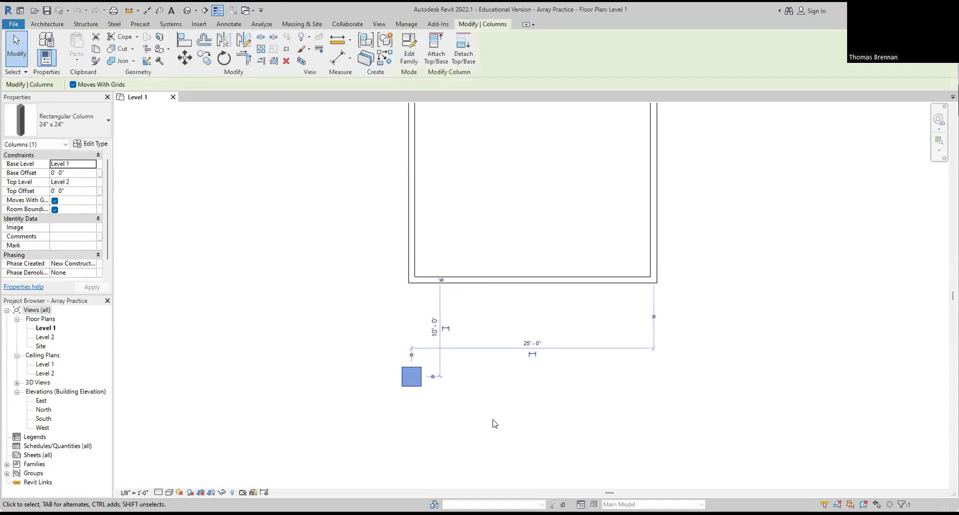
Step: Array the column into 4 ungrouped copies, Move To Last, spanning 25'-0"
left_click(262, 50)
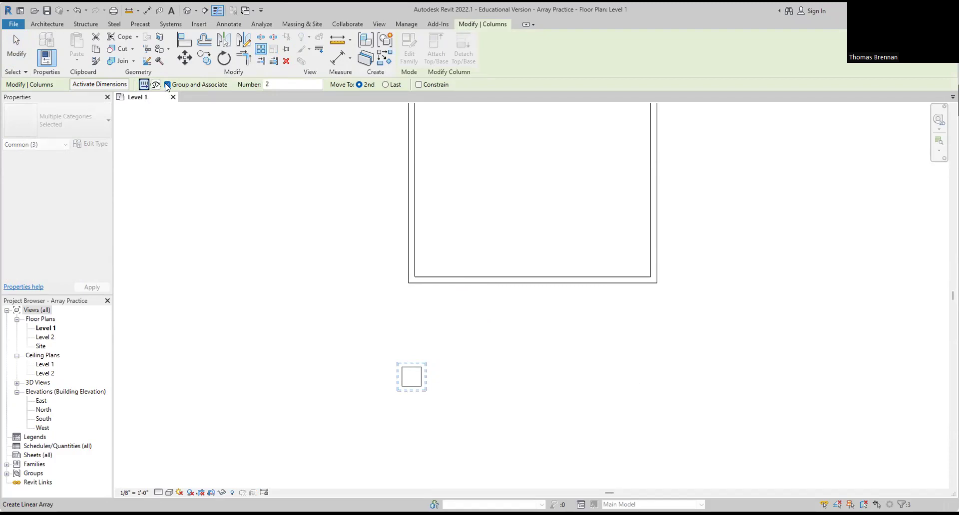
left_click(167, 85)
key("Tab")
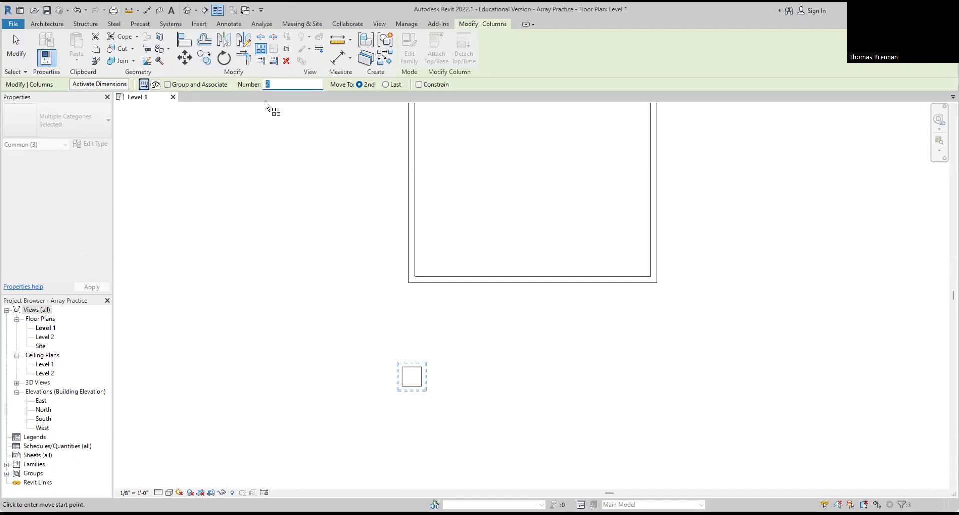
type("4")
left_click(385, 84)
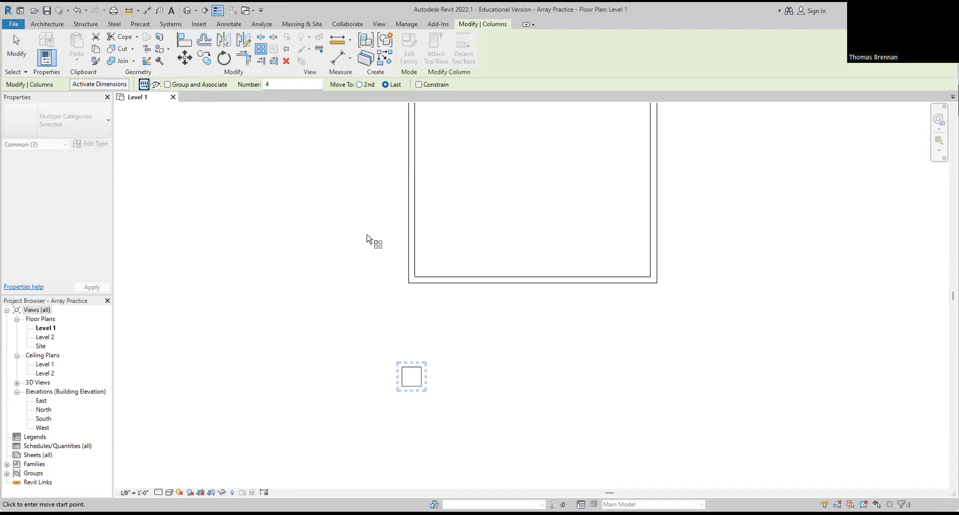
left_click(411, 378)
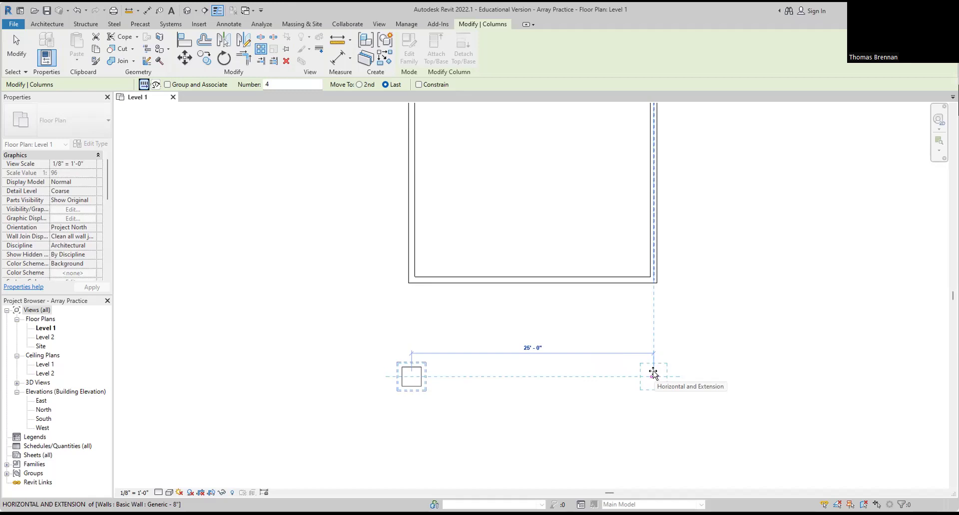
left_click(653, 372)
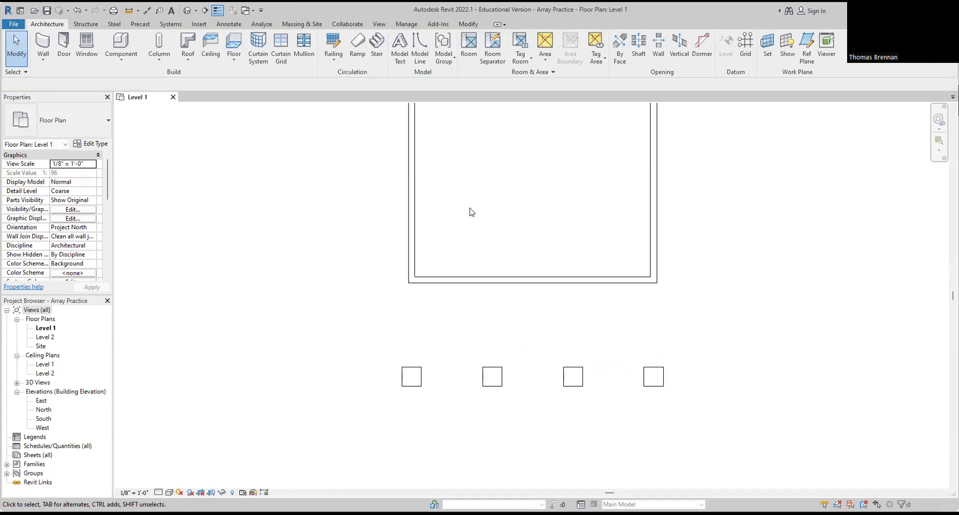
Step: Add aligned dimensions for the three 8'-4" column spacings
left_click(147, 12)
left_click(411, 378)
left_click(493, 382)
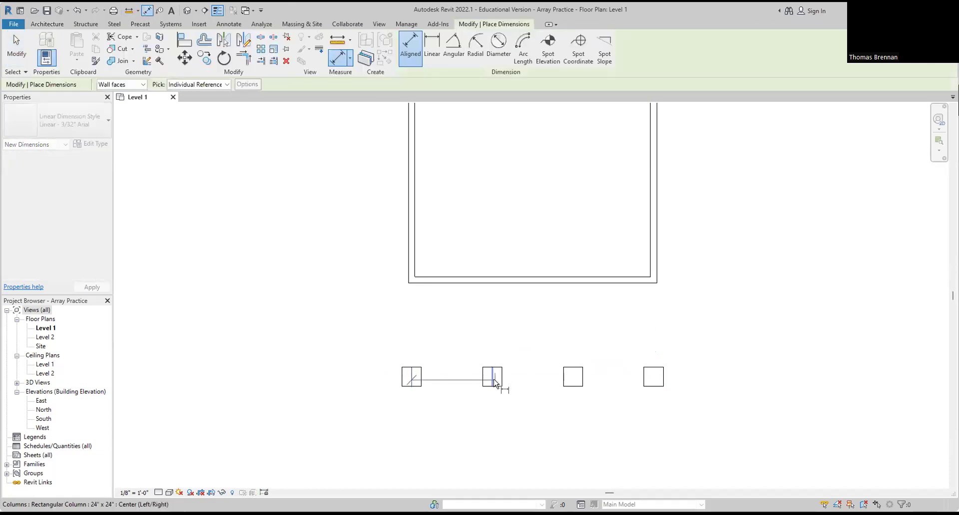
left_click(492, 337)
left_click(491, 378)
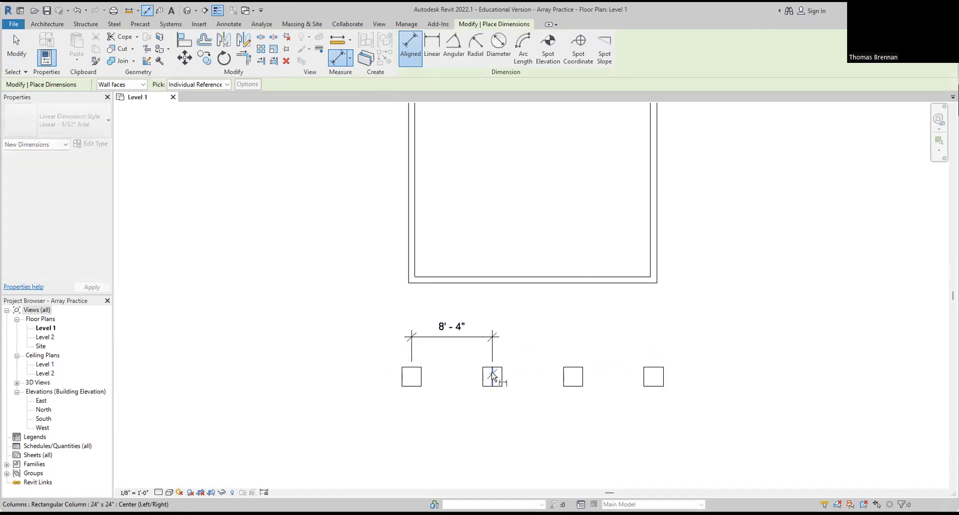
left_click(573, 378)
left_click(560, 341)
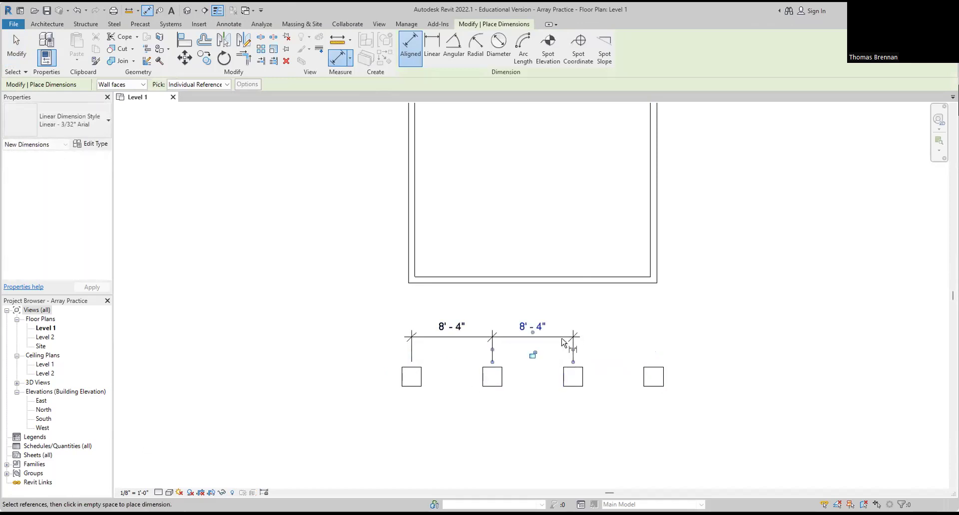
left_click(574, 378)
left_click(652, 379)
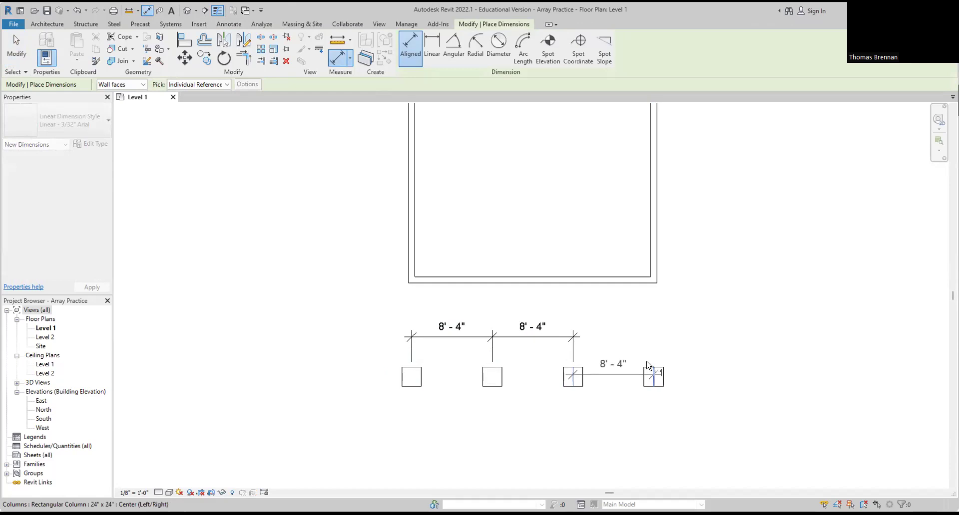
left_click(658, 337)
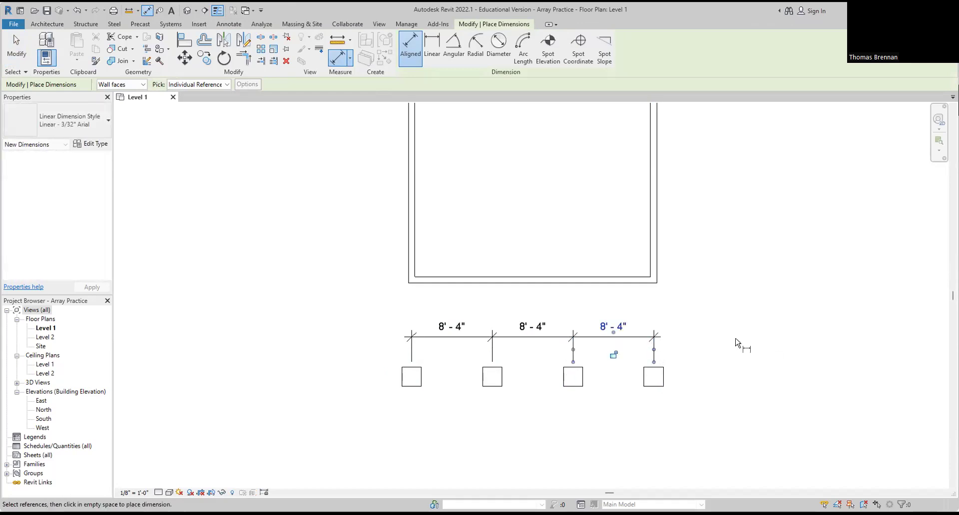
Step: Dimension the 25'-8" wall-to-wall width and the 27'-0" overall column span
left_click(654, 282)
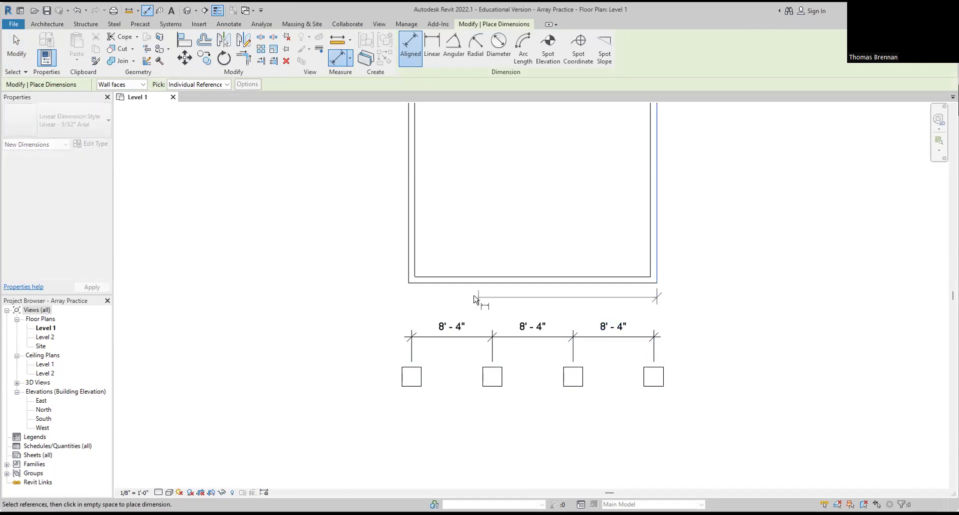
left_click(408, 282)
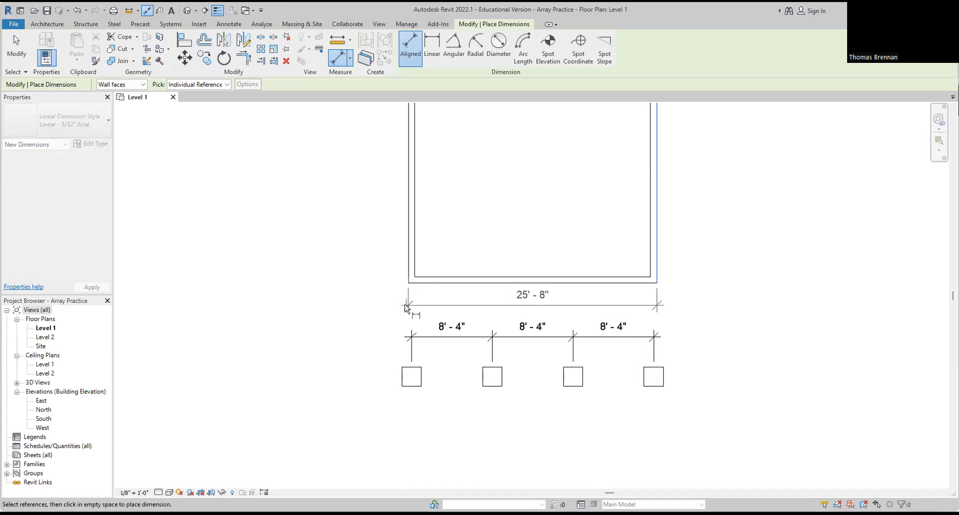
left_click(406, 306)
left_click(402, 385)
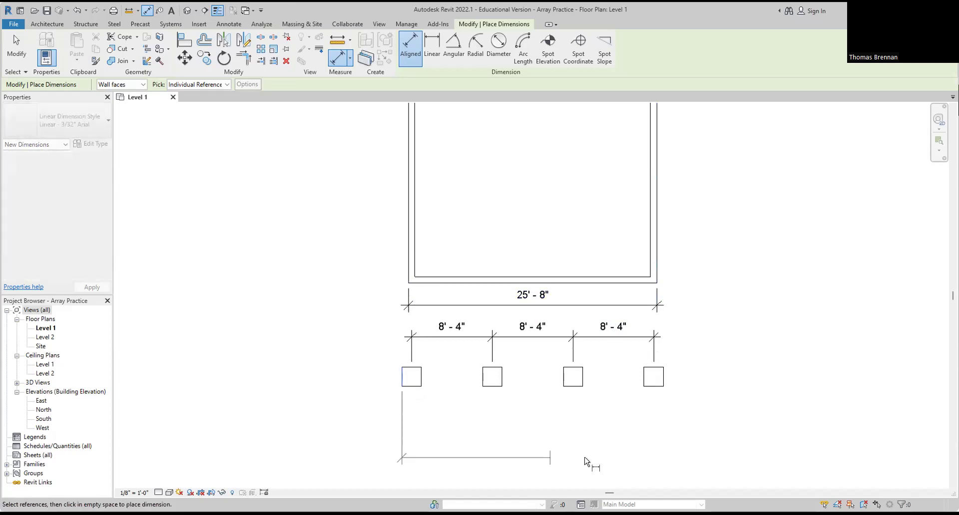
left_click(664, 393)
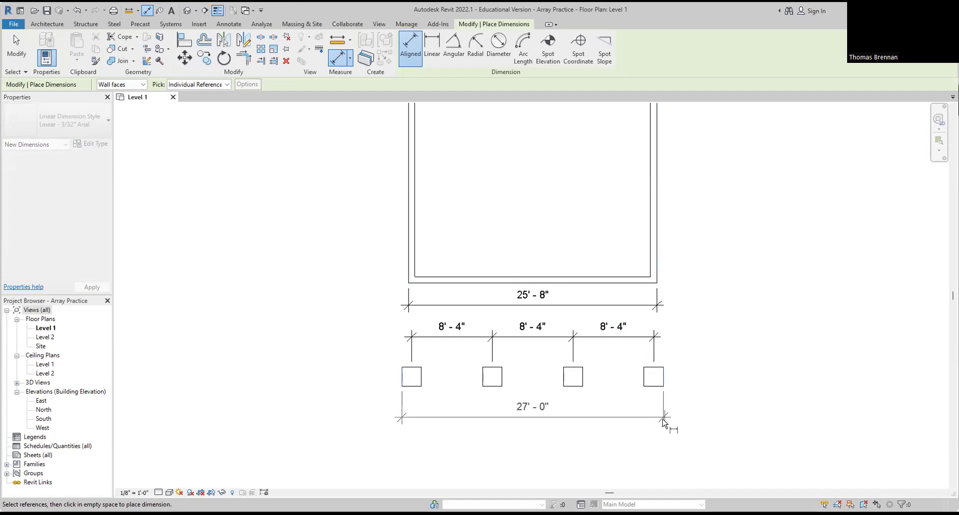
left_click(669, 424)
key("Escape")
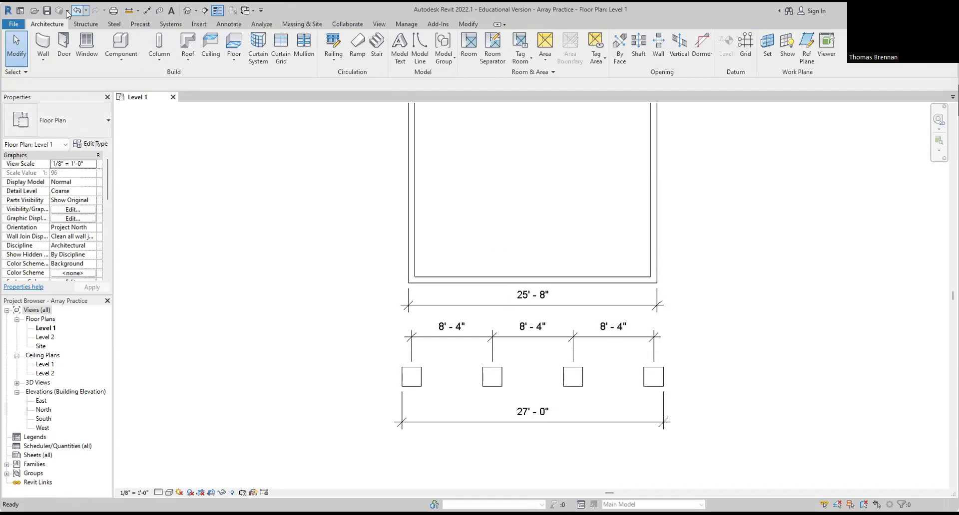
Step: Close Array Practice with its changes saved and open the Align Practice project
left_click(16, 25)
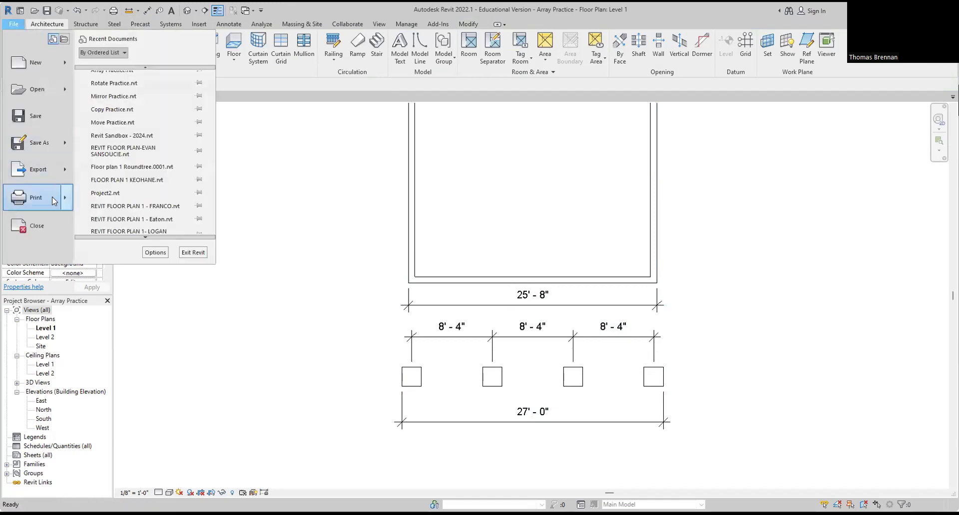
left_click(38, 226)
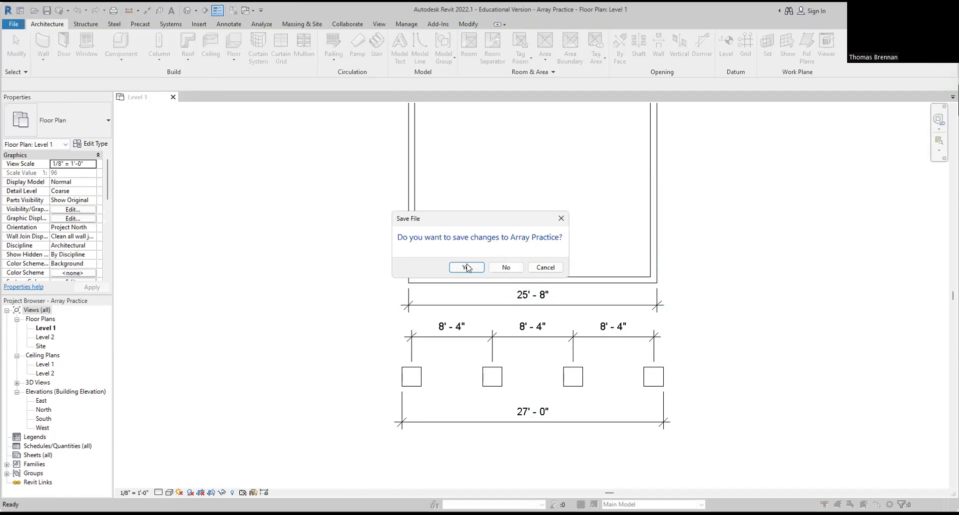
left_click(466, 268)
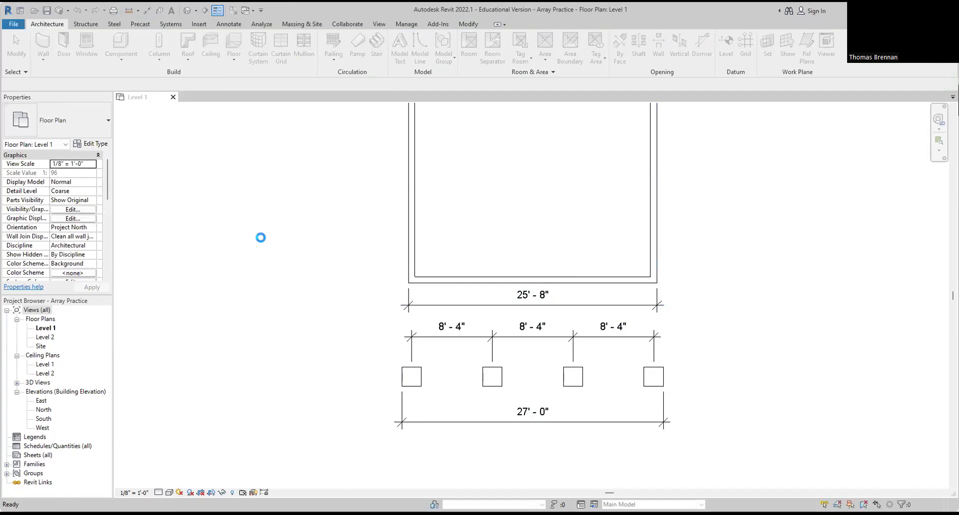
left_click(92, 132)
key("Escape")
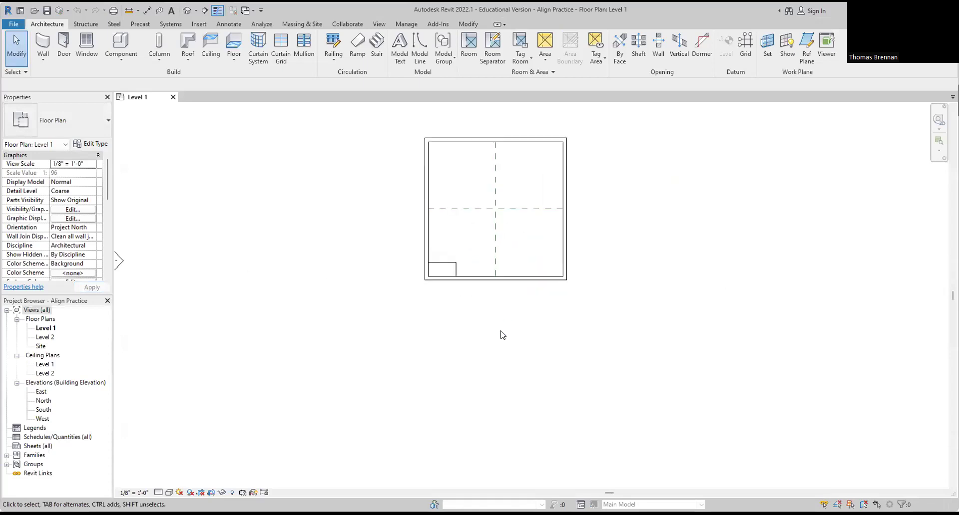
Step: Bring the whole room into view and select the lower-left desk for aligning
scroll(502, 339, "up", 2)
scroll(500, 284, "up", 1)
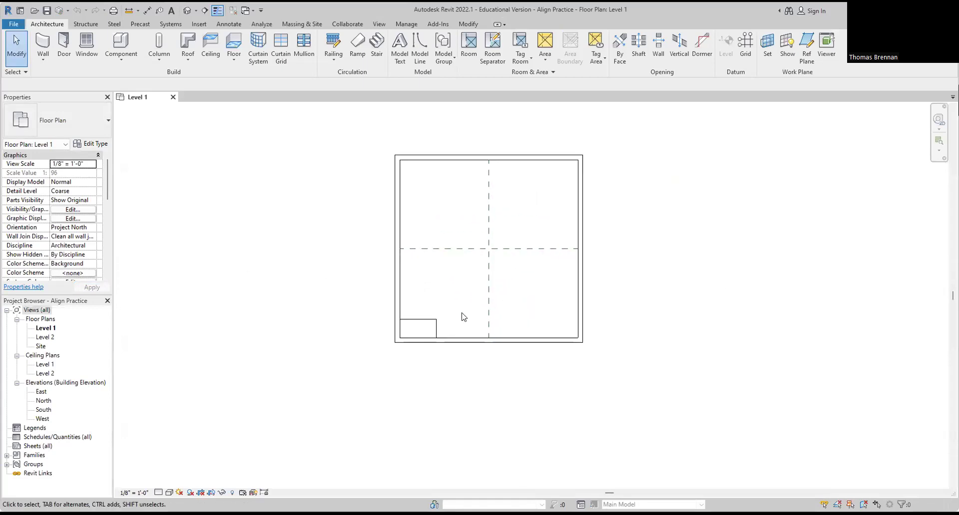
scroll(457, 312, "up", 2)
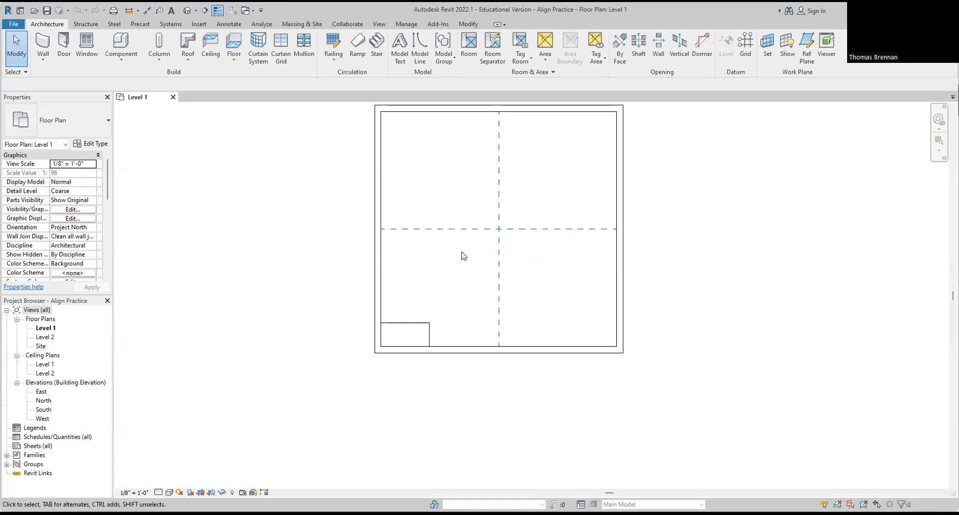
middle_click_drag(464, 255, 494, 256)
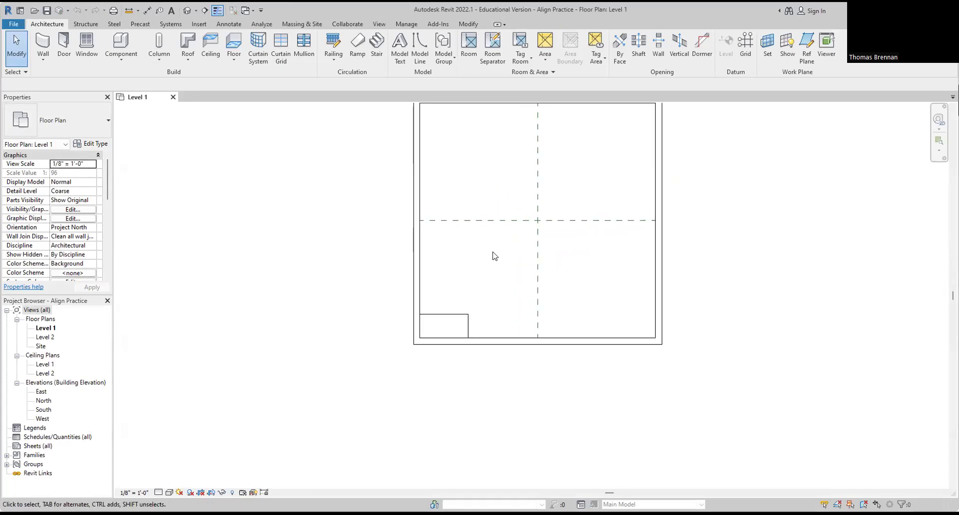
left_click(467, 316)
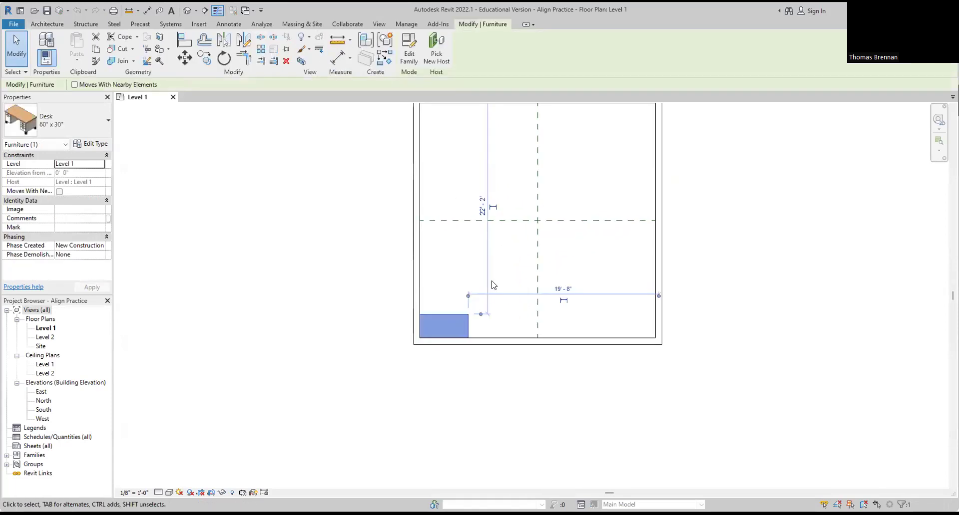
left_click(184, 45)
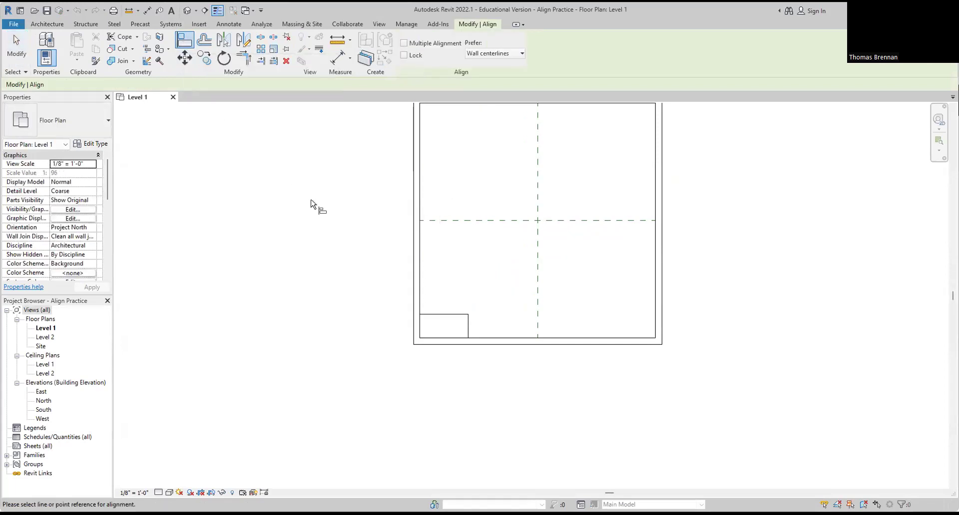
Step: Align the desk's top and right edges to the reference planes, then the top and right walls
left_click(455, 223)
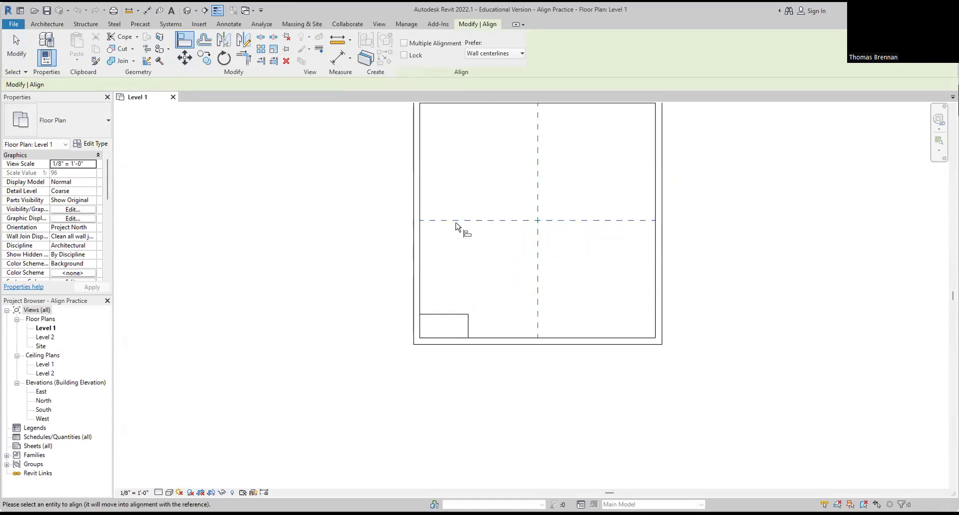
left_click(451, 315)
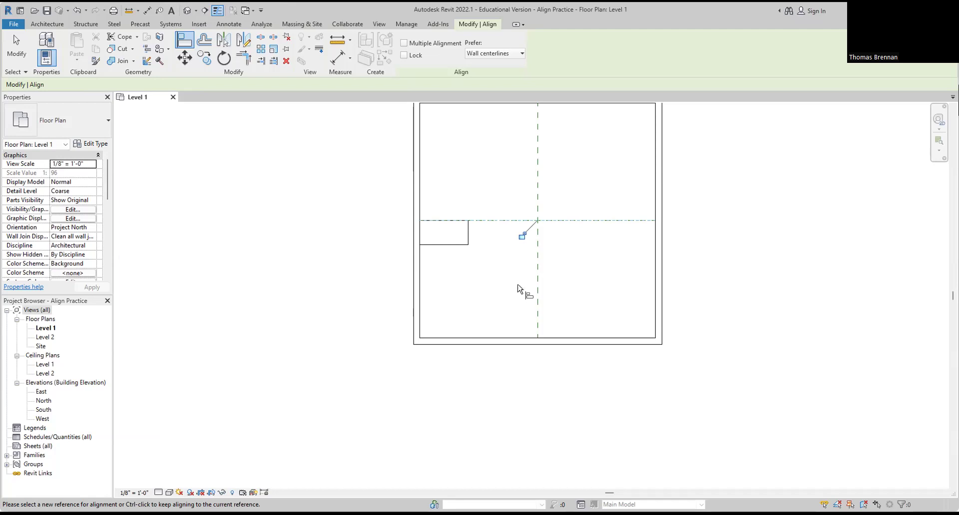
middle_click_drag(519, 173, 524, 213)
left_click(509, 144)
left_click(454, 260)
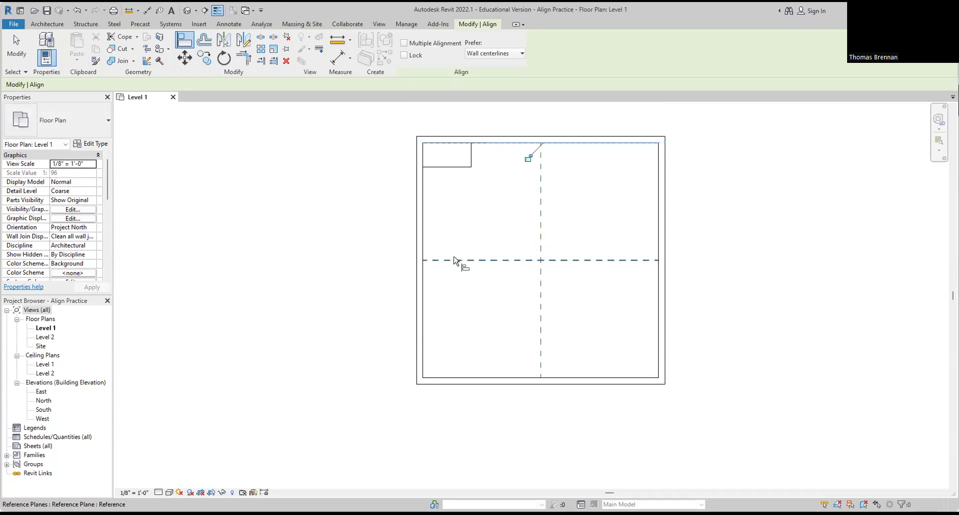
left_click(539, 188)
left_click(471, 156)
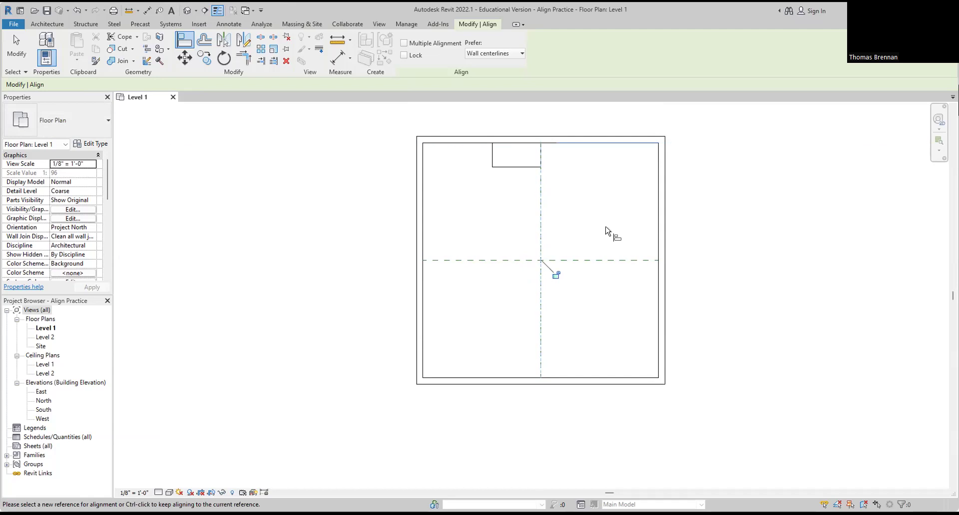
left_click(657, 236)
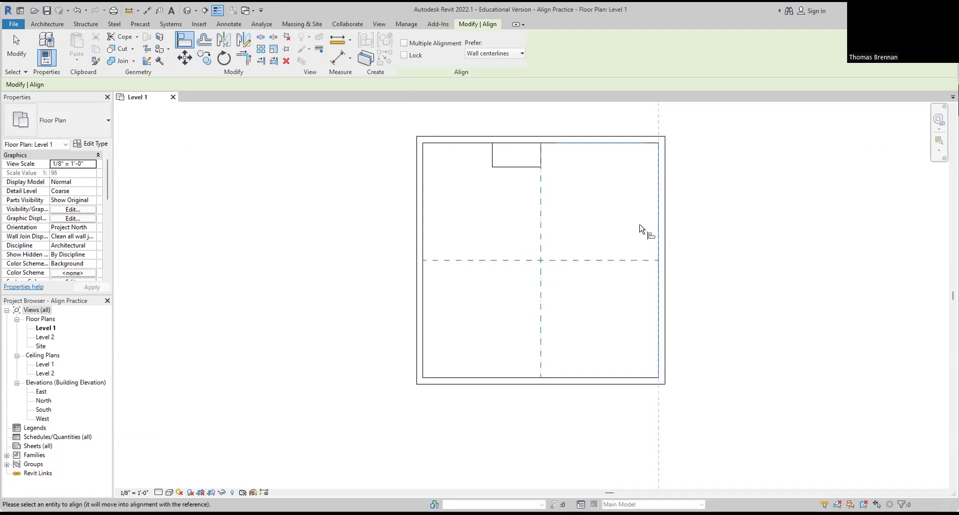
left_click(540, 160)
Step: Align the desk's bottom and left edges to the reference planes, then the bottom and left walls
left_click(610, 260)
left_click(633, 168)
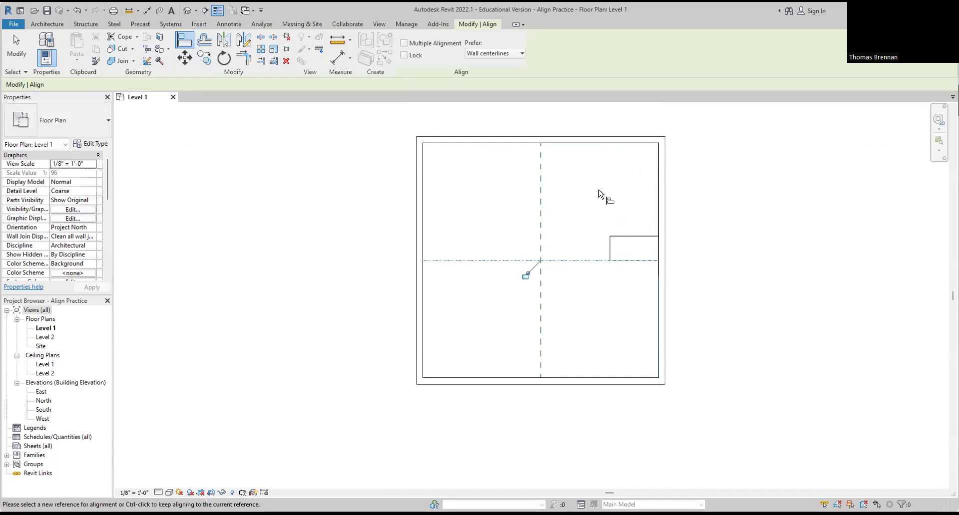
left_click(624, 378)
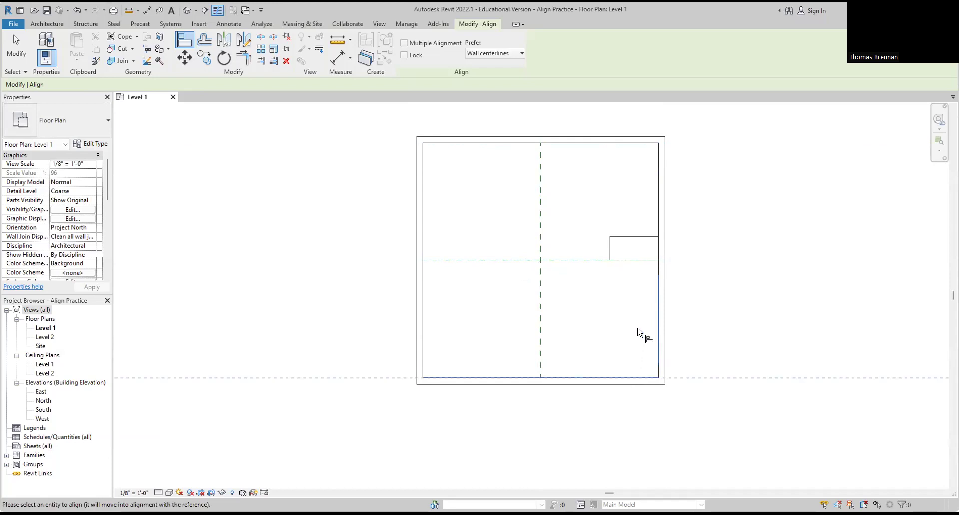
left_click(625, 262)
left_click(541, 356)
left_click(610, 367)
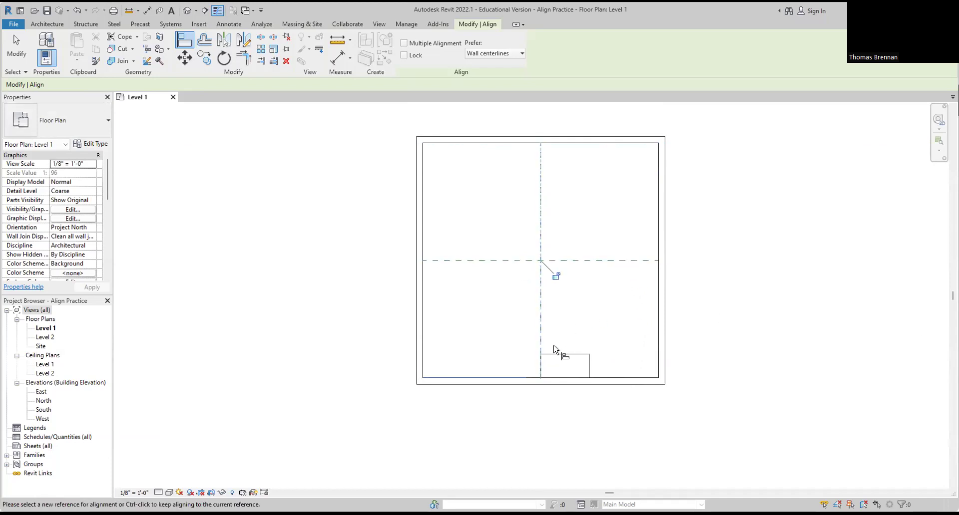
left_click(424, 363)
left_click(542, 368)
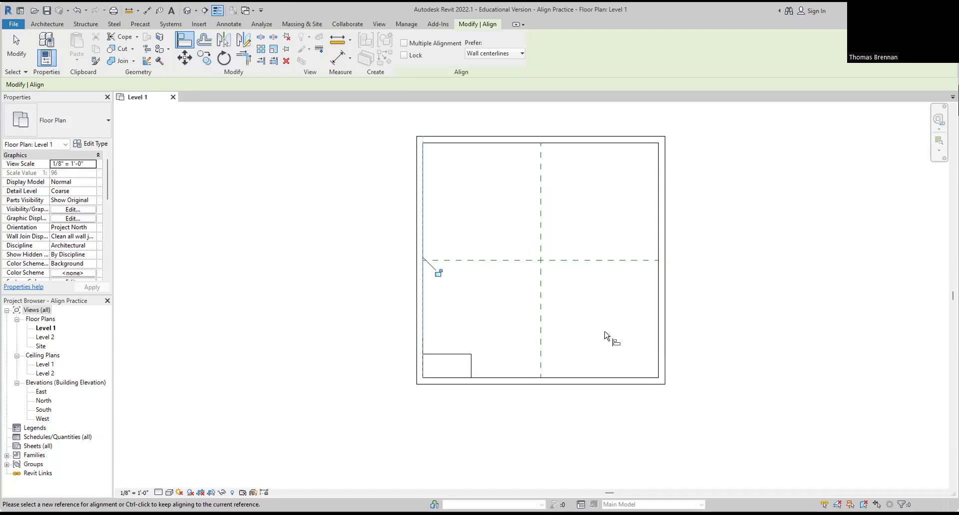
key("Escape")
key("Escape")
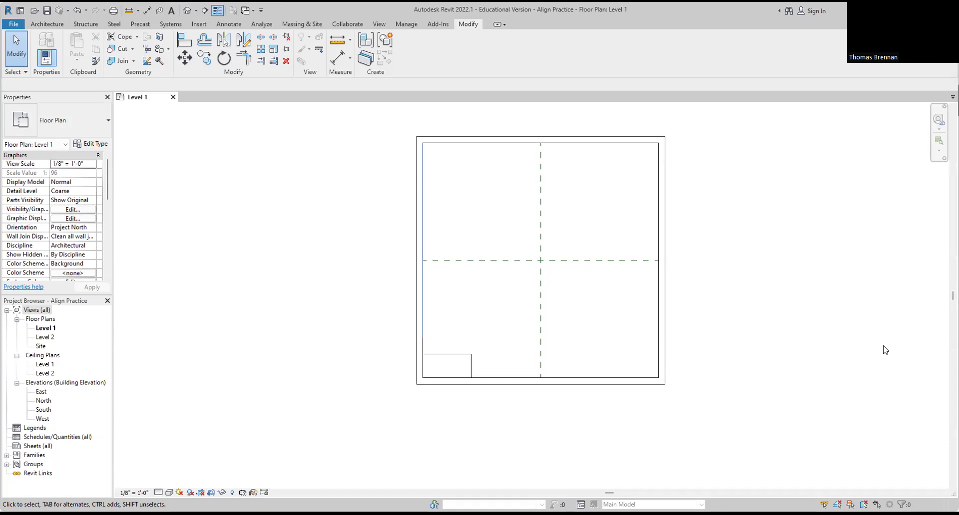
Step: Close the Align Practice project from the File menu, saving its changes
left_click(17, 24)
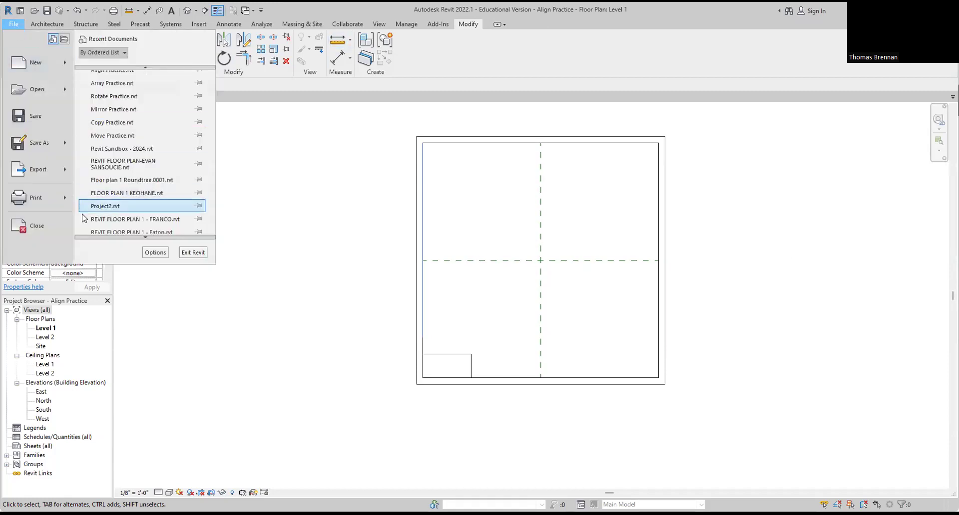
scroll(42, 228, "down", 2)
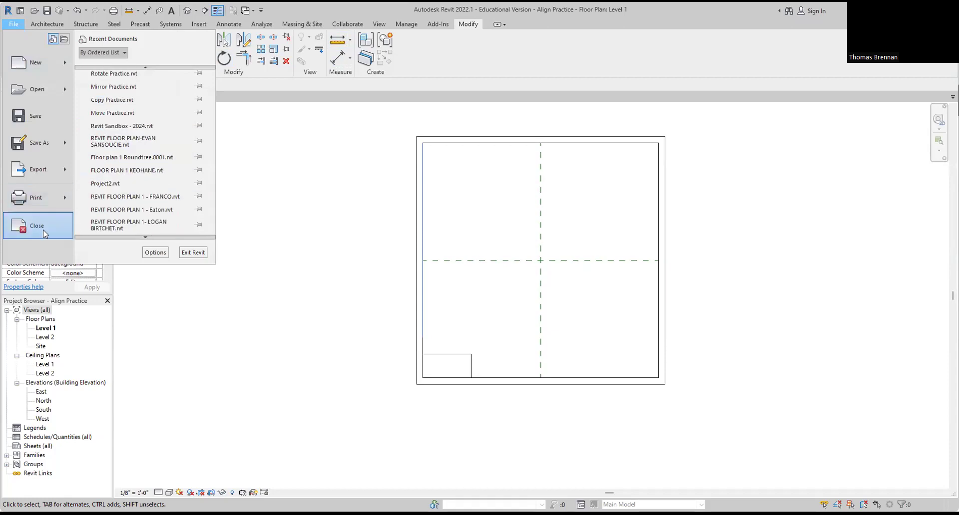
left_click(58, 226)
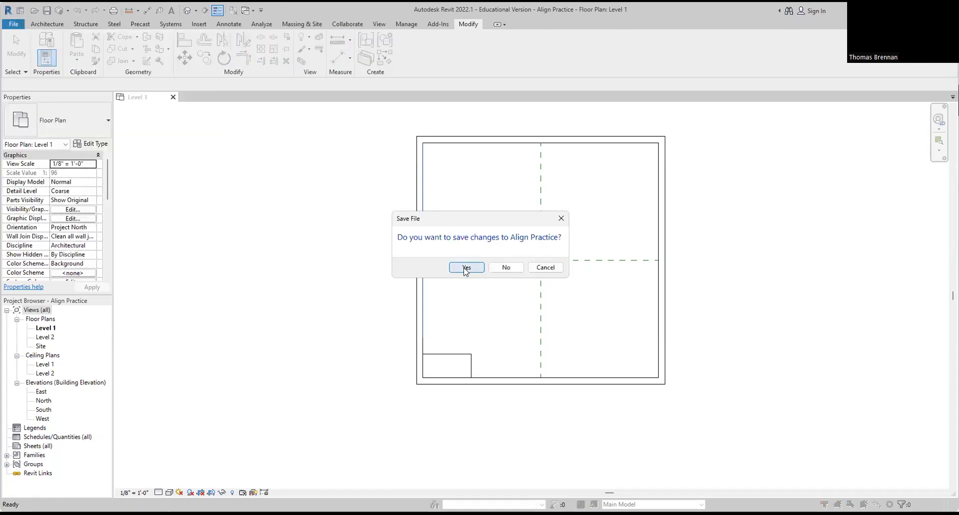
left_click(465, 268)
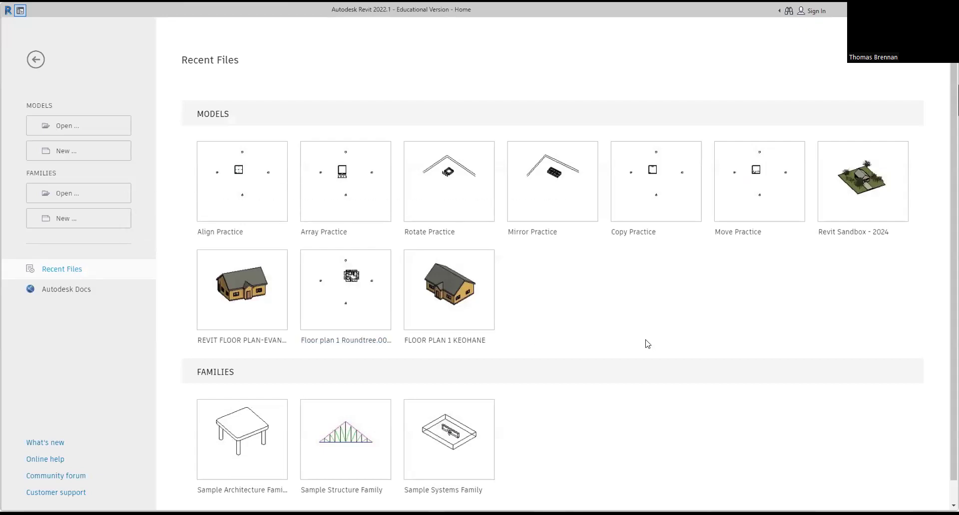
Step: Open the Revit Sandbox - 2024 project and orbit its 3D view around the house
left_click(833, 208)
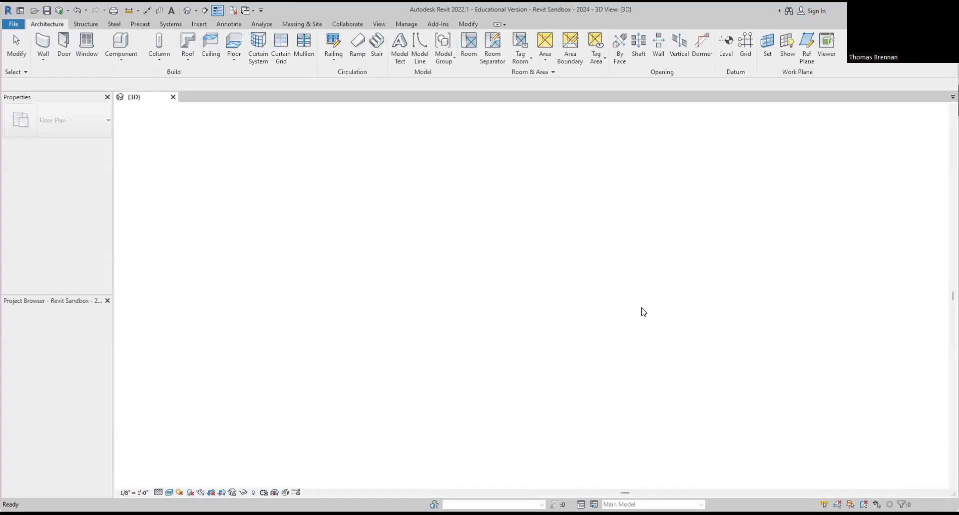
middle_click_drag(641, 394, 572, 270, "shift")
scroll(498, 330, "up", 2)
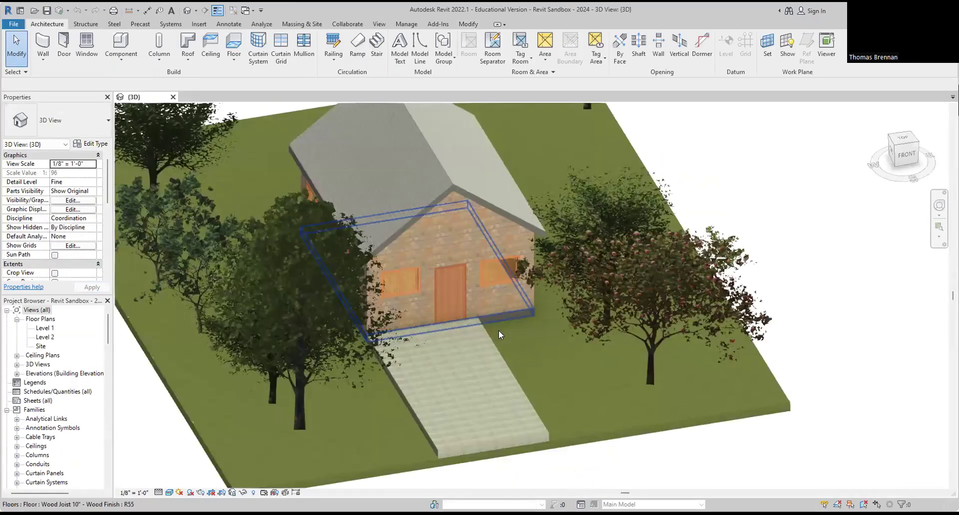
middle_click_drag(519, 332, 573, 358, "shift")
scroll(578, 358, "up", 2)
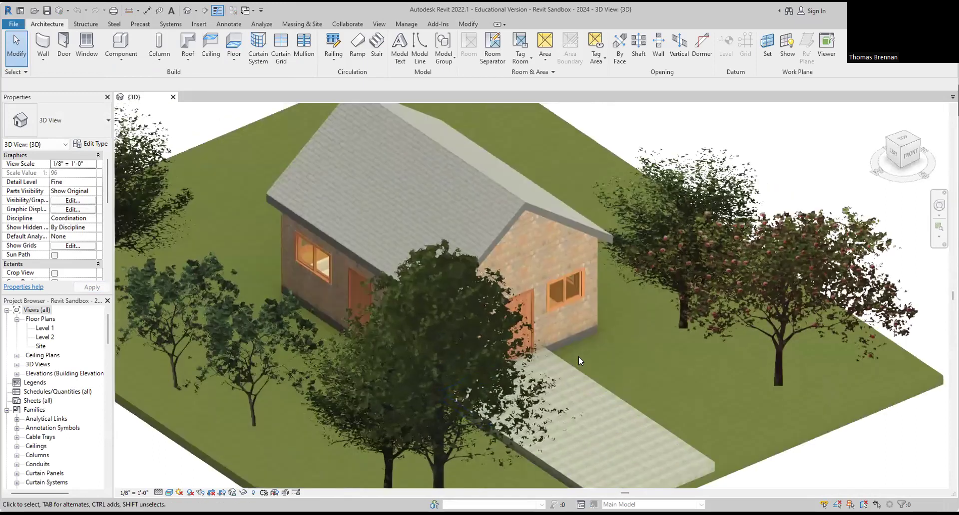
scroll(576, 355, "up", 1)
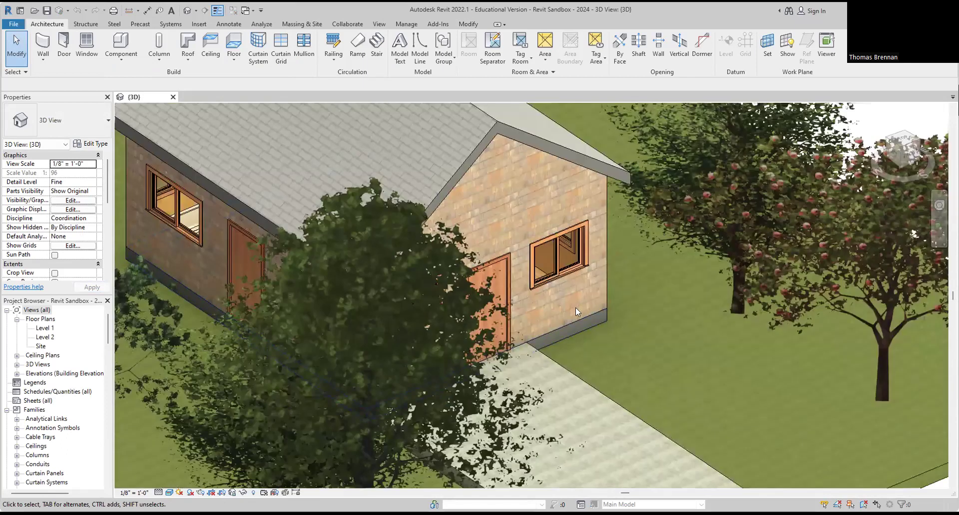
scroll(583, 298, "up", 2)
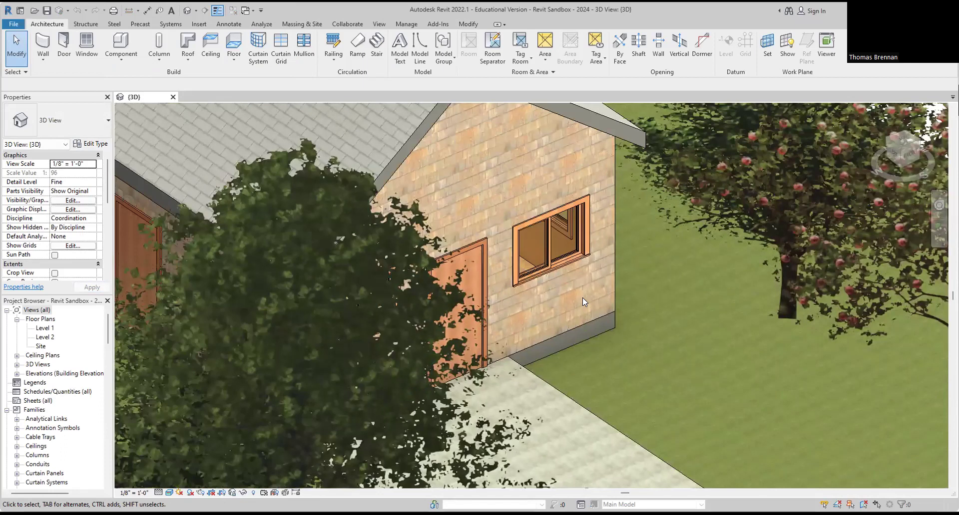
Step: Open the Level 1 floor plan and zoom out to show the whole site
double_click(45, 328)
scroll(477, 312, "up", 4)
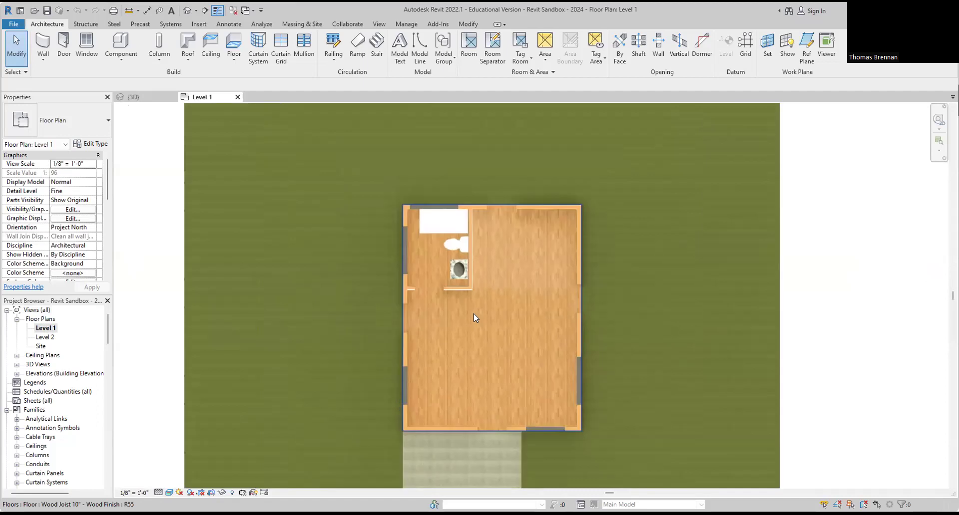
scroll(474, 318, "up", 2)
left_click(452, 270)
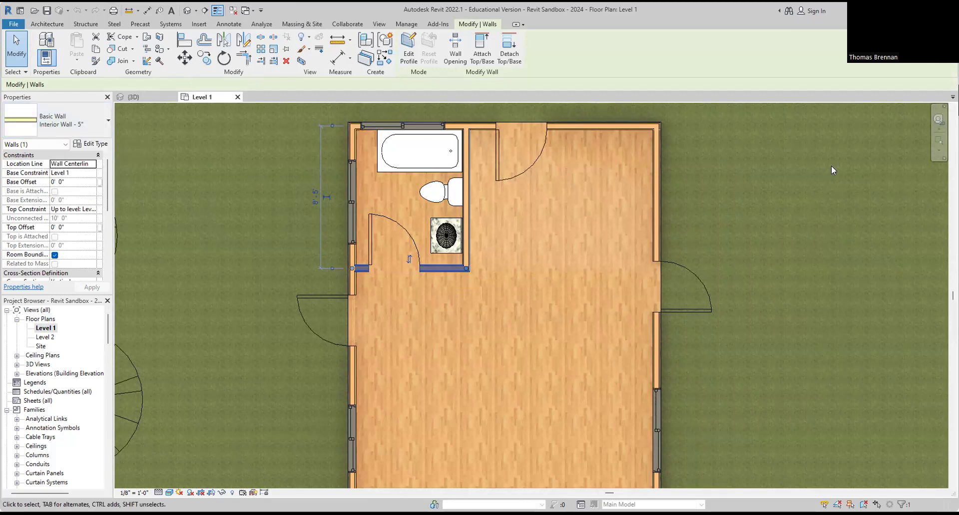
left_click(802, 231)
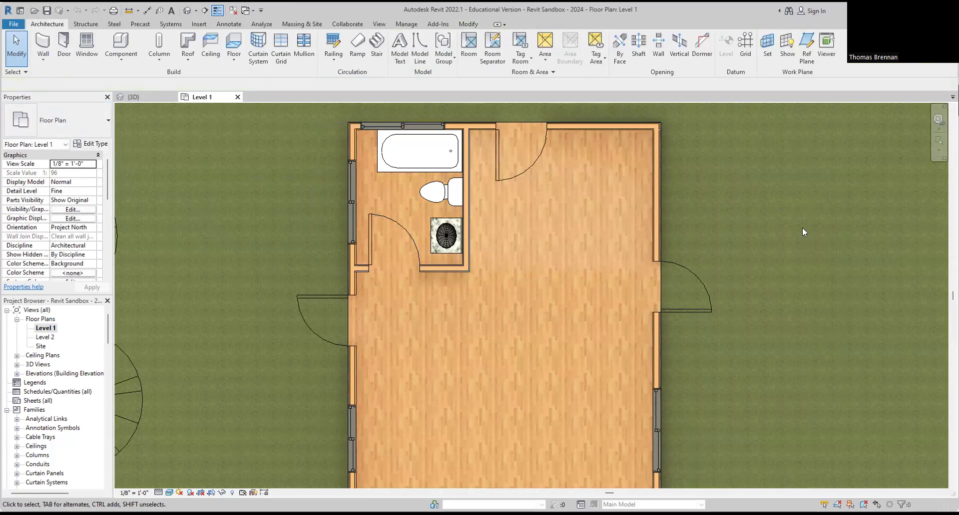
scroll(802, 231, "down", 3)
middle_click_drag(802, 238, 638, 179)
scroll(639, 190, "down", 2)
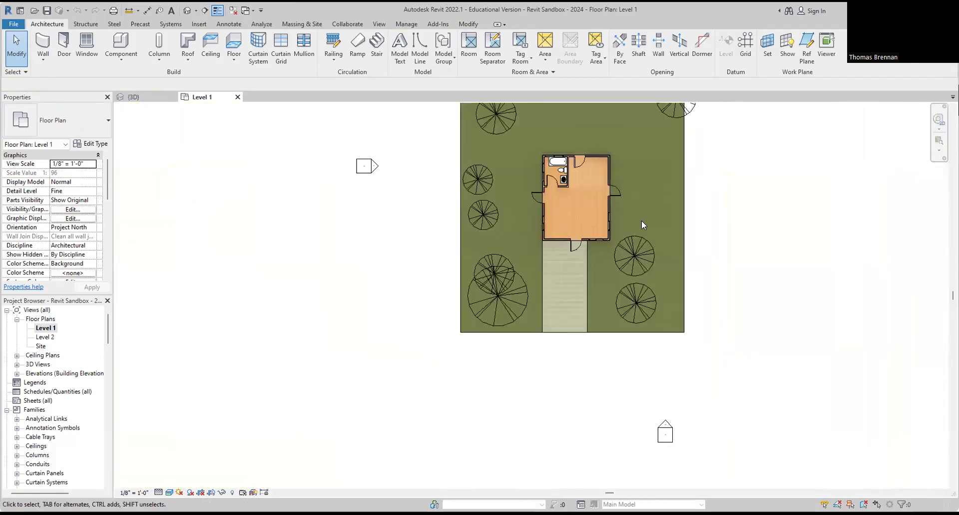
left_click_drag(107, 333, 108, 377)
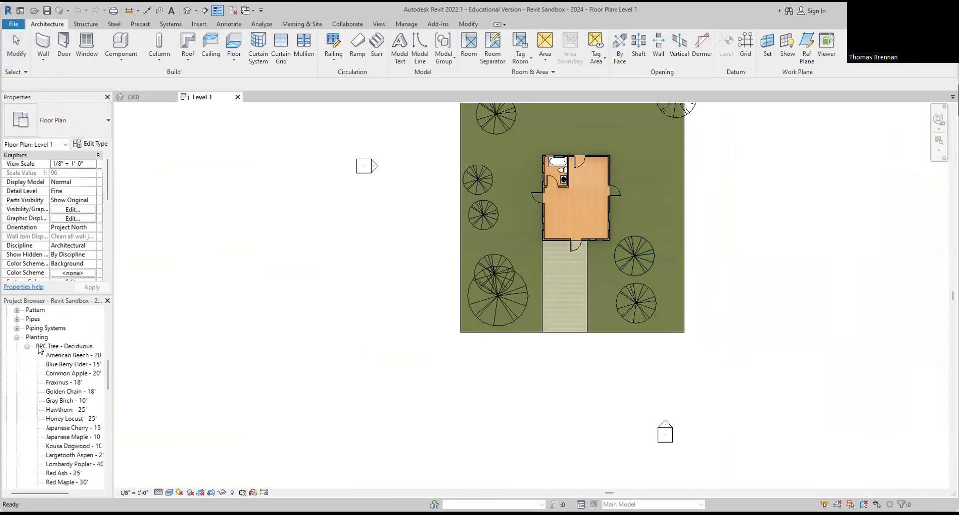
Step: Place a Japanese Cherry tree beside the site's top-right in the Level 1 plan
left_click(391, 330)
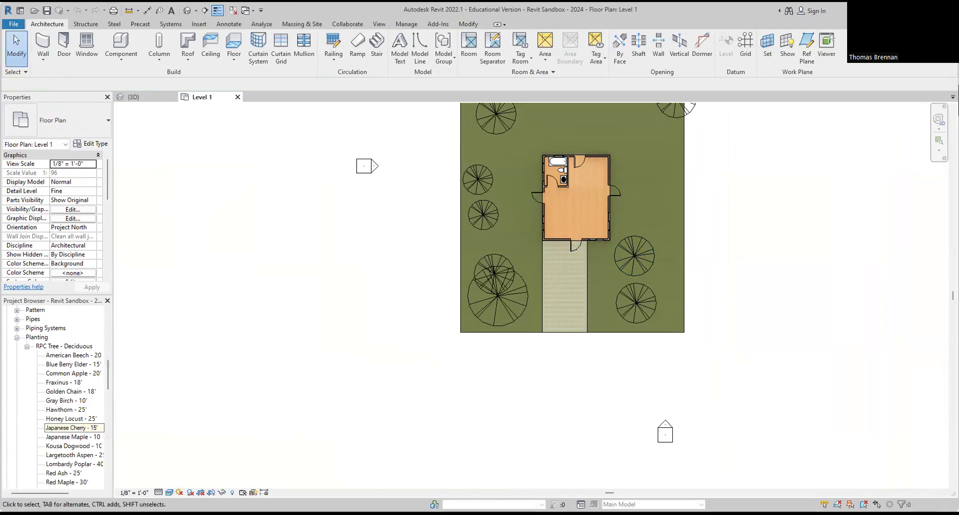
left_click_drag(73, 428, 628, 130)
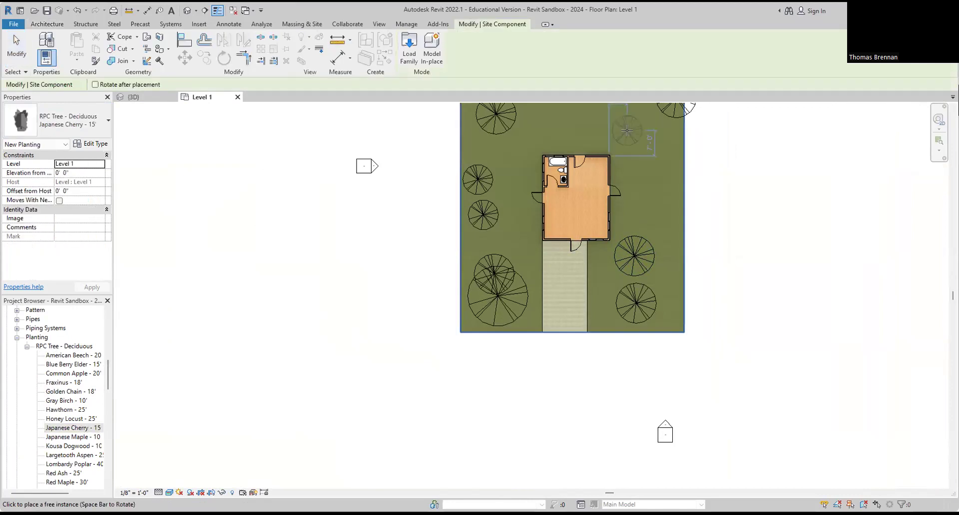
left_click(628, 132)
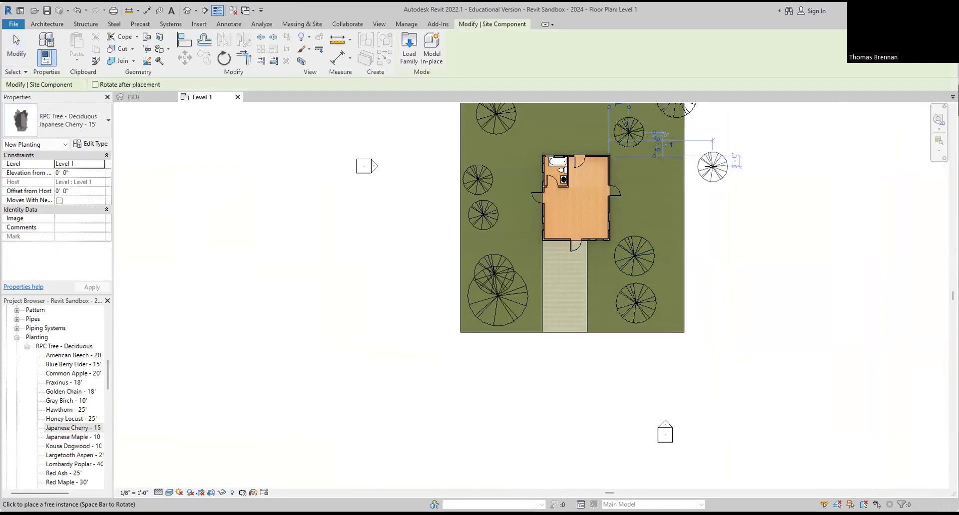
key("Escape")
key("Escape")
Step: Review the house, roof and new cherry tree in the {3D} view
left_click(143, 97)
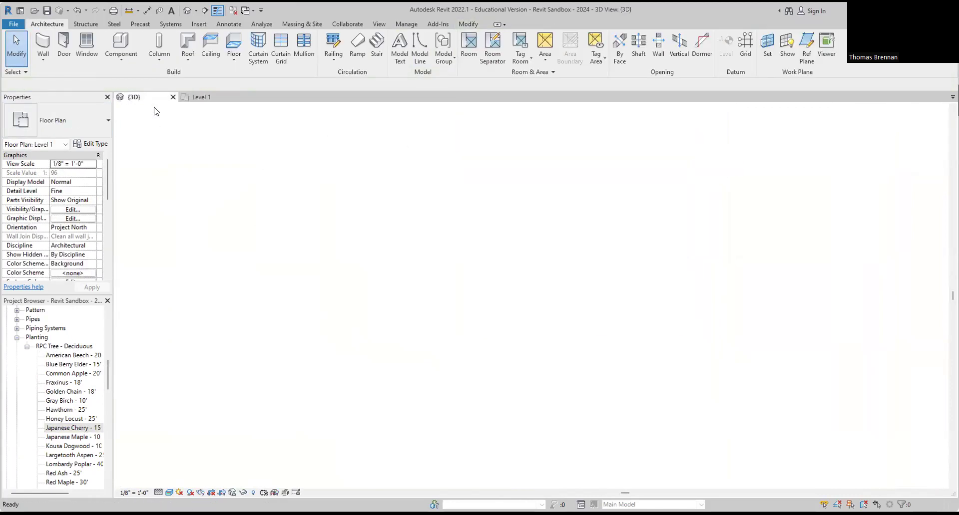
scroll(670, 323, "down", 6)
middle_click_drag(691, 343, 594, 347, "shift")
scroll(698, 156, "up", 5)
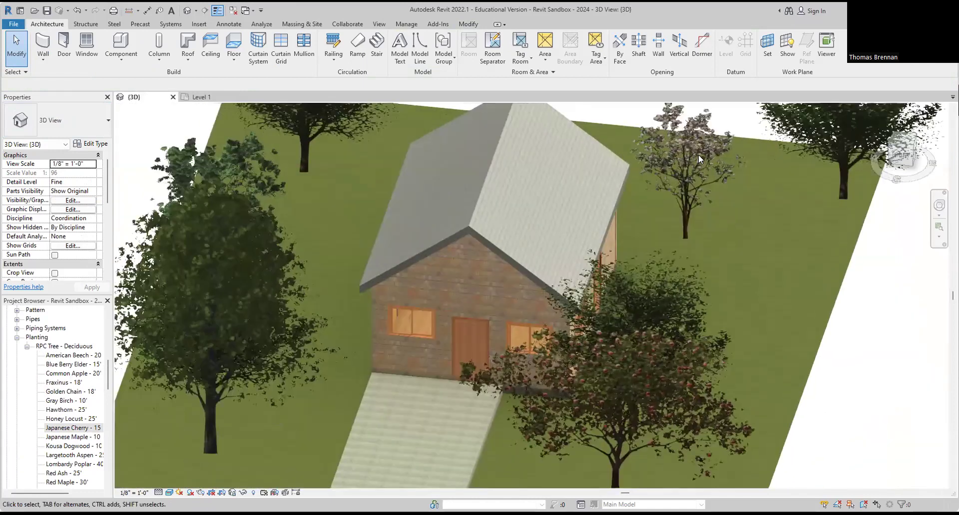
middle_click_drag(754, 231, 690, 320)
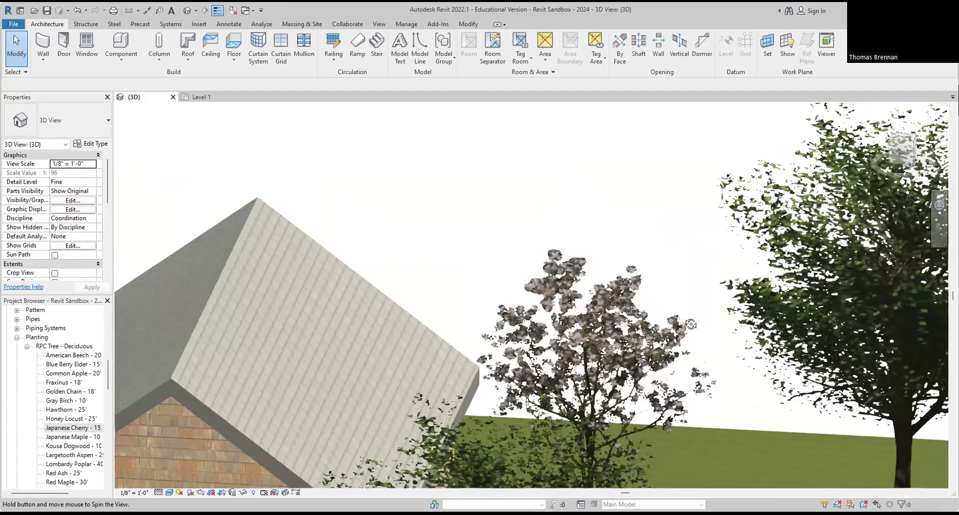
scroll(696, 366, "down", 3)
scroll(704, 365, "down", 3)
middle_click_drag(549, 379, 644, 394)
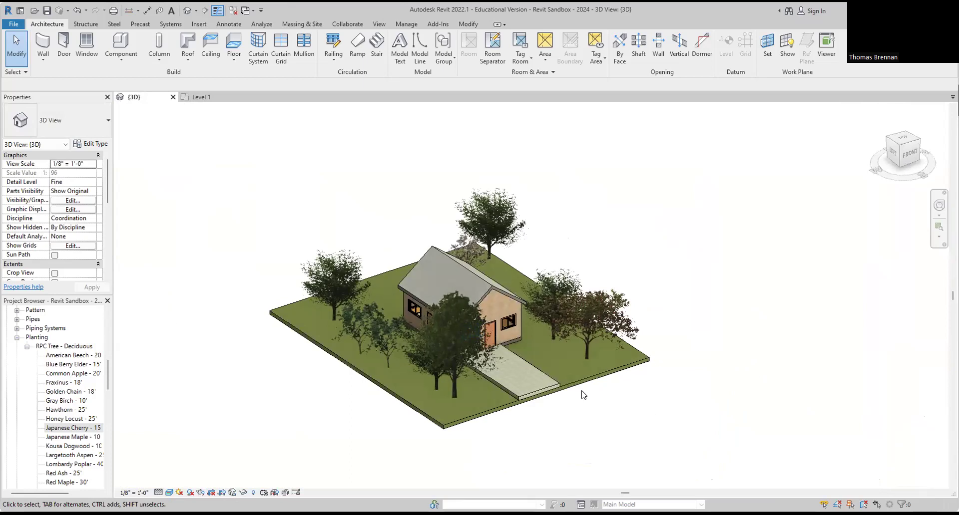
Step: Close the Revit Sandbox - 2024 project, saving its changes
left_click(14, 25)
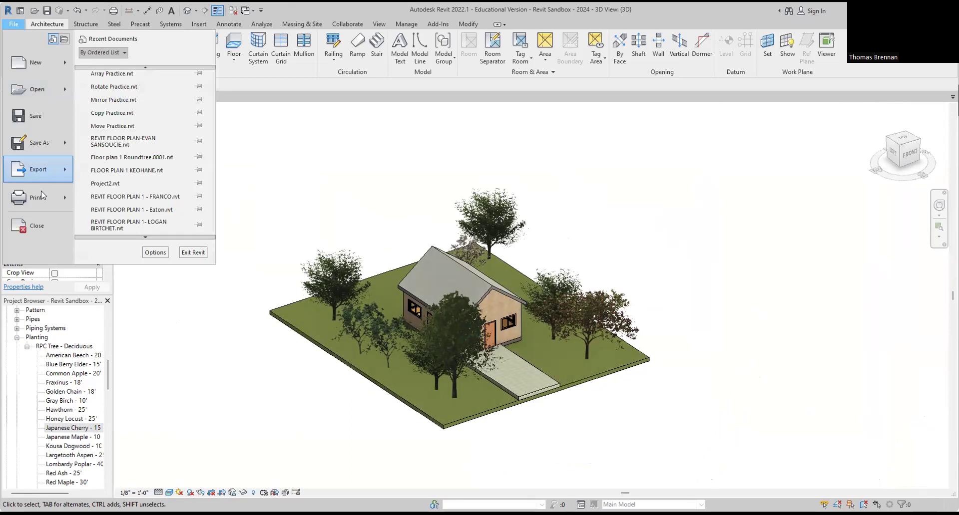
left_click(44, 221)
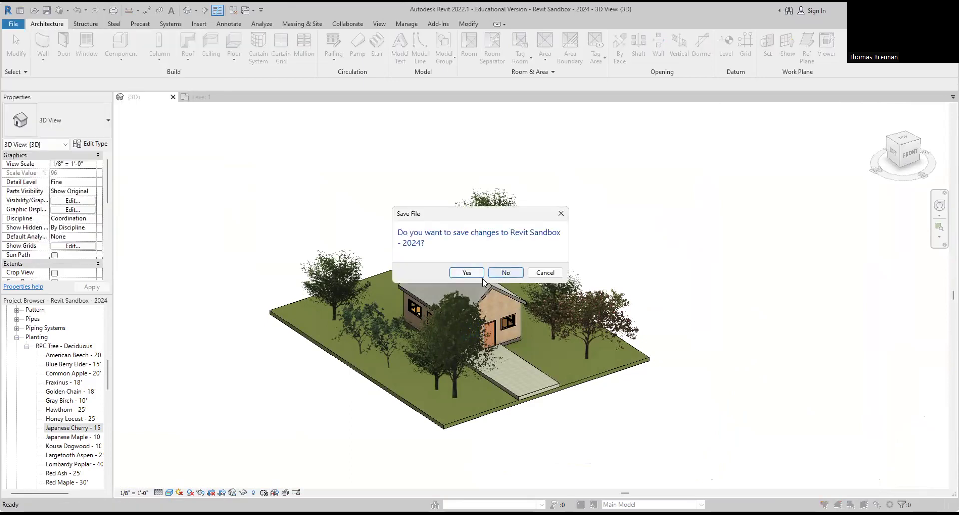
left_click(474, 277)
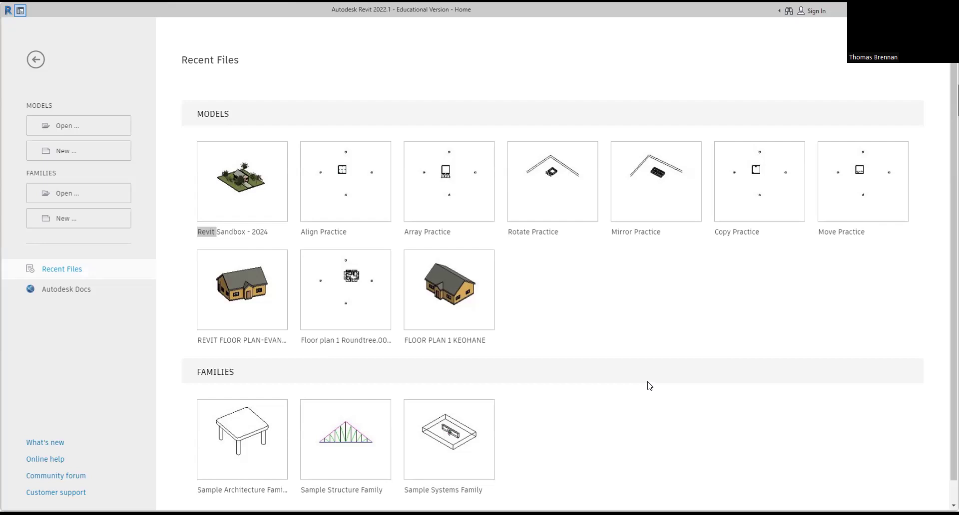
Step: Create a new project from the Downloads template Revit Sandbox - 20241.rte
left_click(93, 155)
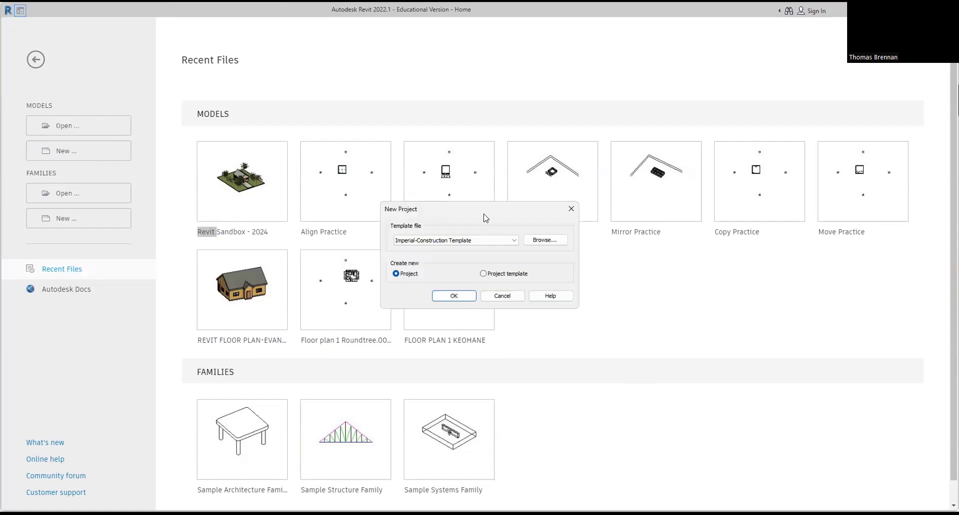
left_click(543, 242)
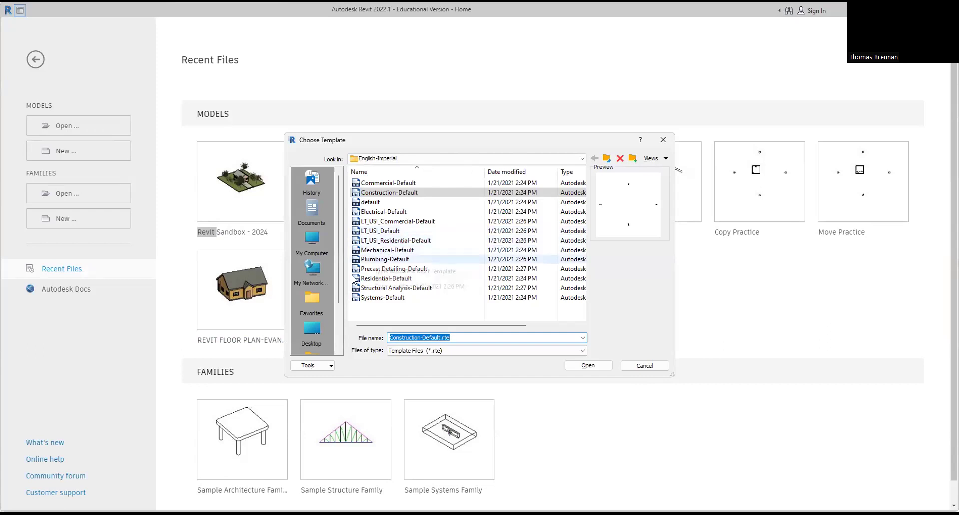
left_click(310, 332)
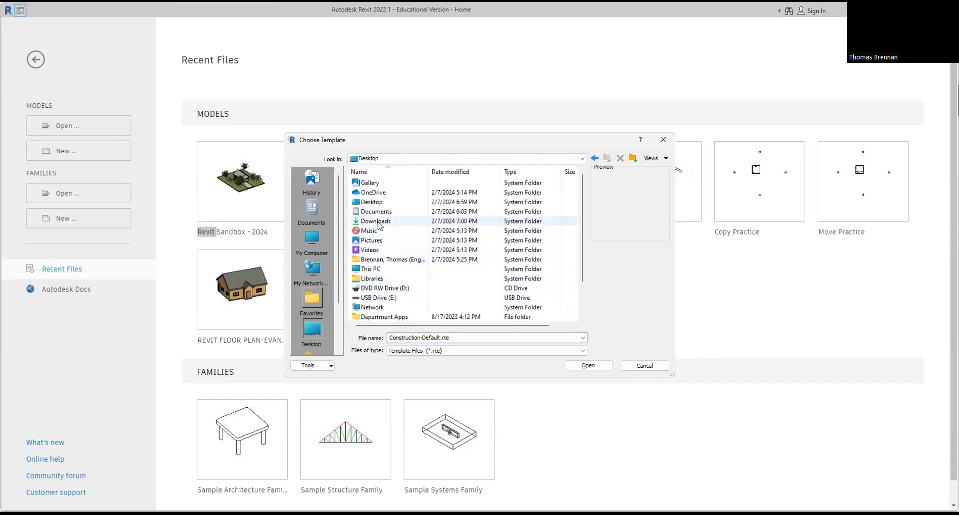
double_click(377, 222)
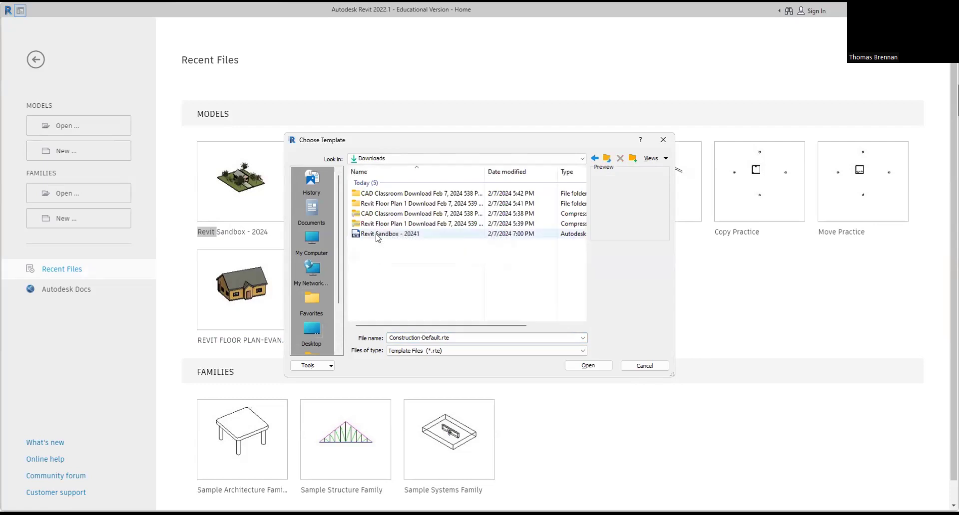
left_click(377, 234)
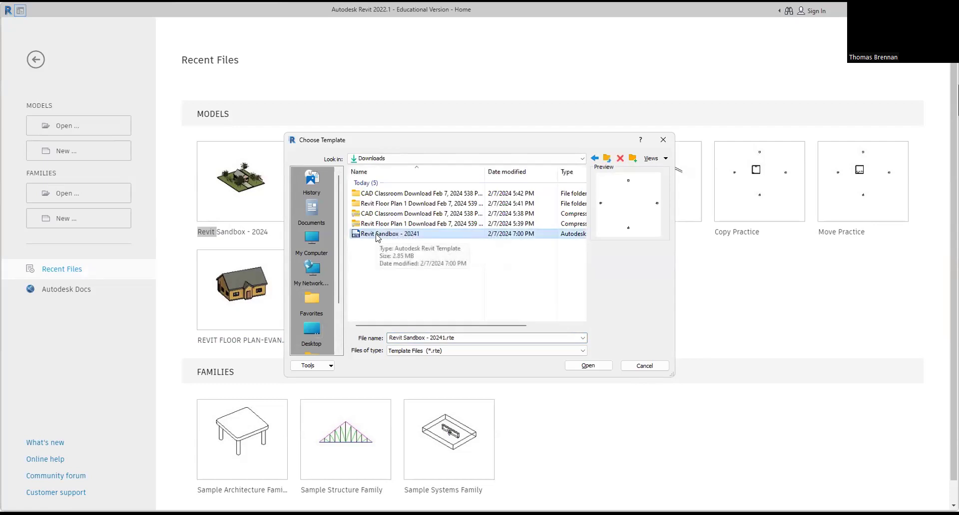
left_click(590, 367)
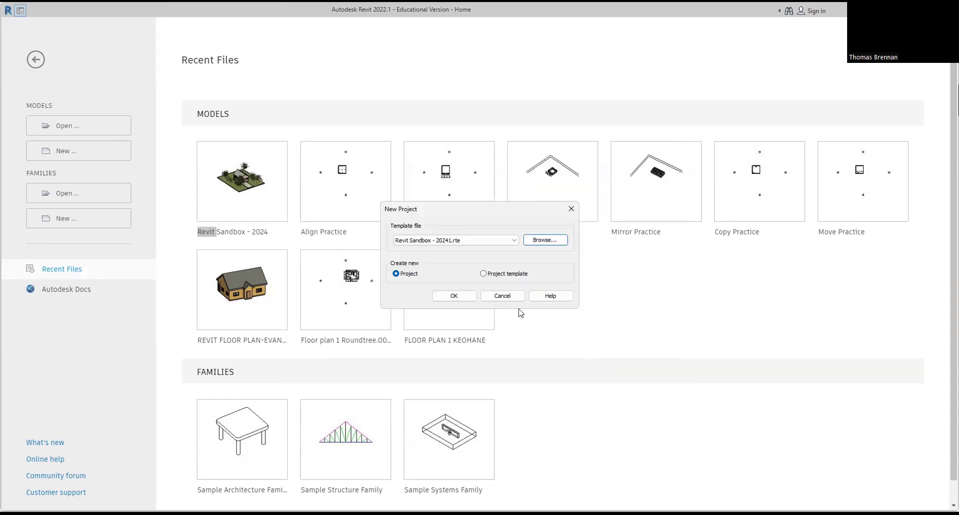
left_click(458, 298)
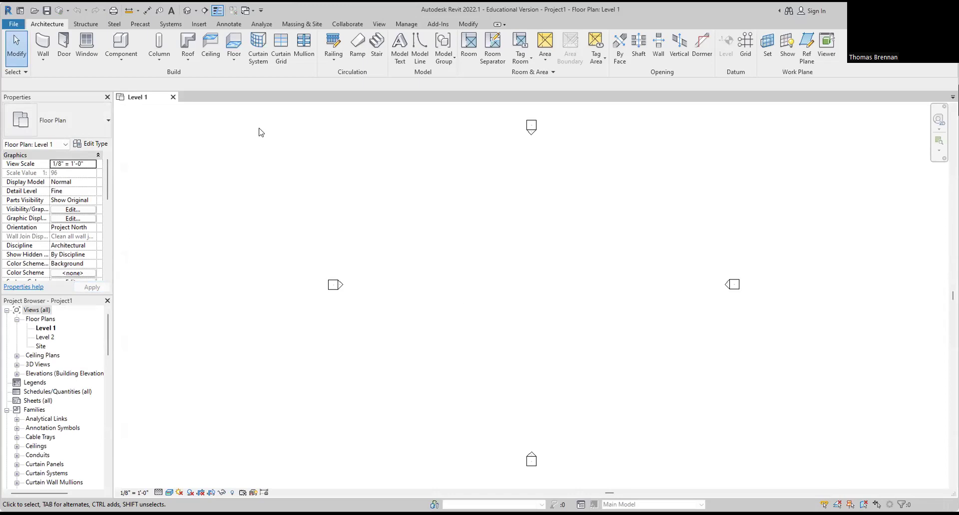
Step: Draw a 72'-0" by 51'-6" rectangle of Cedar Siding walls and view it in 3D
left_click(44, 43)
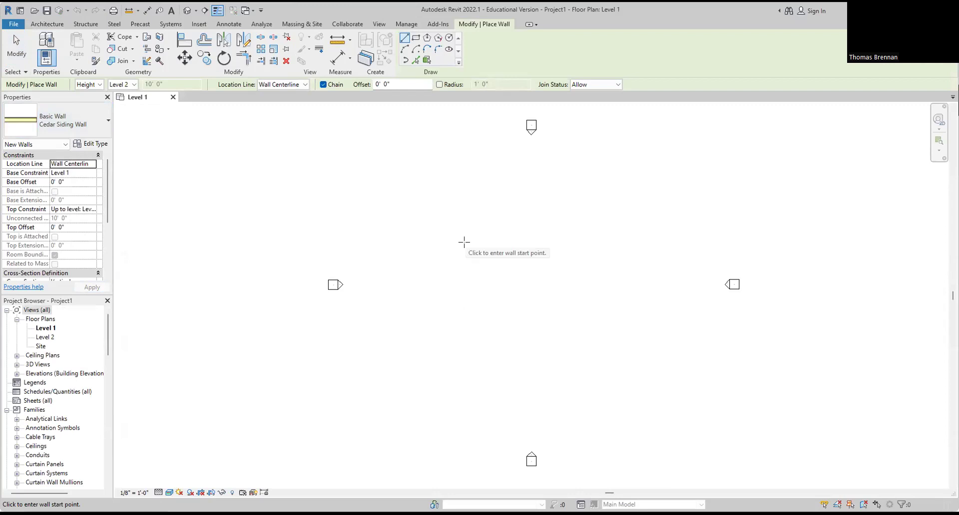
left_click(416, 39)
left_click(459, 380)
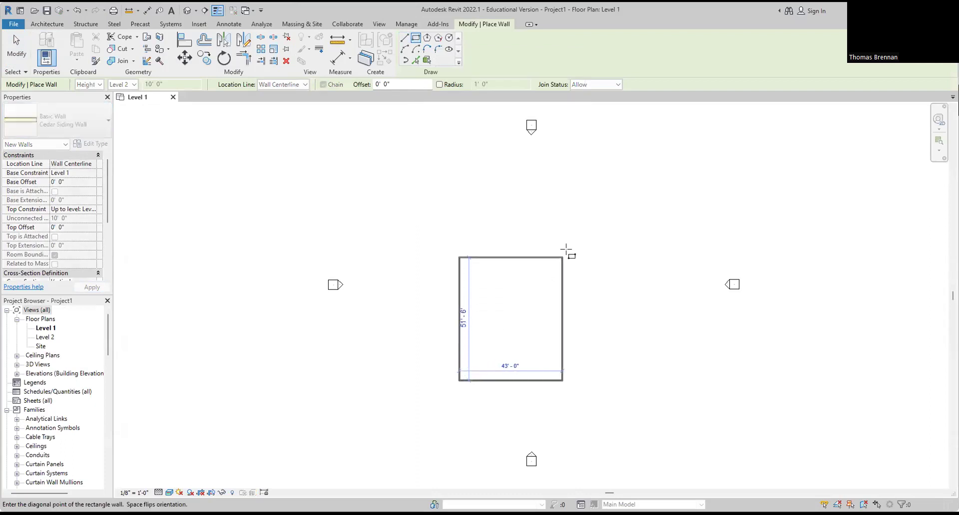
left_click(583, 209)
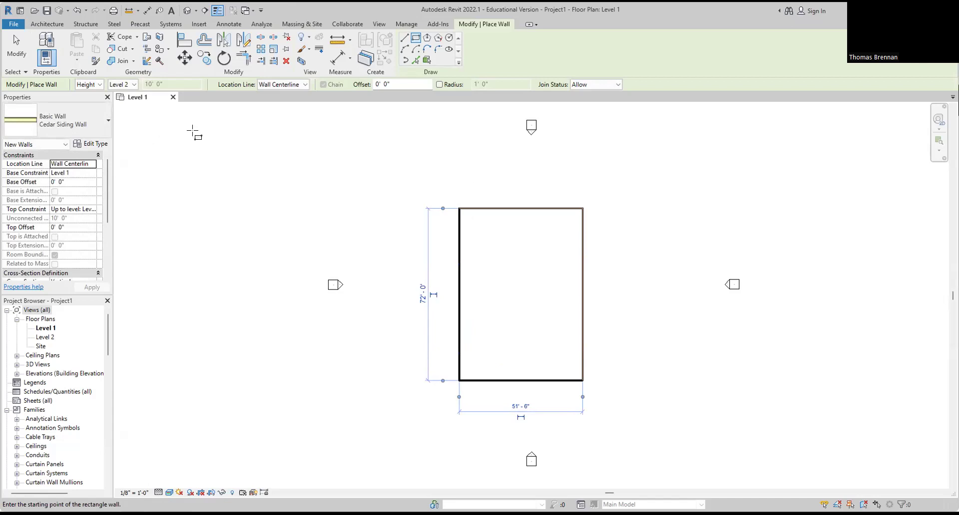
left_click(14, 60)
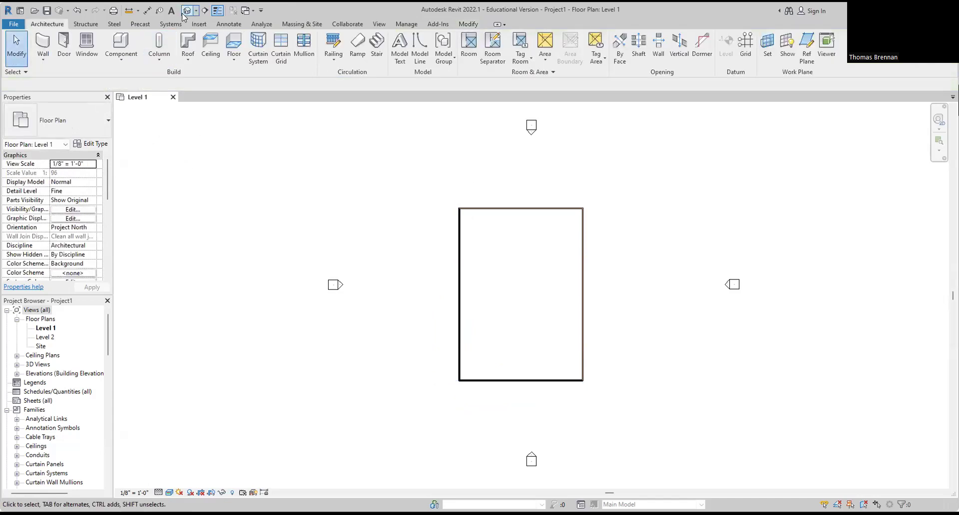
left_click(185, 12)
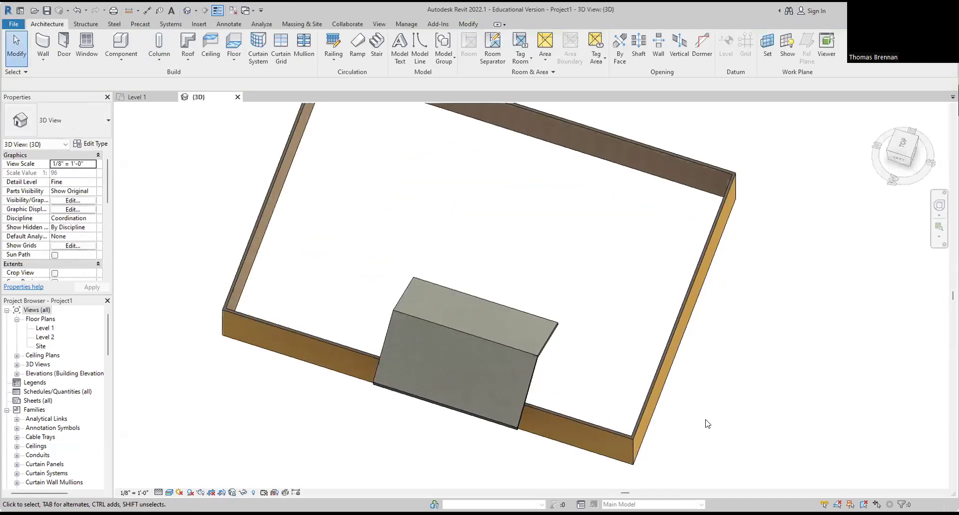
Step: Delete the stray Wood Rafter 8" - Asphalt Shingle roof and frame the four walls
scroll(705, 418, "down", 1)
middle_click_drag(700, 422, 595, 257, "shift")
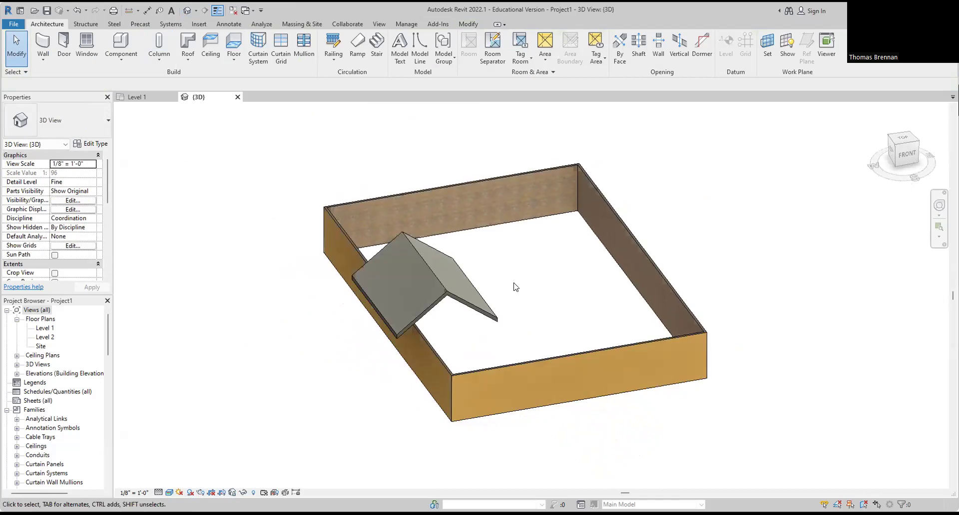
left_click(444, 292)
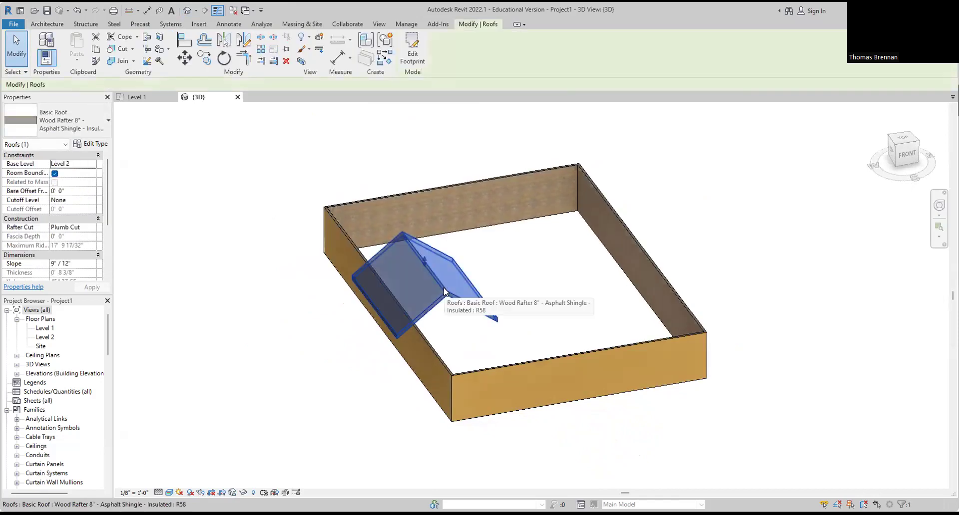
key("Delete")
middle_click_drag(464, 278, 494, 310)
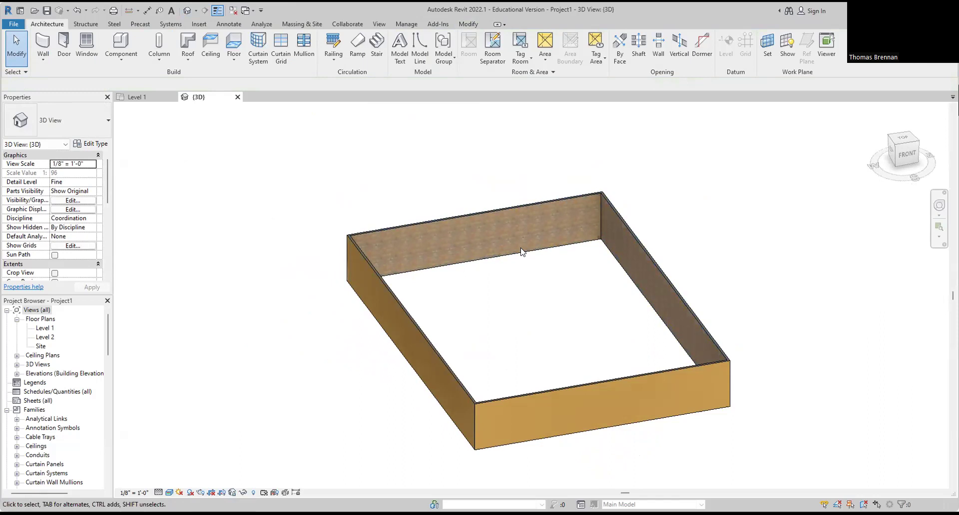
scroll(522, 249, "up", 2)
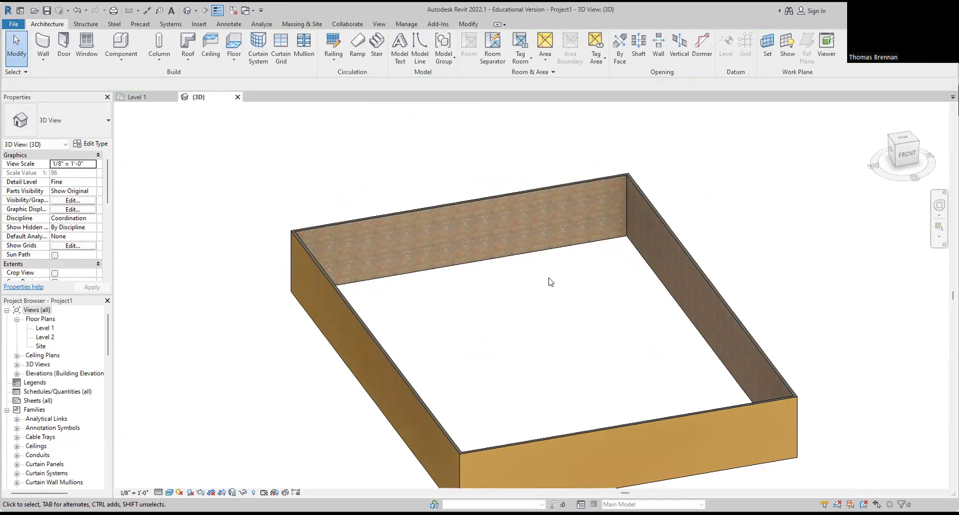
Step: Flip the orientation of the back and right walls
left_click(540, 250)
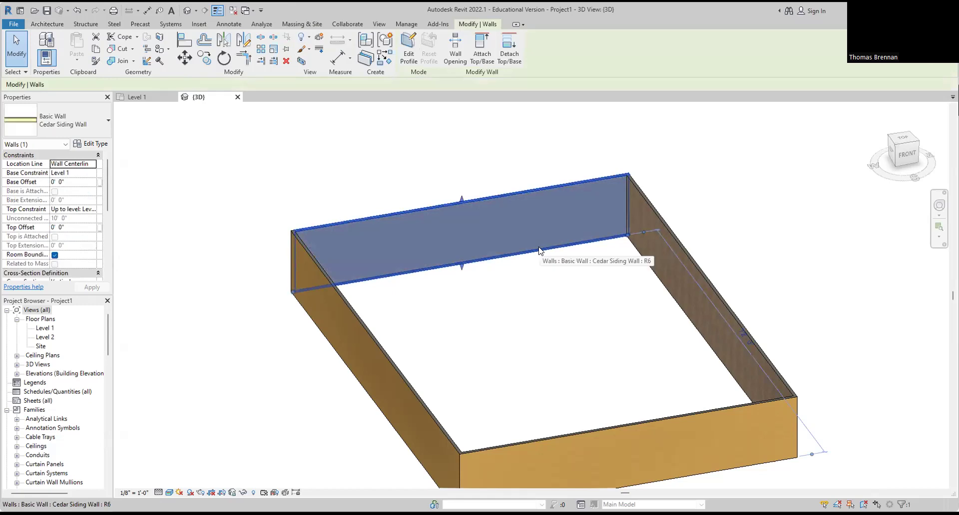
right_click(542, 216)
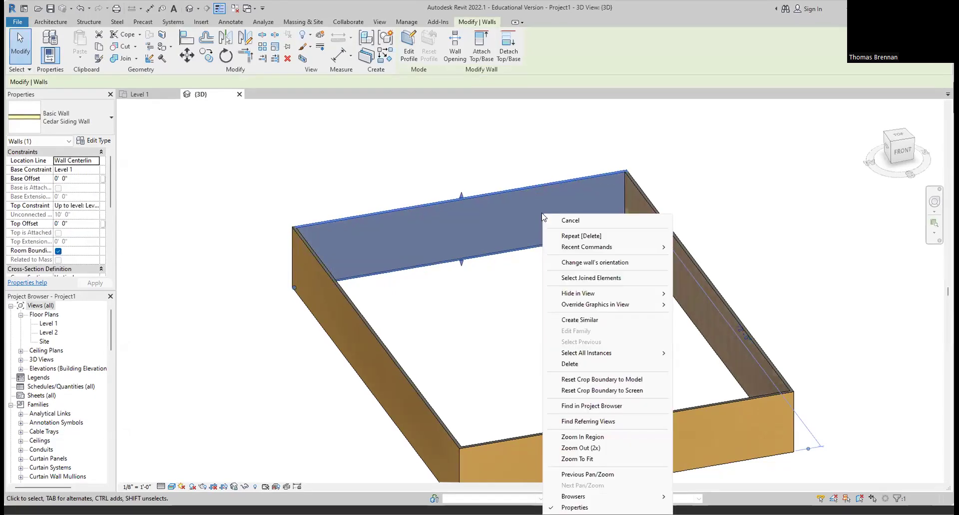
left_click(594, 263)
left_click(606, 284)
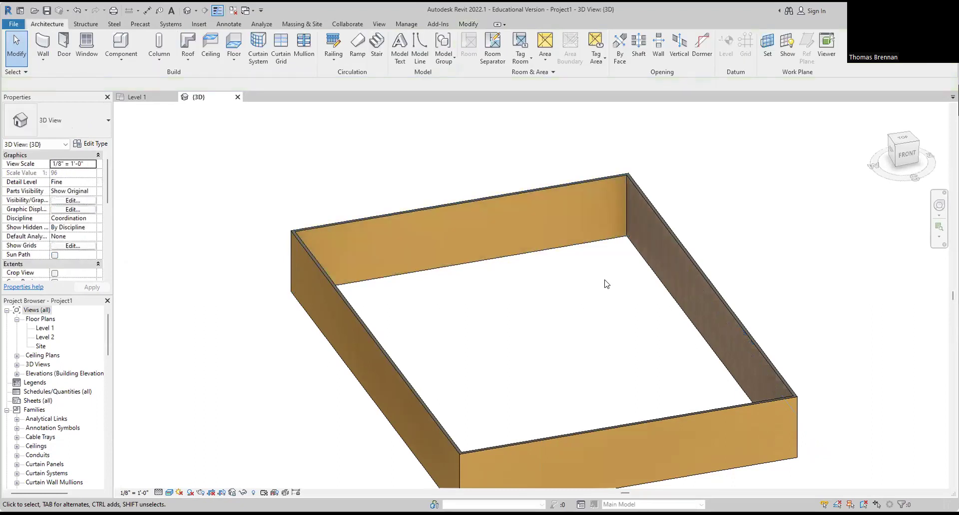
left_click(679, 245)
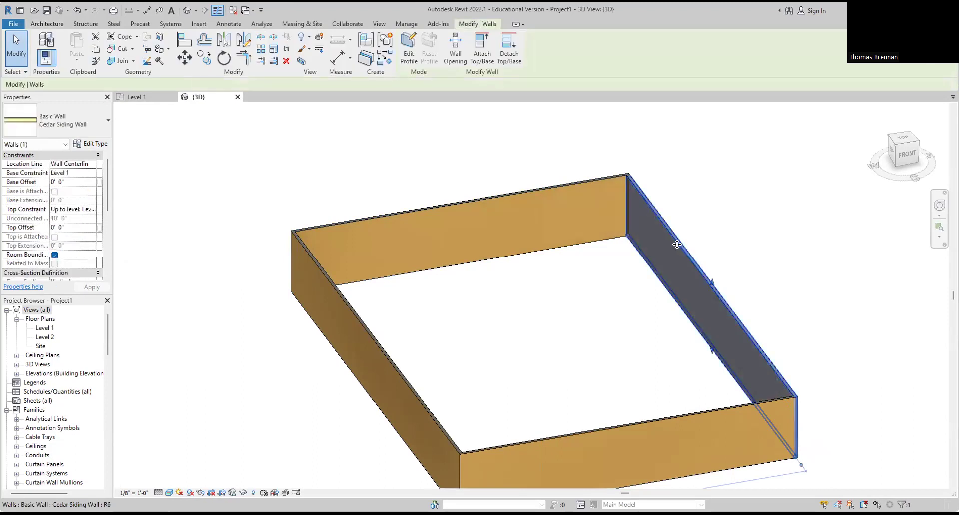
right_click(676, 244)
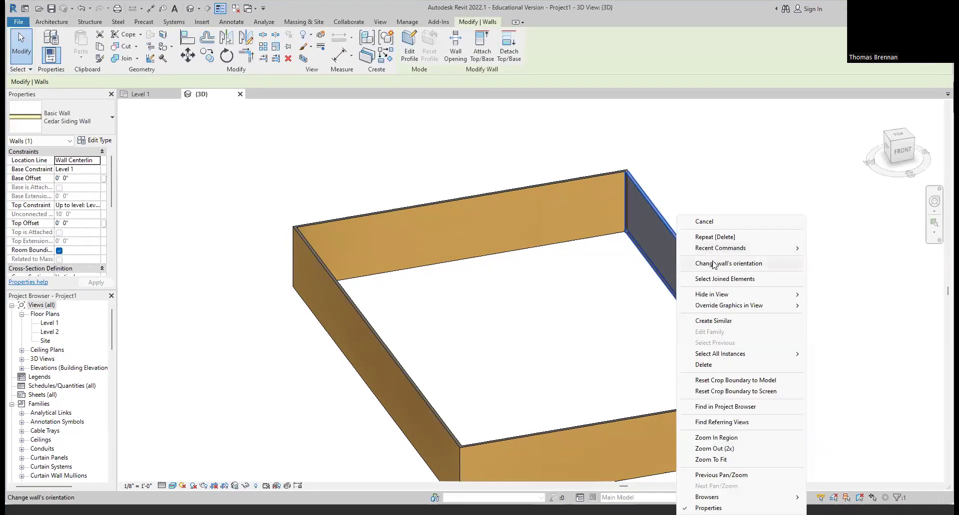
left_click(714, 265)
left_click(725, 255)
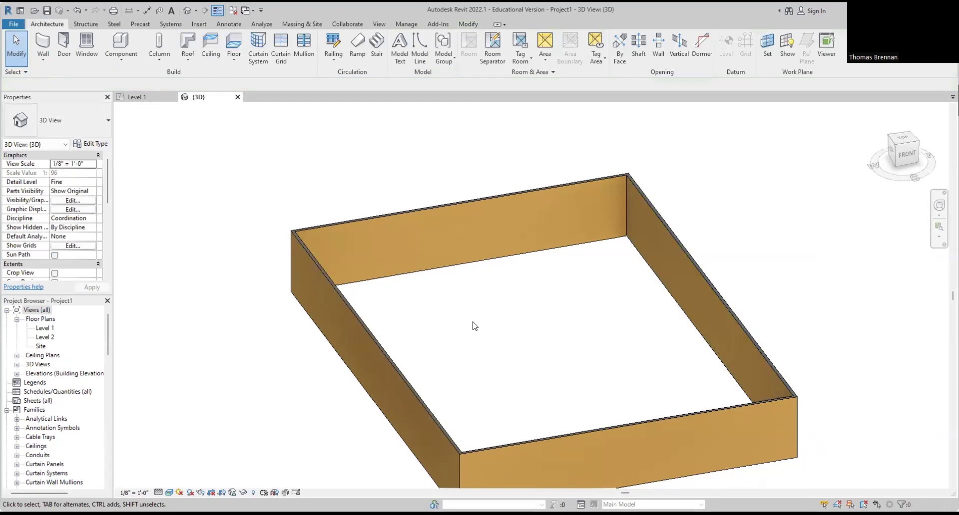
Step: Flip the left and front walls so their cedar siding faces outward
left_click(359, 323)
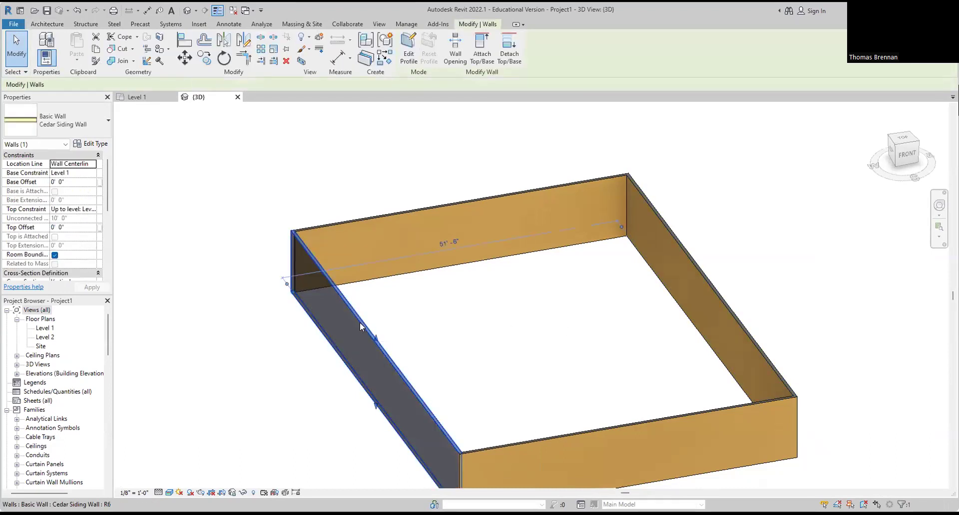
right_click(361, 327)
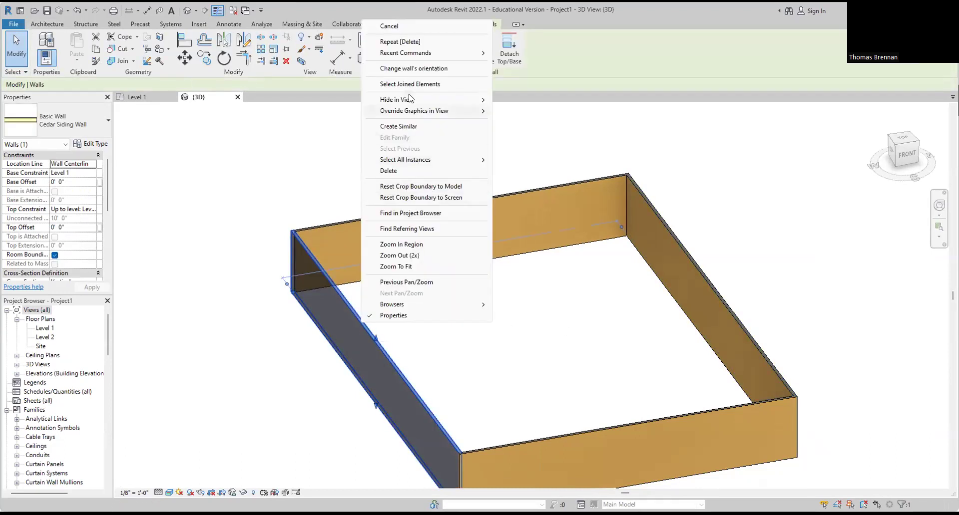
left_click(423, 68)
left_click(446, 279)
scroll(493, 359, "down", 1)
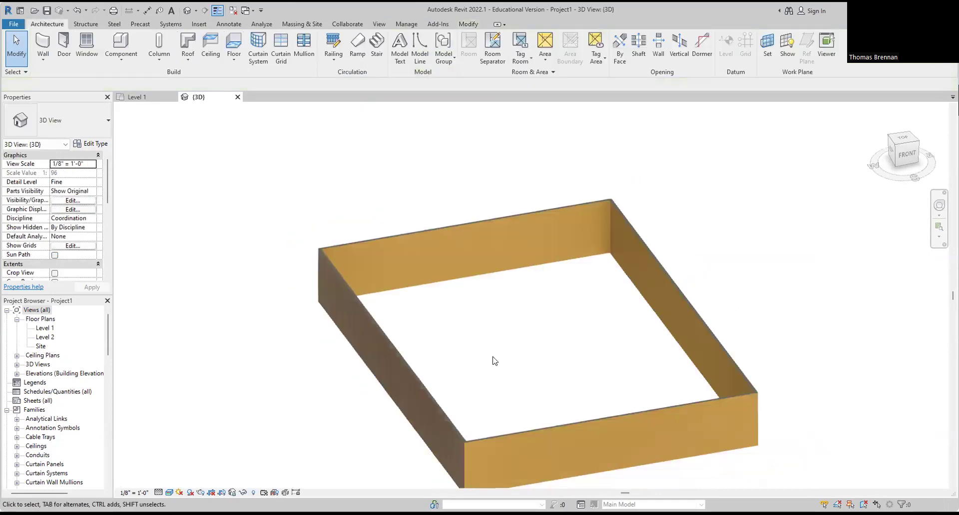
middle_click_drag(504, 422, 496, 343)
left_click(505, 353)
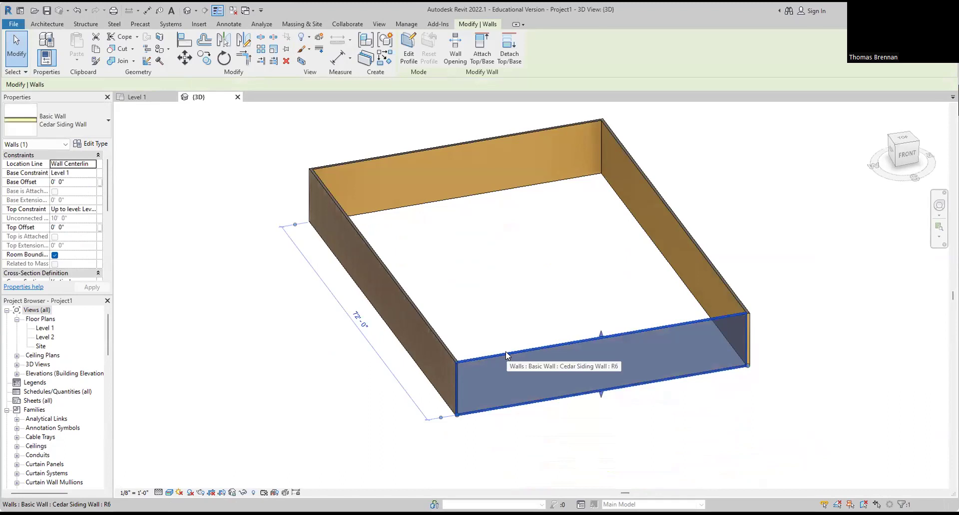
right_click(505, 351)
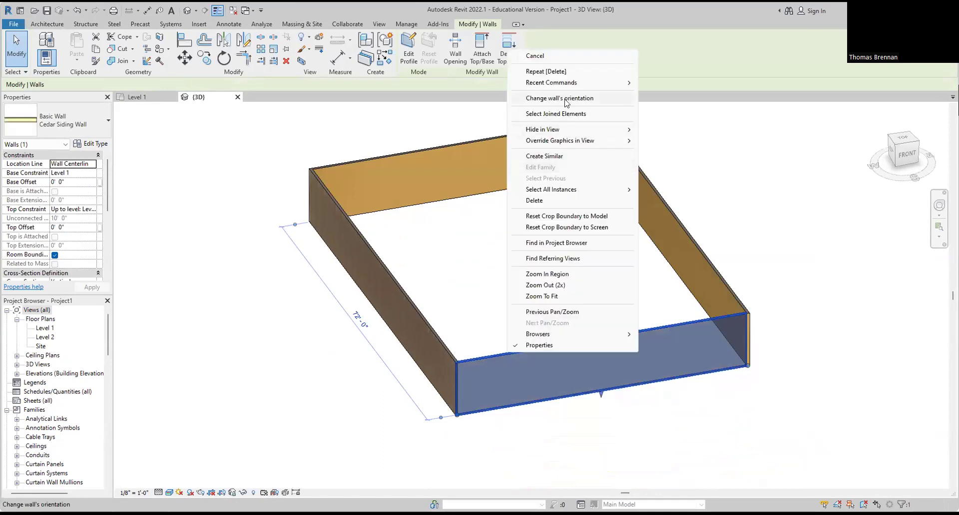
left_click(567, 98)
left_click(764, 400)
Step: Check the left-front corner in 3D, then switch to the Level 1 floor plan
scroll(732, 450, "down", 1)
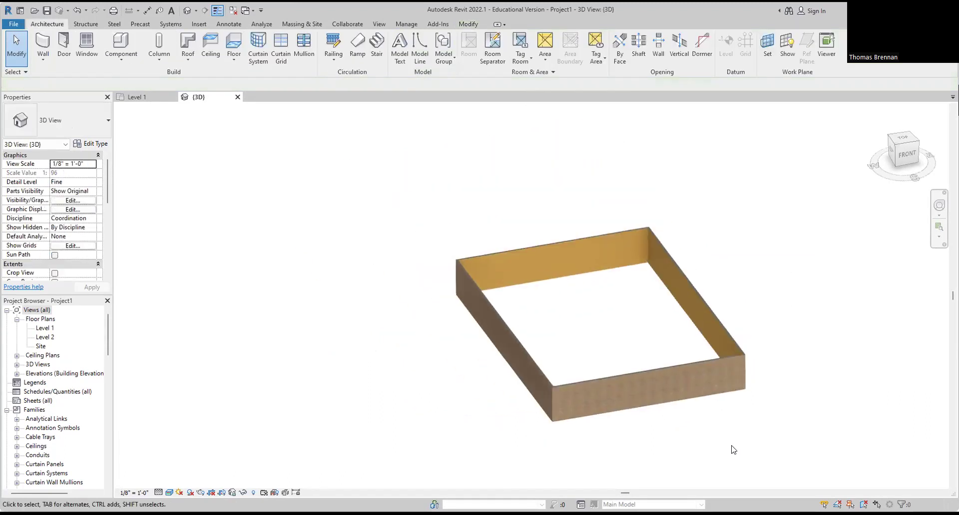
middle_click_drag(599, 456, 675, 422, "shift")
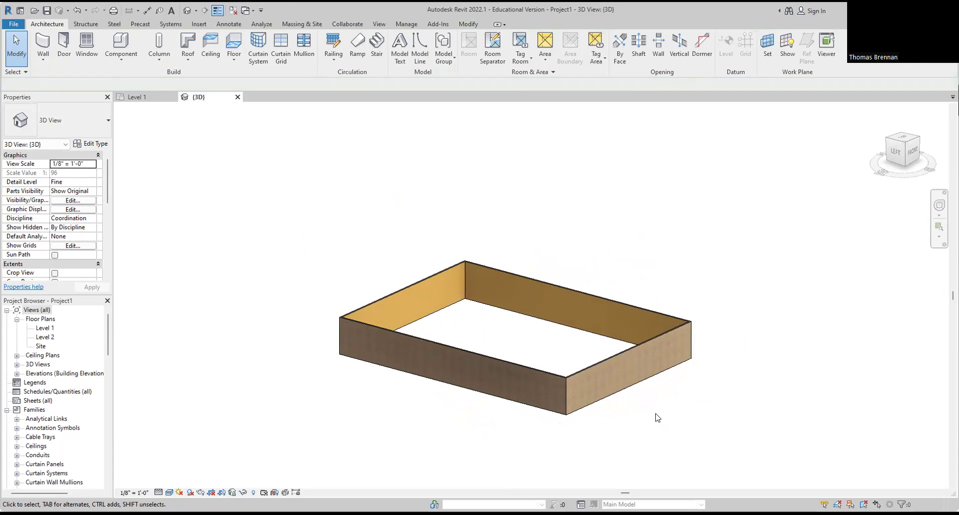
scroll(657, 417, "up", 4)
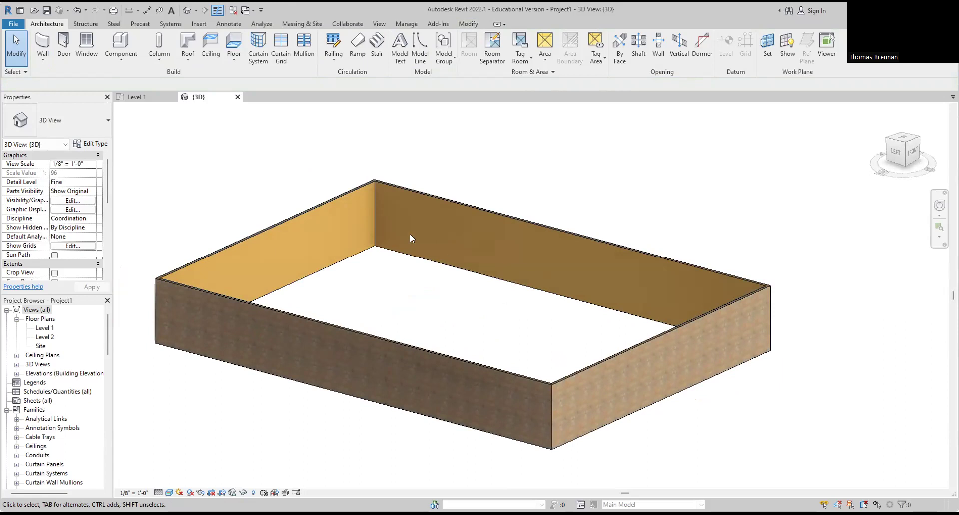
left_click(135, 97)
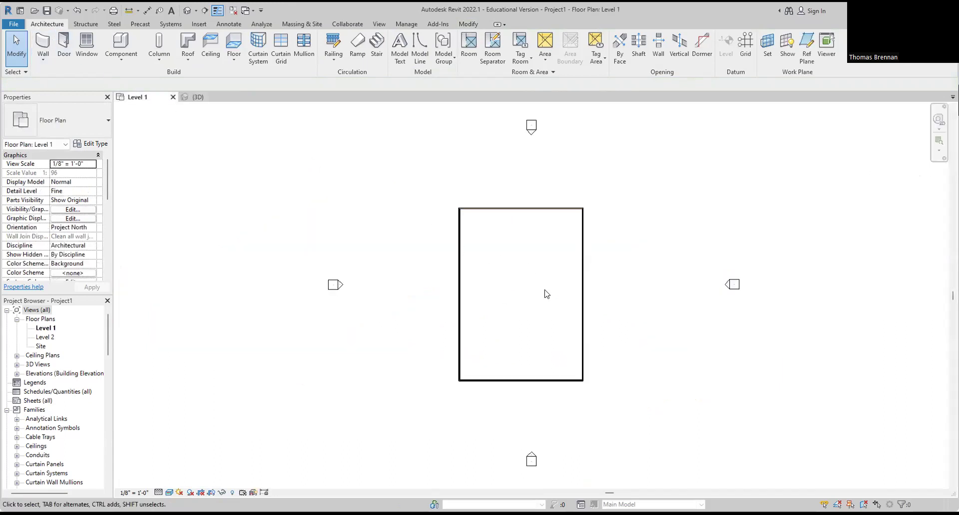
scroll(547, 312, "up", 2)
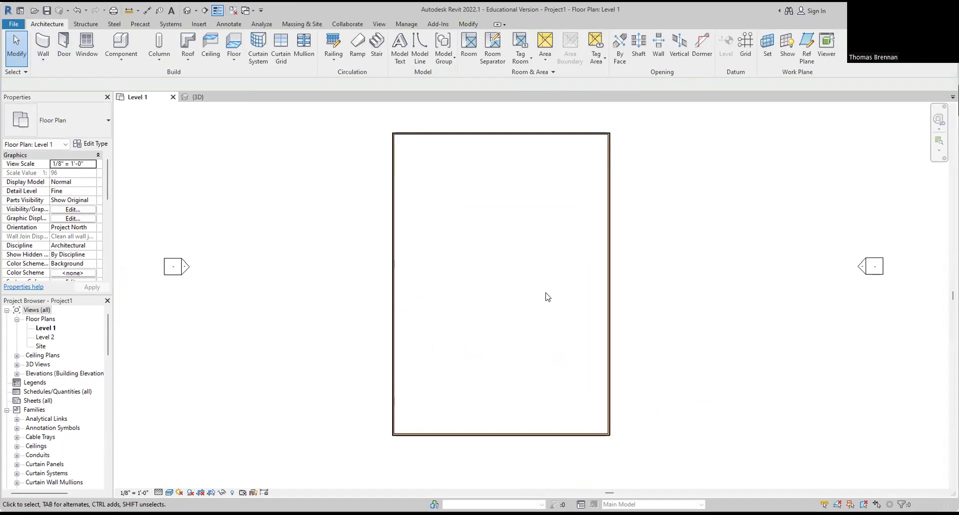
Step: Shorten the 72'-0" room length to 25' via the top wall's temporary dimension
left_click(514, 134)
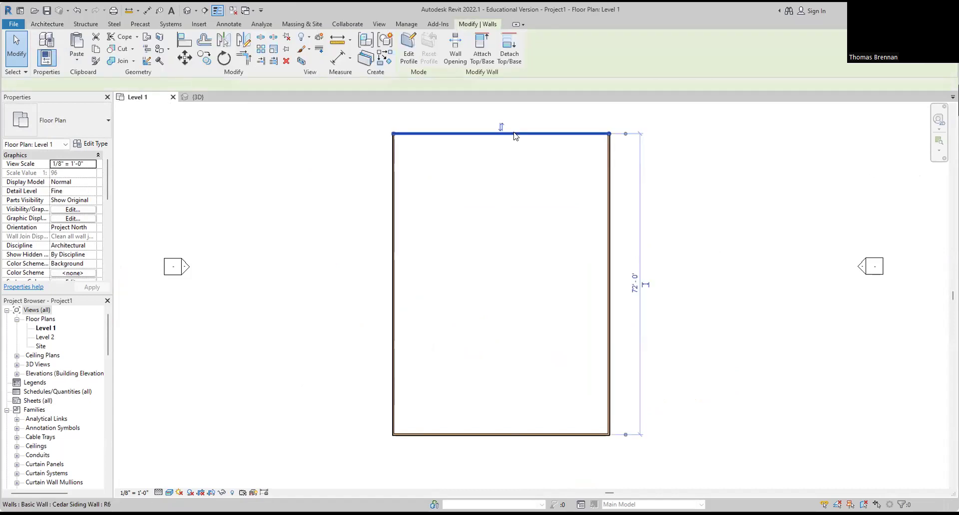
left_click(634, 283)
type("25")
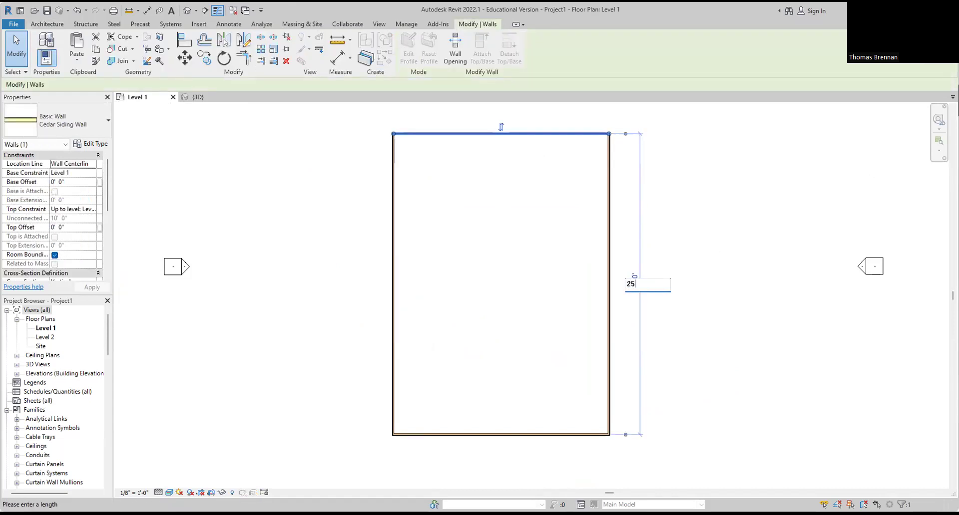
key("Return")
Step: Change the 51'-6" room width to 25', making a square room, and view it in 3D
left_click(609, 399)
left_click(490, 460)
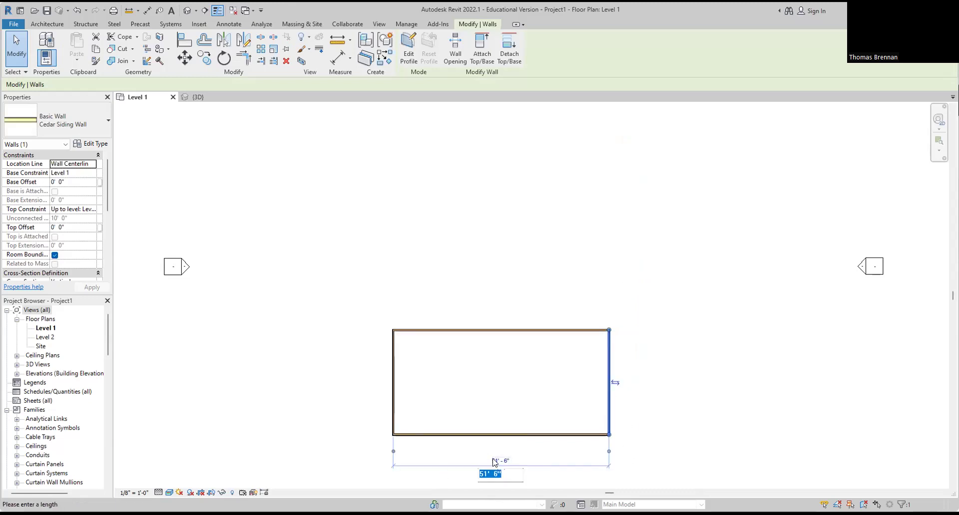
type("25")
key("Return")
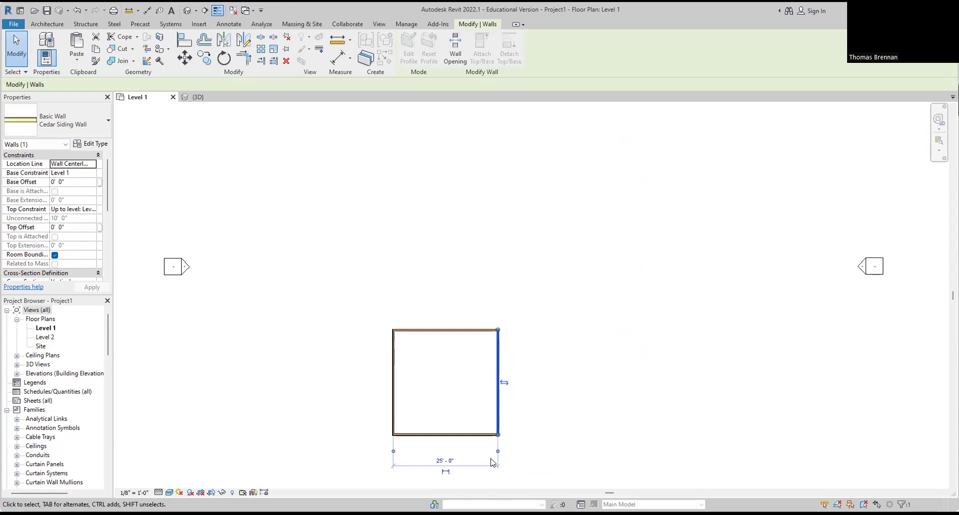
left_click(448, 451)
scroll(448, 447, "up", 3)
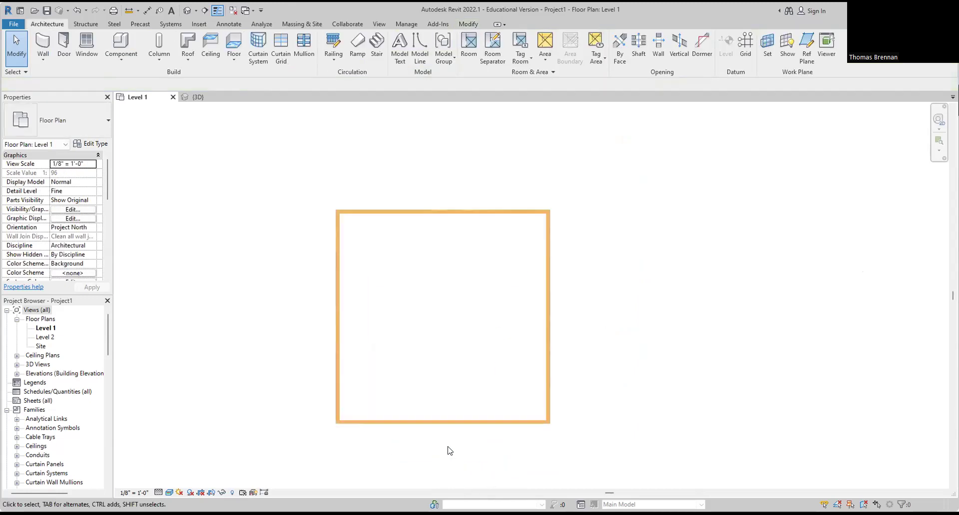
middle_click_drag(451, 444, 472, 448)
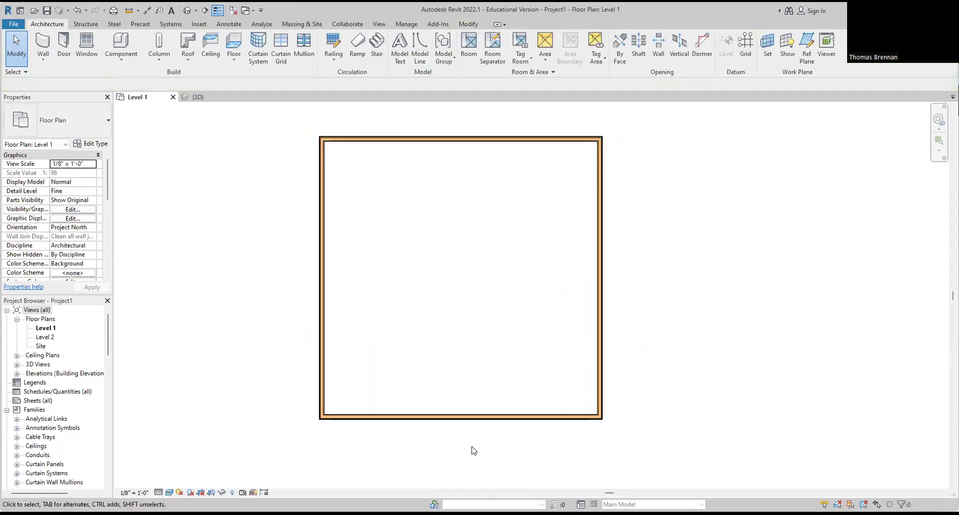
left_click(192, 97)
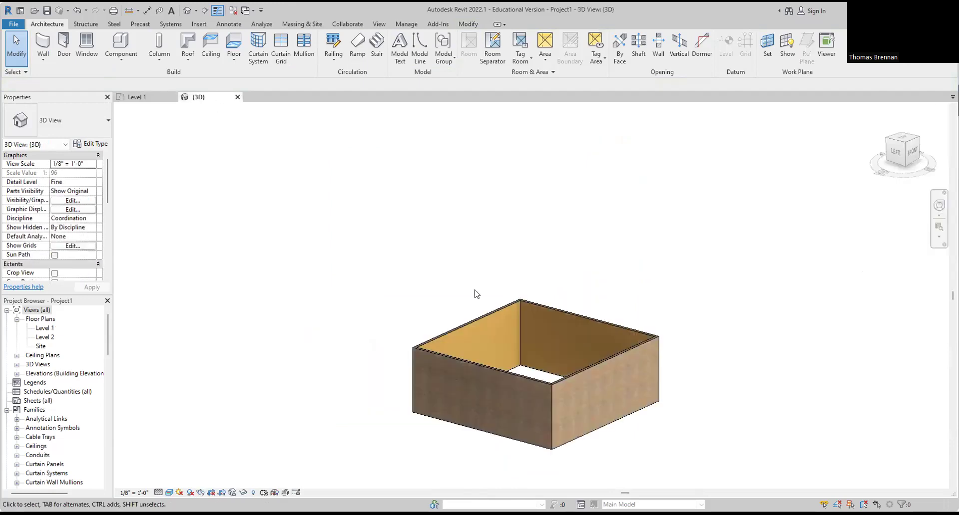
Step: Check the right front wall's length, then return to the Level 1 plan and recentre the room
scroll(638, 454, "up", 3)
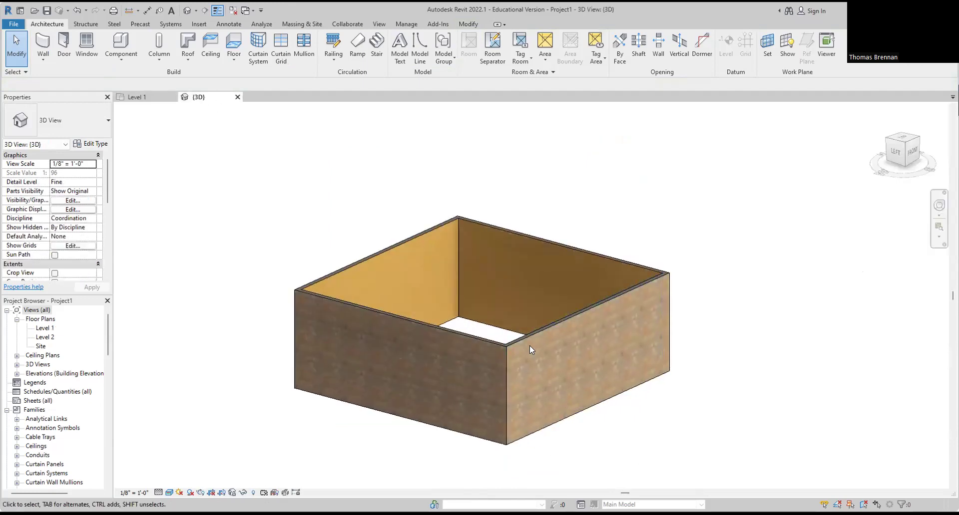
left_click(516, 340)
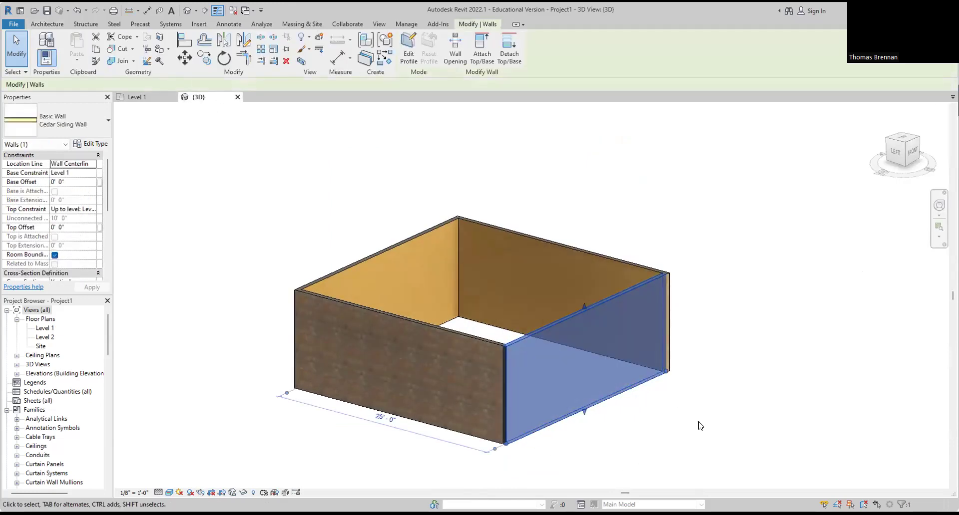
left_click(707, 397)
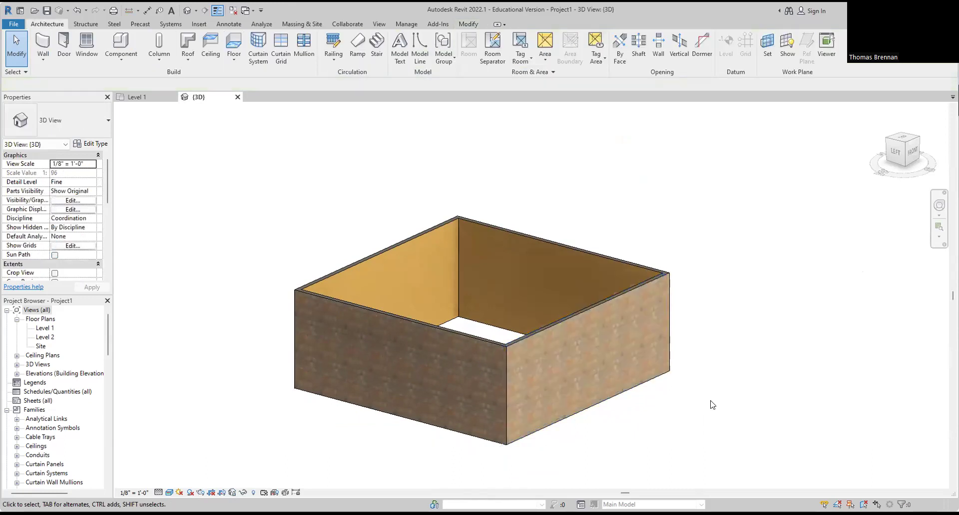
scroll(709, 408, "down", 1)
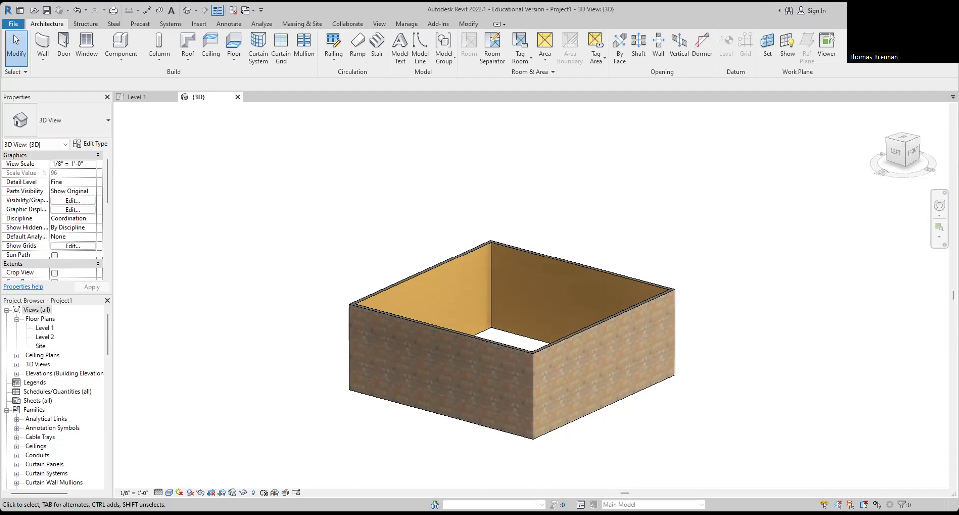
left_click(132, 97)
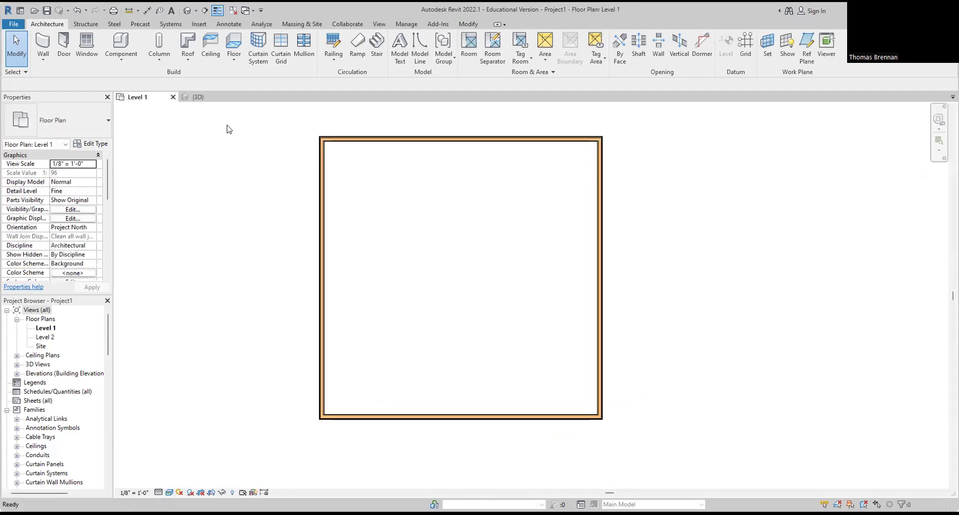
middle_click_drag(452, 253, 506, 284)
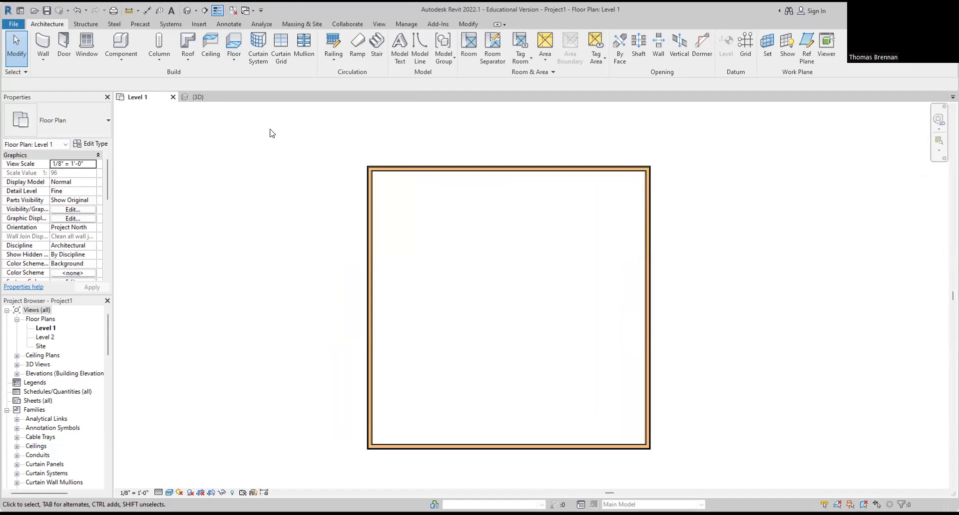
Step: Start an architectural floor using the Wood Joist 10" - Wood Finish type
left_click(235, 60)
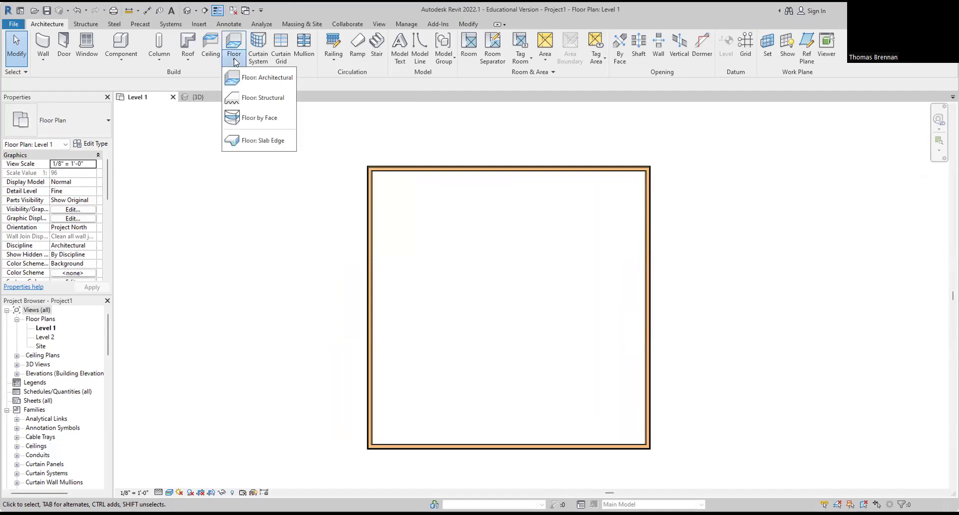
left_click(254, 80)
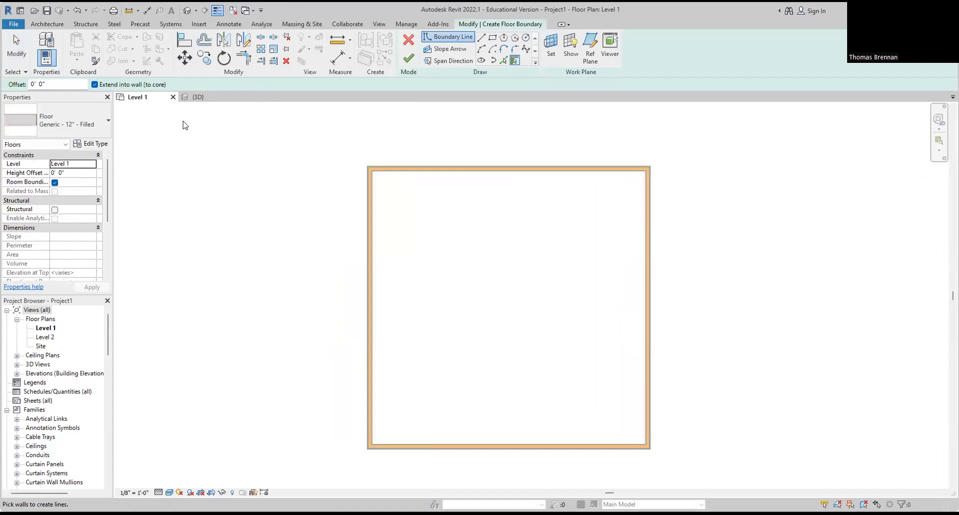
left_click(106, 125)
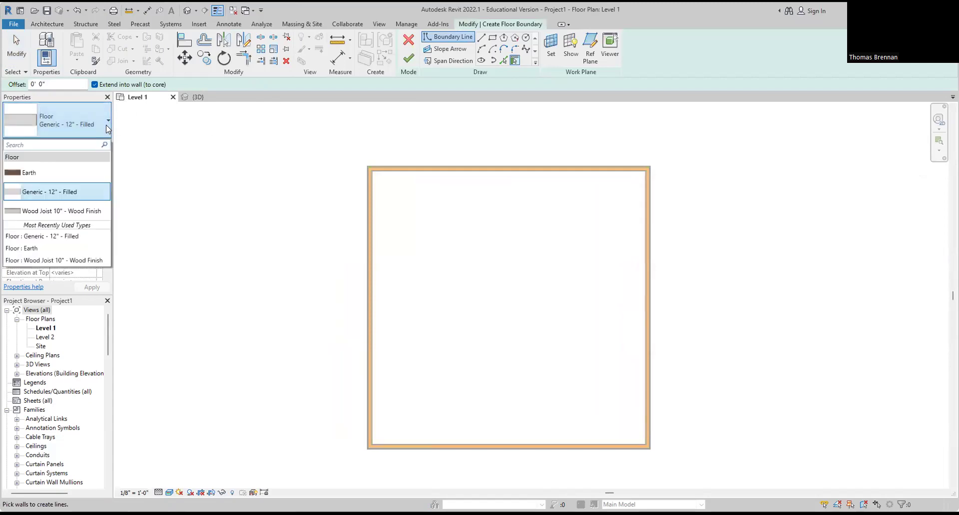
mouse_move(67, 214)
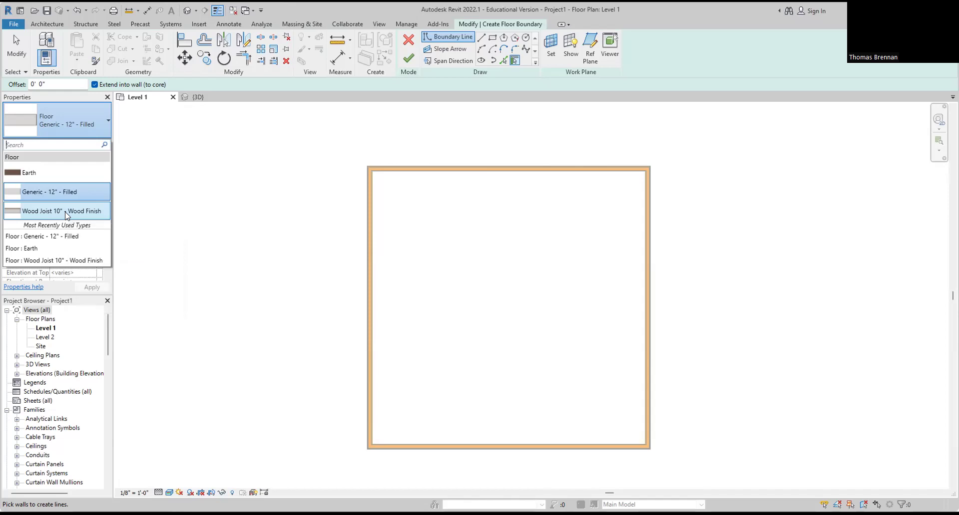
left_click(66, 212)
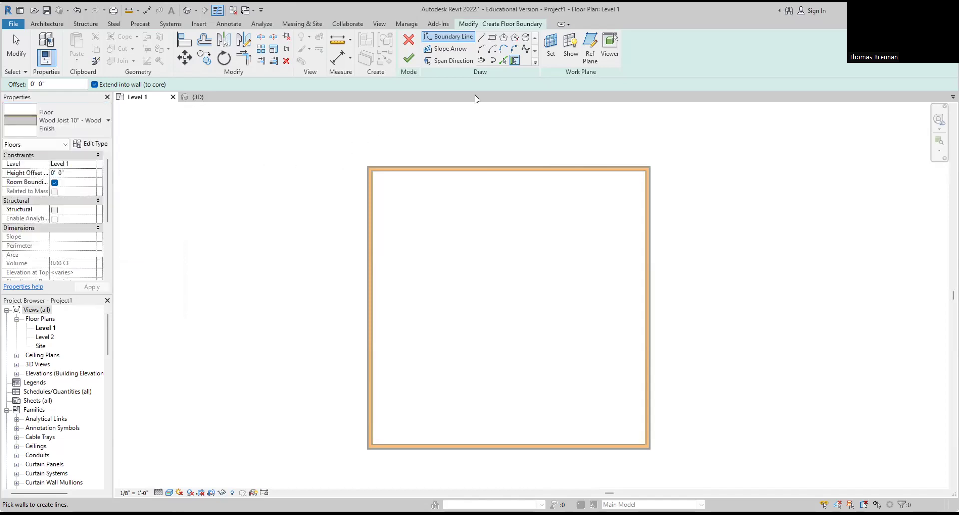
Step: Draw a rectangular boundary across the wall corners, finish the floor, and view it in 3D
left_click(492, 39)
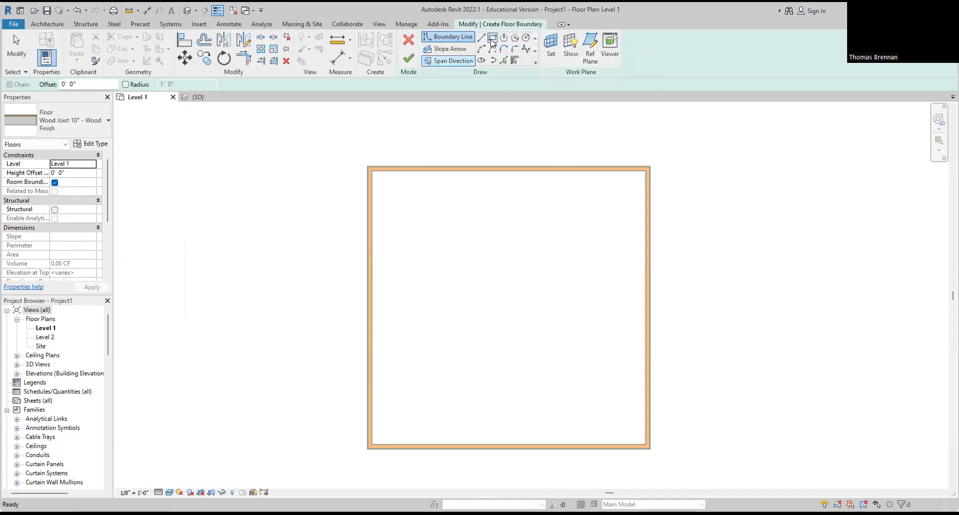
left_click(366, 166)
left_click(650, 449)
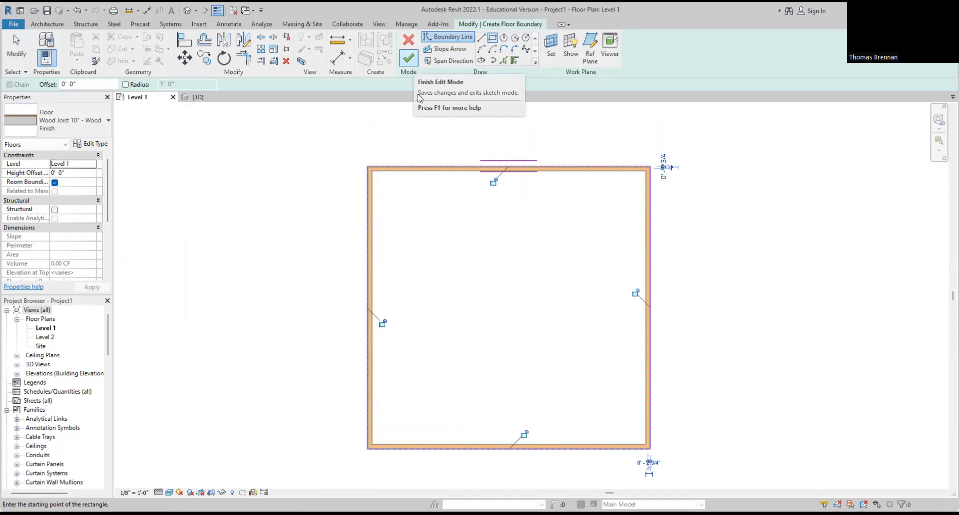
left_click(409, 59)
left_click(197, 97)
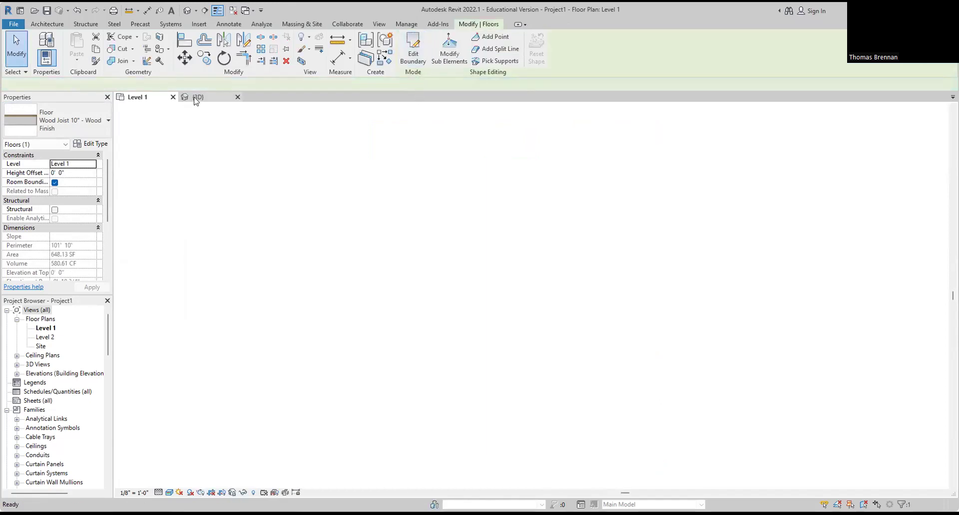
Step: Deselect the new floor, then orbit and pan the 3D view to inspect it
left_click(716, 404)
middle_click_drag(721, 411, 768, 392, "shift")
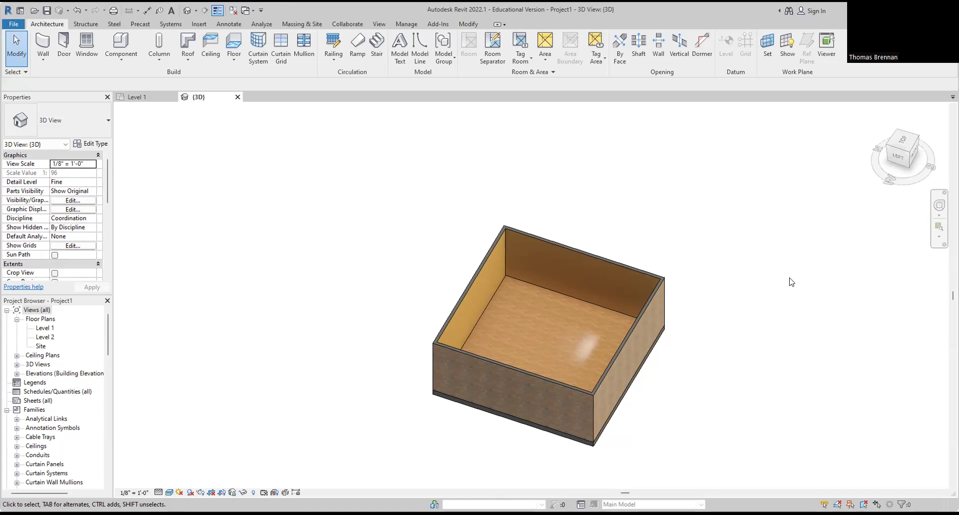
scroll(737, 406, "down", 2)
middle_click_drag(736, 406, 664, 377)
Step: Return to the Level 1 floor plan and pan out to leave room around the house
left_click(134, 97)
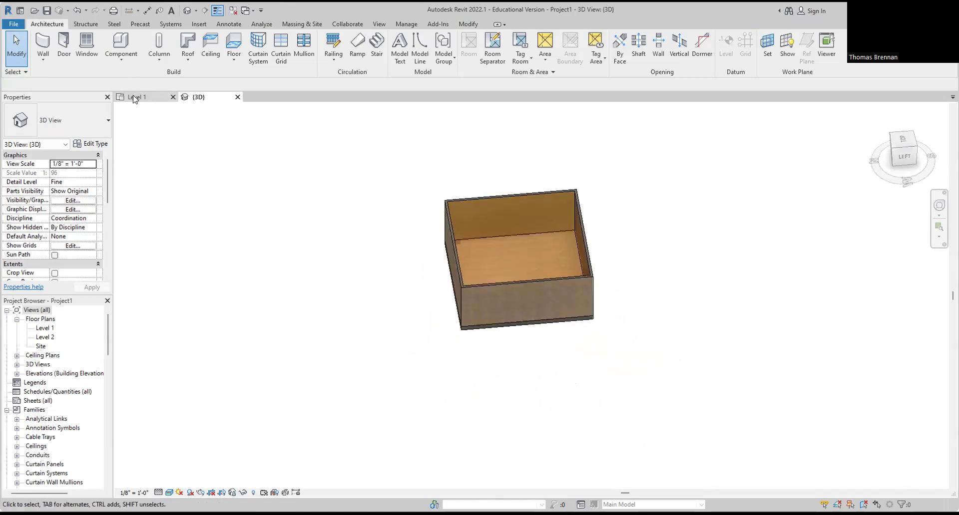
scroll(646, 283, "down", 3)
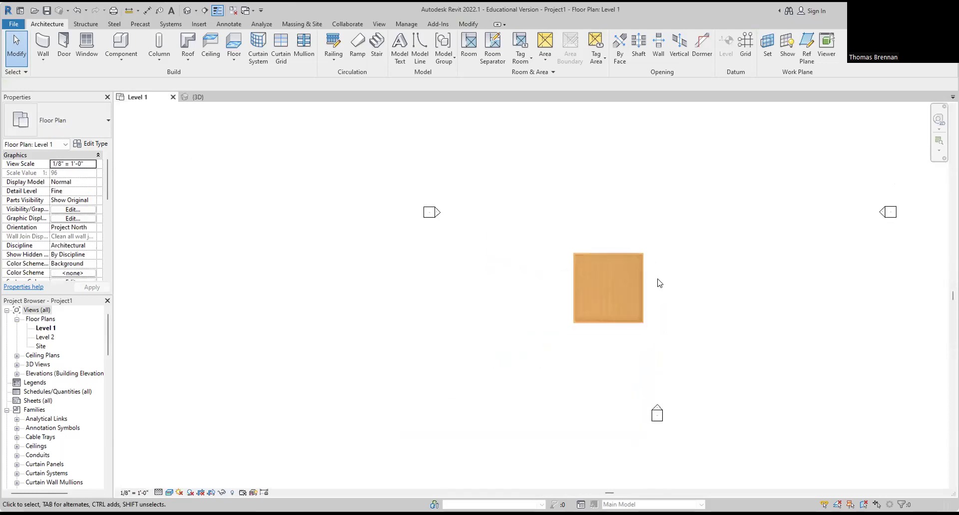
middle_click_drag(678, 292, 589, 295)
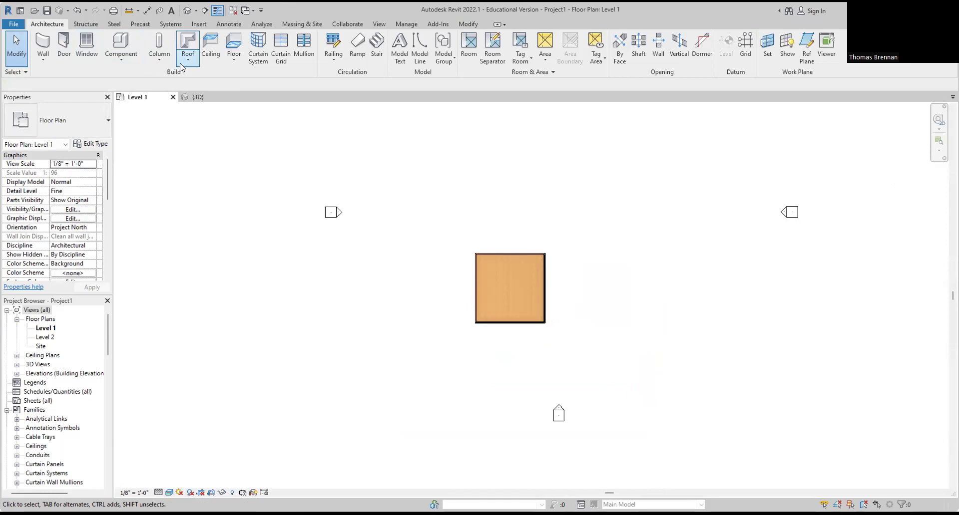
Step: Start a new architectural floor using the Earth floor type
left_click(234, 61)
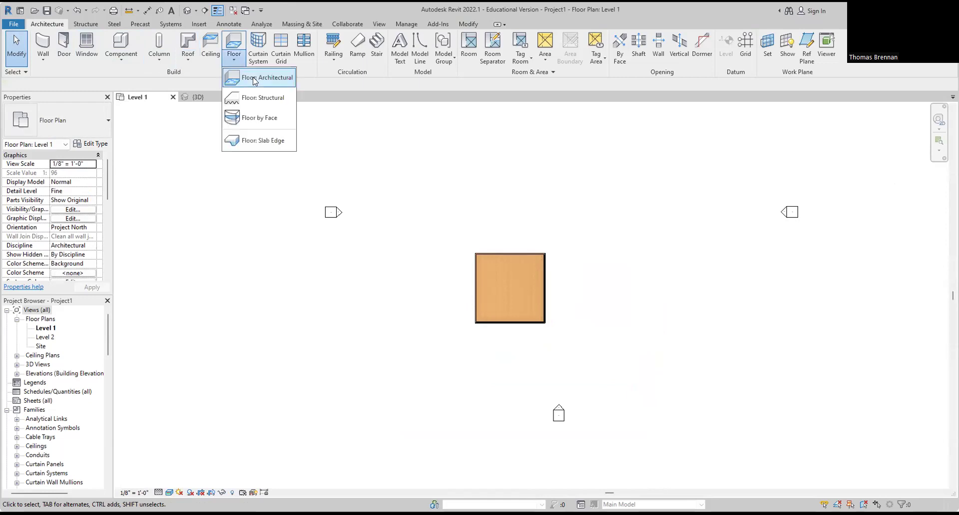
left_click(254, 80)
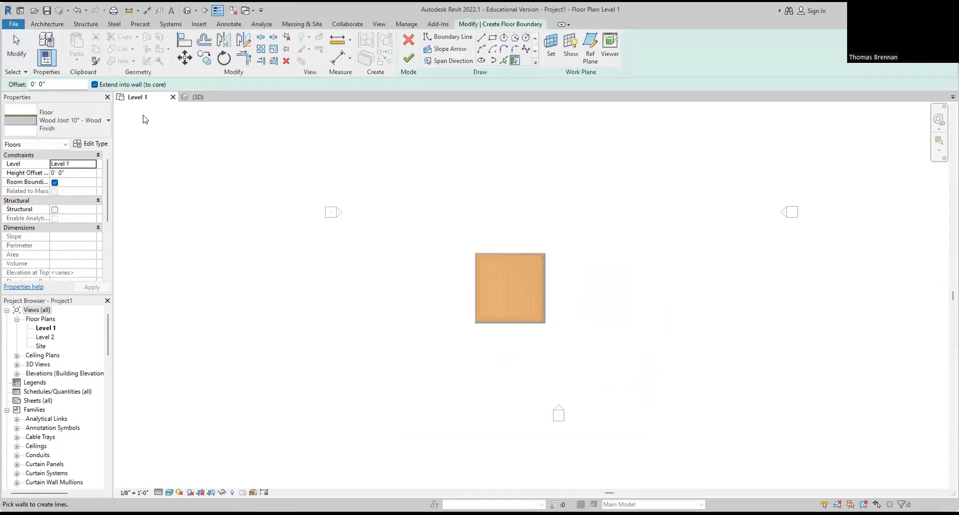
left_click(105, 128)
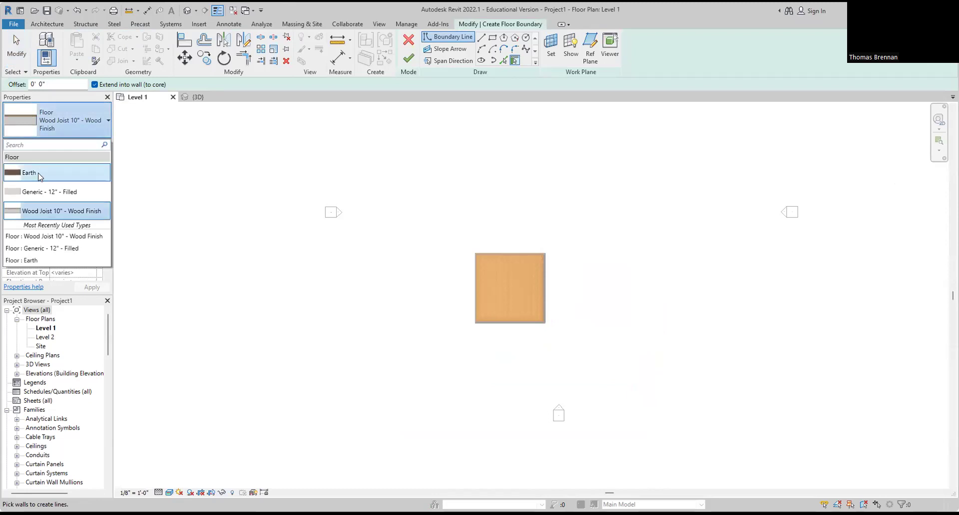
mouse_move(40, 177)
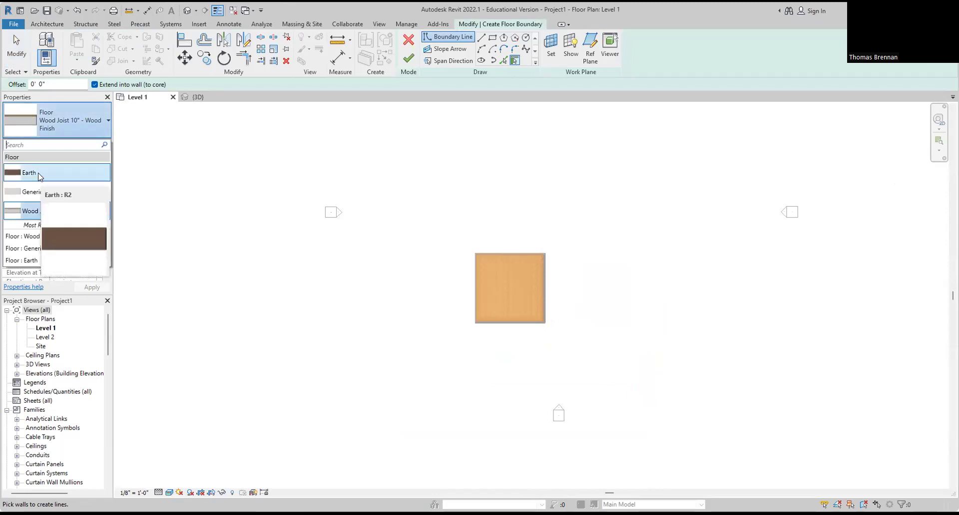
left_click(40, 173)
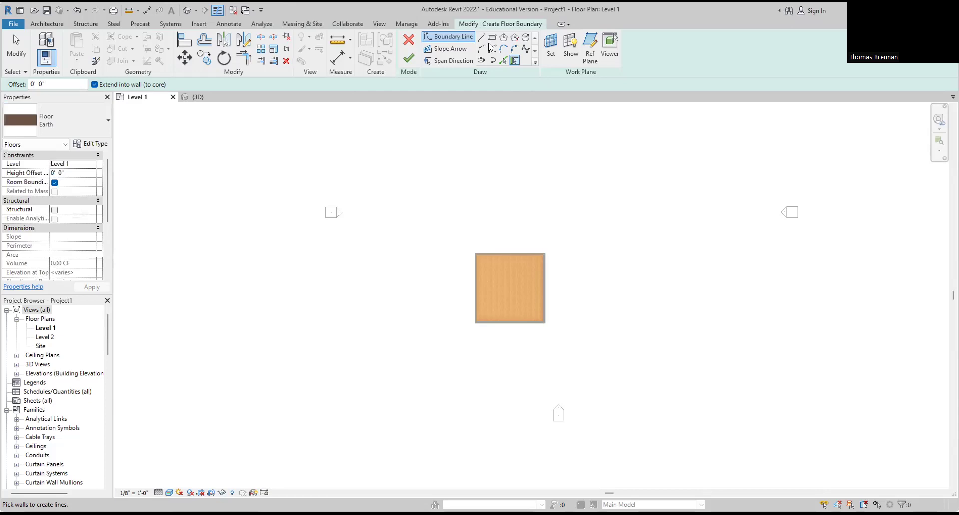
Step: Draw a rectangle around the house to create the 5792 SF Earth slab
left_click(492, 40)
left_click(426, 133)
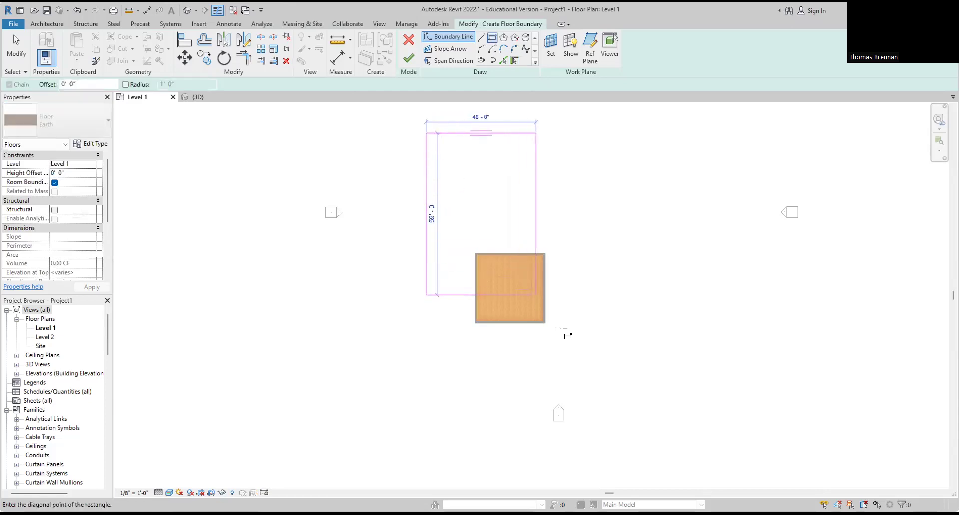
left_click(601, 382)
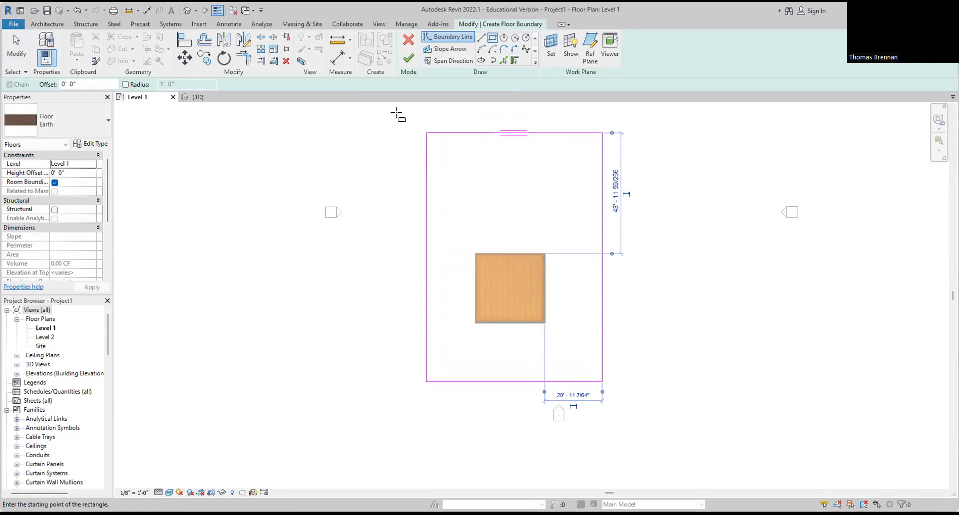
left_click(409, 58)
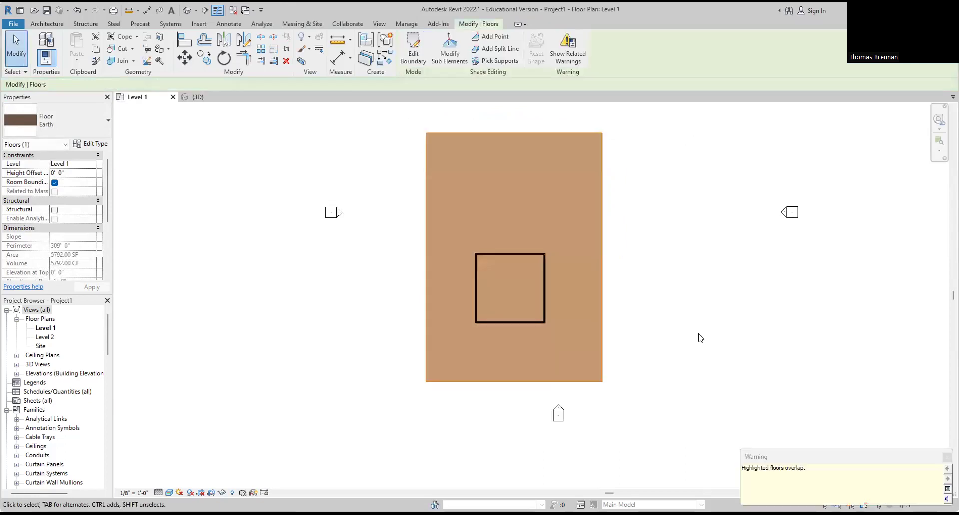
left_click(700, 338)
scroll(533, 328, "up", 3)
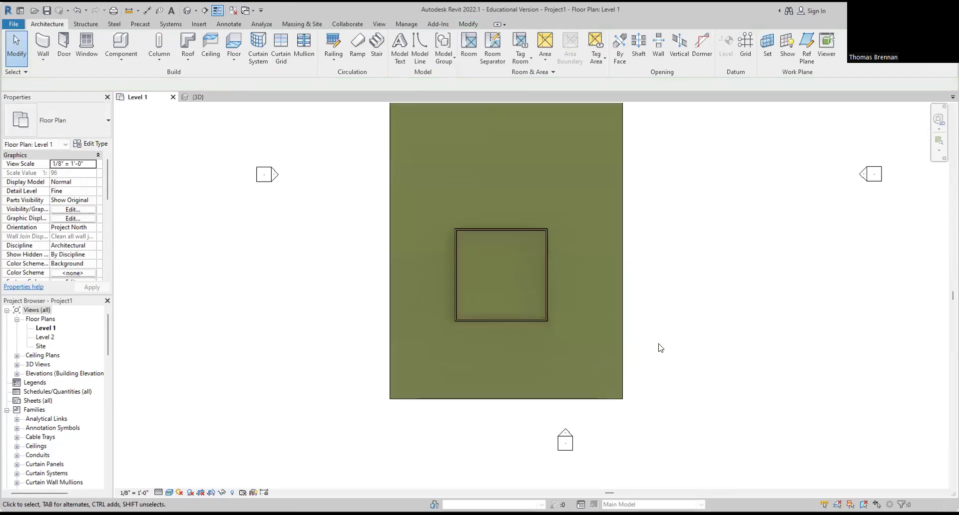
scroll(658, 344, "down", 3)
middle_click_drag(662, 343, 637, 348)
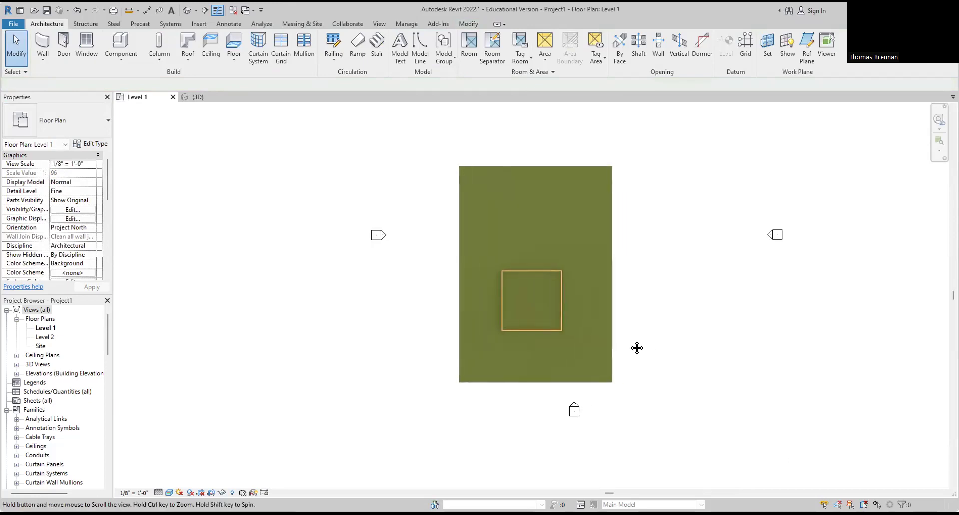
Step: In the 3D view, select the Earth slab and widen the Properties panel
left_click(205, 98)
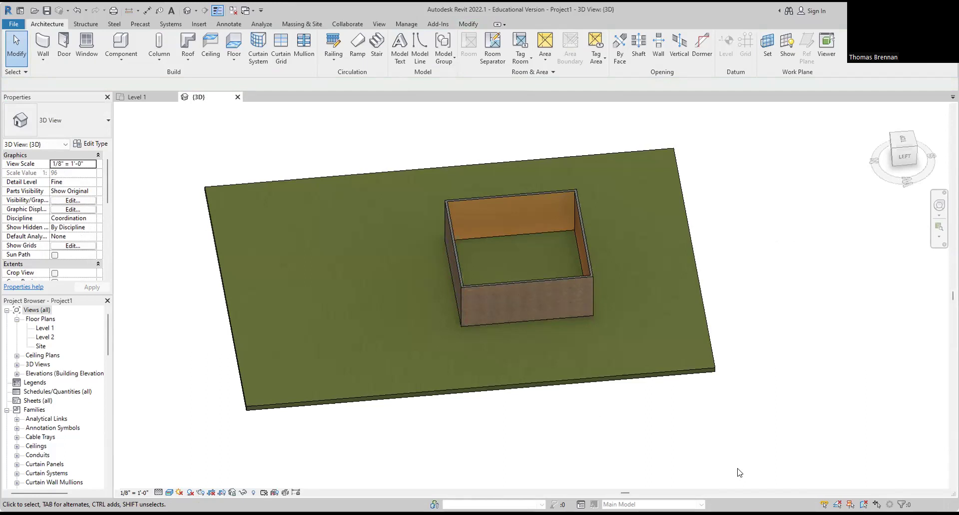
left_click(701, 326)
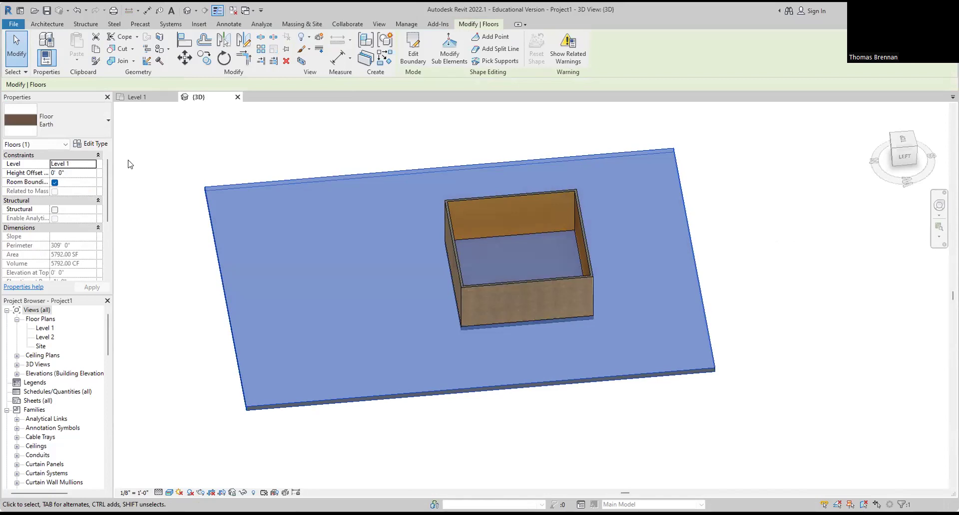
left_click(84, 175)
left_click_drag(111, 206, 163, 203)
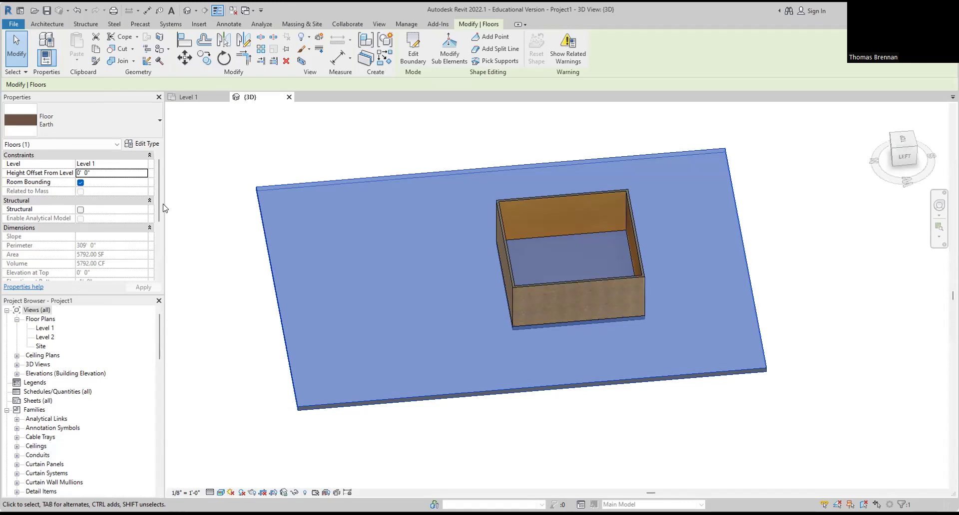
Step: Set the slab's Height Offset From Level to -1' 0", then return to Level 1
left_click(97, 175)
type("-1")
key("Return")
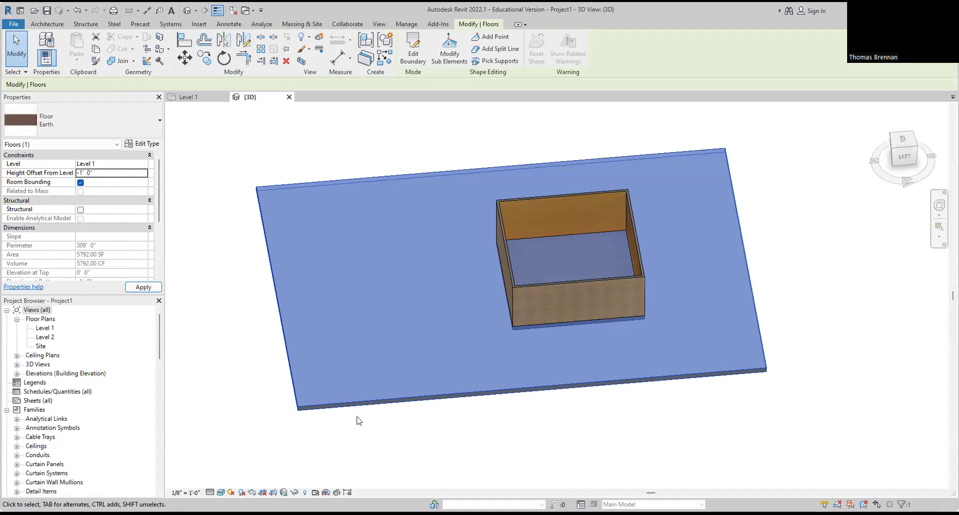
left_click(549, 456)
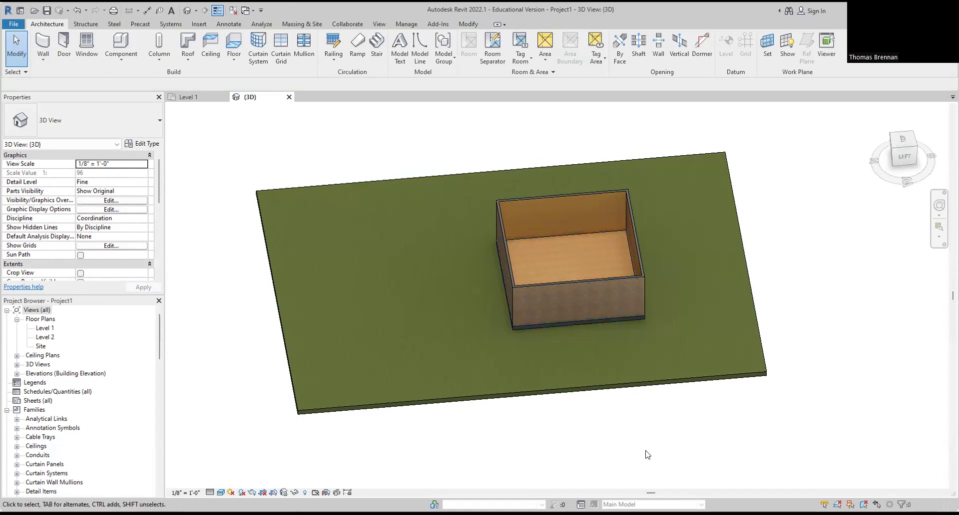
middle_click_drag(623, 437, 502, 387, "shift")
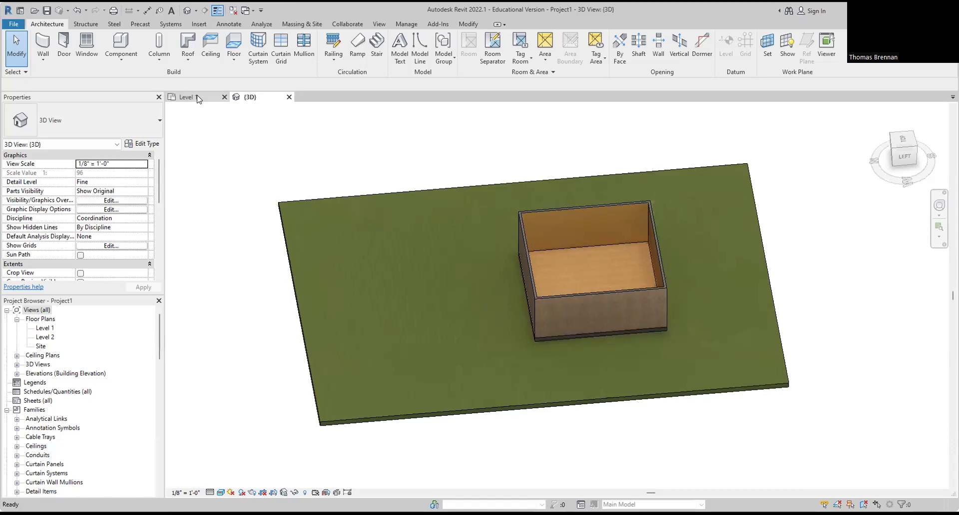
left_click(189, 97)
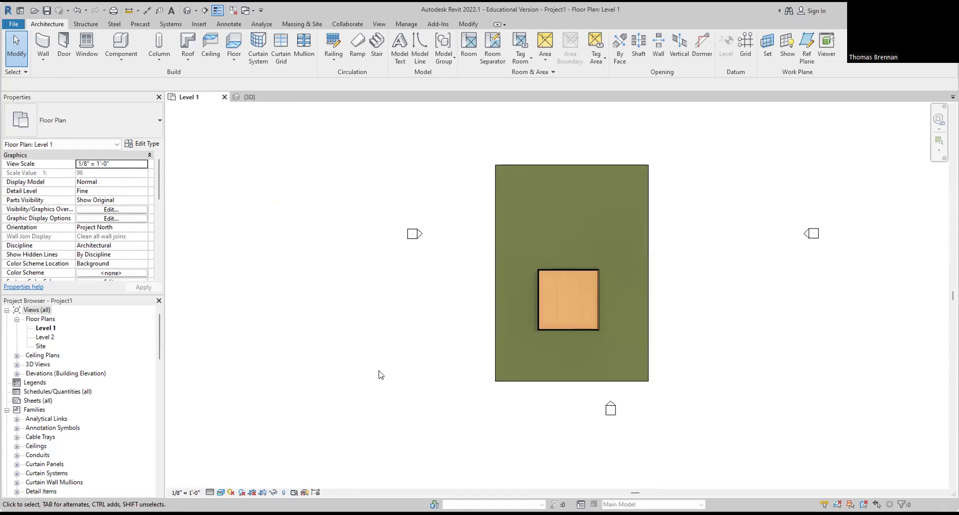
Step: Go to the Insert tab to load an Autodesk family, triggering the sign-in prompt
left_click(198, 25)
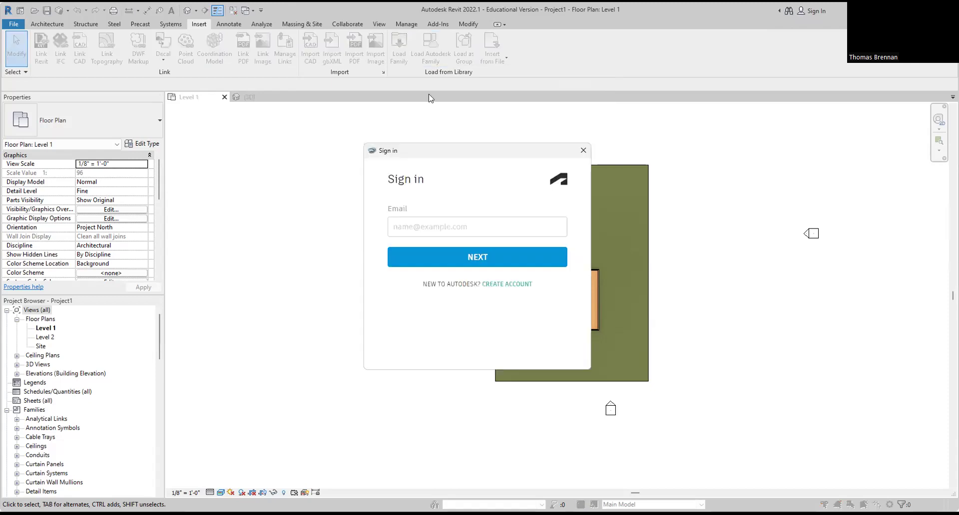
Step: Close the Autodesk sign-in window without entering credentials and zoom in on the plan
left_click(455, 226)
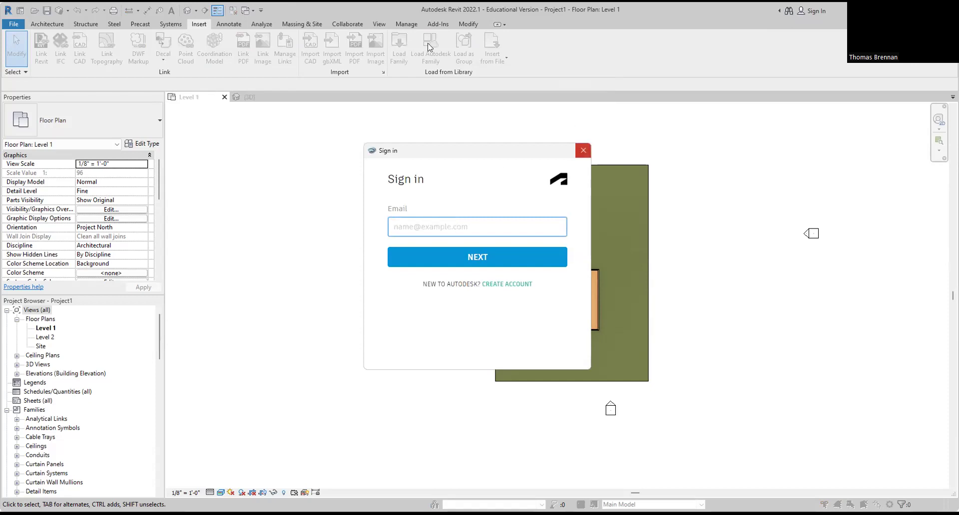
left_click(377, 157)
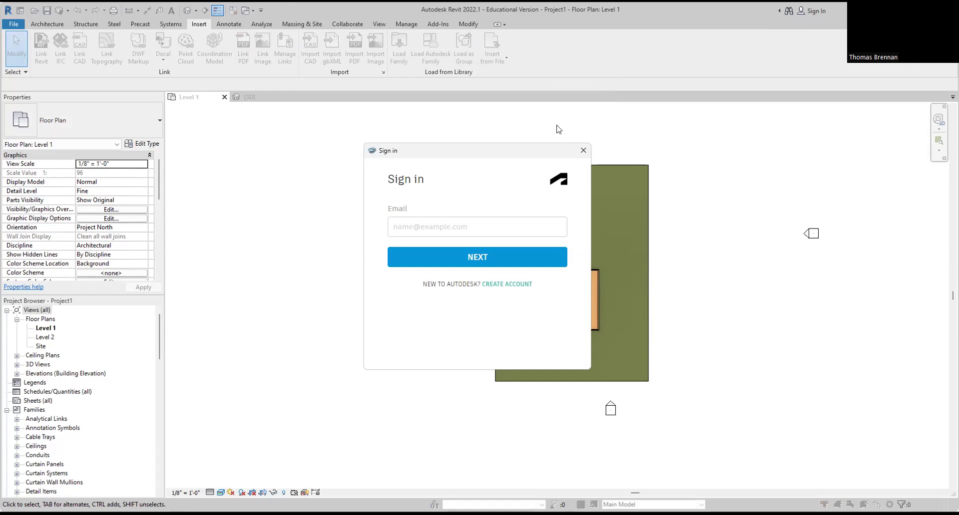
left_click(583, 150)
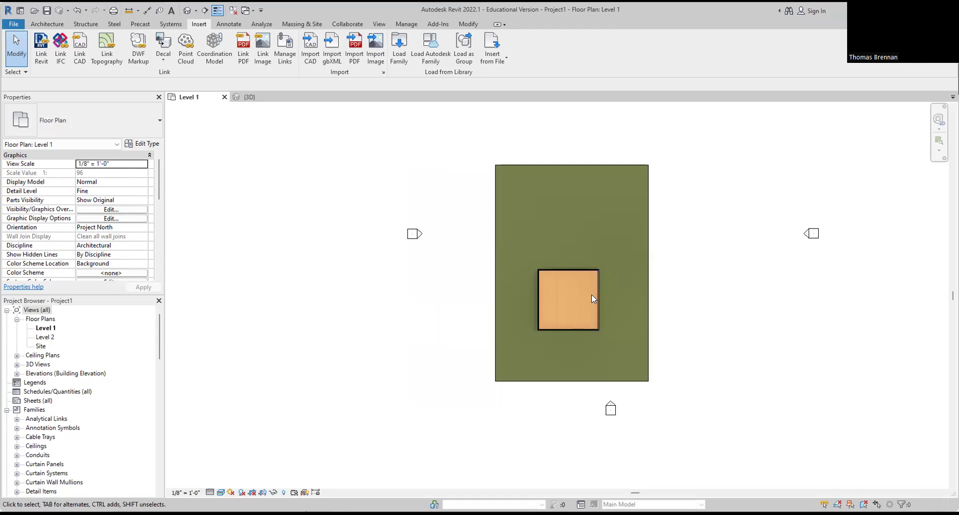
scroll(572, 265, "up", 4)
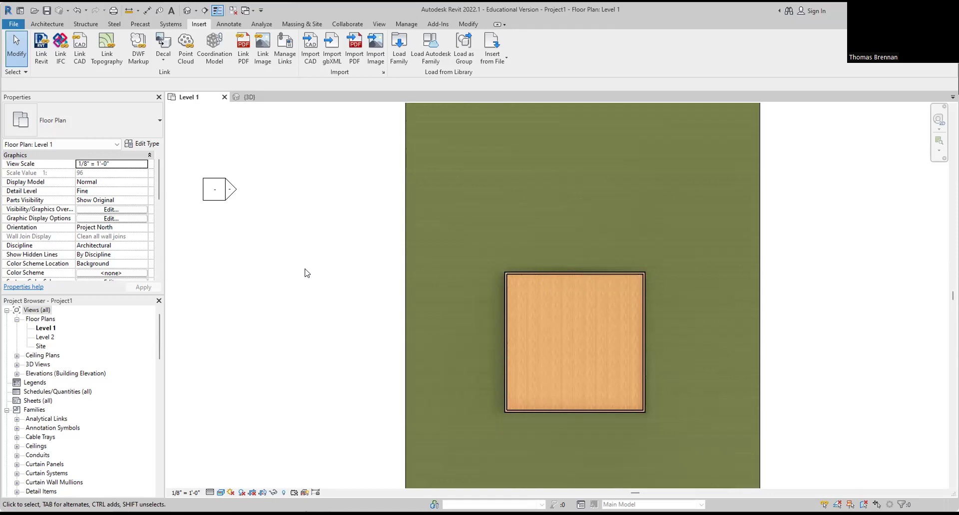
left_click(399, 47)
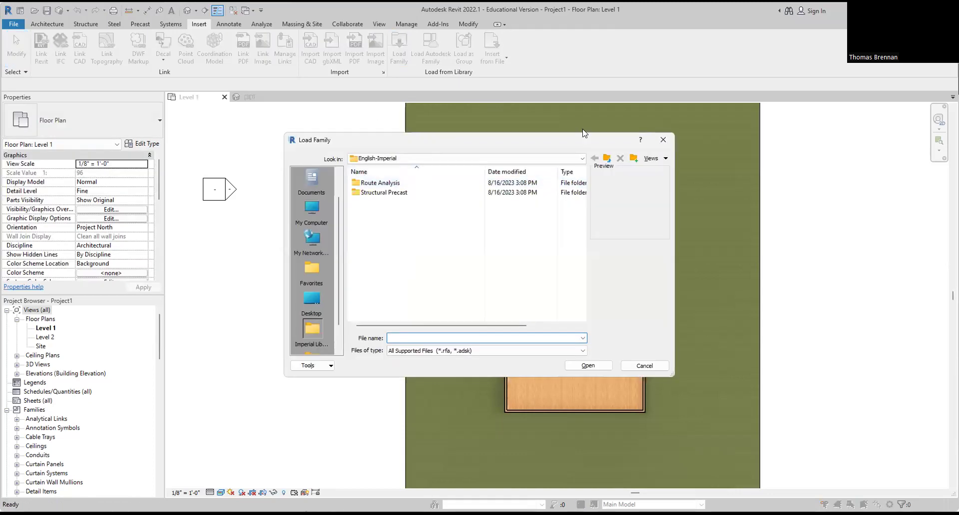
left_click(666, 135)
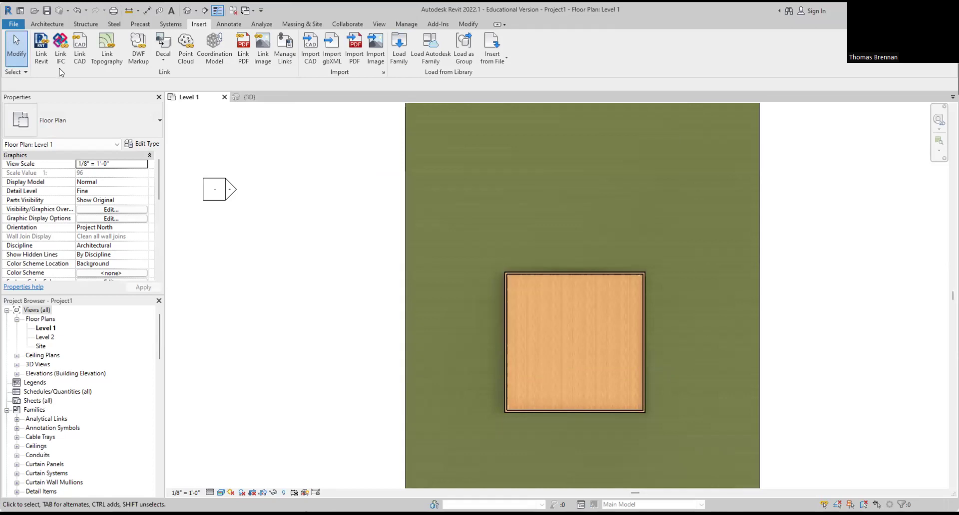
left_click(42, 48)
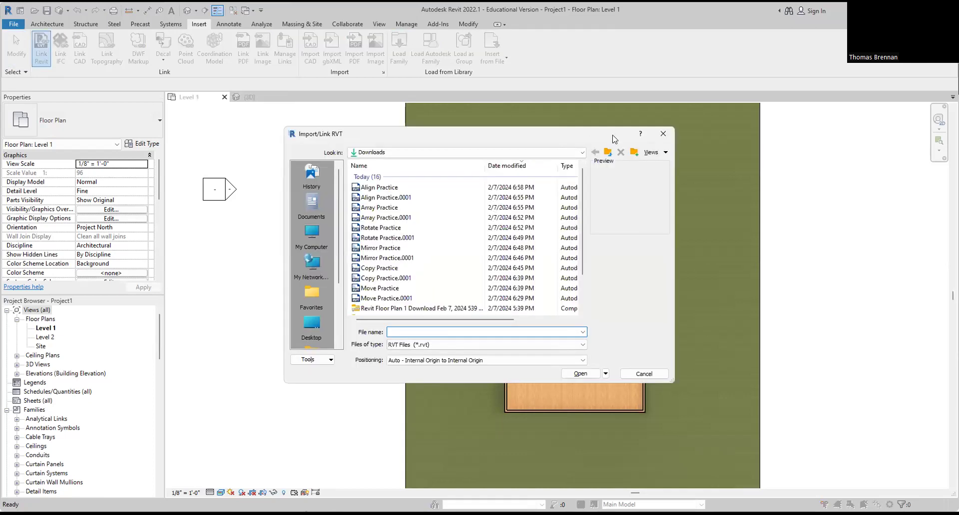
left_click(663, 134)
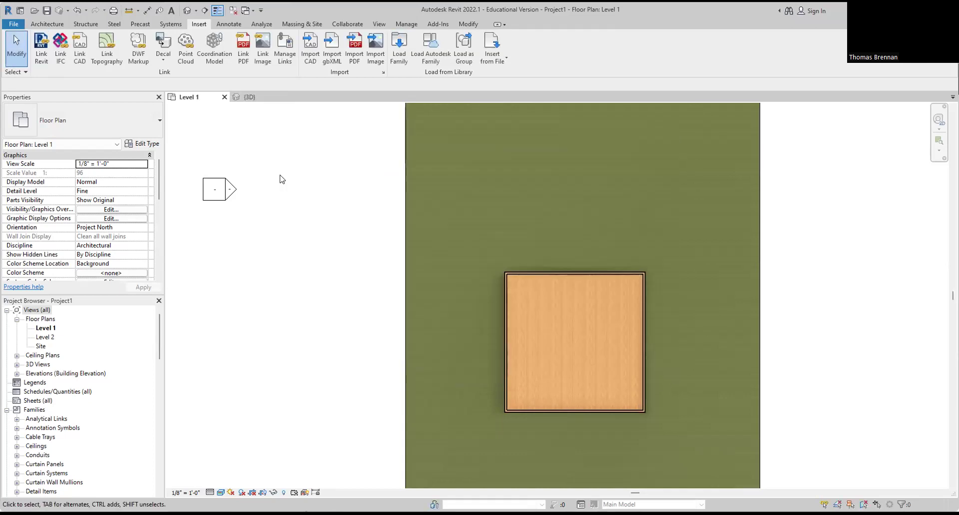
left_click(48, 25)
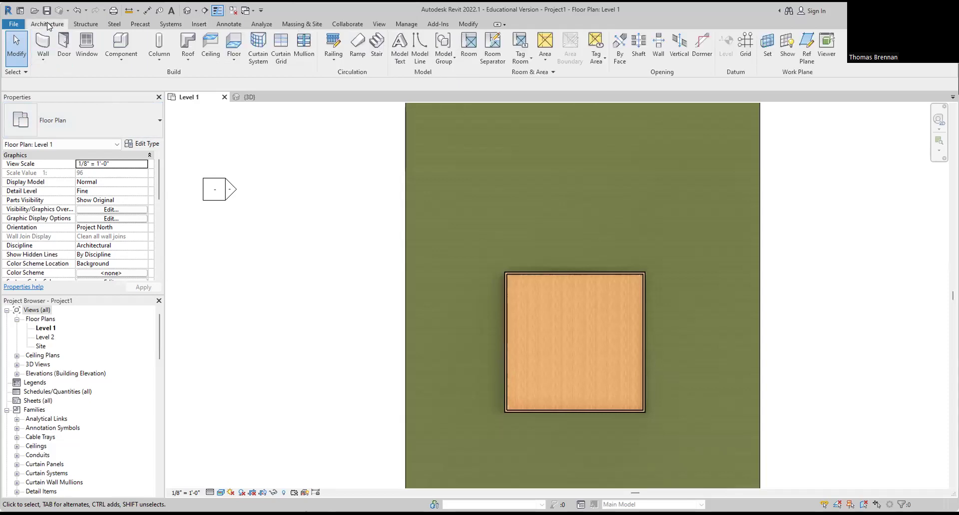
left_click(65, 52)
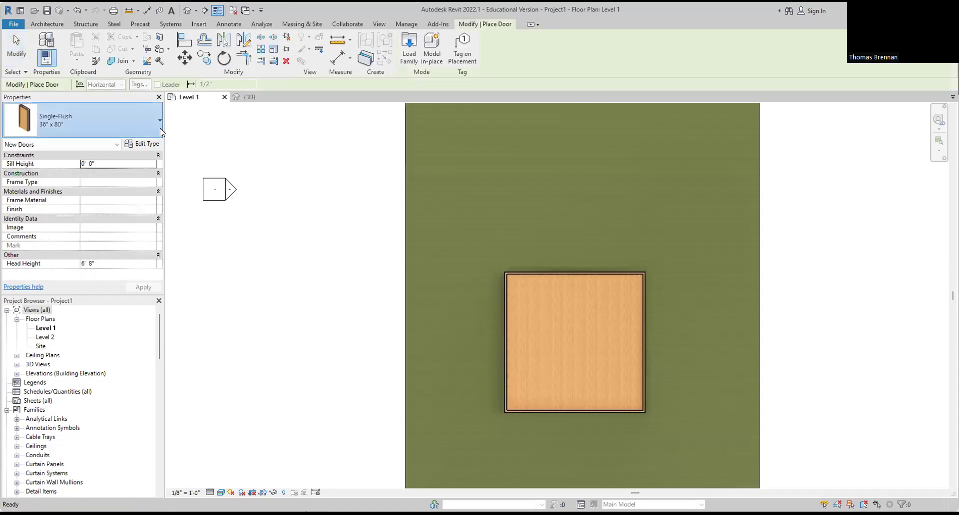
left_click(160, 128)
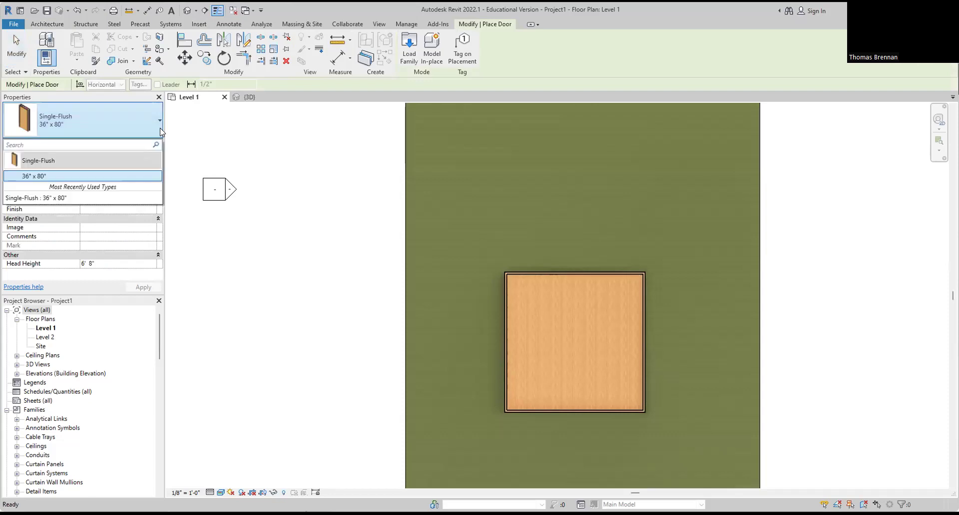
left_click(254, 149)
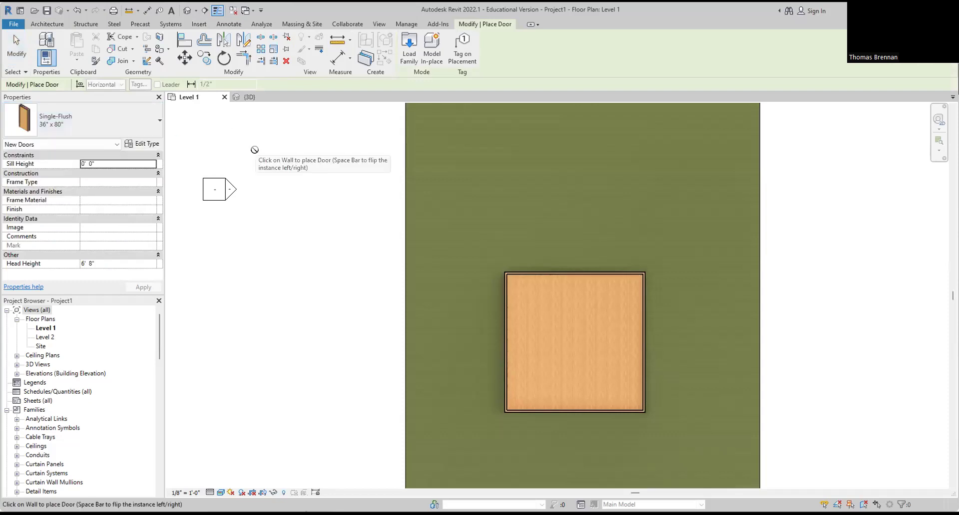
key("Escape")
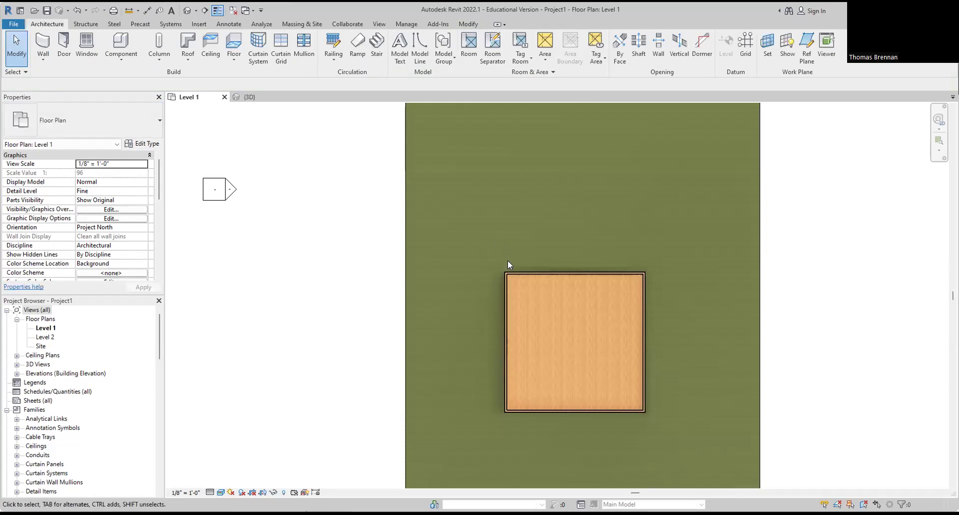
Step: Delete the old square walls and floor
left_click_drag(459, 436, 707, 234)
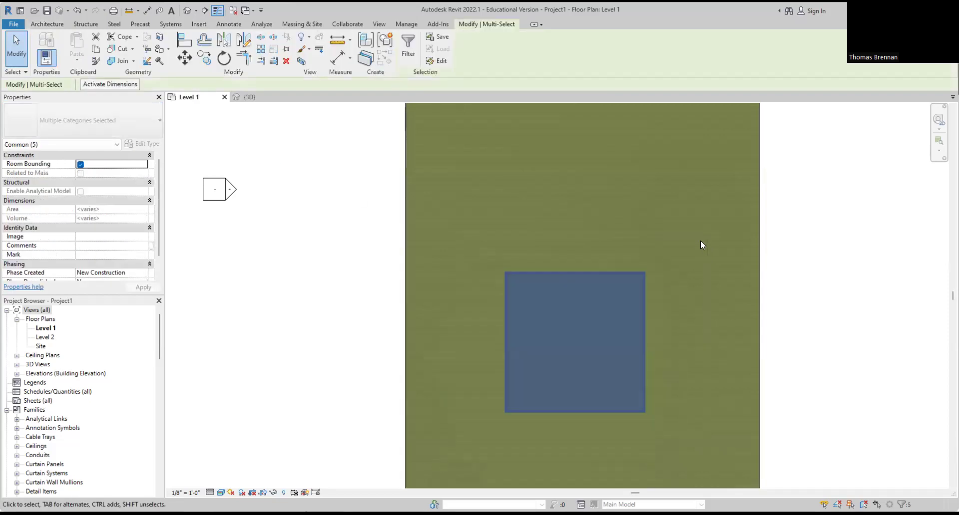
key("Delete")
scroll(532, 215, "down", 4)
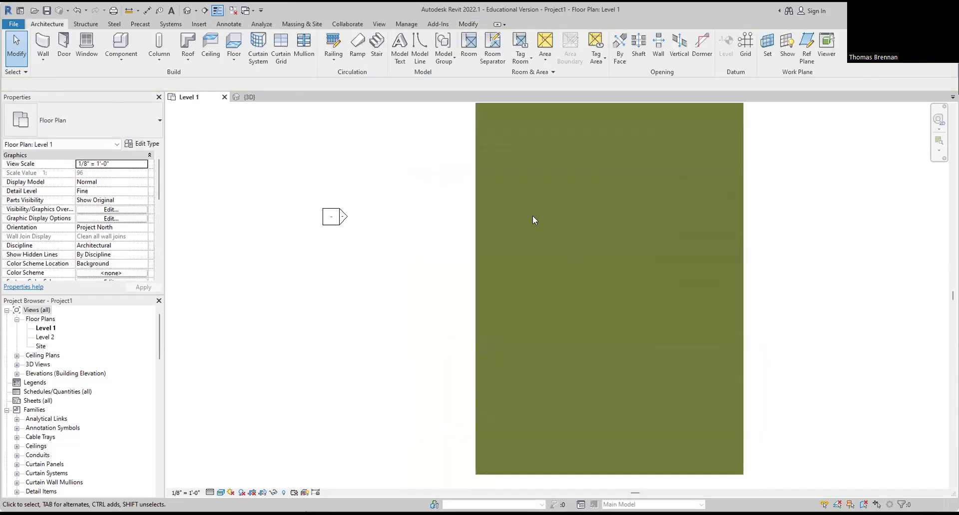
middle_click_drag(566, 227, 393, 253)
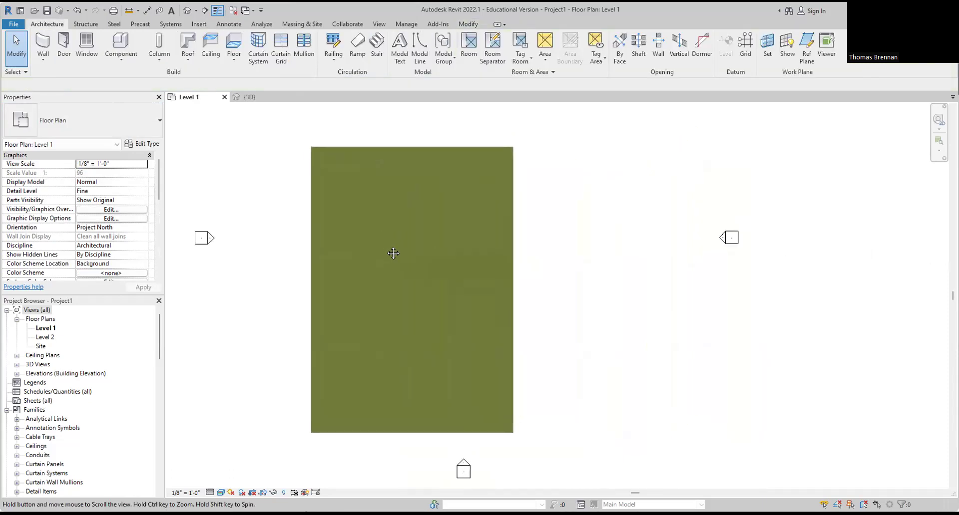
Step: Start drawing architectural walls and place the first corner at the site's lower left
left_click(43, 59)
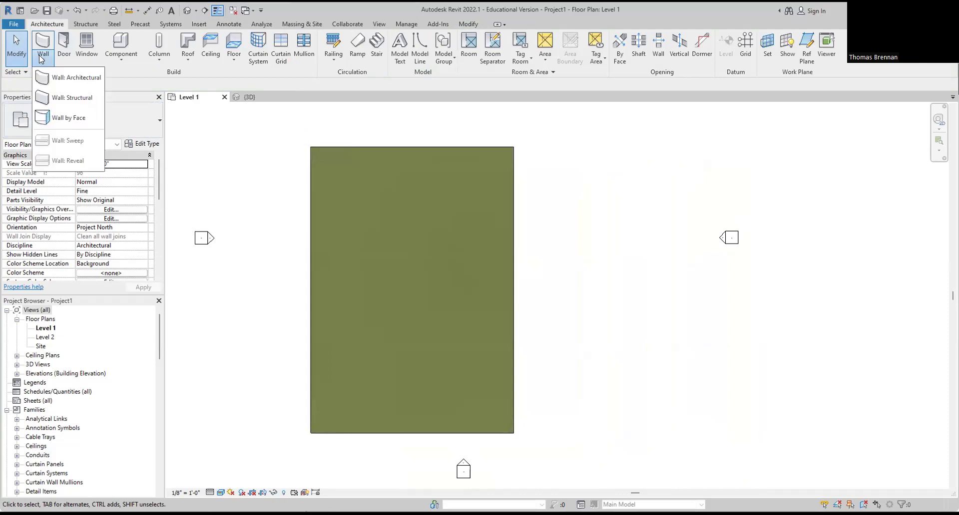
left_click(55, 80)
scroll(388, 291, "up", 2)
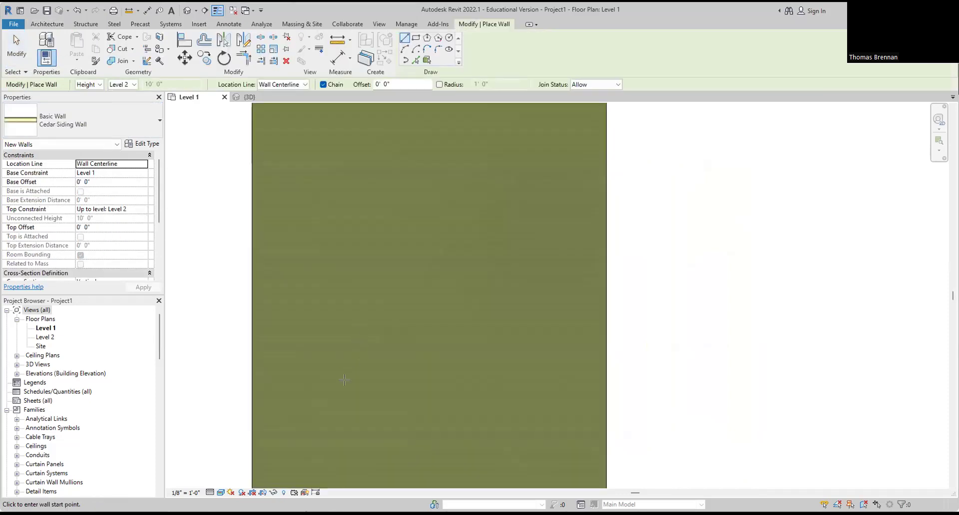
scroll(333, 389, "up", 2)
left_click(327, 420)
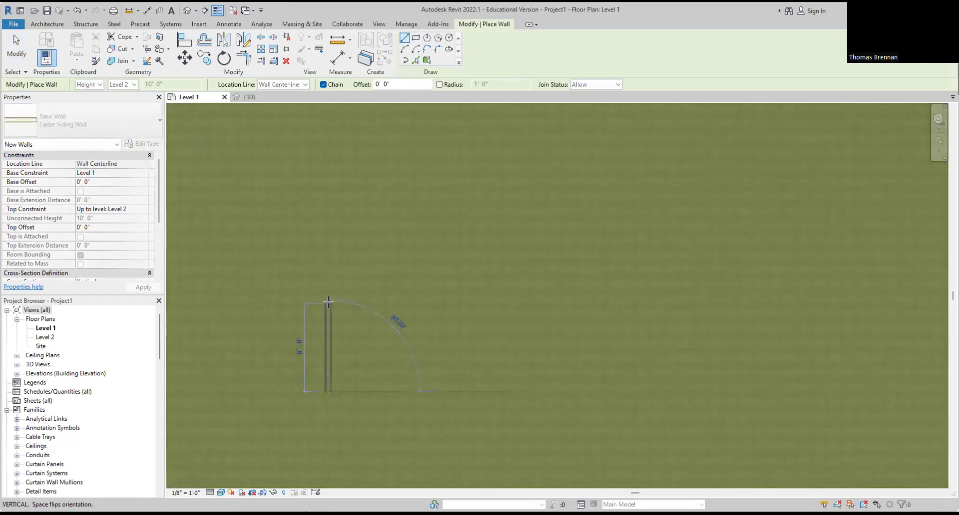
scroll(330, 287, "down", 3)
middle_click_drag(328, 273, 322, 338)
scroll(324, 210, "down", 3)
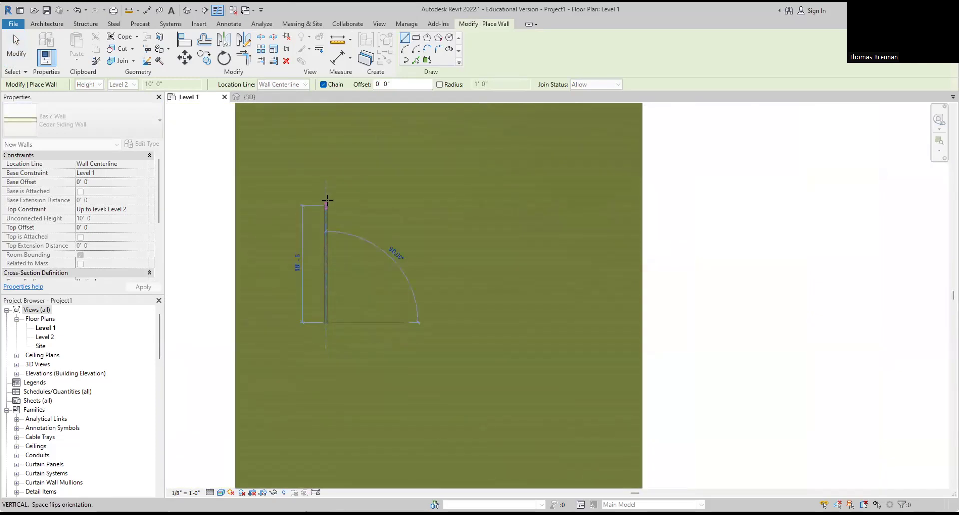
middle_click_drag(322, 209, 337, 307)
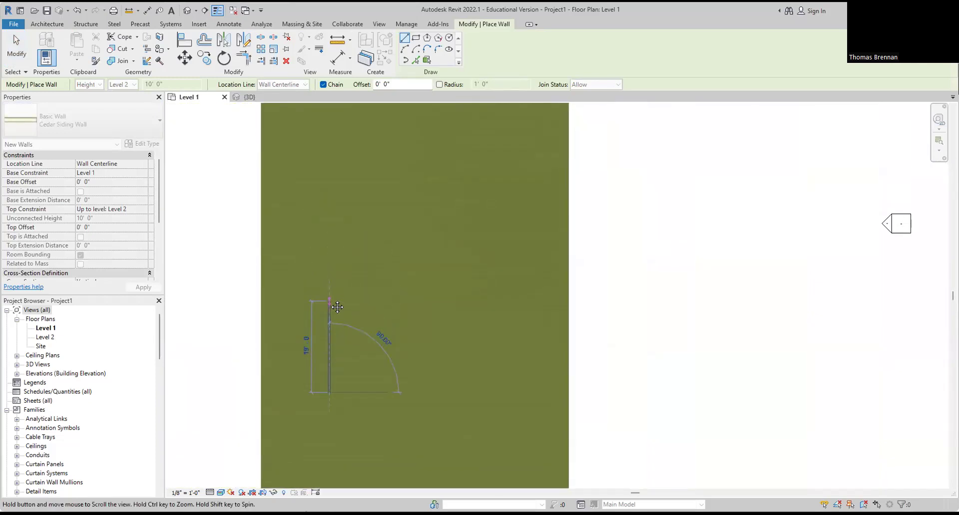
Step: Chain walls of 18'-6", 15'-0", 13'-6" and 23'-6", then close the L-shaped loop
left_click(329, 201)
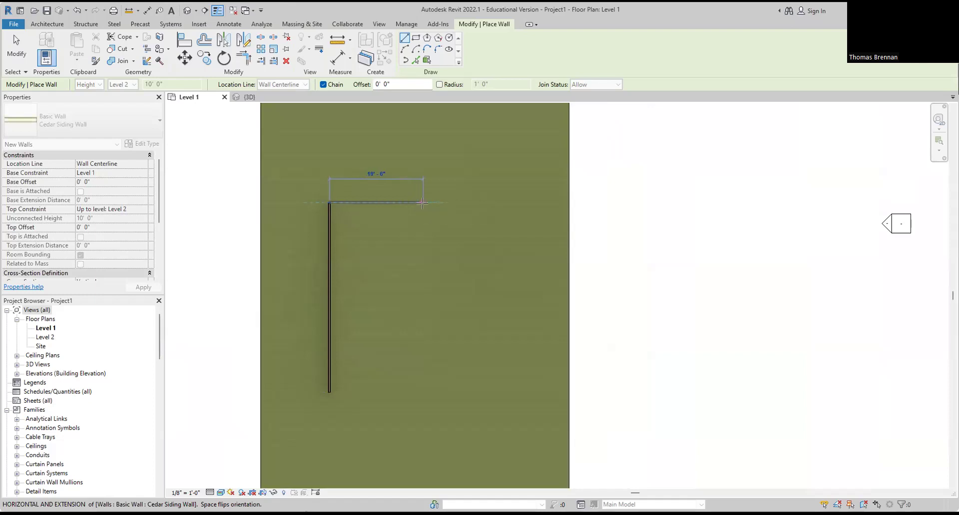
left_click(423, 202)
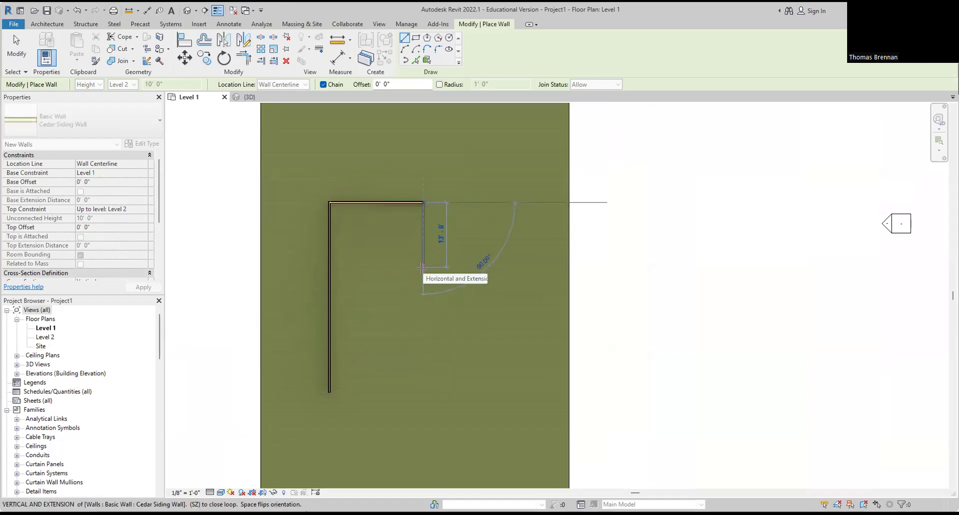
left_click(422, 279)
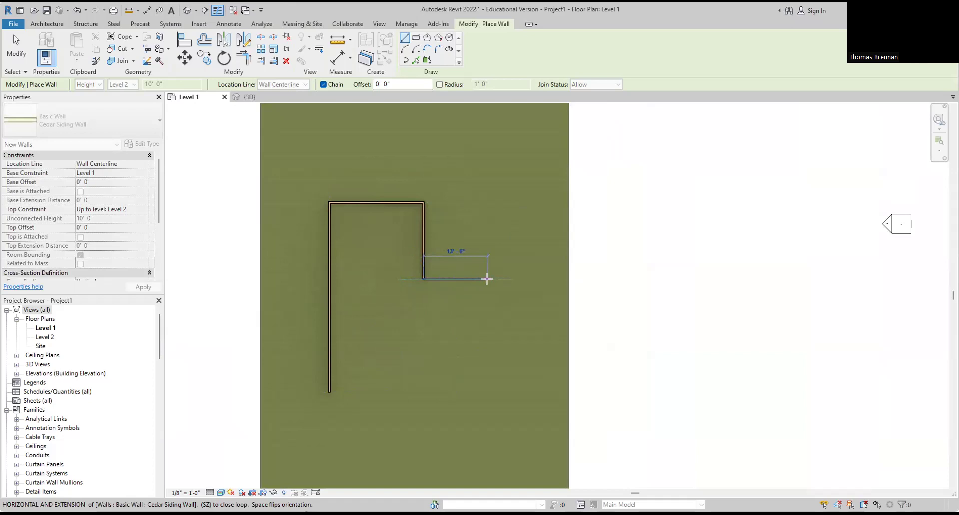
left_click(488, 280)
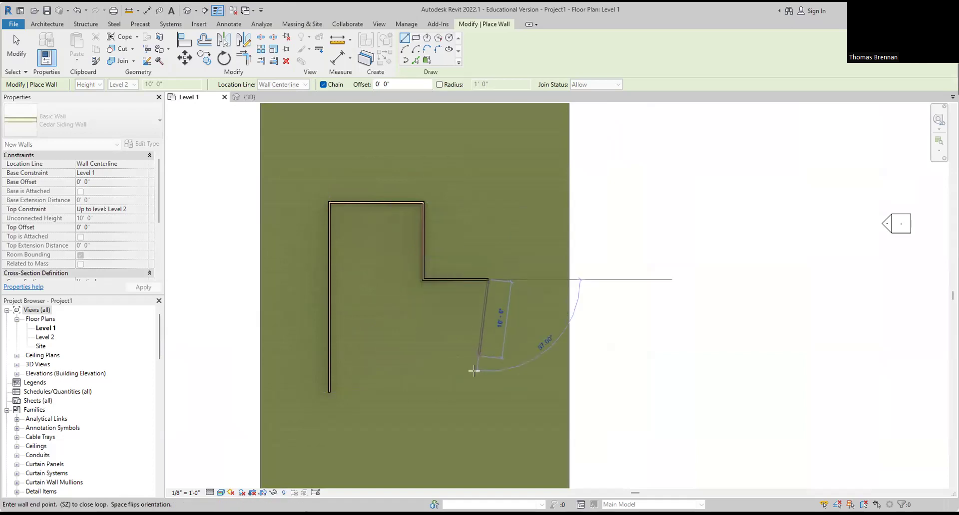
left_click(488, 392)
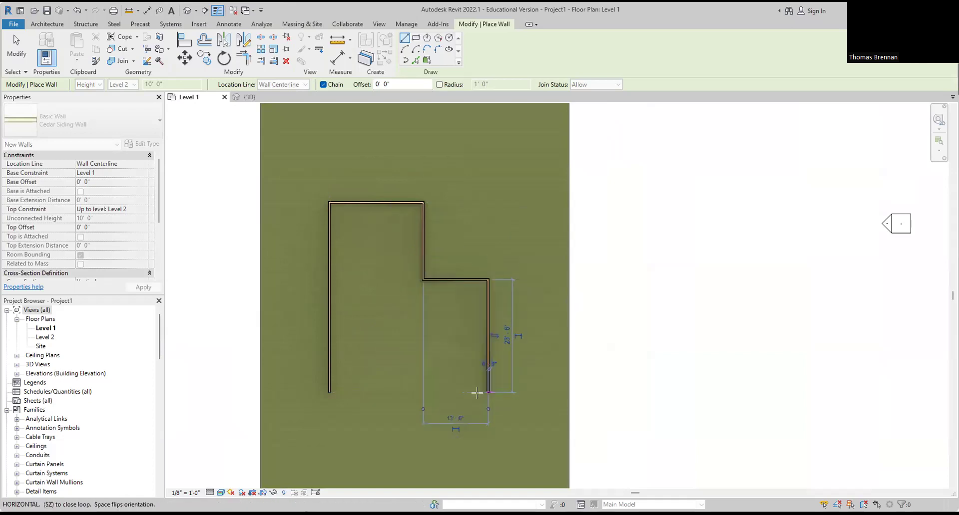
left_click(330, 393)
key("Escape")
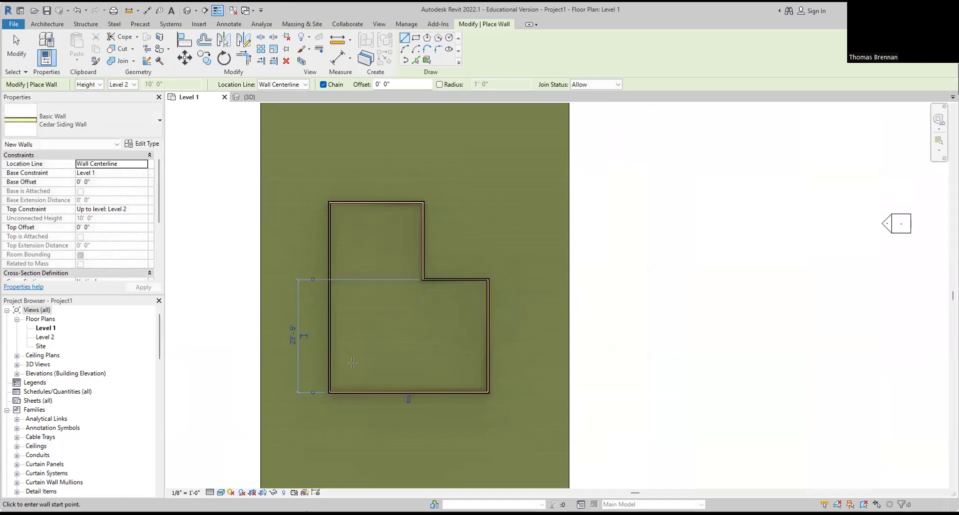
key("Escape")
left_click(247, 97)
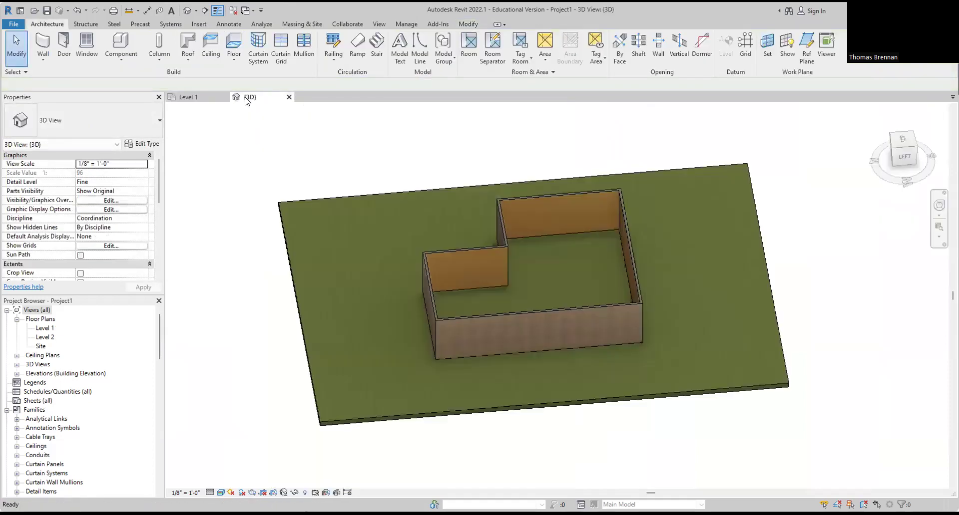
middle_click_drag(565, 382, 779, 369, "shift")
middle_click_drag(483, 260, 484, 373)
scroll(488, 313, "down", 1)
scroll(495, 302, "up", 5)
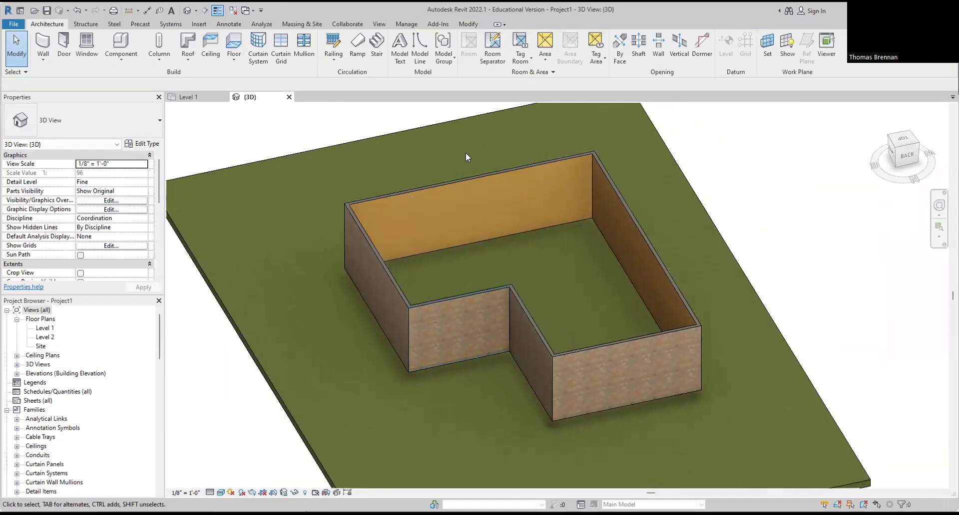
left_click(193, 98)
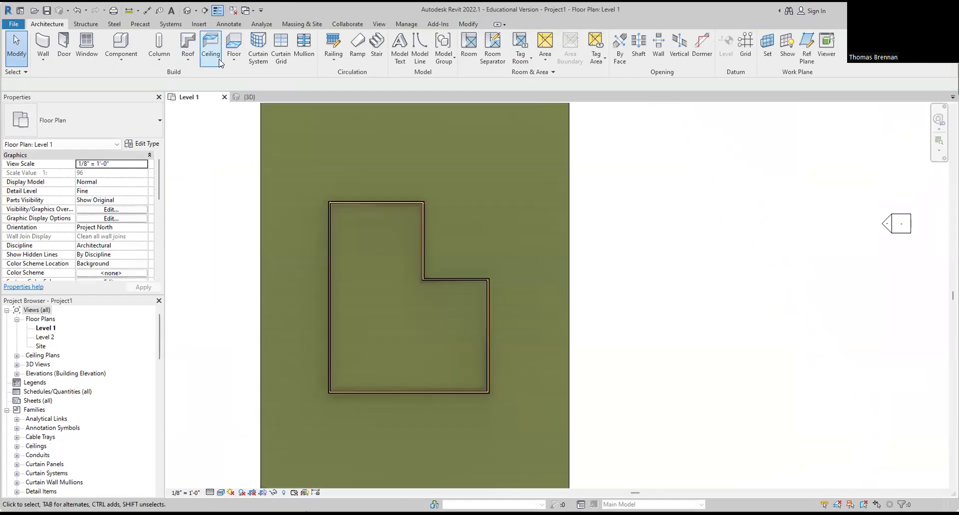
Step: Start a Wood Joist 10" - Wood Finish floor and toggle the Extend into wall option
left_click(236, 59)
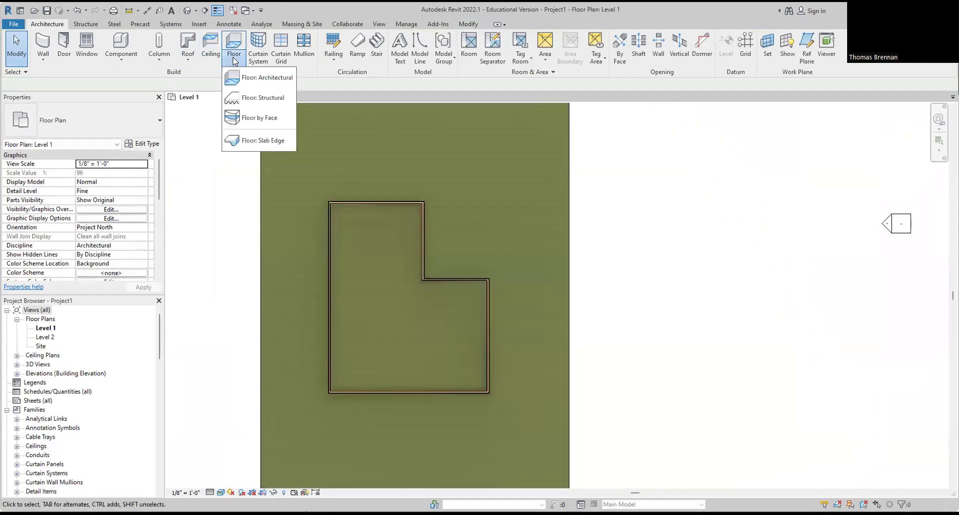
left_click(266, 80)
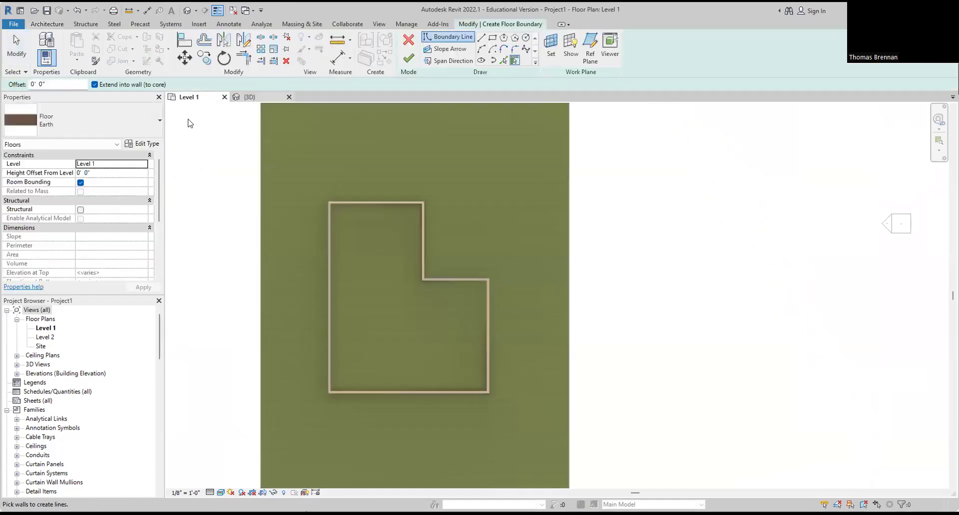
left_click(156, 120)
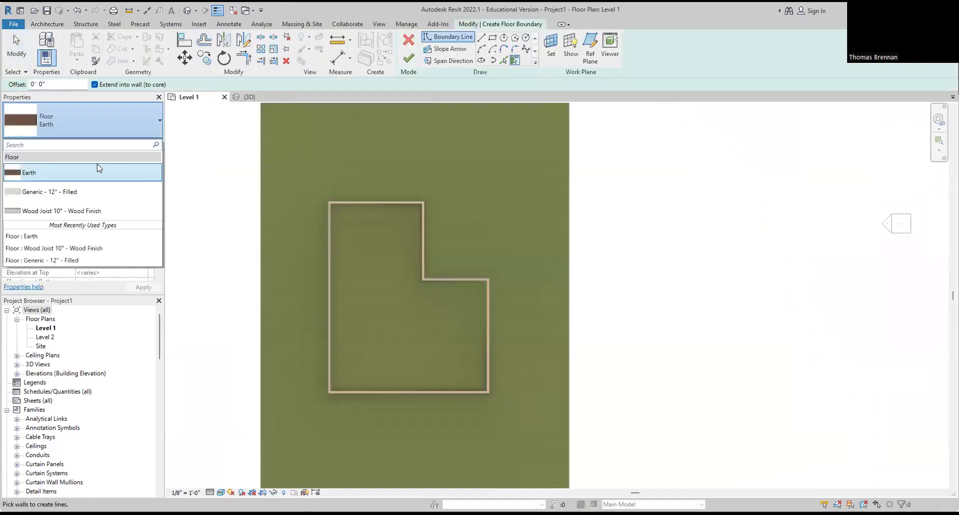
left_click(87, 211)
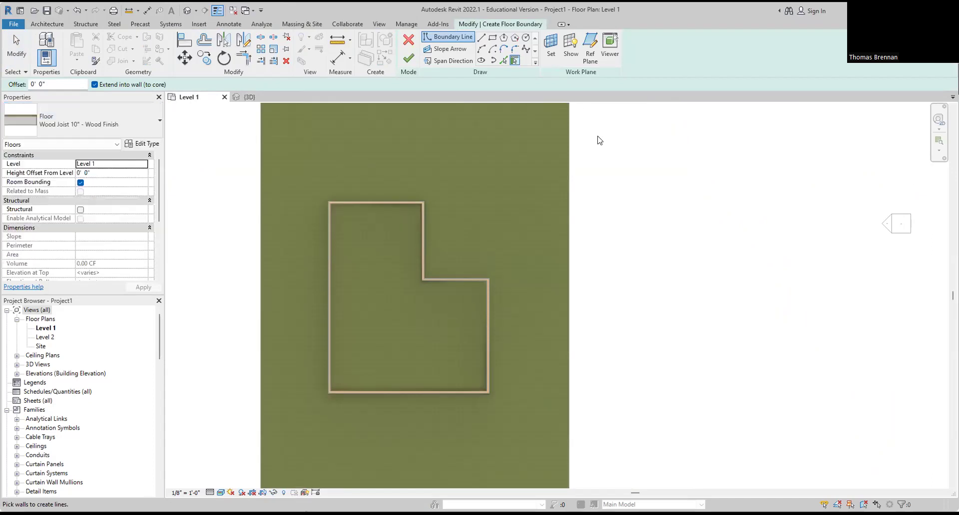
left_click(94, 85)
Step: Pick the top, left and right walls as floor boundary edges
scroll(374, 188, "up", 1)
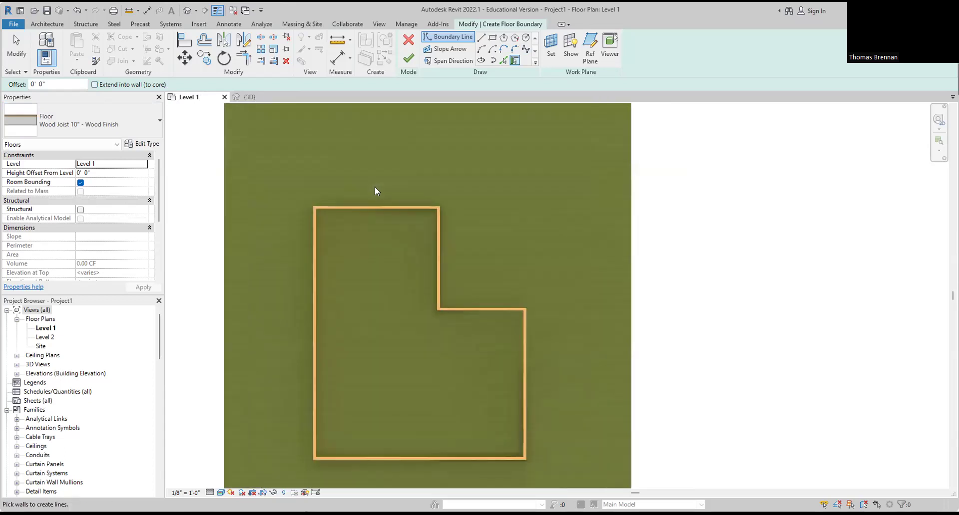
left_click(373, 208)
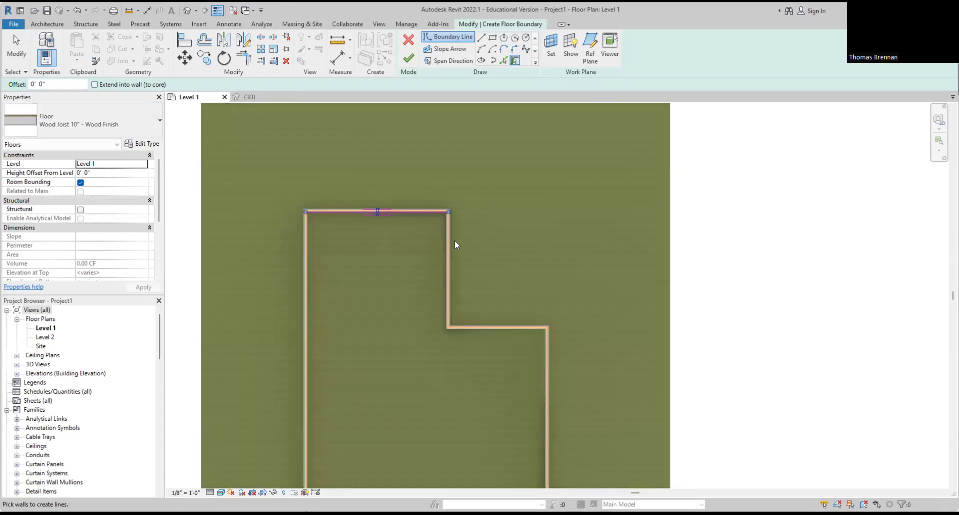
key("ctrl+z")
scroll(329, 220, "up", 5)
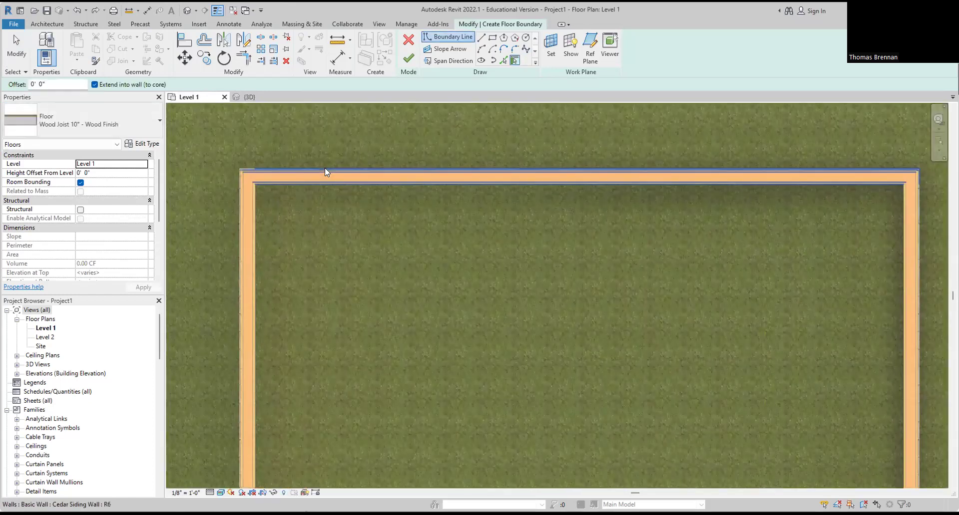
left_click(324, 168)
left_click(241, 237)
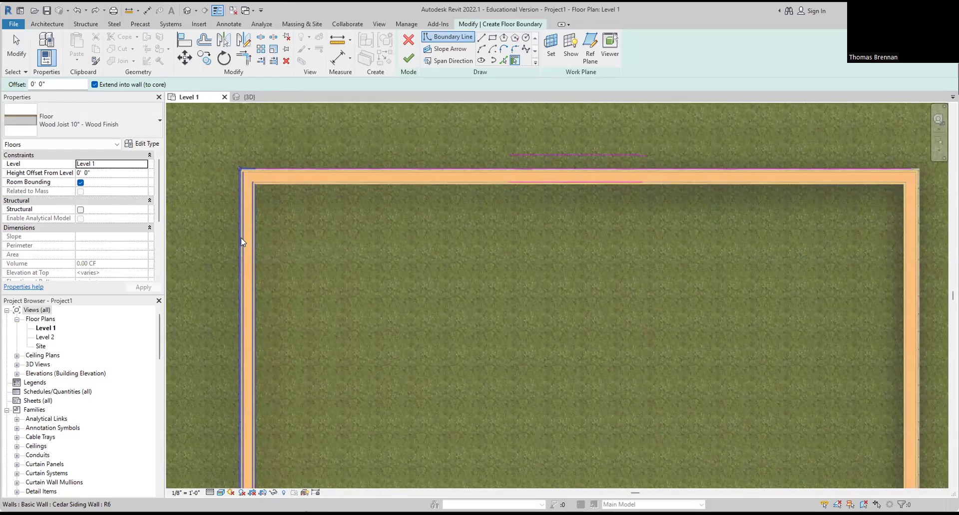
scroll(344, 295, "down", 3)
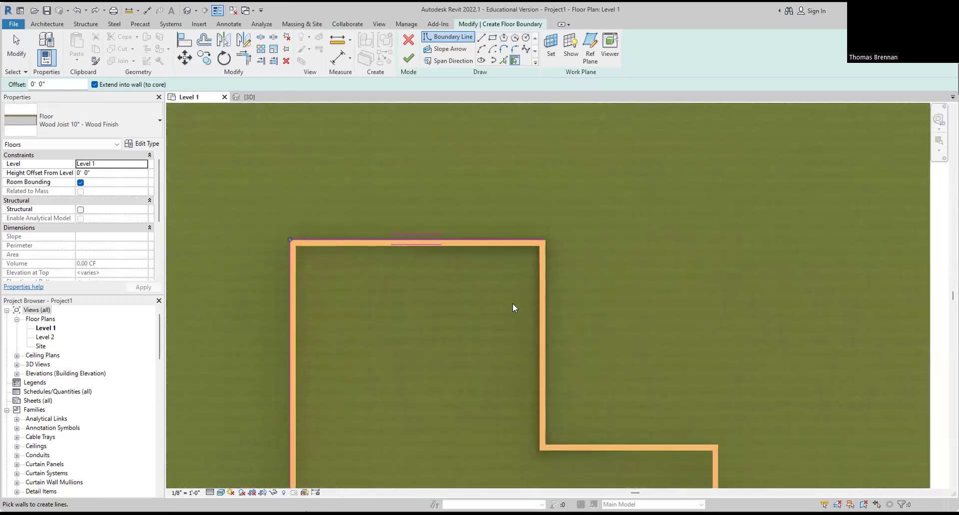
left_click(542, 317)
scroll(554, 335, "down", 2)
Step: Add the inner lower, lower right and bottom walls, then finish the 1120.94 SF floor
middle_click_drag(562, 349, 500, 236)
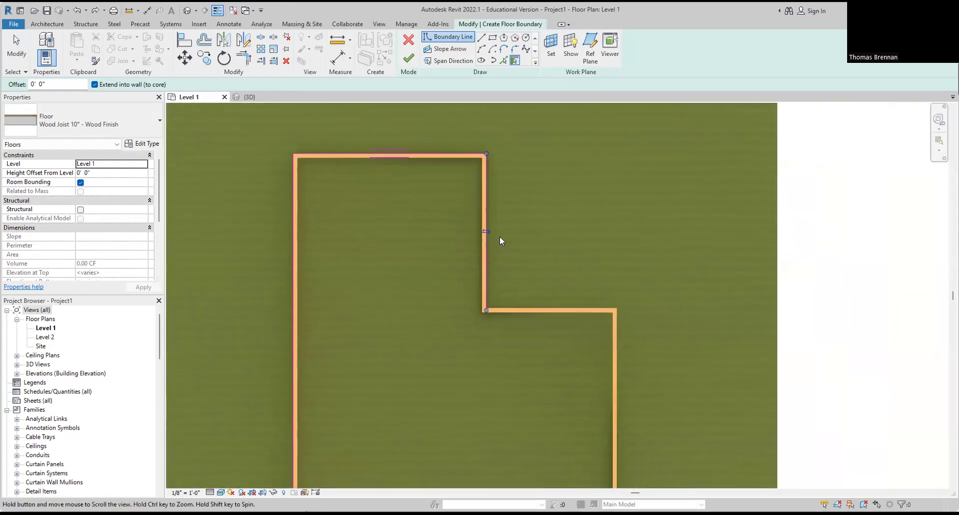
left_click(548, 310)
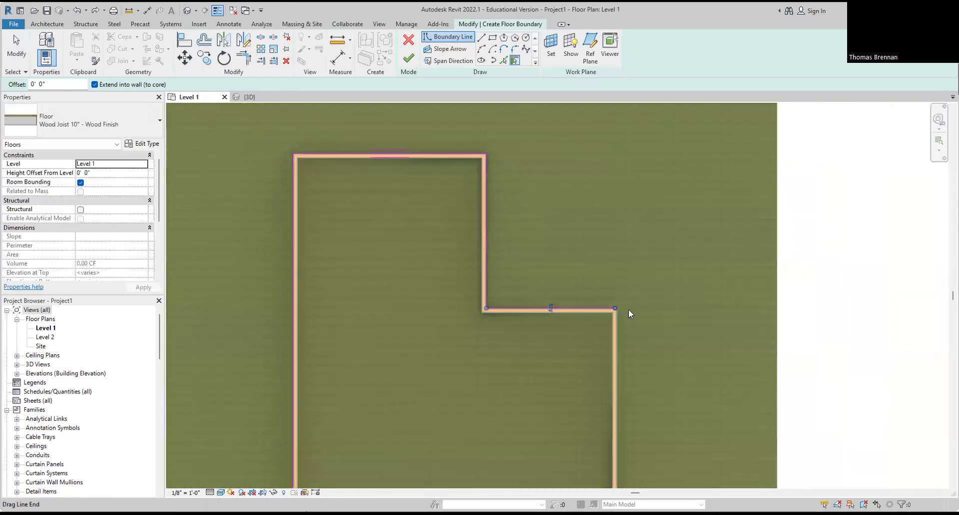
left_click(618, 355)
scroll(562, 375, "down", 2)
middle_click_drag(562, 378, 607, 208)
left_click(612, 330)
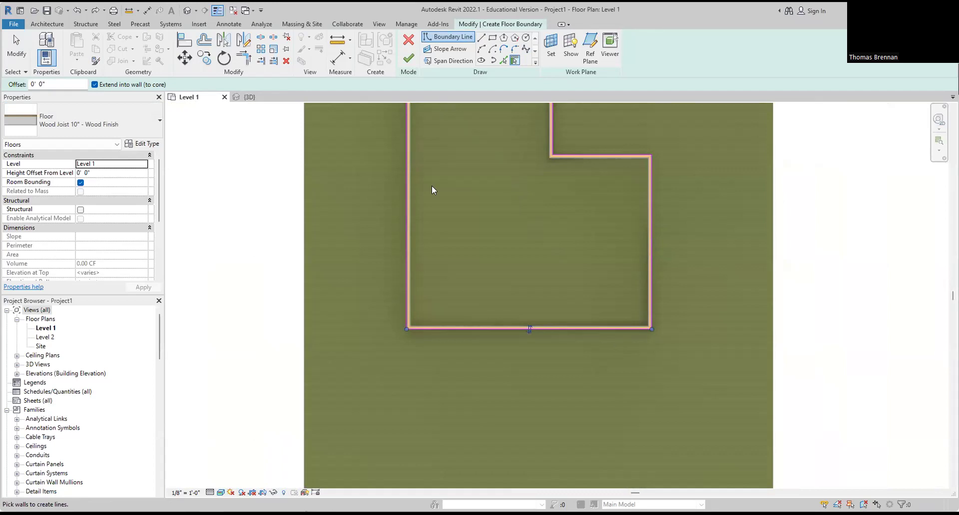
left_click(409, 59)
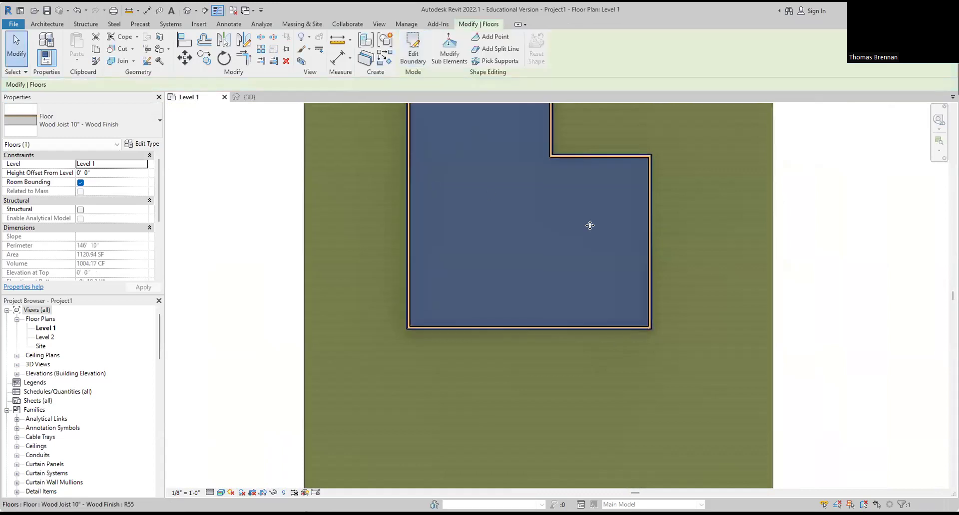
left_click(250, 97)
Step: Deselect and zoom around the L-shaped floor in 3D, then open the Level 2 plan
left_click(217, 349)
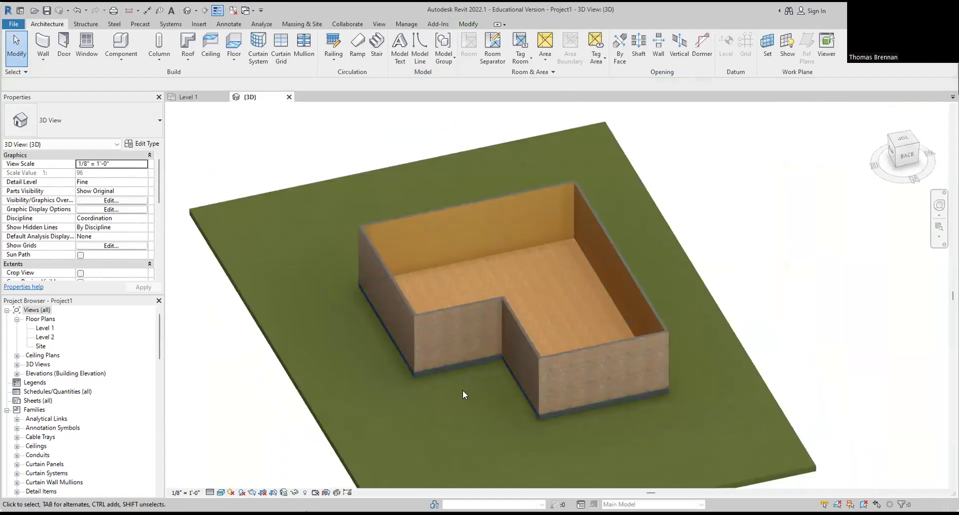
scroll(463, 391, "up", 3)
scroll(768, 274, "down", 3)
middle_click_drag(771, 264, 719, 333)
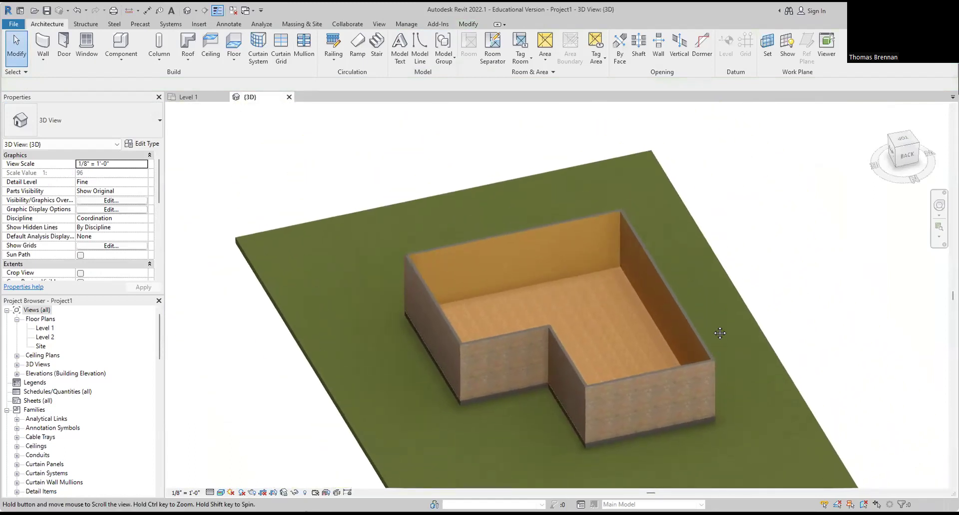
scroll(712, 321, "up", 3)
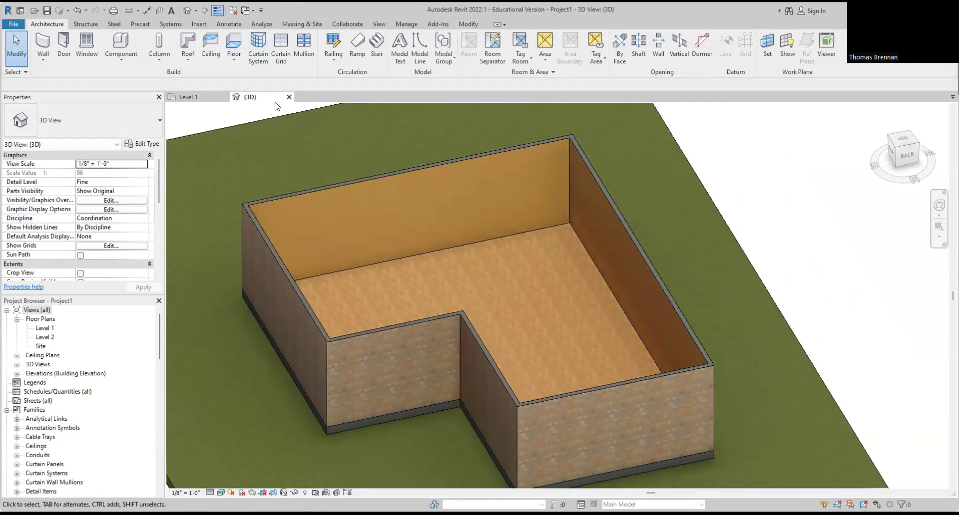
double_click(47, 338)
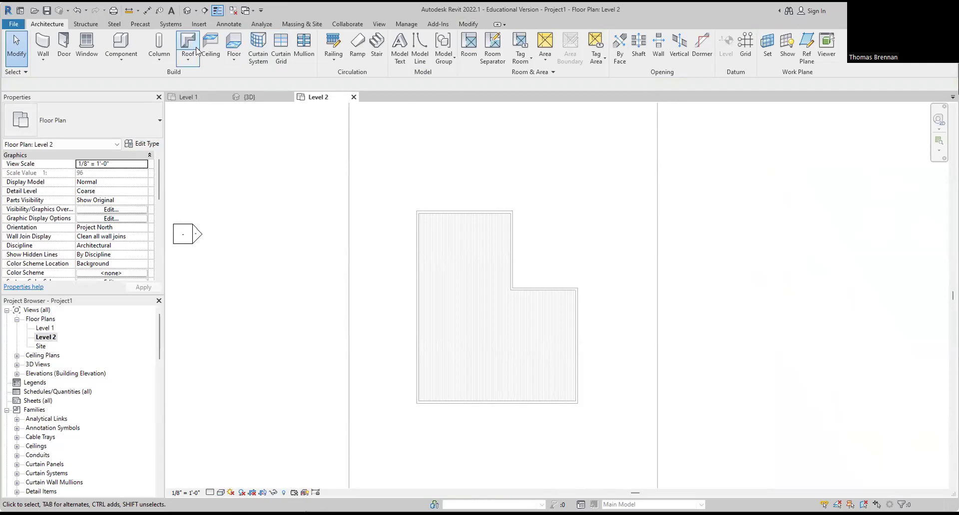
Step: Start a footprint roof with left and inner right walls sloped, top and bottom walls as gables
left_click(189, 59)
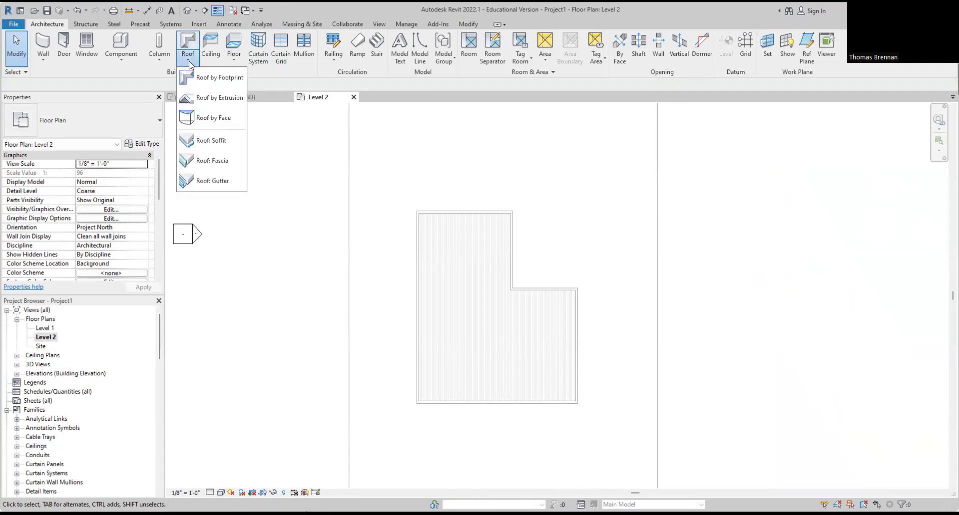
left_click(205, 78)
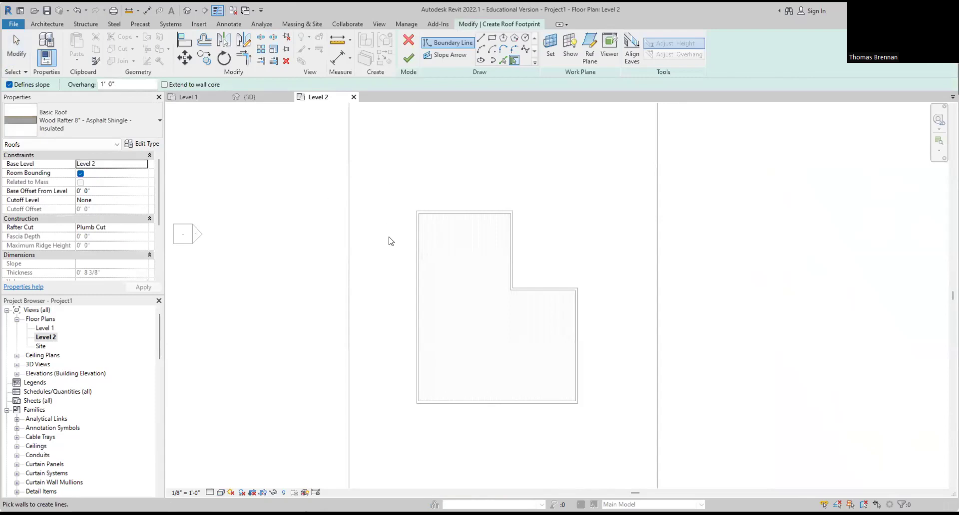
left_click(413, 252)
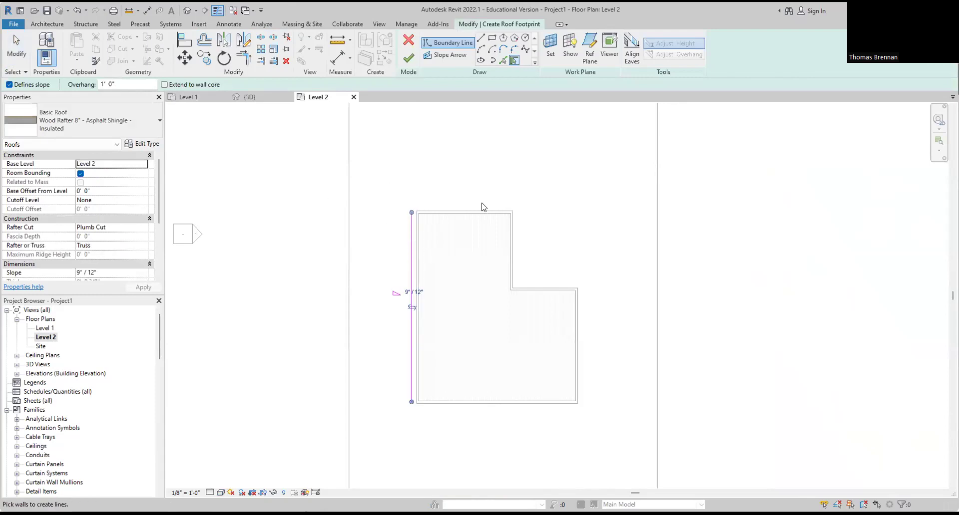
left_click(514, 259)
left_click(9, 85)
left_click(457, 213)
left_click(473, 411)
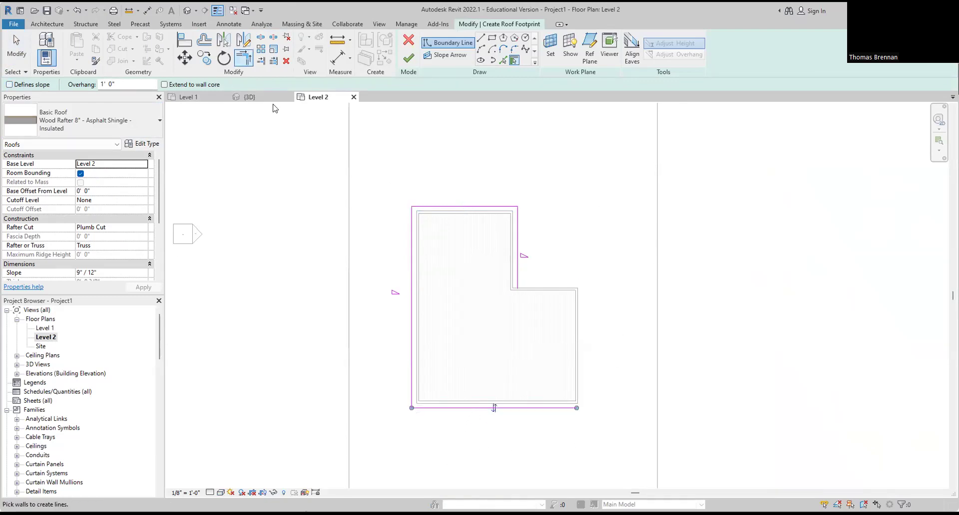
Step: Trim the bottom and right boundary lines to a corner with TR, finish the roof, and check it in 3D
key("t")
key("r")
left_click(499, 408)
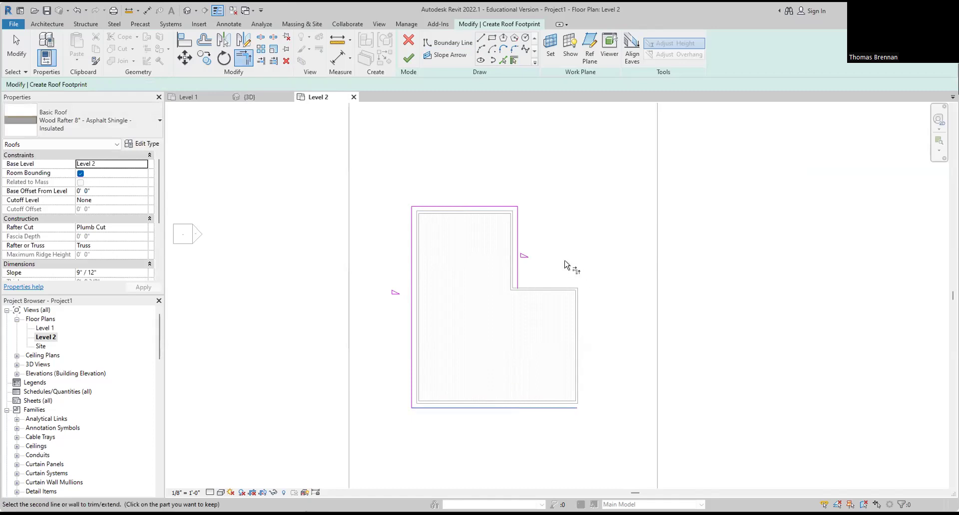
left_click(518, 278)
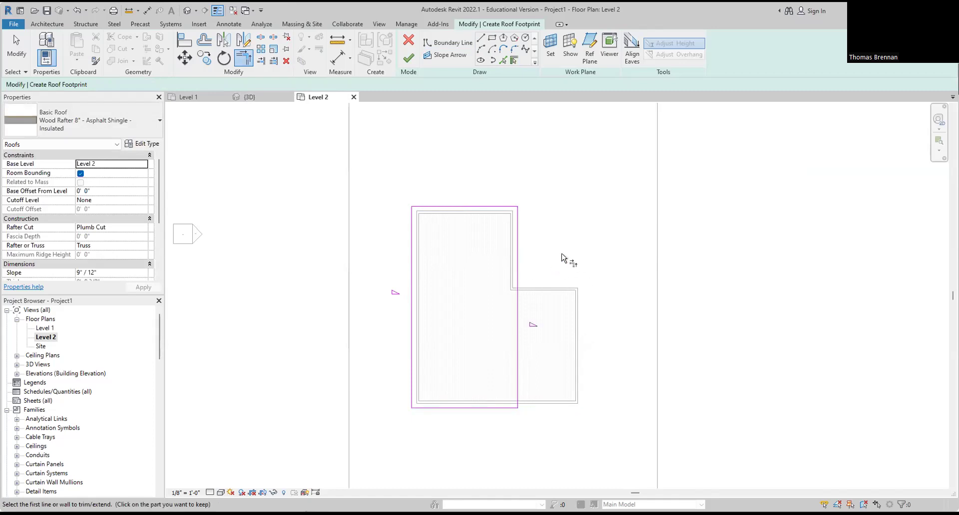
scroll(46, 376, "down", 2)
scroll(47, 376, "down", 5)
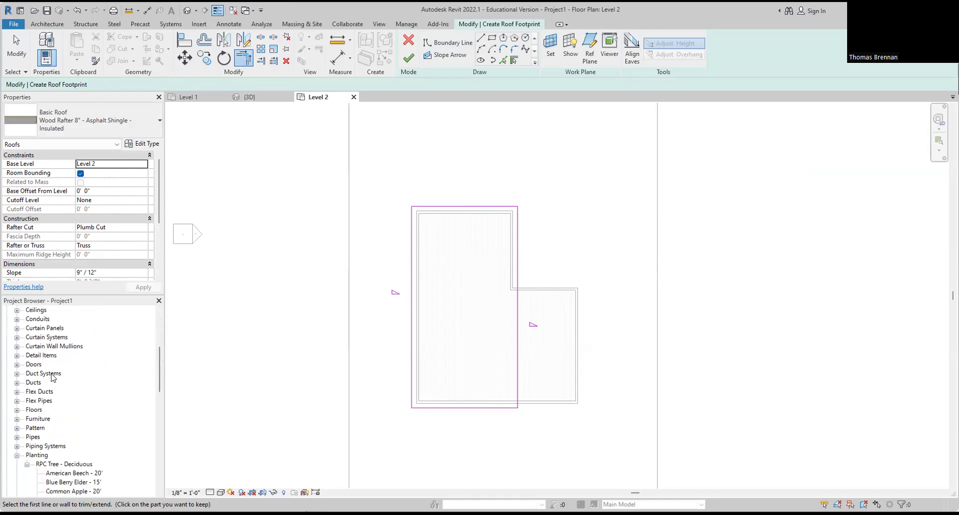
scroll(52, 377, "down", 12)
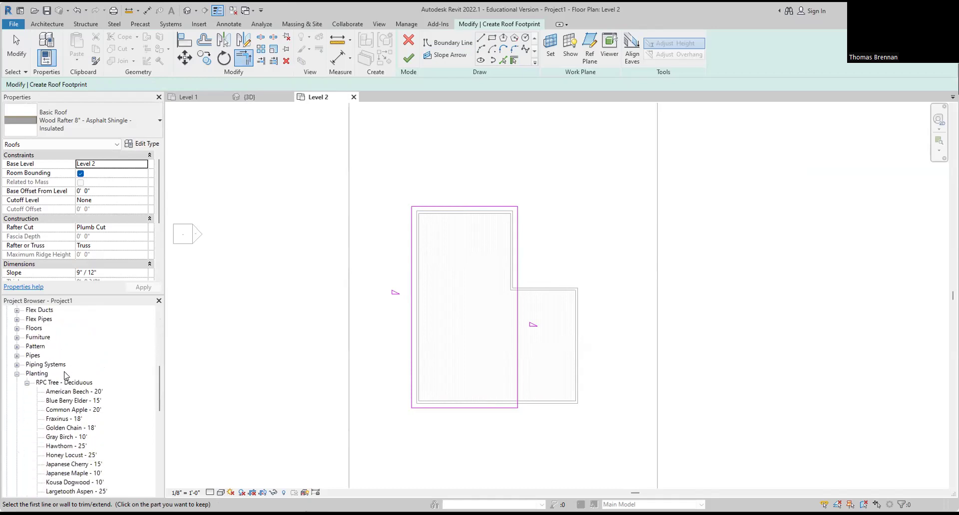
scroll(79, 366, "down", 2)
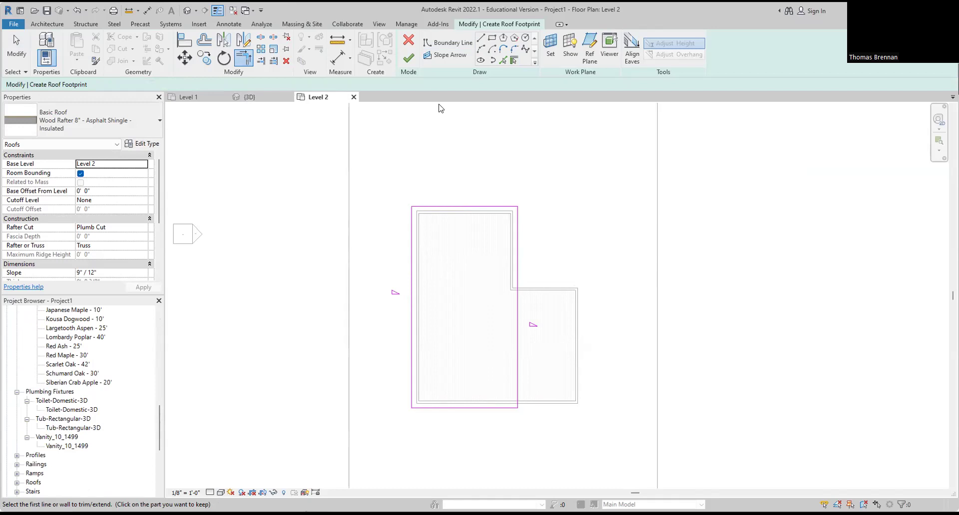
left_click(408, 58)
left_click(247, 97)
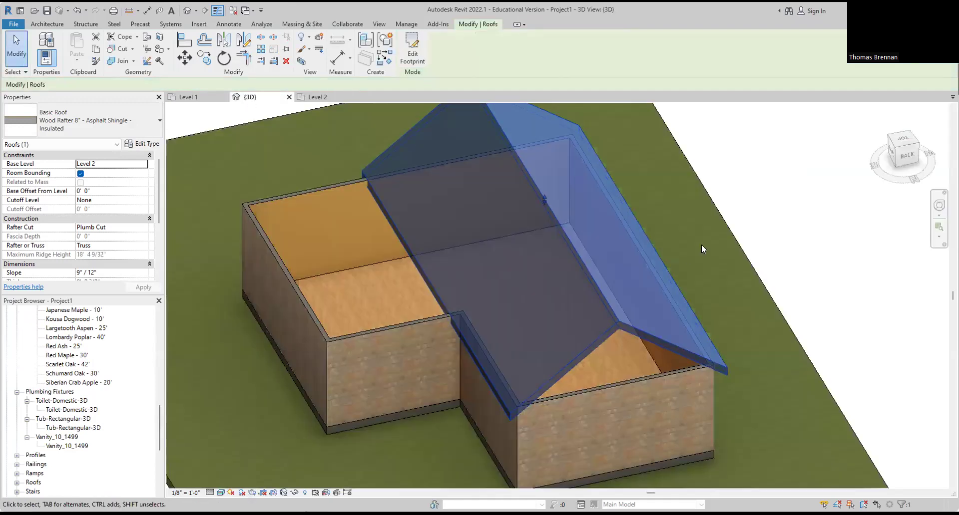
left_click(764, 225)
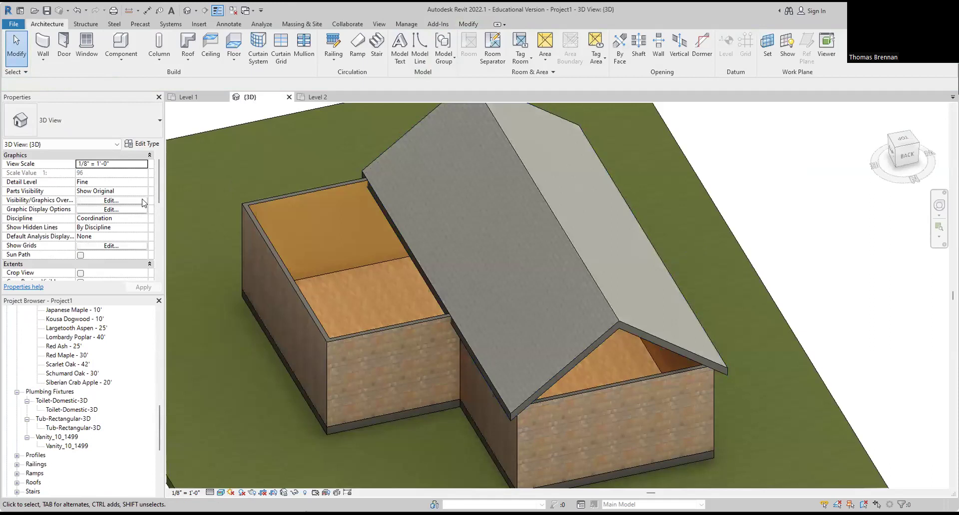
Step: On Level 2, pick the wing's upper and bottom walls as sloped edges and the right wall as non-sloping
left_click(318, 97)
middle_click_drag(544, 264, 529, 240)
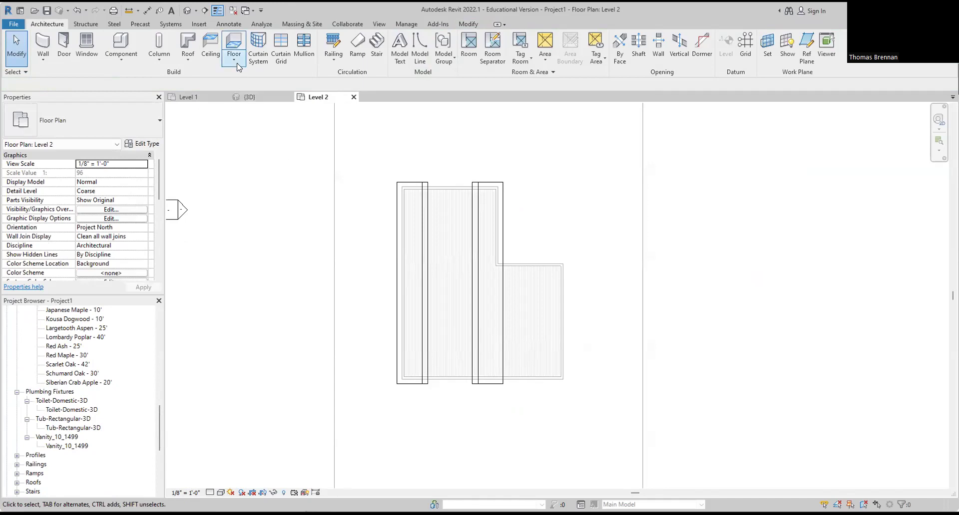
left_click(189, 62)
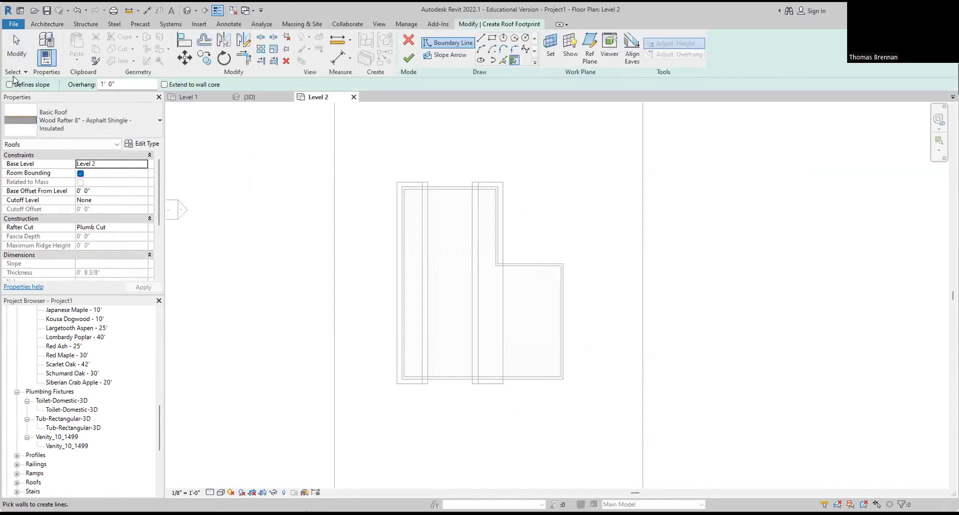
left_click(10, 85)
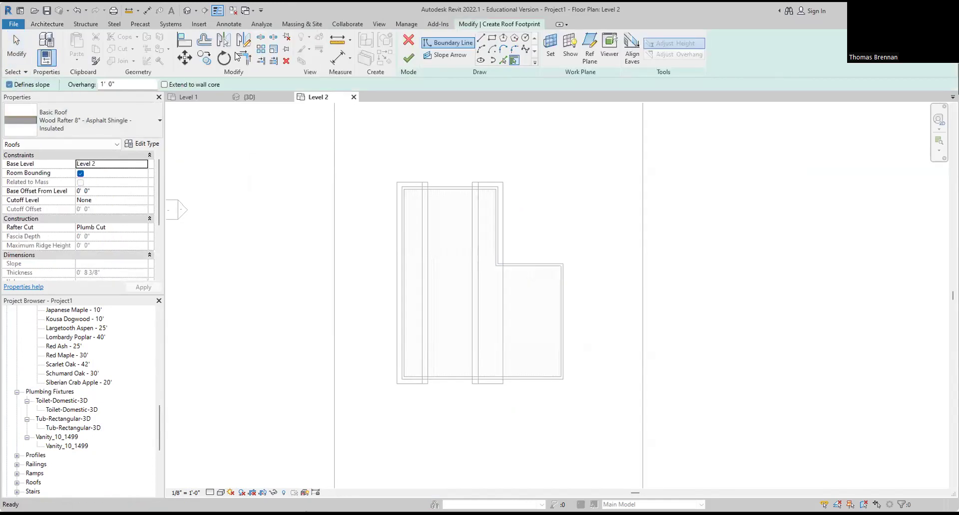
left_click(528, 264)
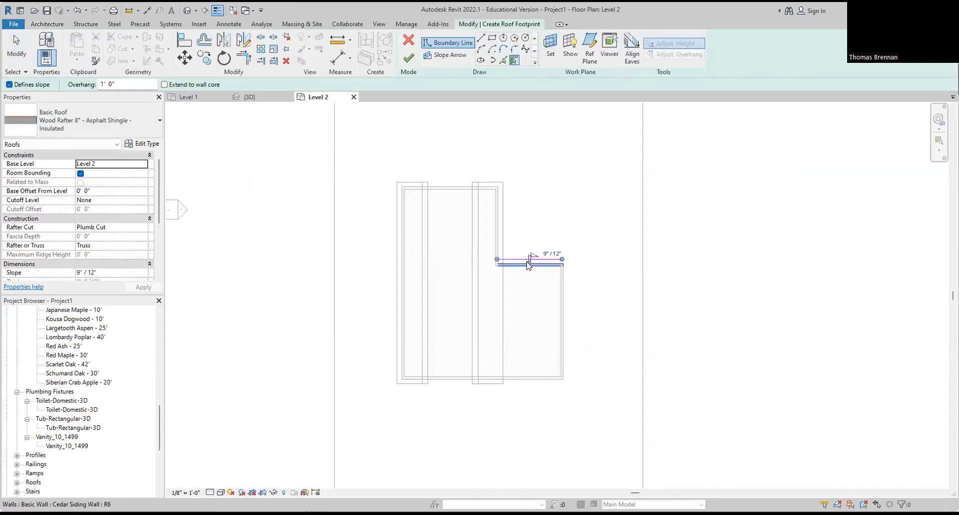
left_click(536, 383)
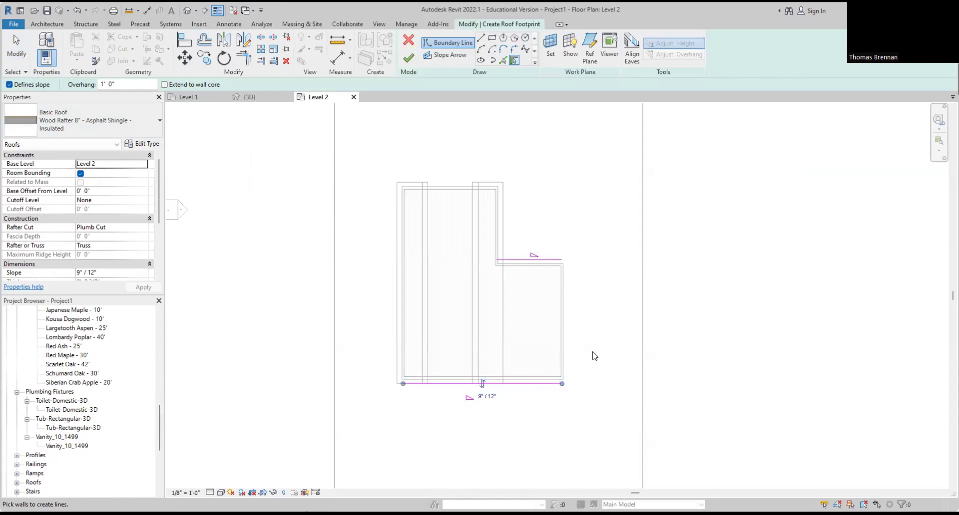
left_click(10, 84)
left_click(574, 287)
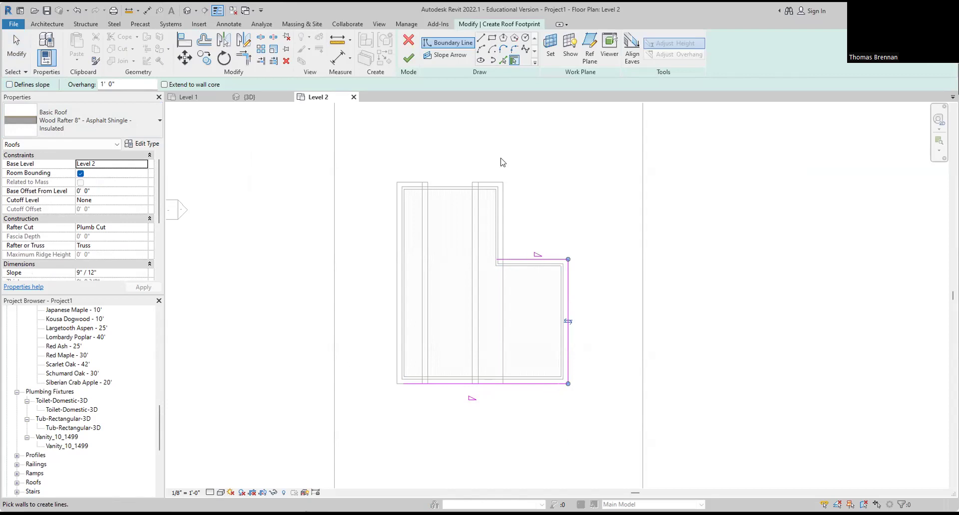
key("Escape")
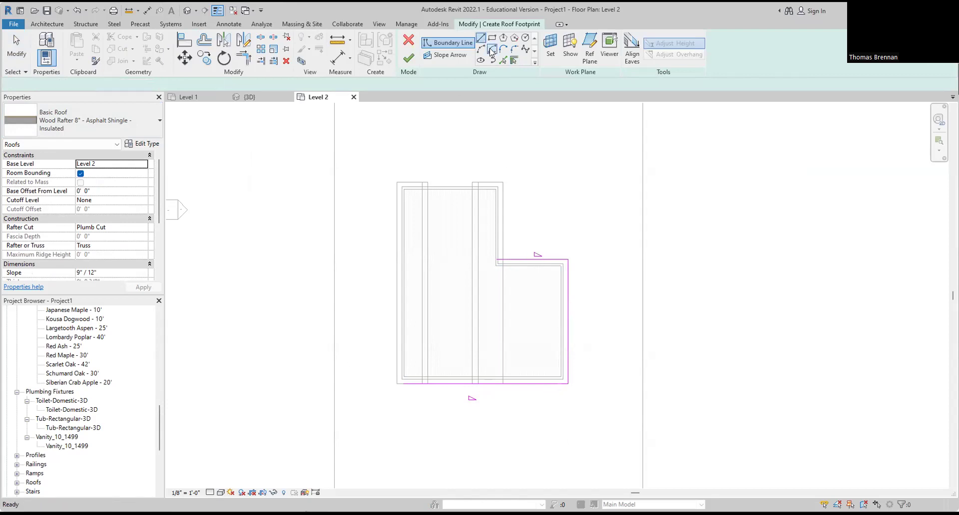
Step: Draw a roof edge at the inner corner, trim it to a corner with TR, and finish the sketch
left_click(497, 260)
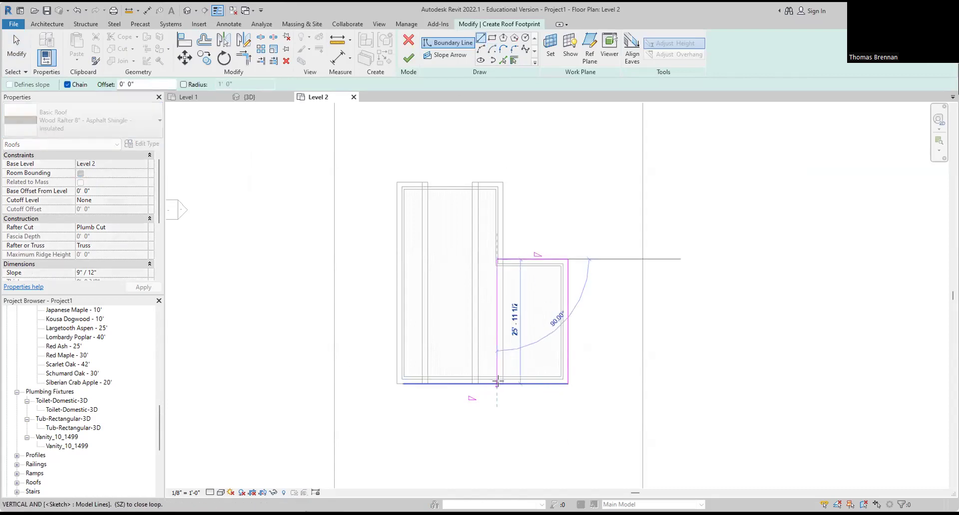
scroll(509, 387, "up", 3)
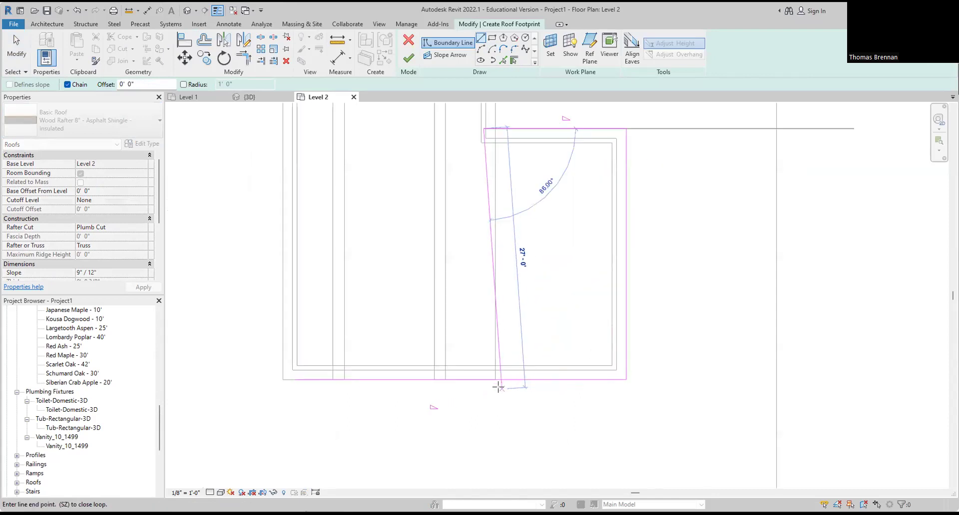
left_click(481, 380)
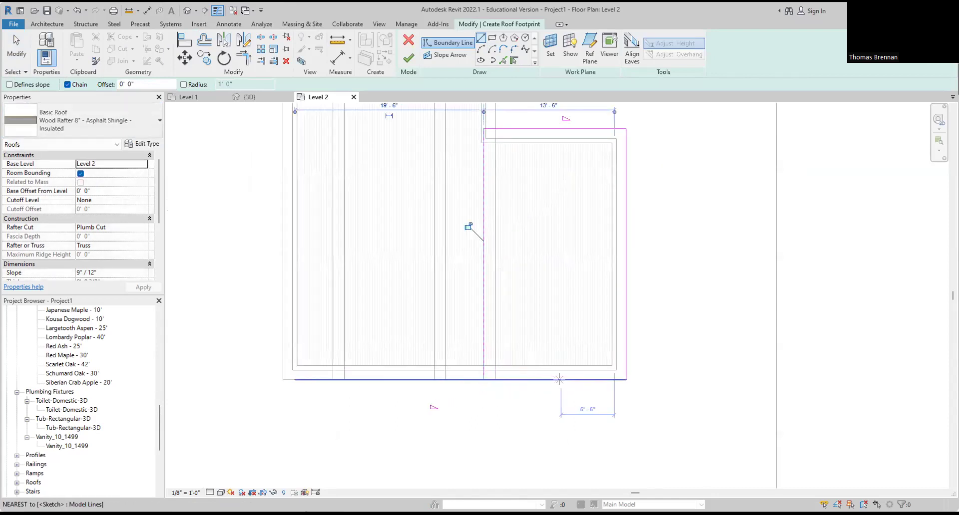
key("Escape")
key("Escape")
scroll(656, 261, "down", 1)
scroll(655, 256, "down", 1)
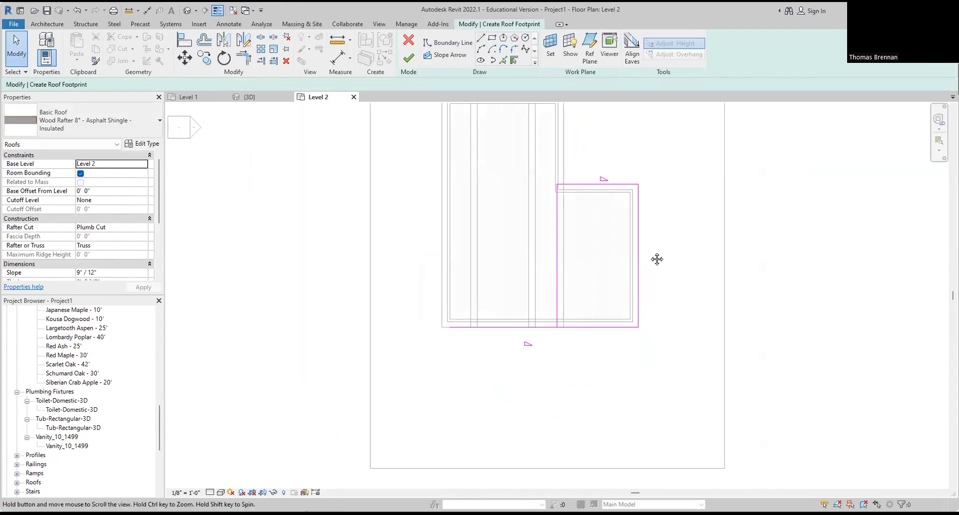
middle_click_drag(657, 259, 614, 266)
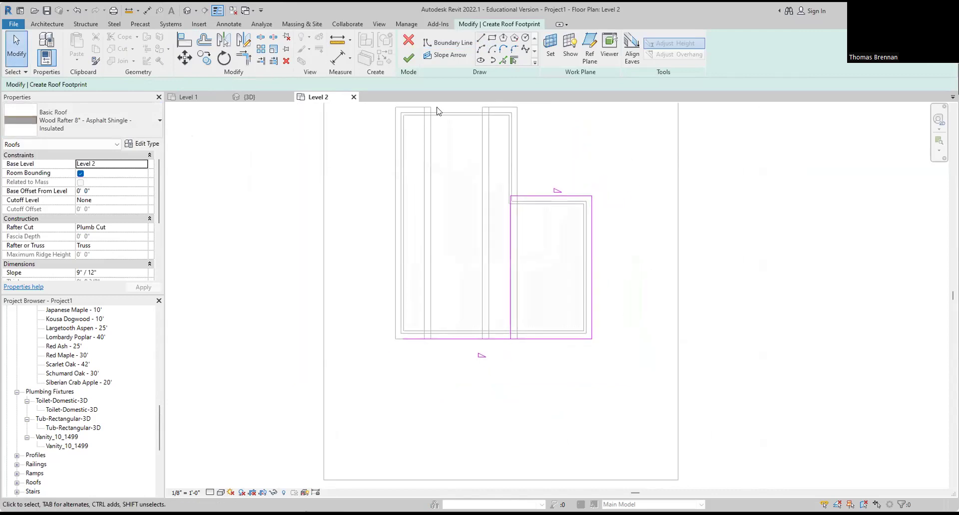
key("t")
key("r")
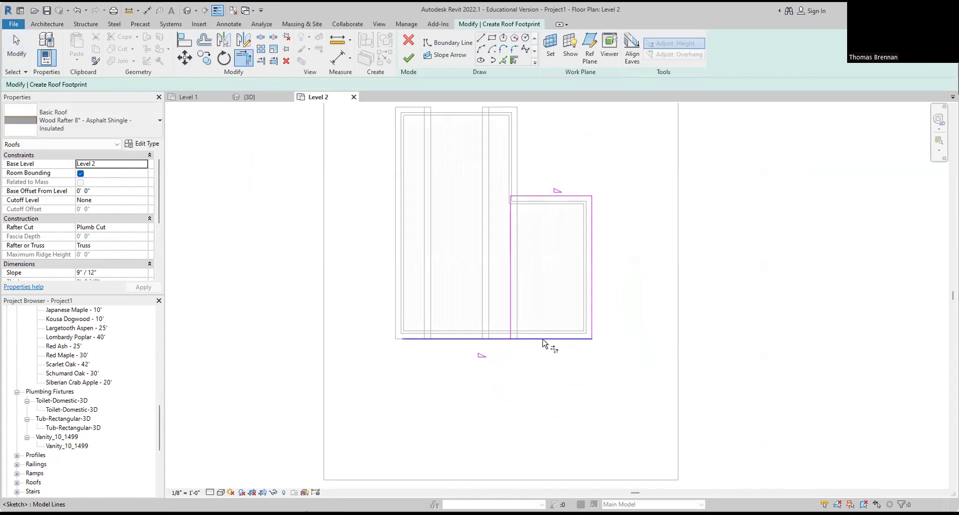
left_click(509, 317)
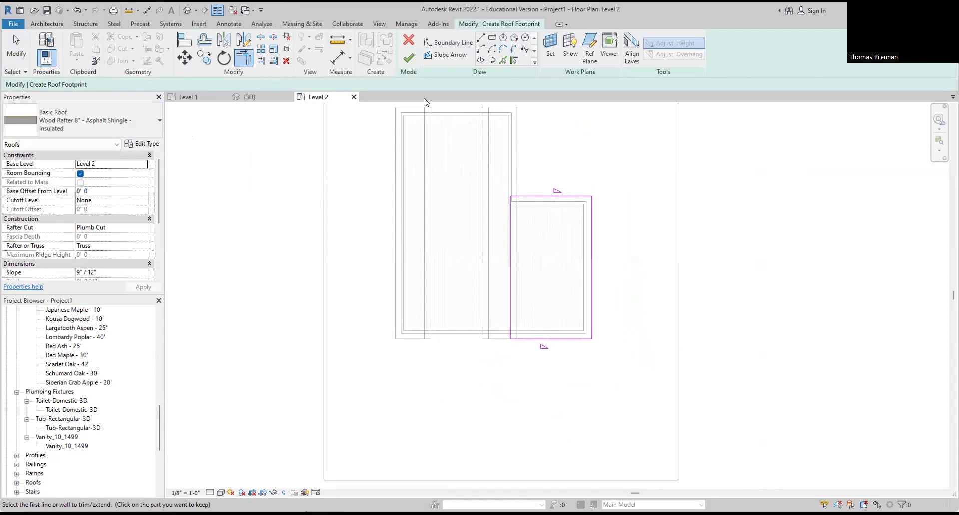
left_click(409, 58)
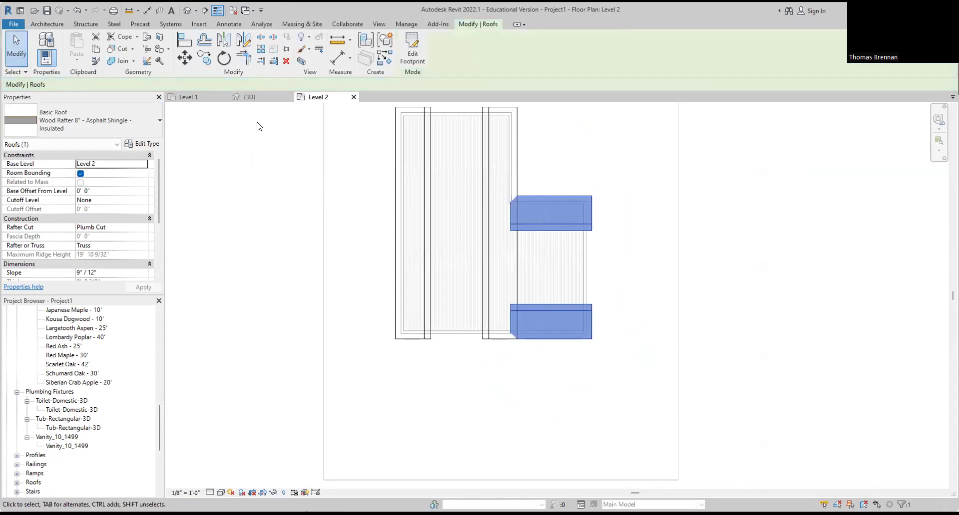
Step: Show the house in the 3D view and join the wing roof onto the main roof
left_click(251, 101)
key("Escape")
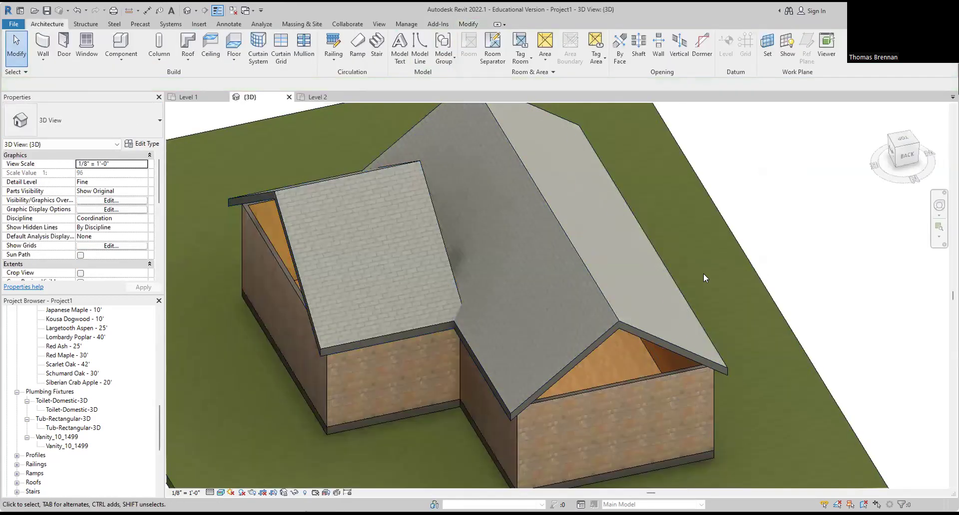
scroll(557, 362, "down", 2)
middle_click_drag(501, 374, 670, 397, "shift")
scroll(587, 427, "up", 1)
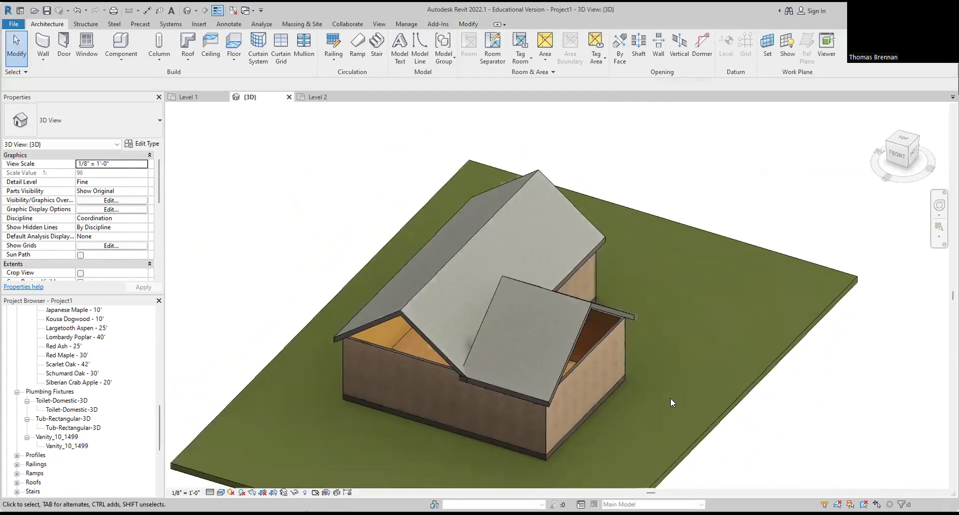
left_click(521, 283)
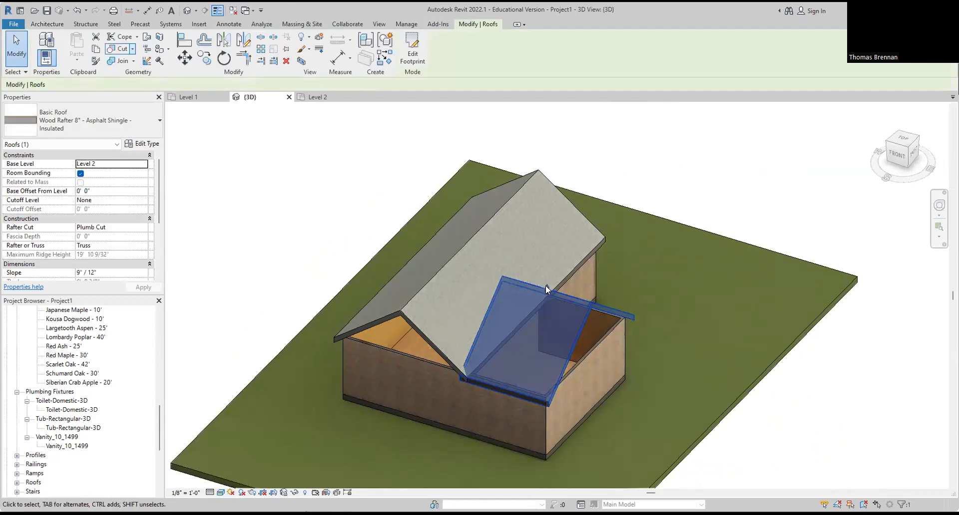
left_click(545, 285)
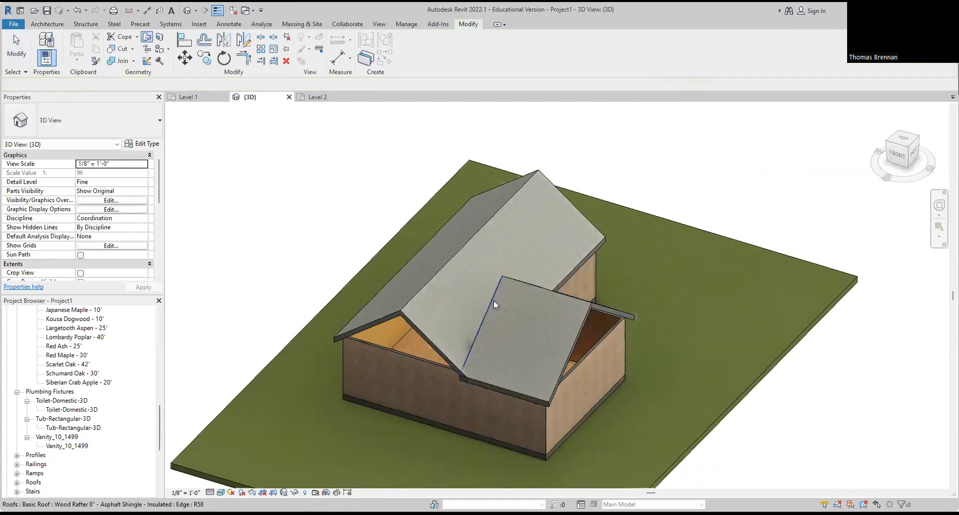
left_click(432, 342)
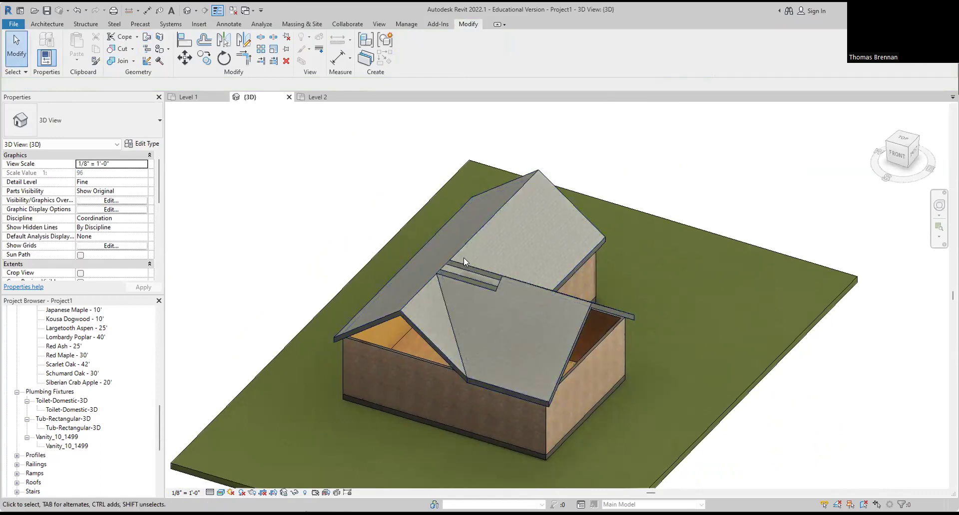
Step: Unjoin the wing roof from the main roof again
scroll(469, 274, "up", 4)
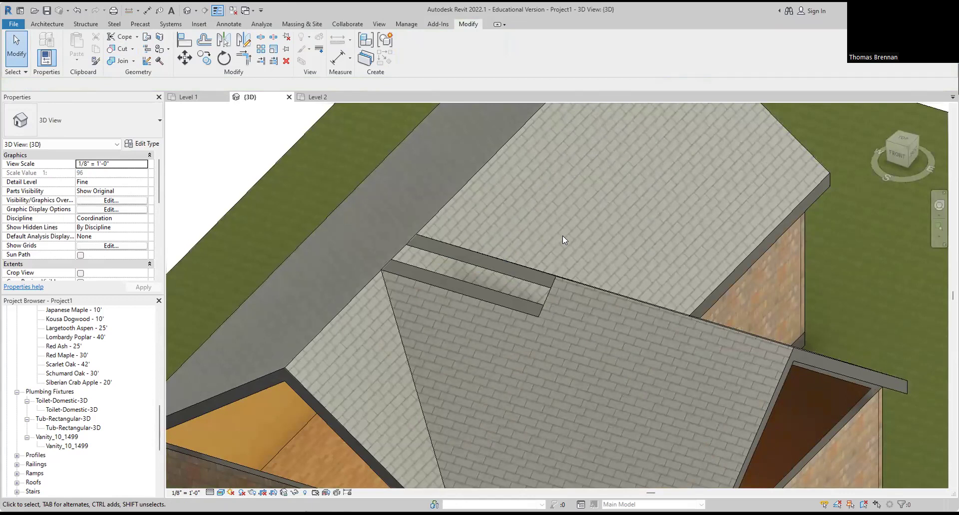
scroll(530, 285, "down", 2)
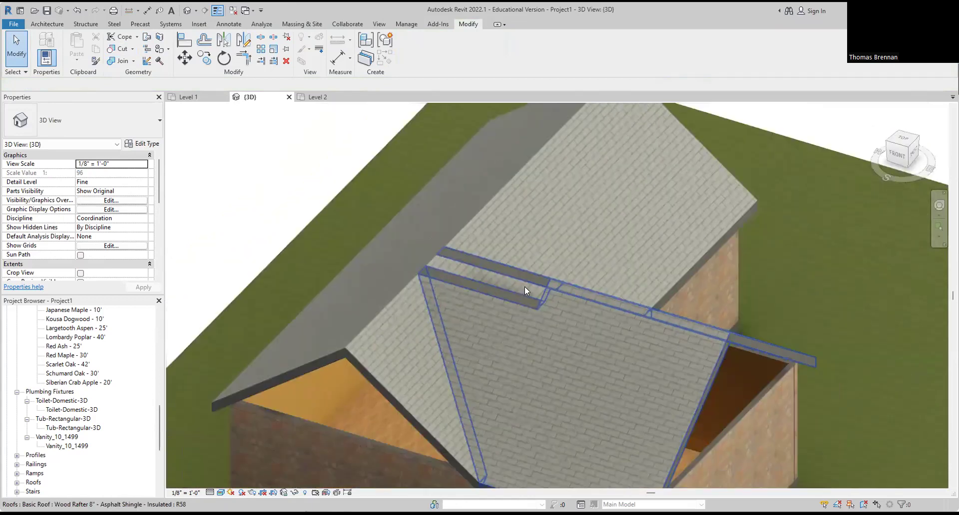
scroll(522, 287, "down", 4)
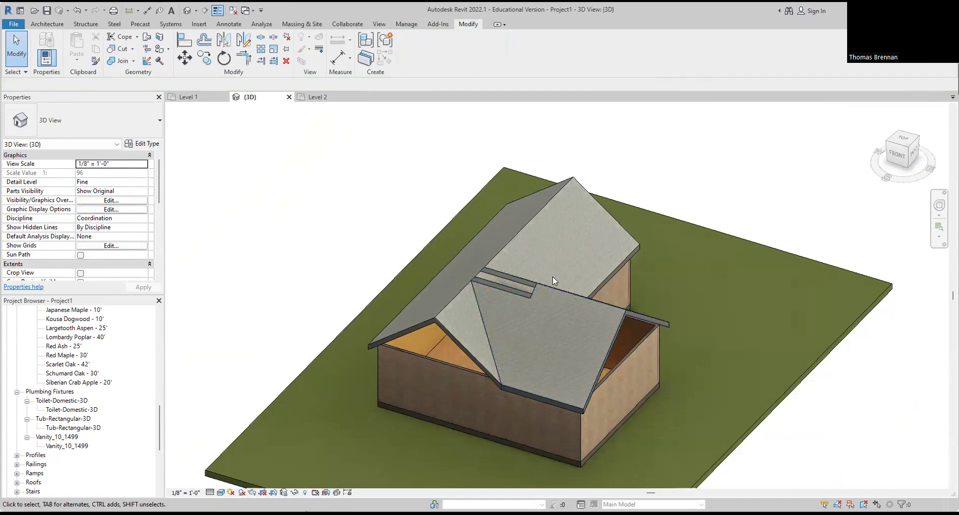
left_click(529, 287)
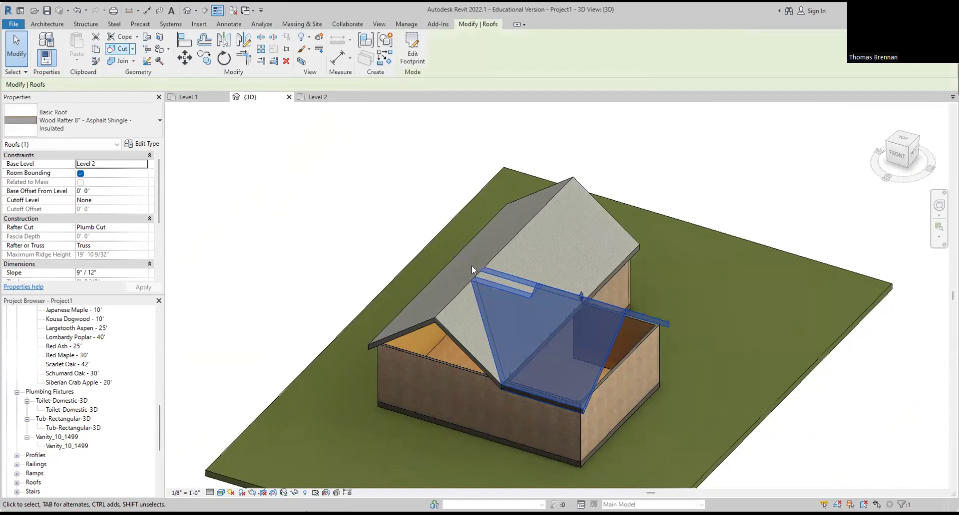
left_click(475, 292)
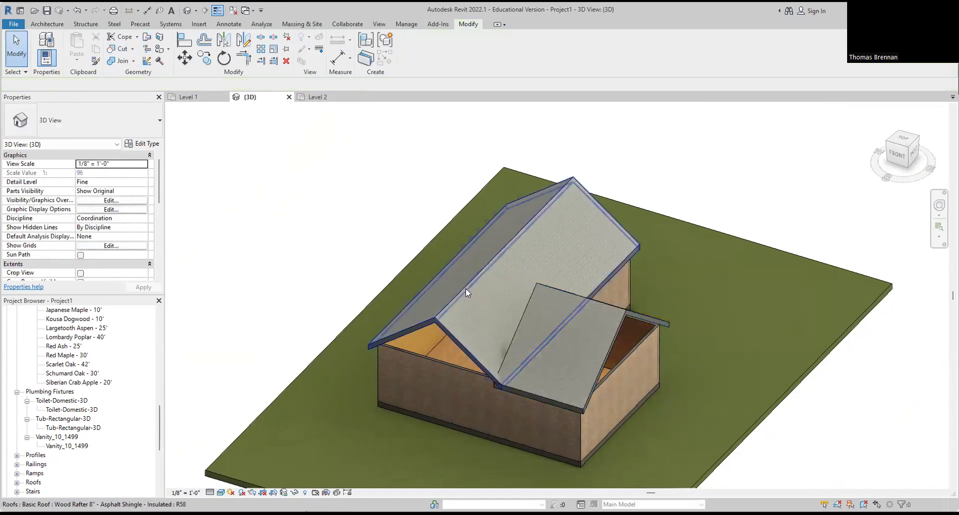
left_click(525, 304)
left_click(448, 333)
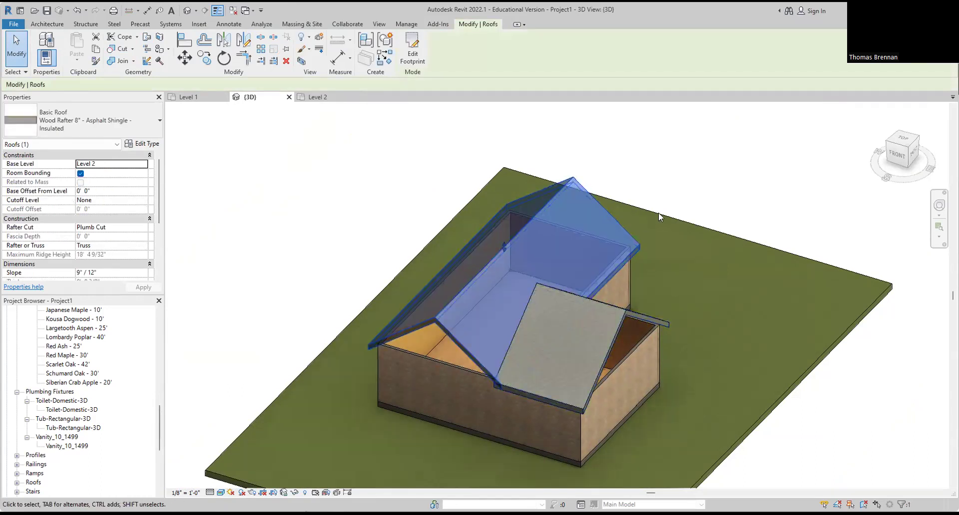
key("Escape")
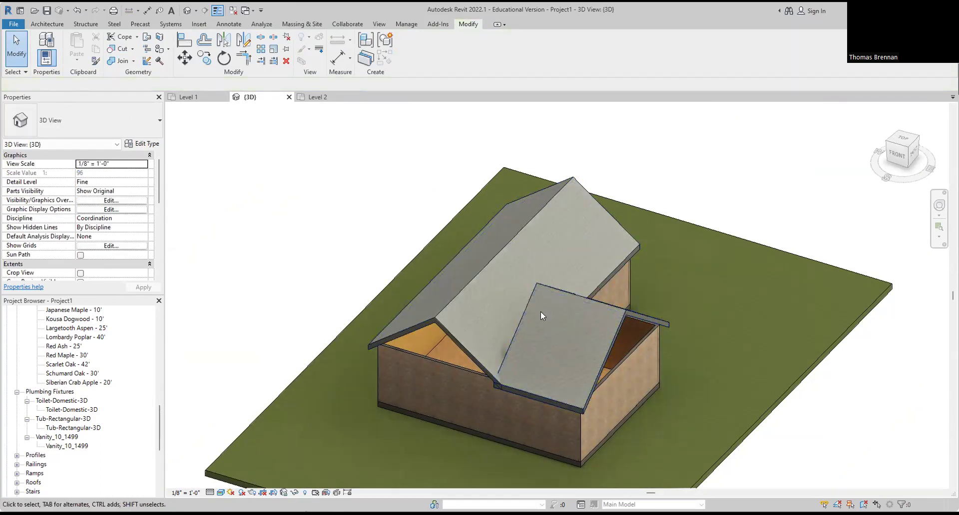
Step: Change the wing roof's Slope to 6"/12" in Properties
scroll(540, 312, "up", 3)
middle_click_drag(558, 324, 644, 295, "shift")
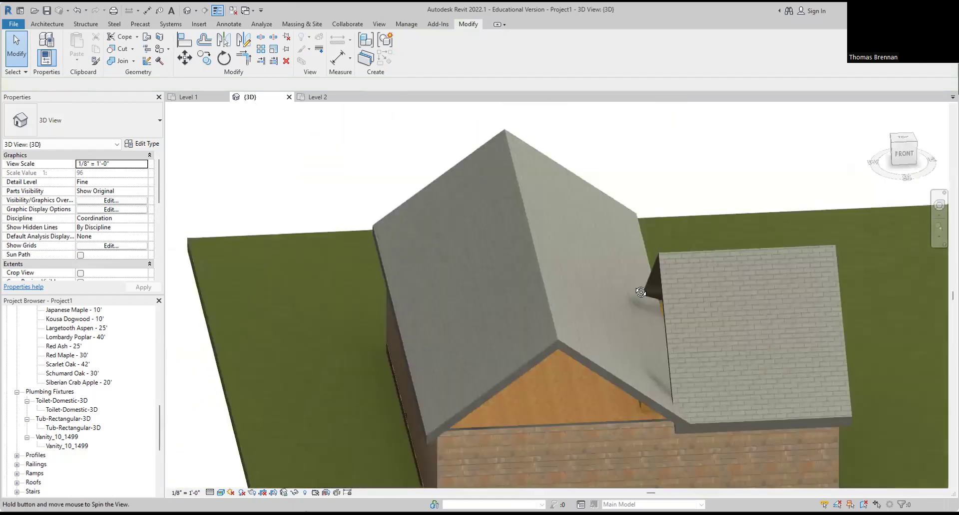
left_click(665, 294)
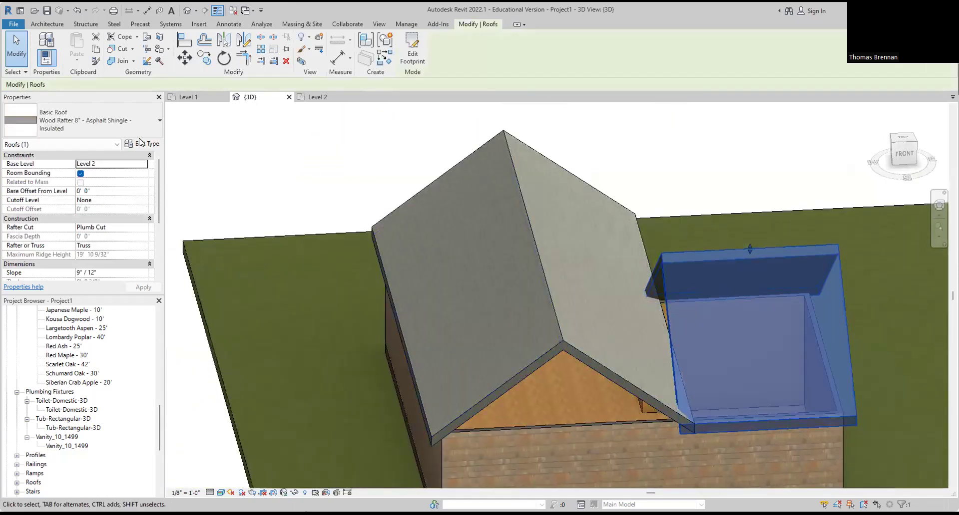
left_click(116, 272)
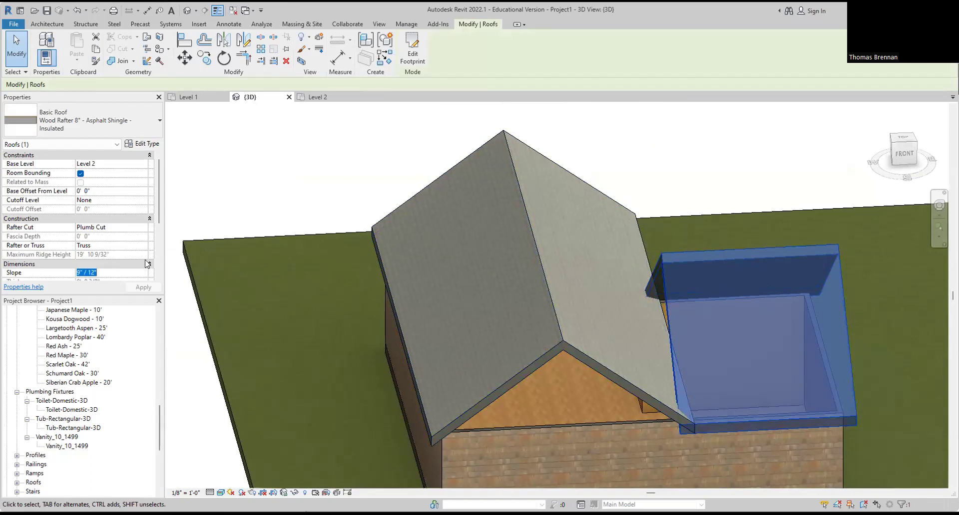
left_click(81, 273)
type("6")
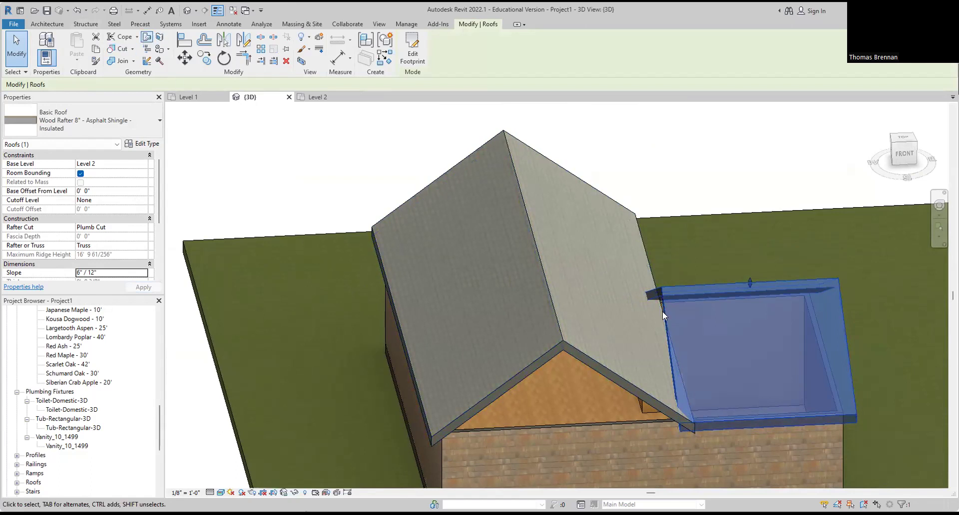
left_click(660, 292)
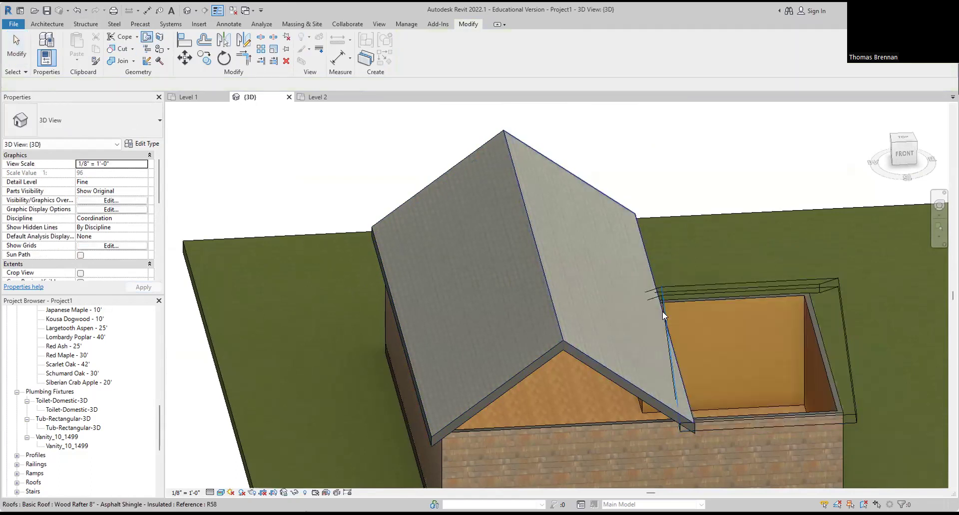
Step: Join the wing roof to the main roof face, then attach the six connected exterior walls' tops to the roof
left_click(557, 313)
scroll(745, 239, "down", 3)
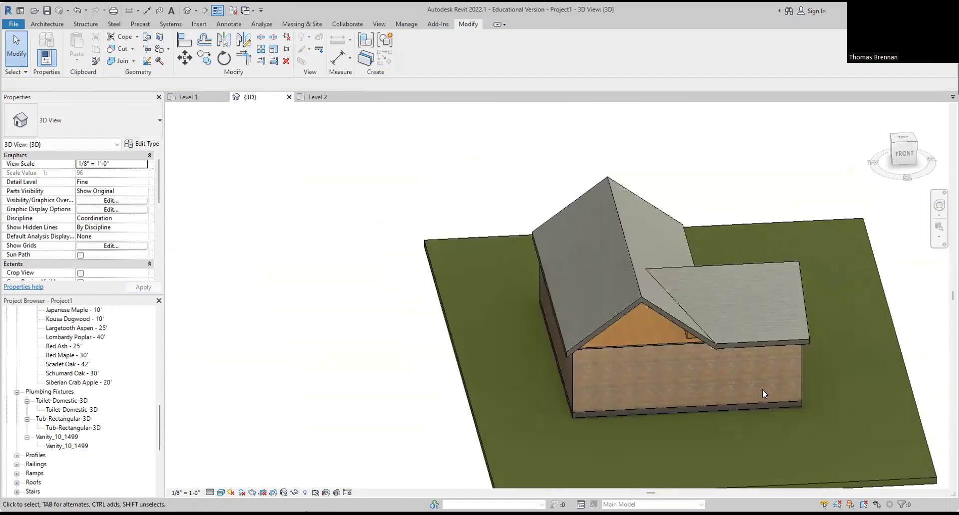
middle_click_drag(764, 389, 704, 387, "shift")
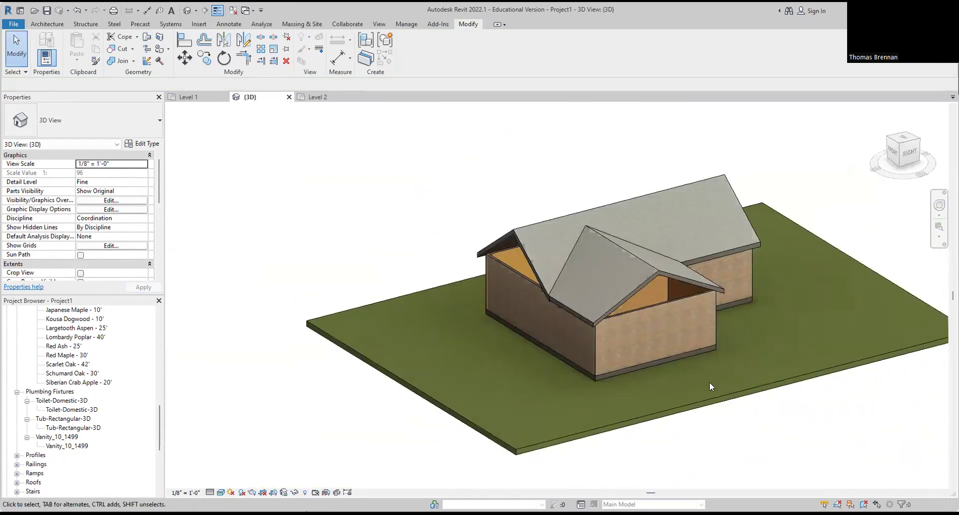
key("Tab")
left_click(664, 290)
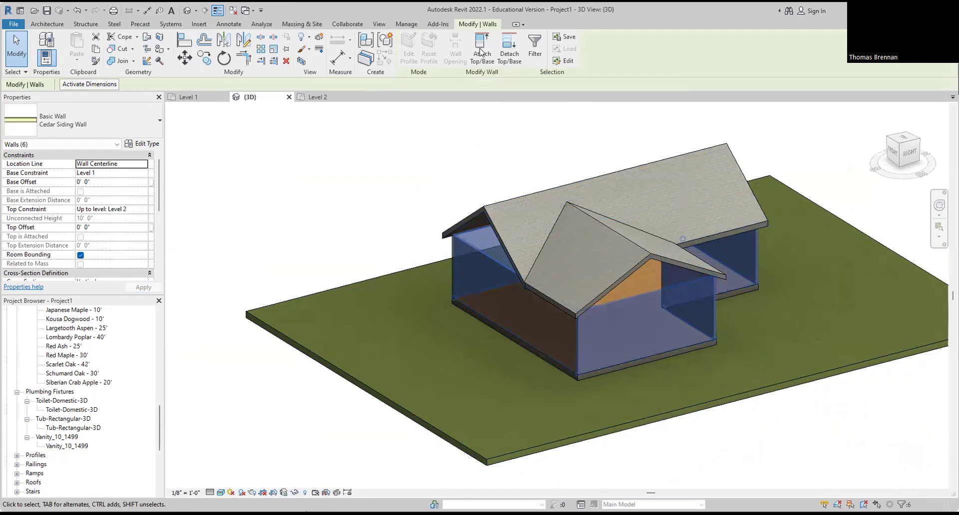
left_click(500, 233)
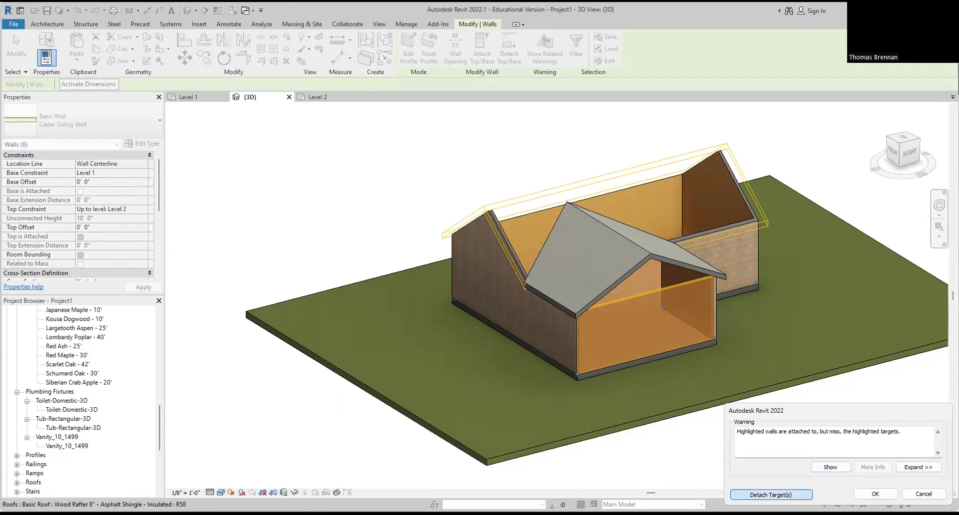
left_click(874, 494)
Step: Attach the front gable wall's top to the front gable roof
left_click(535, 143)
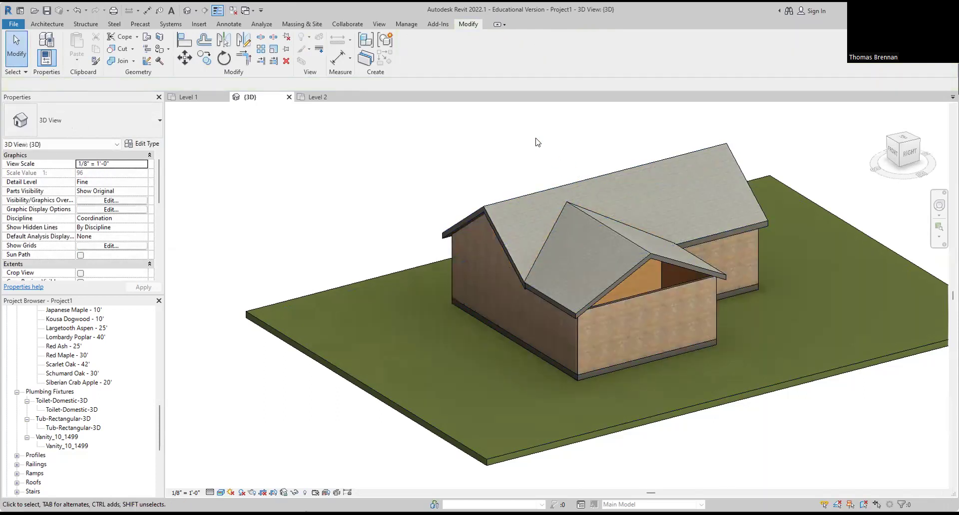
left_click(663, 289)
left_click(482, 50)
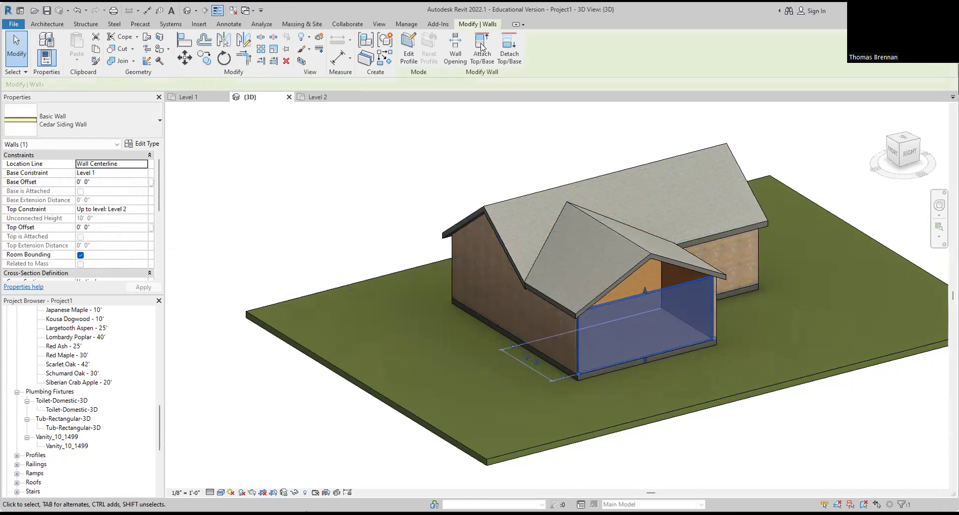
left_click(681, 265)
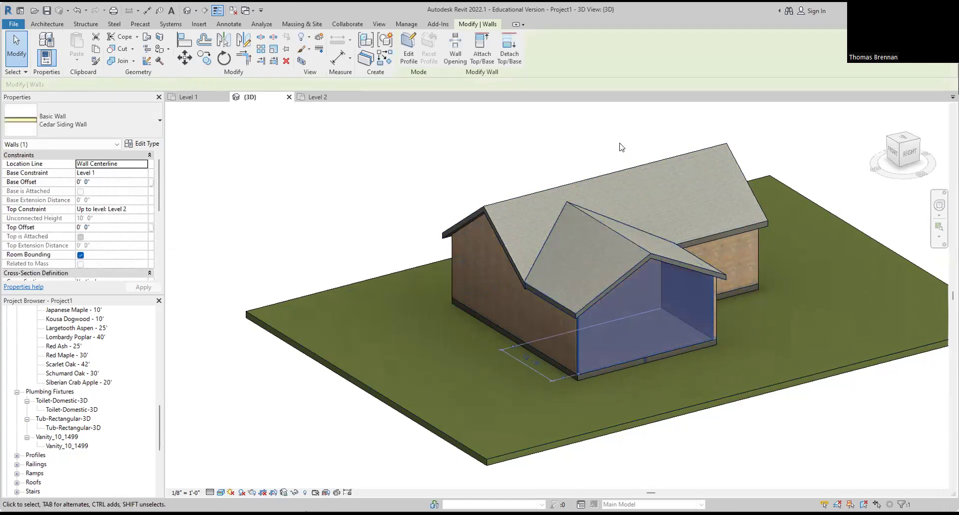
left_click(561, 154)
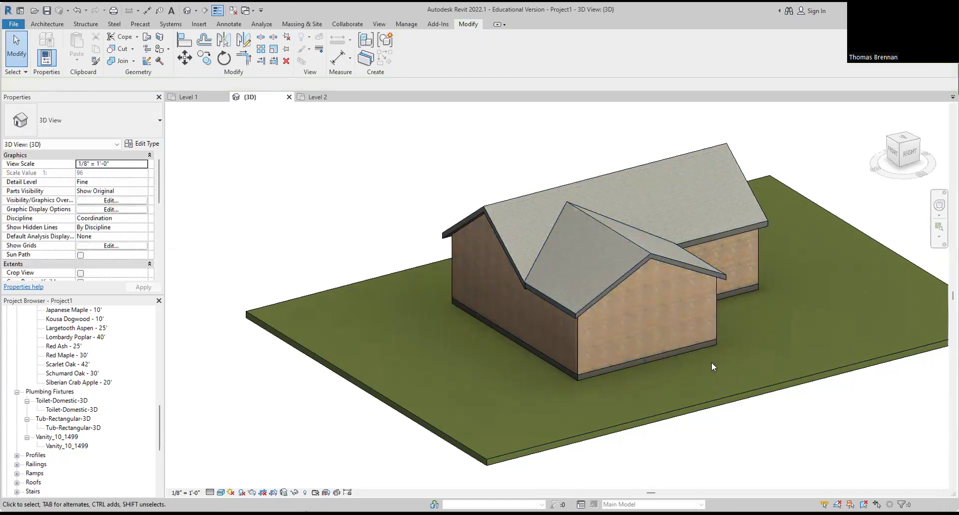
Step: Attach the top of the narrow wall in the inside corner between the gables to the roof
middle_click_drag(711, 364, 733, 319, "shift")
scroll(744, 299, "up", 5)
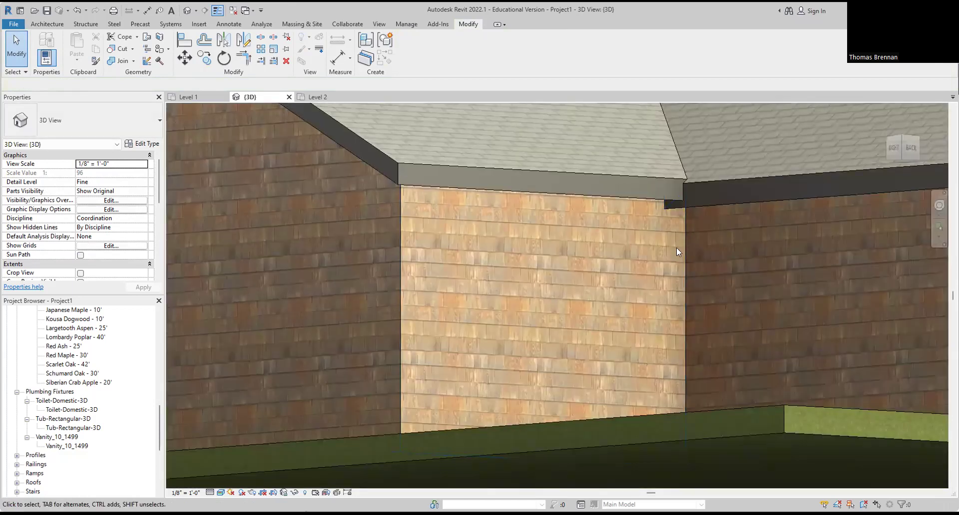
scroll(676, 248, "down", 4)
mouse_move(671, 254)
middle_mouse_down("shift")
mouse_move(476, 283)
mouse_move(574, 317)
mouse_move(601, 306)
middle_mouse_up("shift")
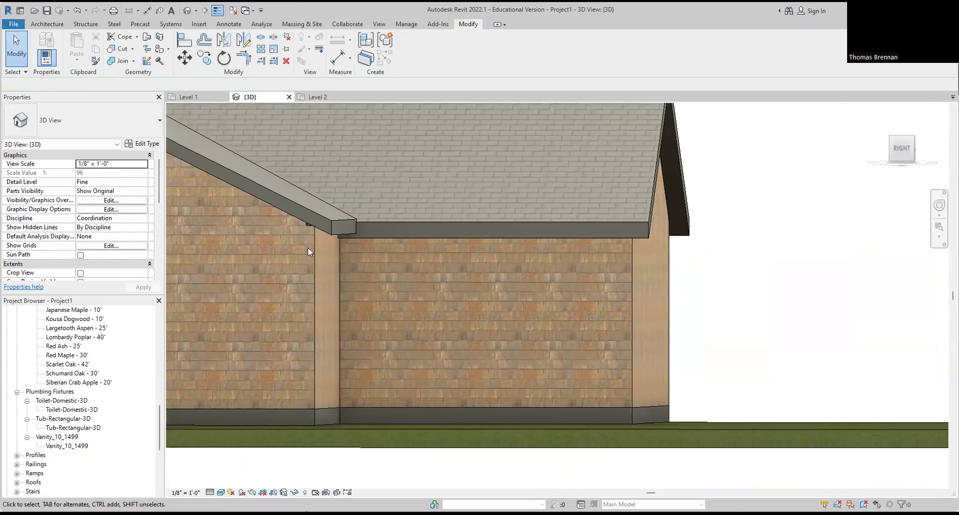
left_click(313, 237)
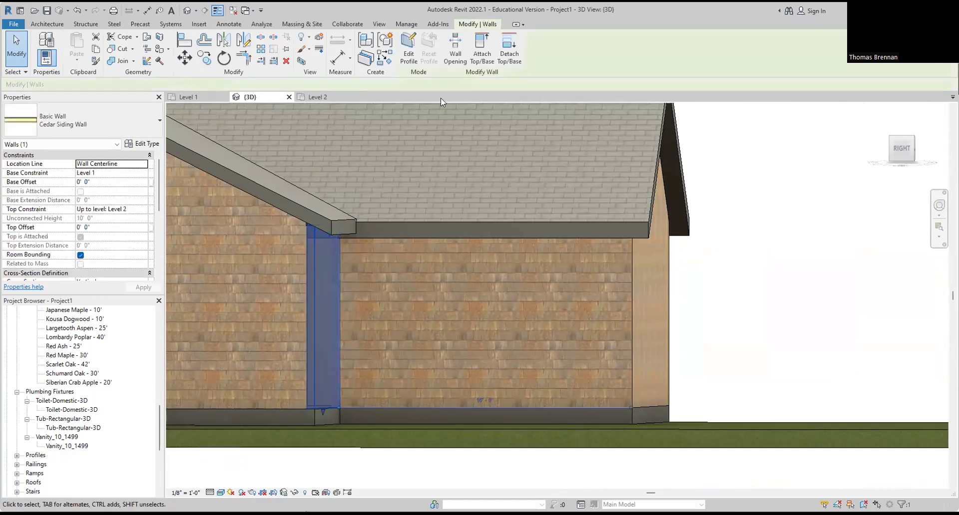
left_click(324, 228)
key("Escape")
scroll(398, 302, "down", 1)
middle_click_drag(387, 319, 557, 279, "shift")
Step: Set the front gable roof's Rafter or Truss property to Rafter
left_click(556, 280)
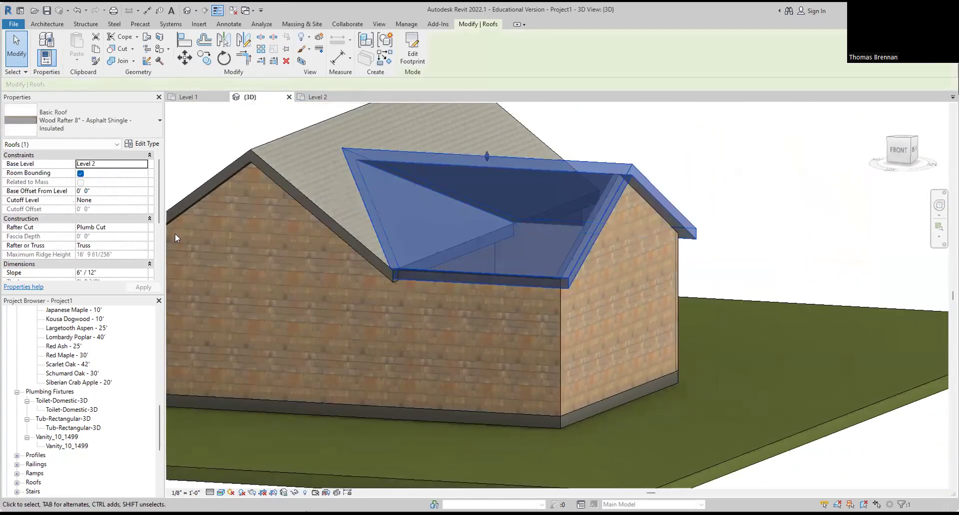
left_click(110, 245)
left_click(142, 246)
left_click(86, 262)
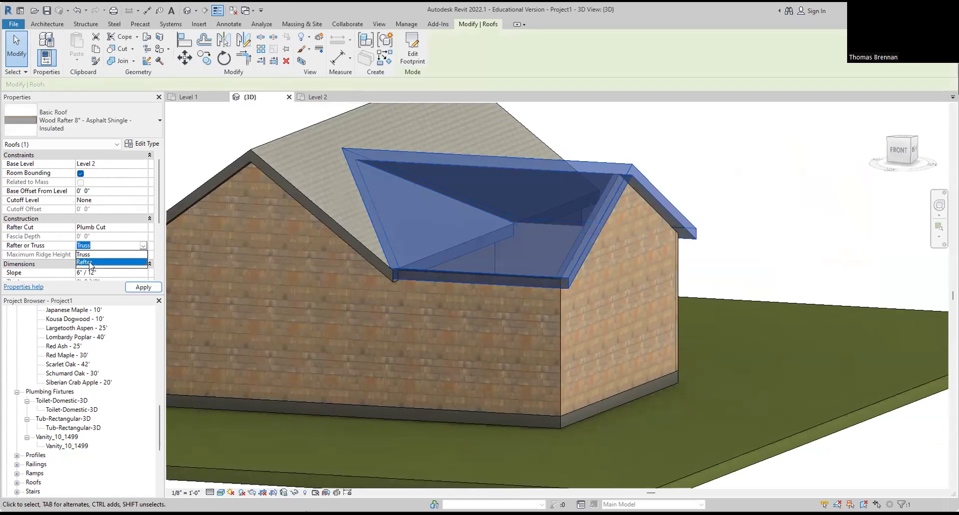
left_click(232, 146)
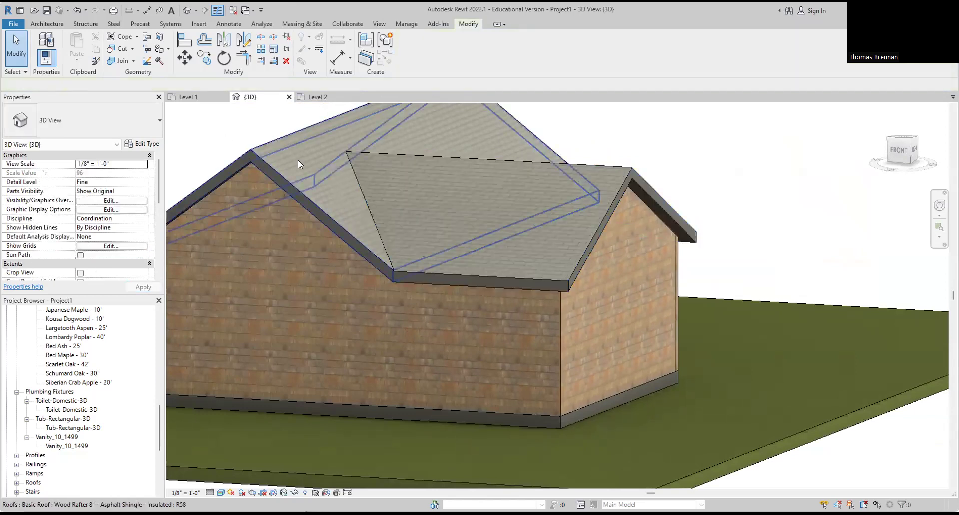
Step: Apply Rafter to the main gable roof, then switch it back to Truss and apply
left_click(302, 193)
left_click(110, 245)
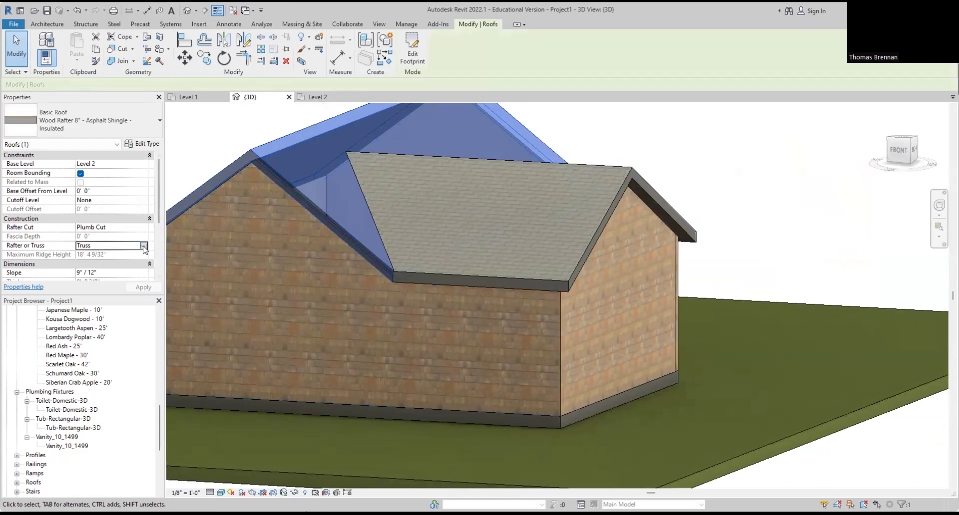
left_click(143, 246)
left_click(88, 262)
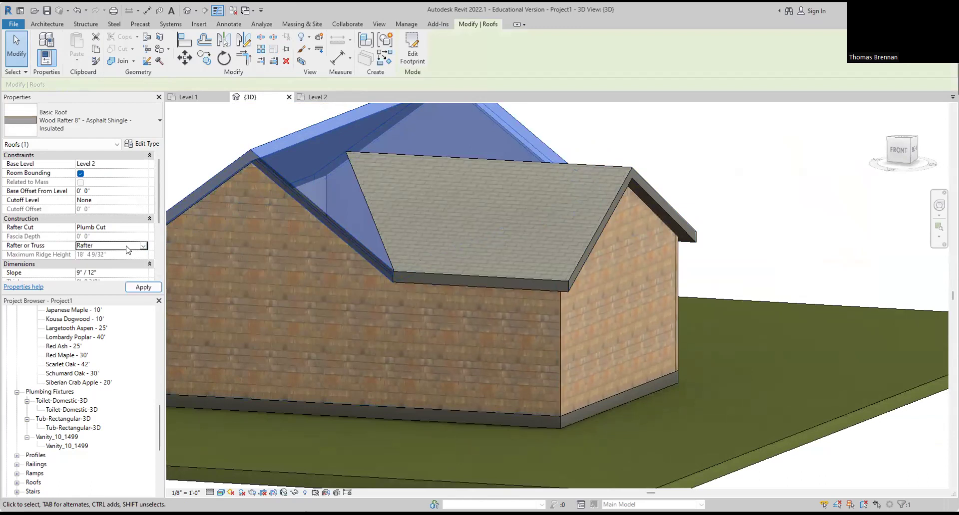
left_click(143, 287)
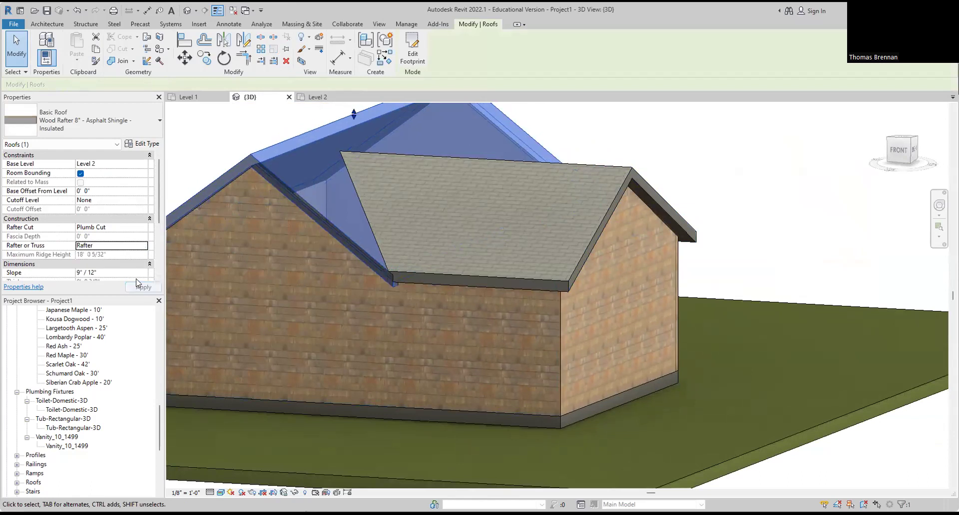
left_click(134, 244)
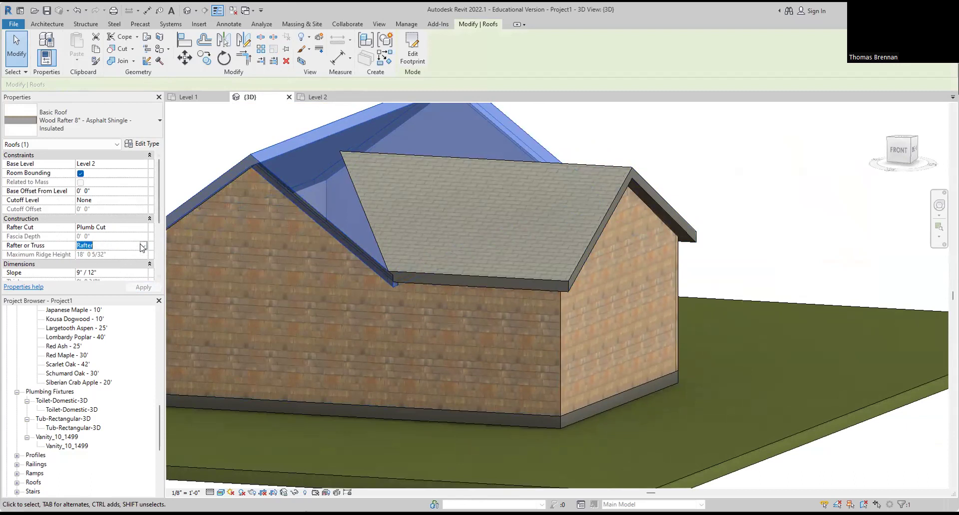
left_click(143, 245)
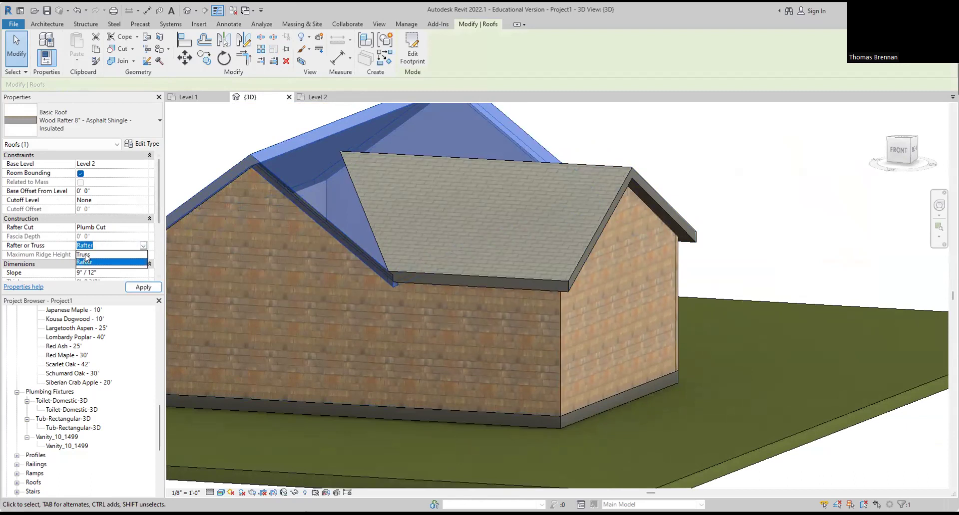
left_click(144, 292)
left_click(144, 288)
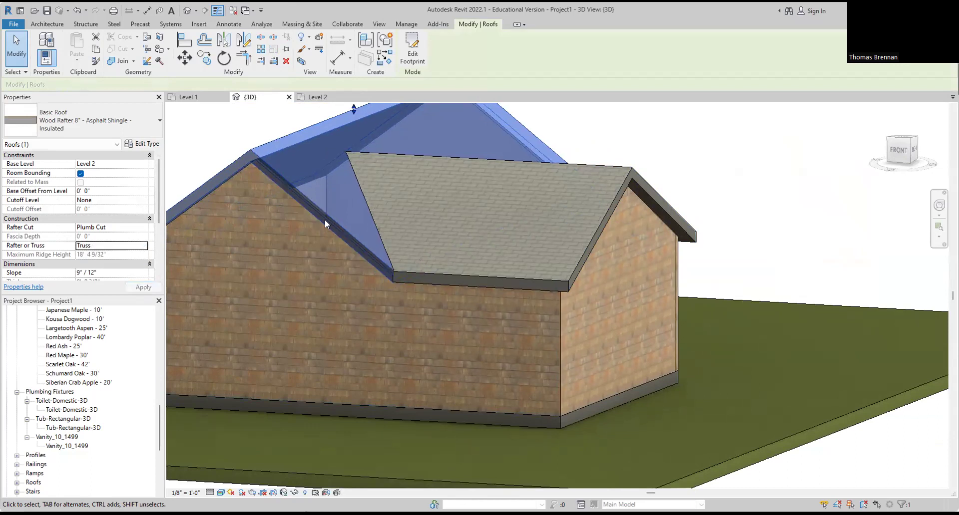
left_click(701, 127)
scroll(706, 132, "down", 2)
middle_click_drag(566, 401, 310, 396, "shift")
middle_click_drag(662, 361, 587, 429, "shift")
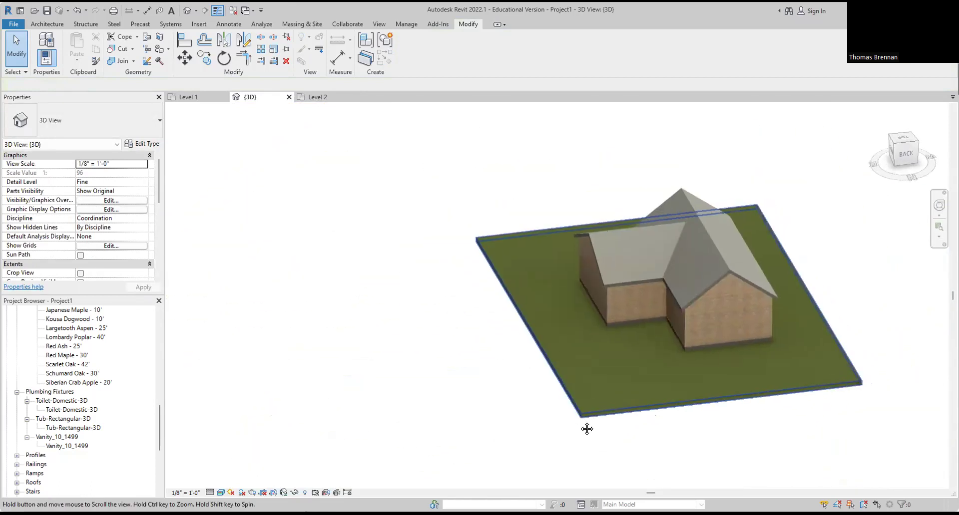
Step: Return to the Level 1 floor plan, frame the floor, and start the Door tool from Architecture
scroll(692, 383, "up", 2)
scroll(728, 340, "up", 3)
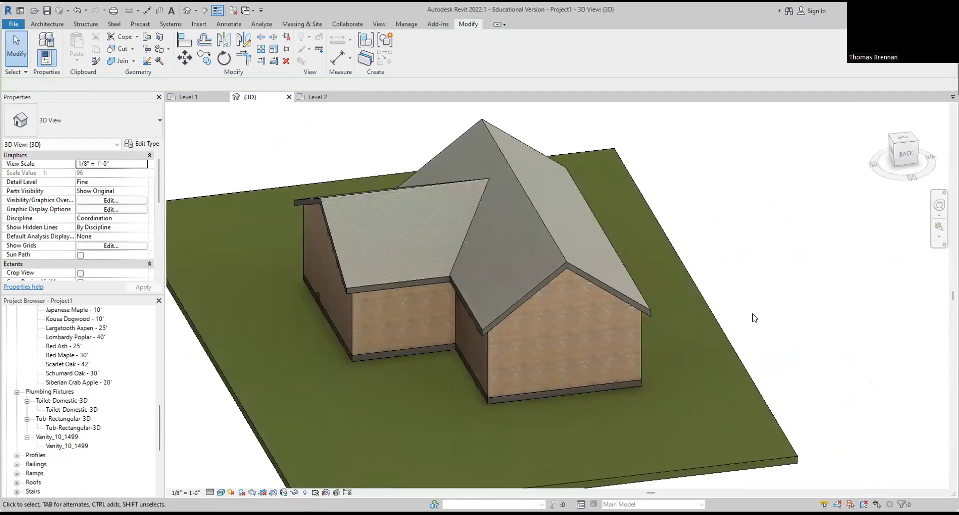
left_click(188, 97)
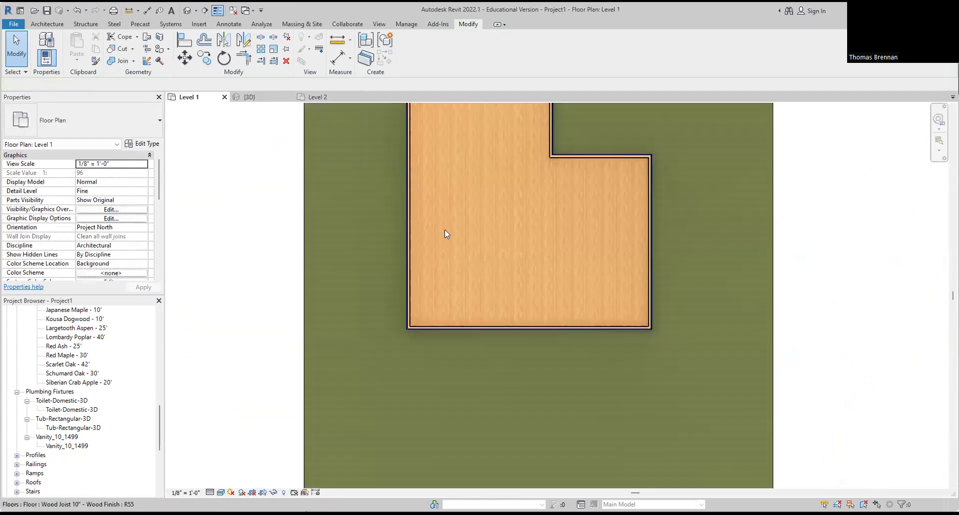
middle_click_drag(538, 253, 532, 321)
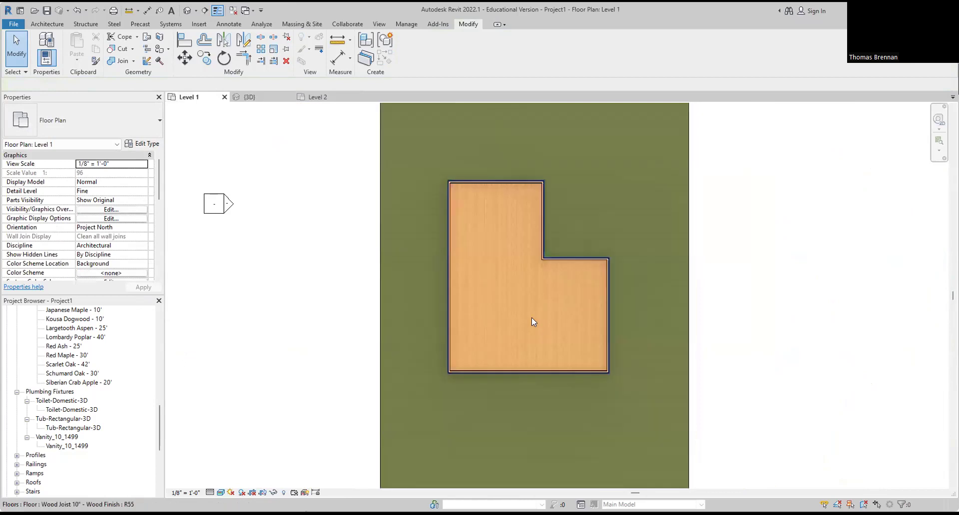
scroll(532, 311, "down", 3)
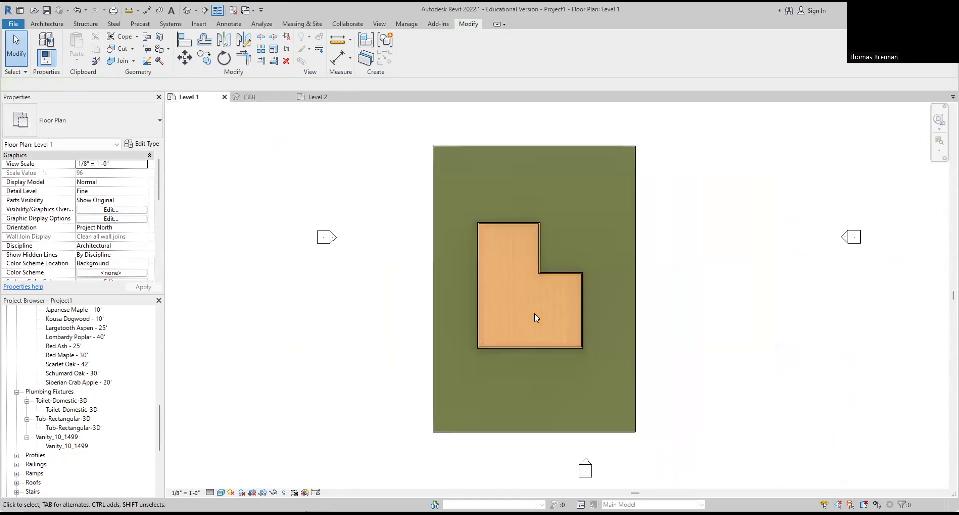
left_click(249, 97)
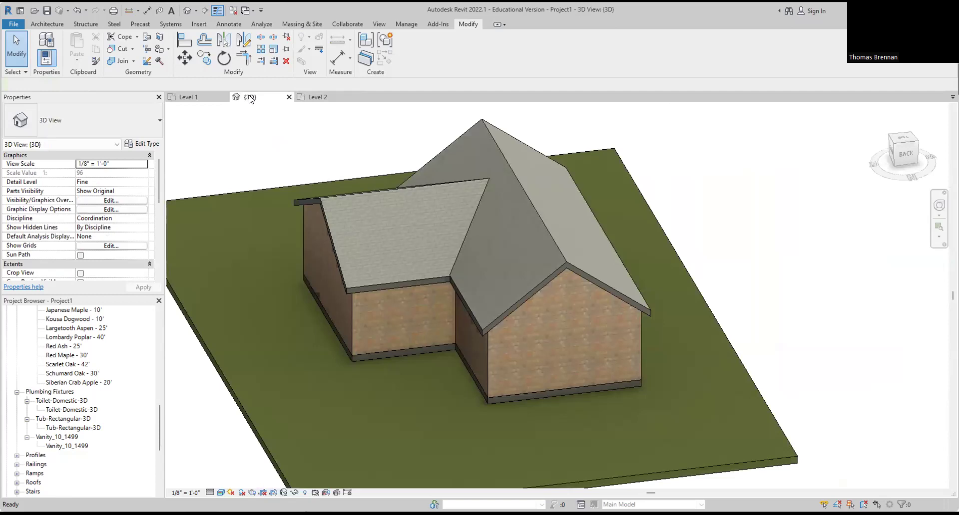
left_click(190, 97)
scroll(528, 232, "up", 3)
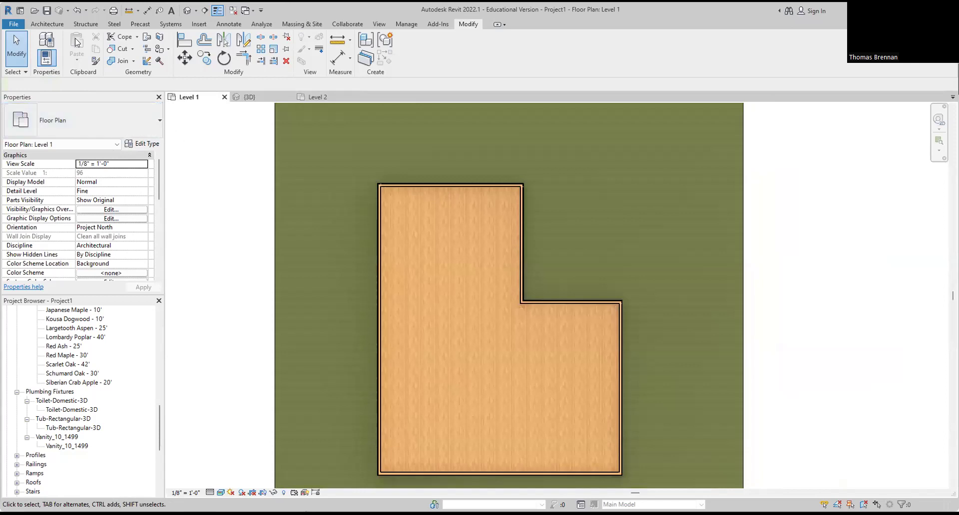
left_click(59, 26)
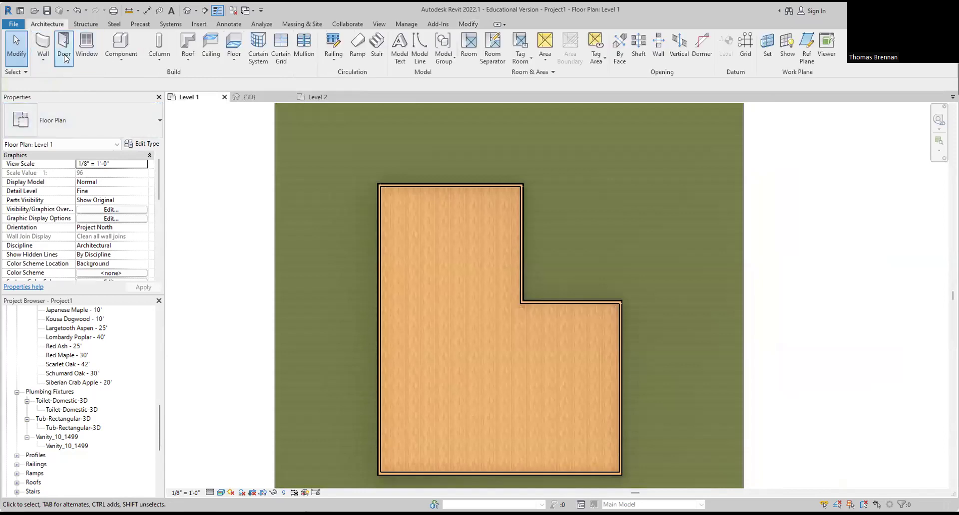
left_click(63, 45)
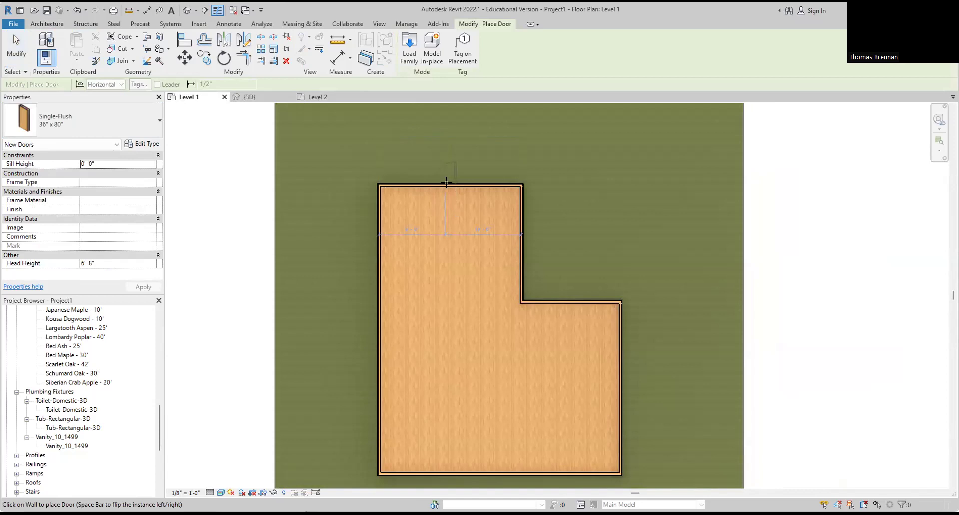
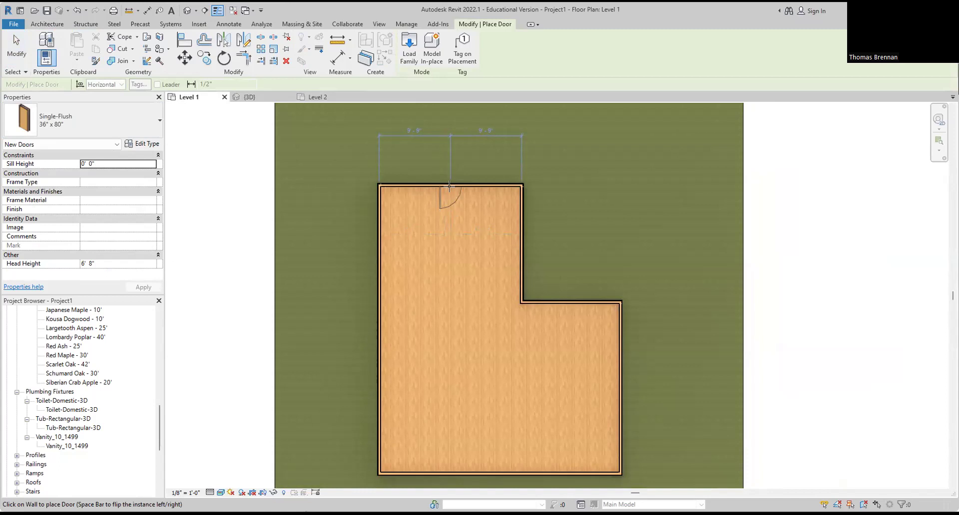
Step: Place three Single-Flush 36" x 80" doors in the top, inner-corner and lower-left walls, flipping the first
left_click(449, 187)
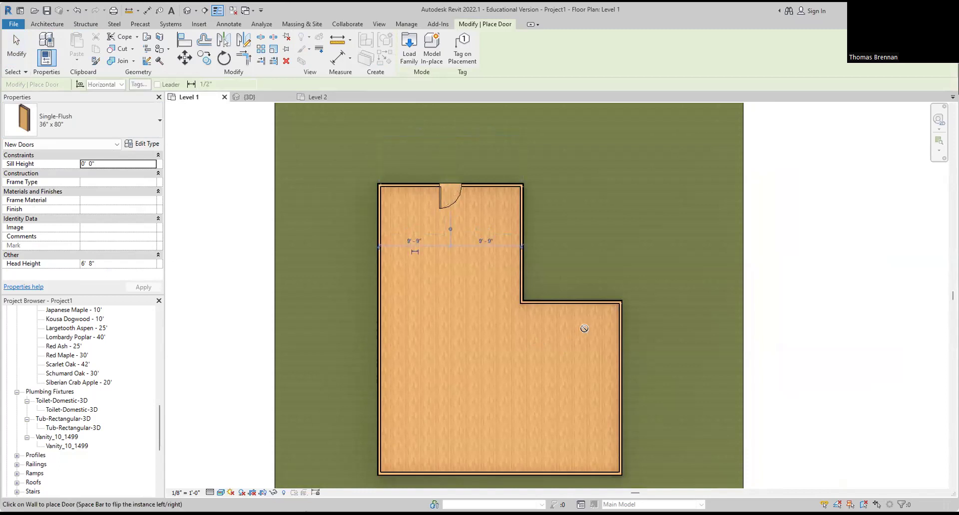
key("space")
left_click(600, 304)
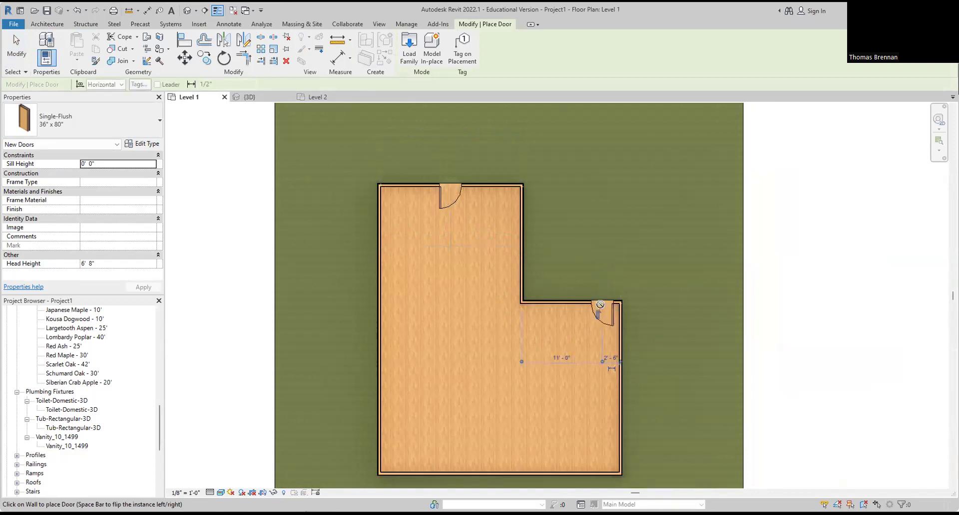
left_click(396, 471)
key("Escape")
key("Escape")
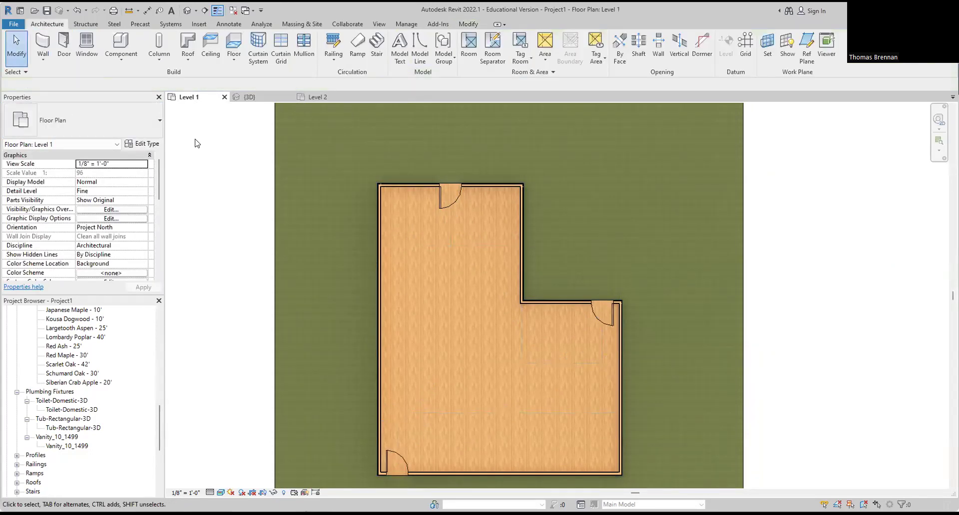
Step: Place three 48" x 36" slider windows along the left exterior wall
left_click(87, 46)
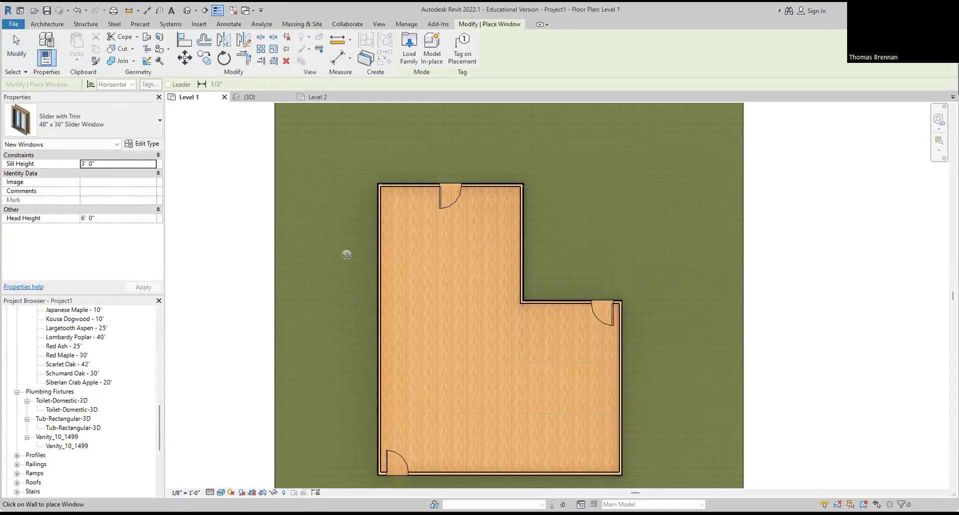
left_click(379, 227)
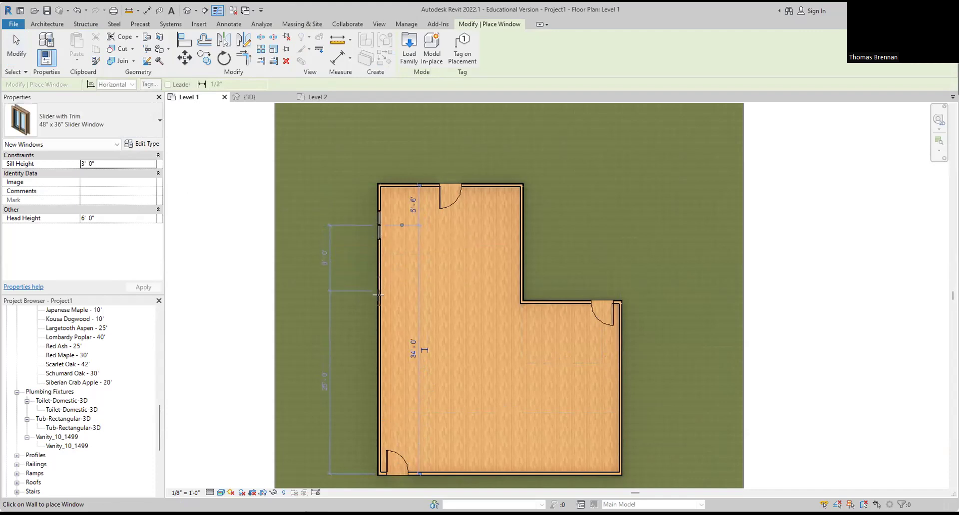
left_click(379, 320)
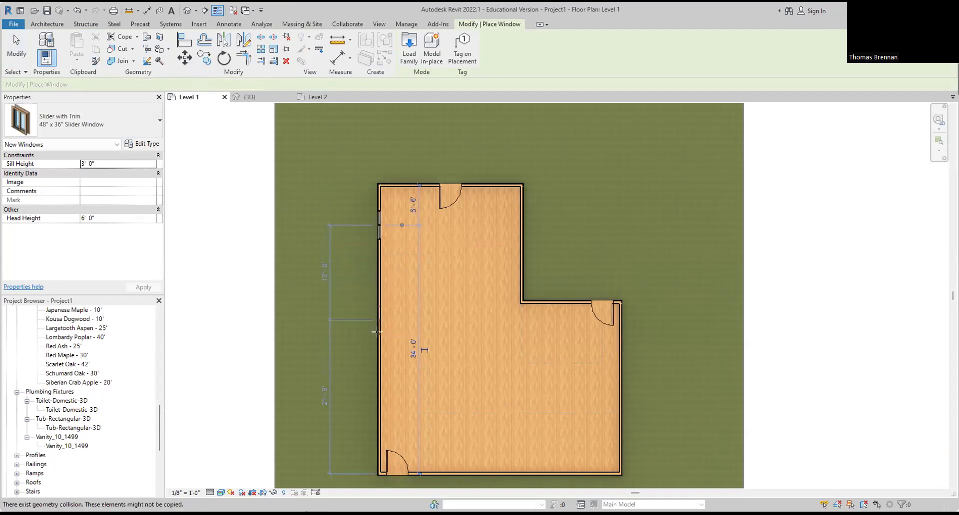
left_click(382, 394)
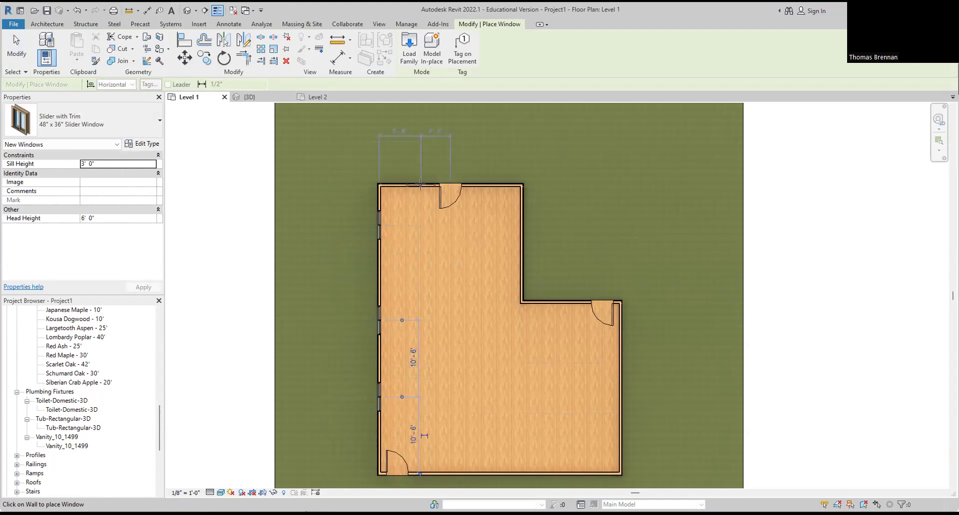
Step: Place eight 60" x 36" Slider with Trim windows on the top, right, inner and bottom walls
left_click(160, 120)
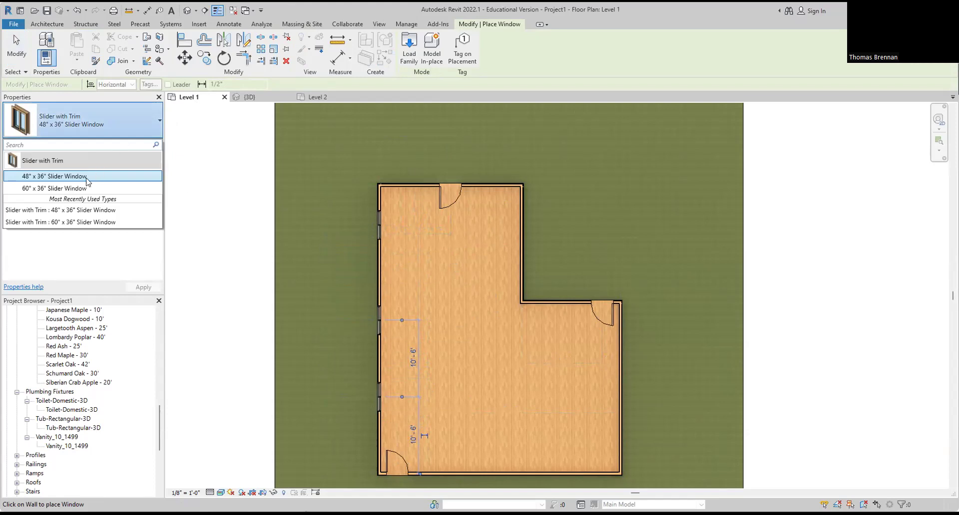
left_click(83, 188)
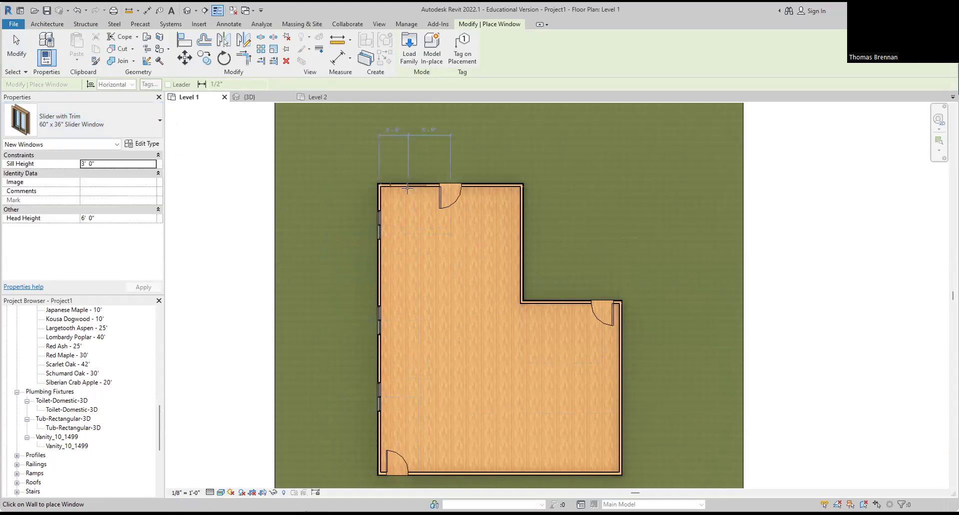
left_click(405, 184)
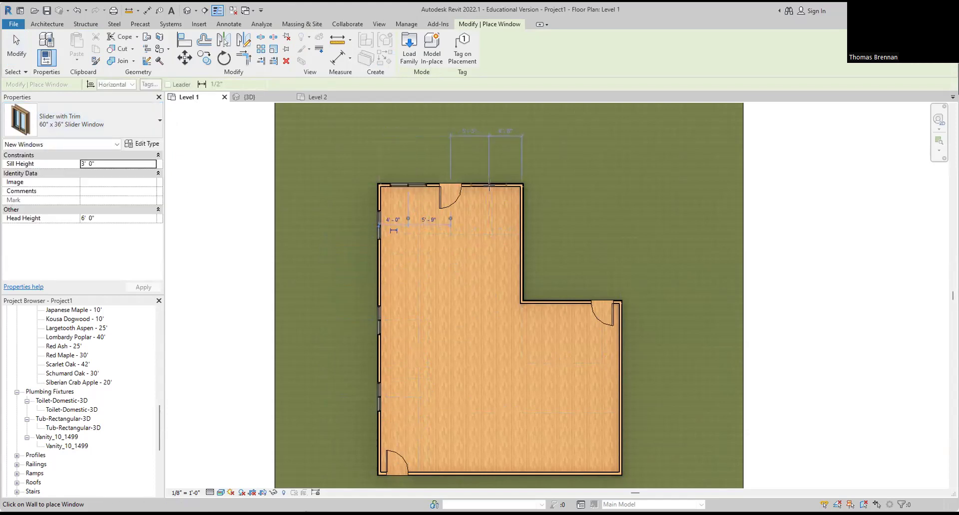
left_click(490, 186)
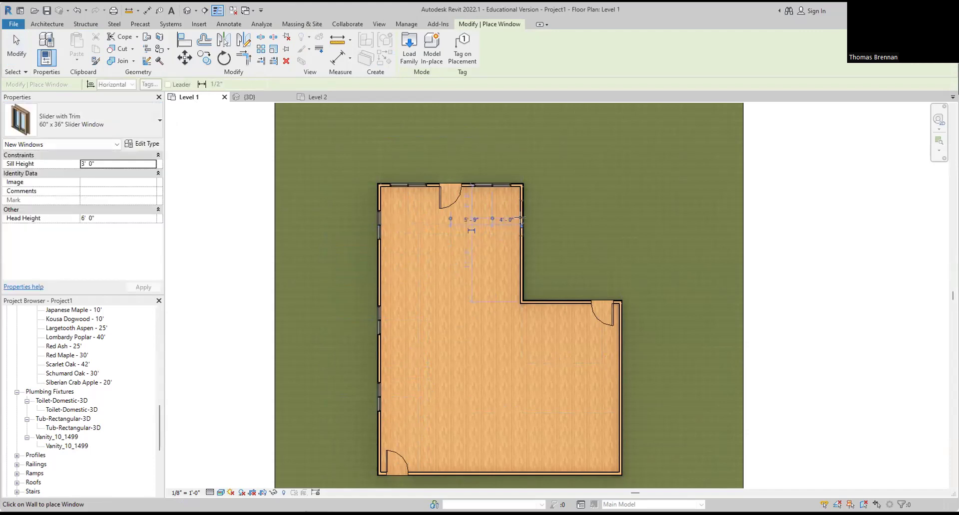
left_click(522, 220)
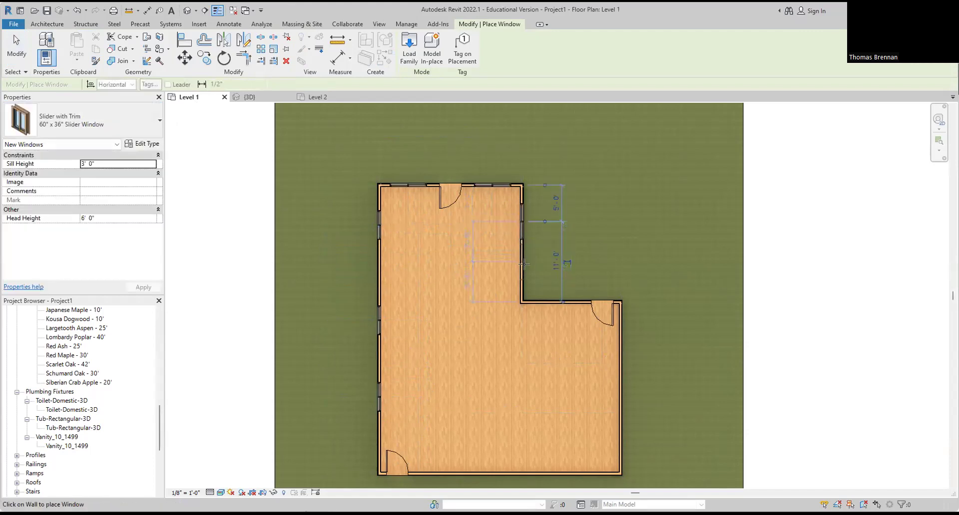
left_click(523, 260)
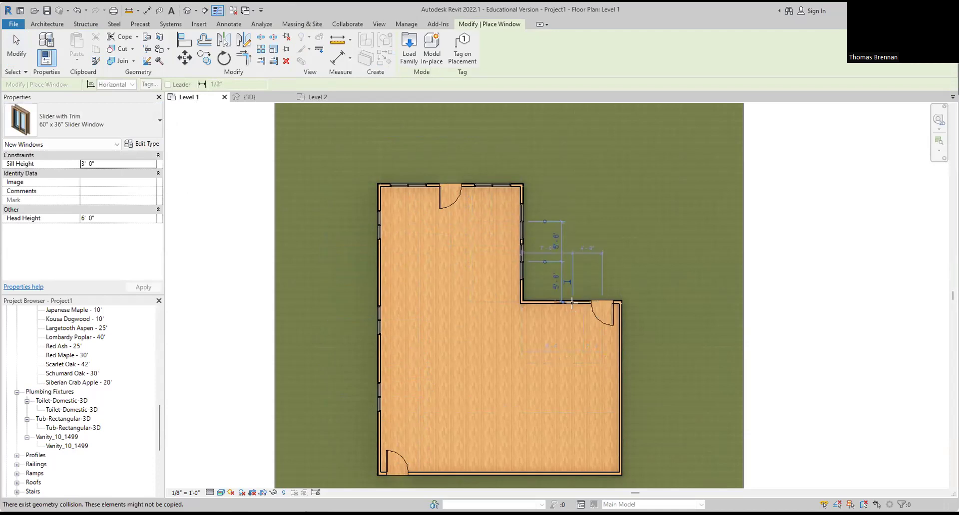
left_click(555, 302)
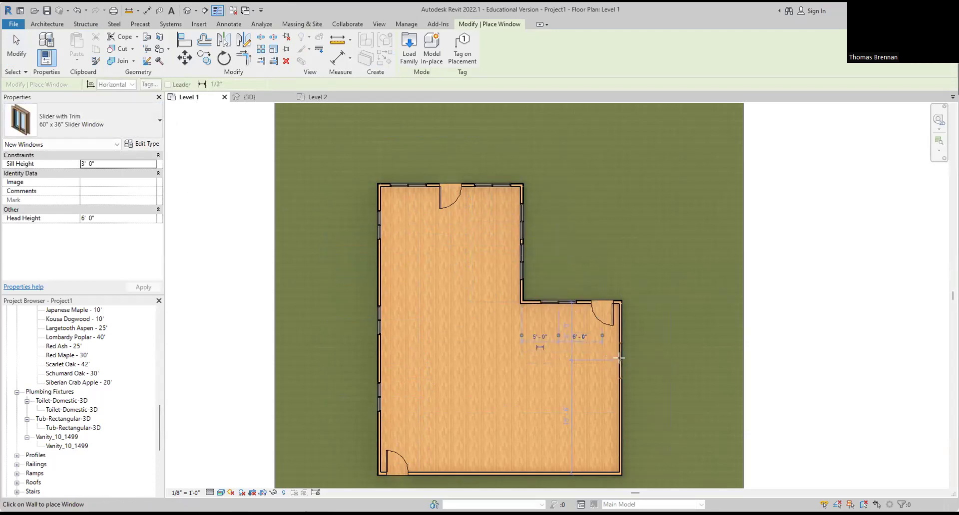
left_click(620, 417)
left_click(483, 475)
left_click(562, 474)
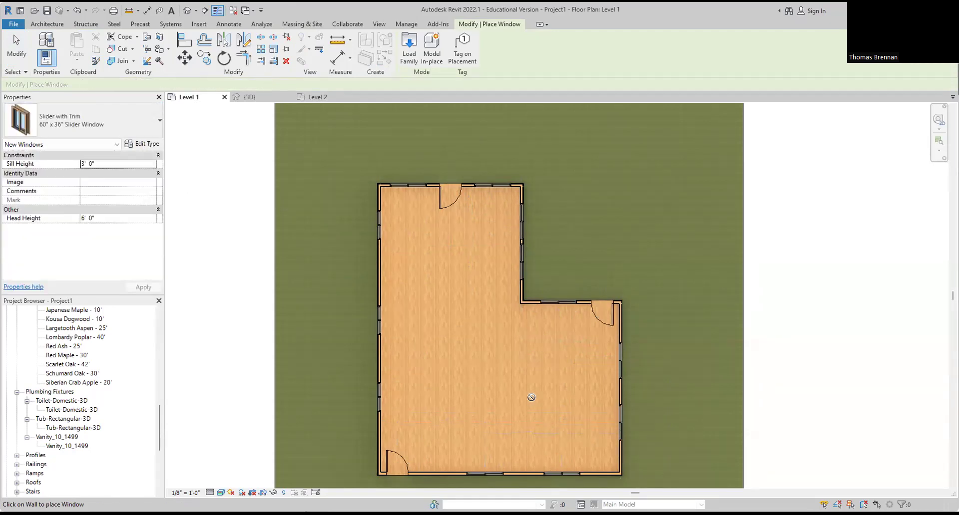
key("Escape")
key("Escape")
Step: Switch to the {3D} view, maximize Revit, and orbit, pan and zoom to frame the house
left_click(245, 97)
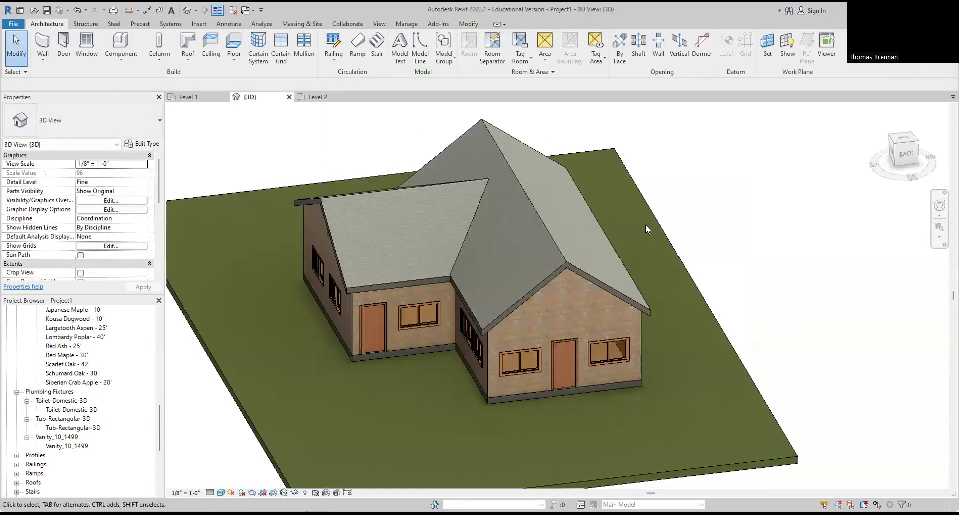
middle_click_drag(740, 331, 614, 387, "shift")
scroll(614, 382, "up", 1)
scroll(654, 390, "down", 3)
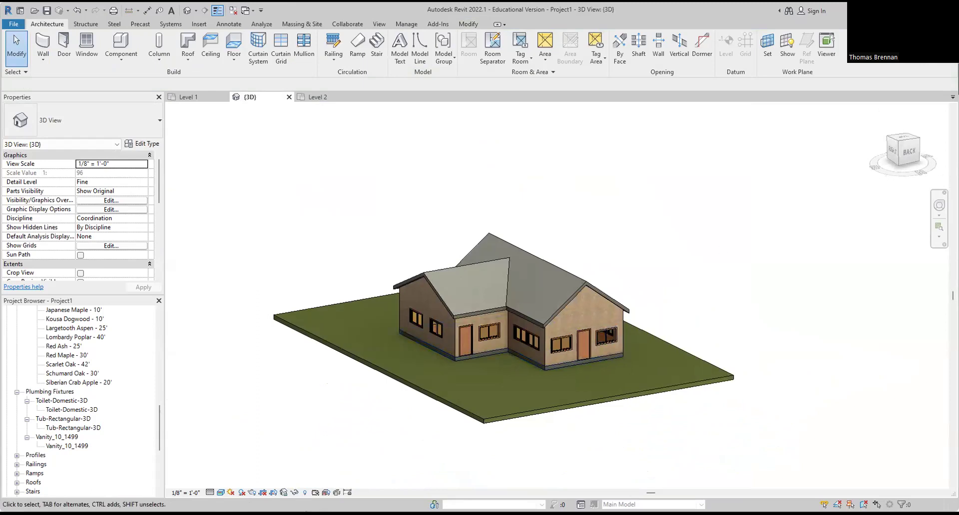
left_click(923, 10)
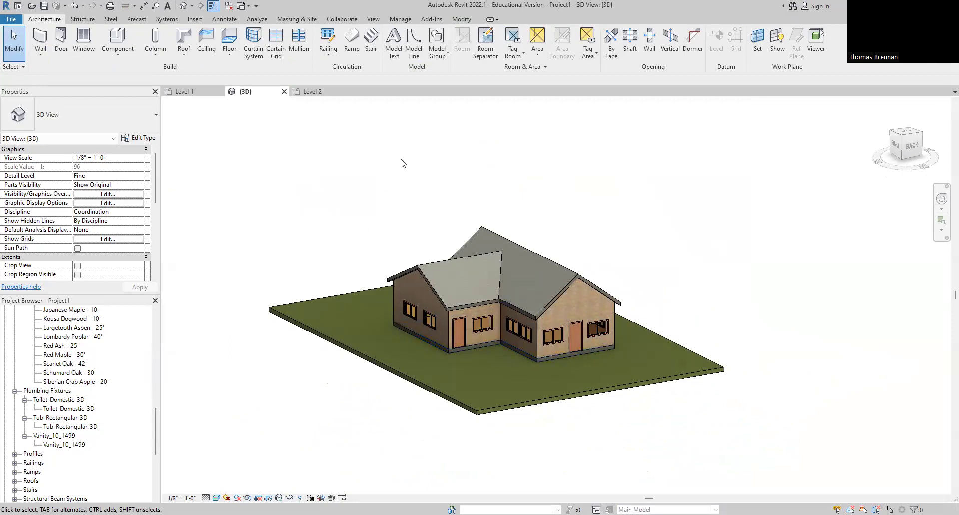
scroll(460, 172, "up", 2)
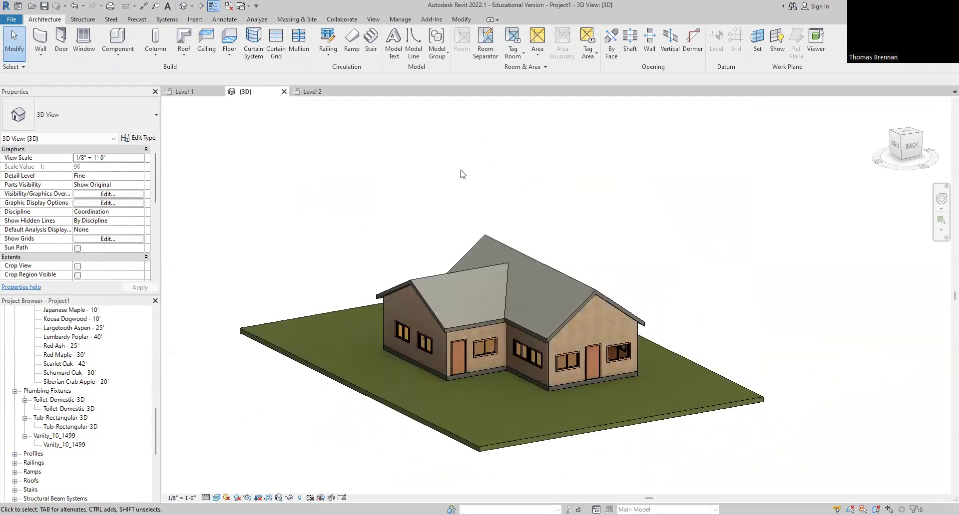
scroll(460, 174, "down", 1)
middle_click_drag(584, 194, 598, 251)
scroll(548, 242, "up", 1)
scroll(549, 250, "down", 1)
scroll(547, 273, "up", 2)
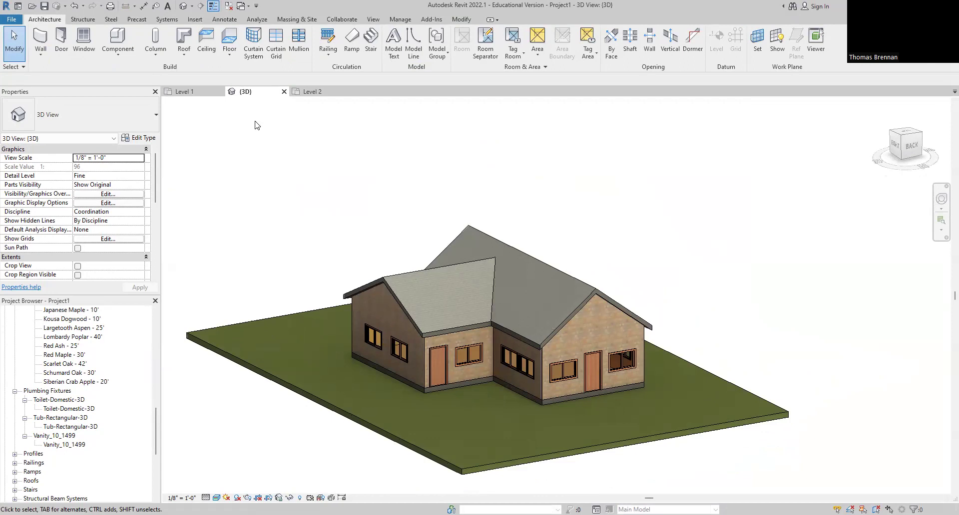
Step: Plant a Schumard Oak left of the house and a Siberian Crab Apple on the right lawn
left_click(69, 373)
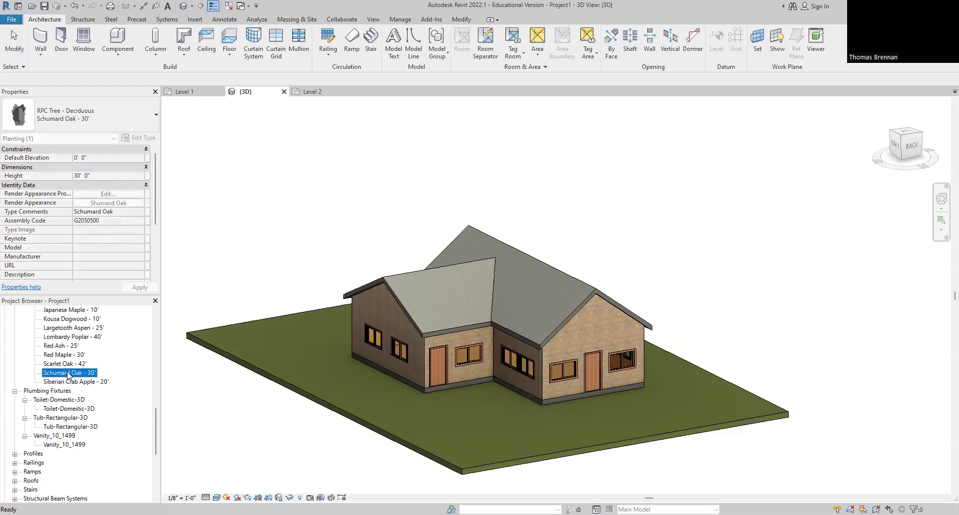
left_click_drag(68, 373, 255, 335)
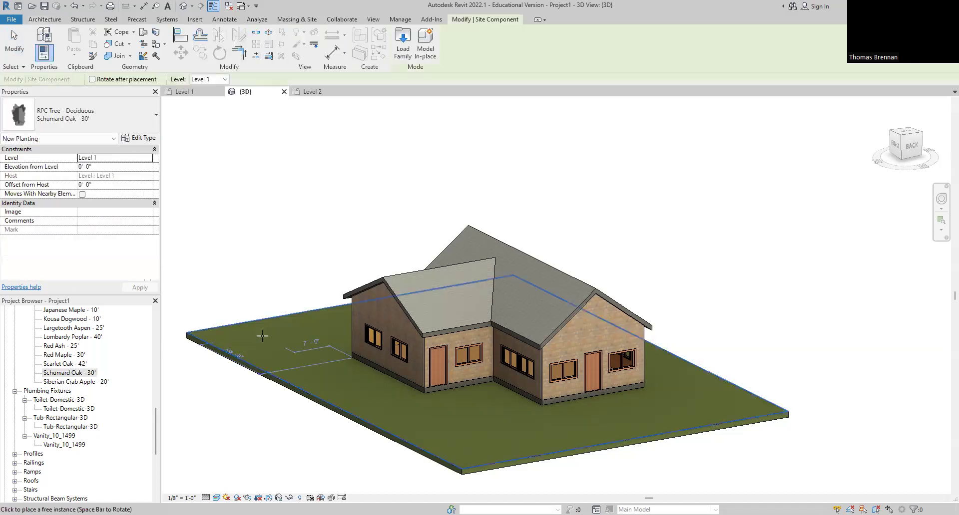
left_click(262, 338)
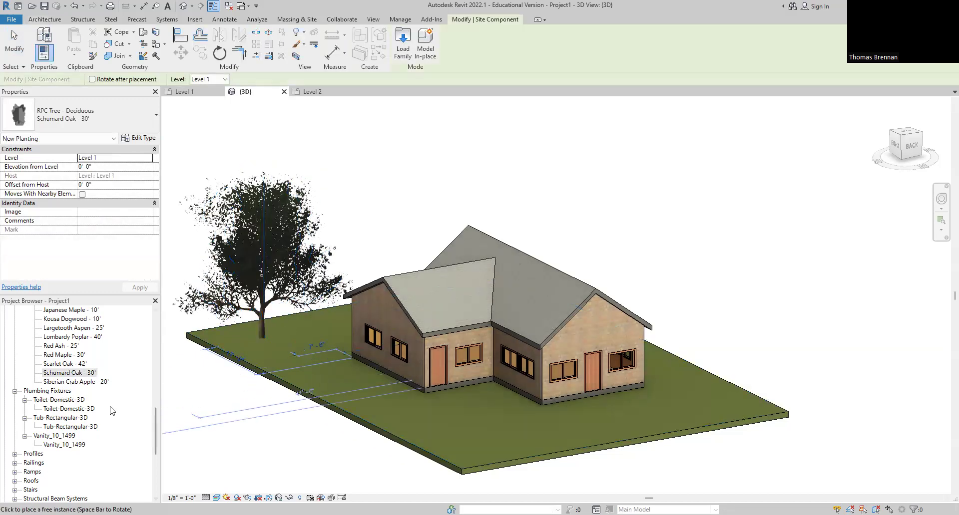
left_click(80, 382)
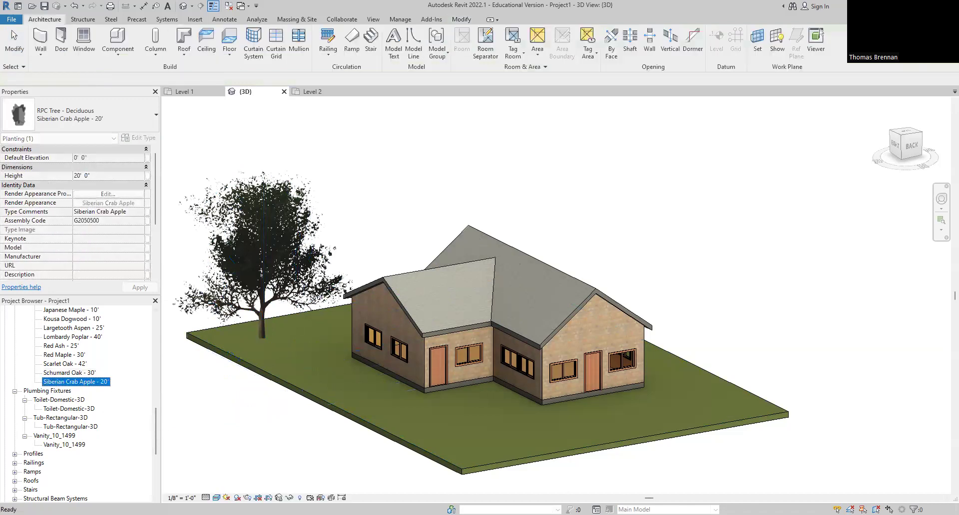
left_click(722, 402)
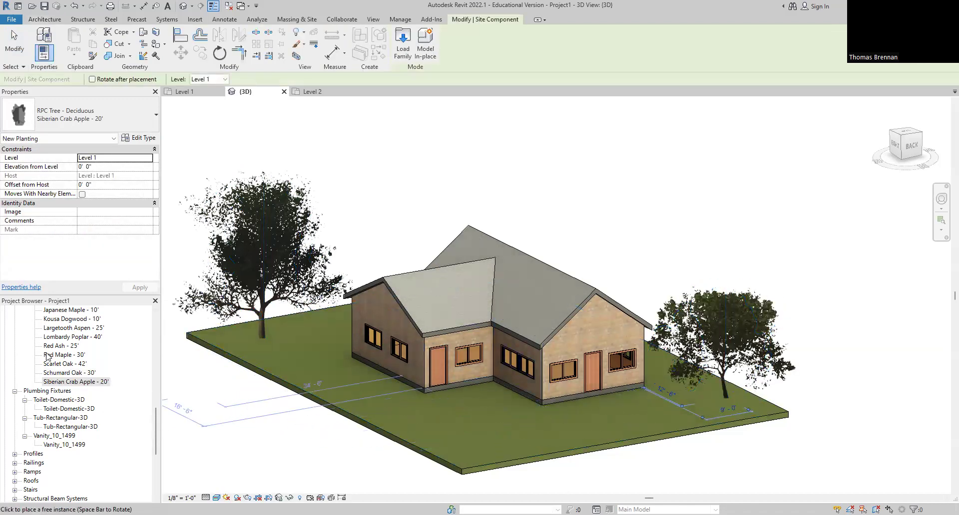
Step: Plant two Japanese Maple - 10' trees, one in front and one left of the house
scroll(53, 358, "up", 2)
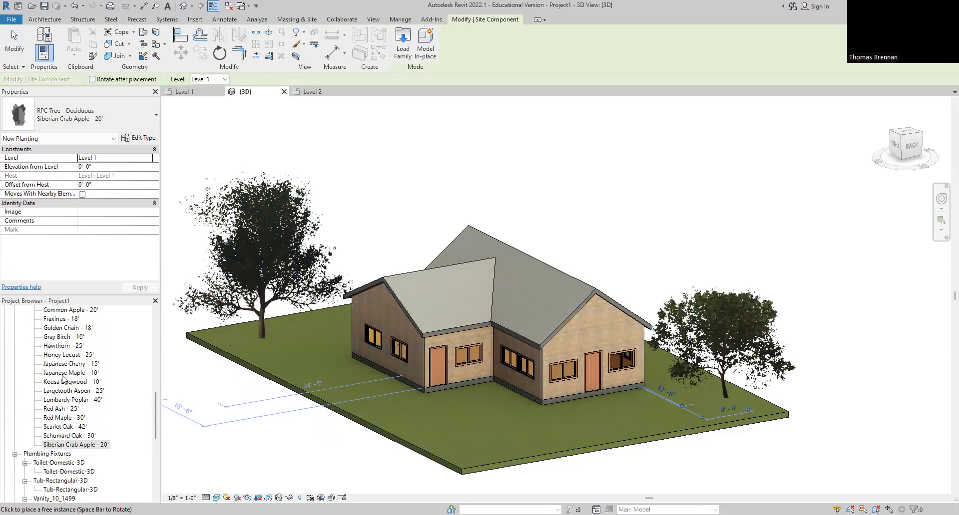
left_click(64, 373)
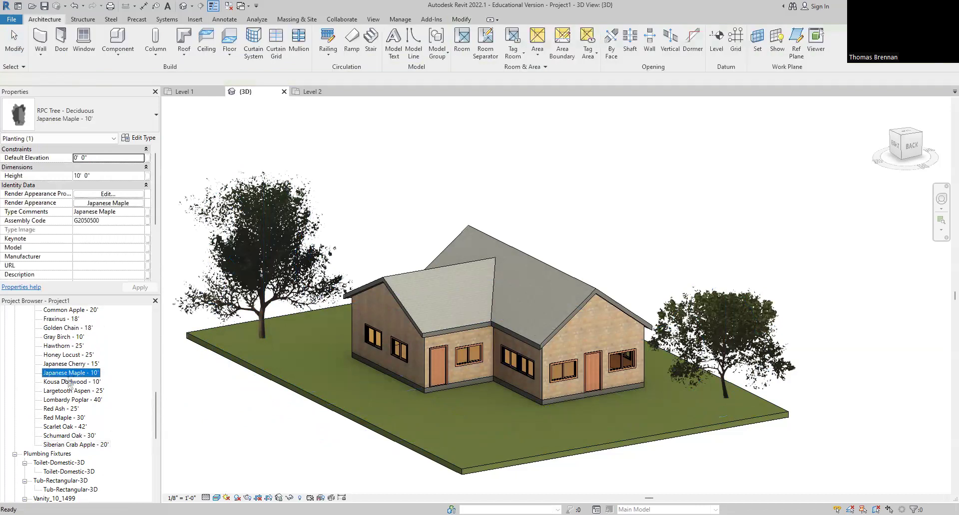
left_click_drag(69, 375, 473, 397)
left_click(491, 396)
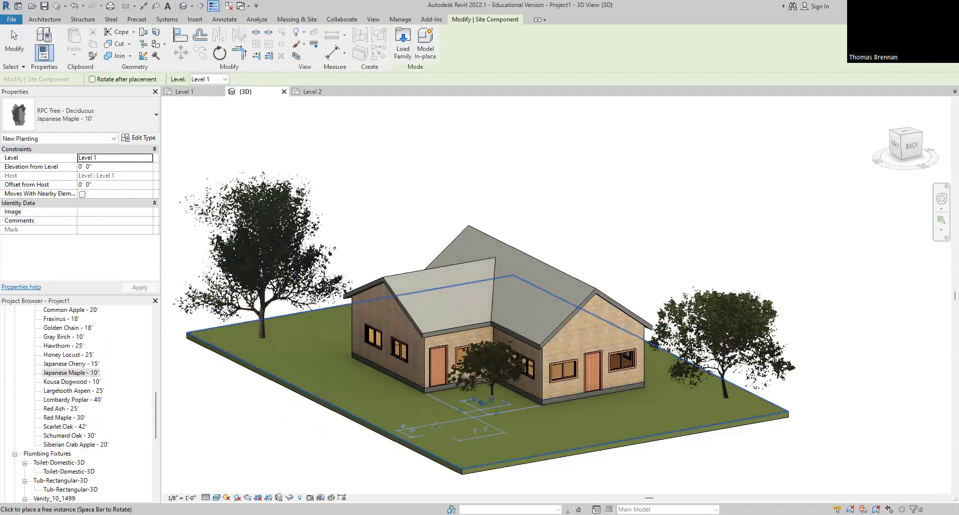
left_click(311, 372)
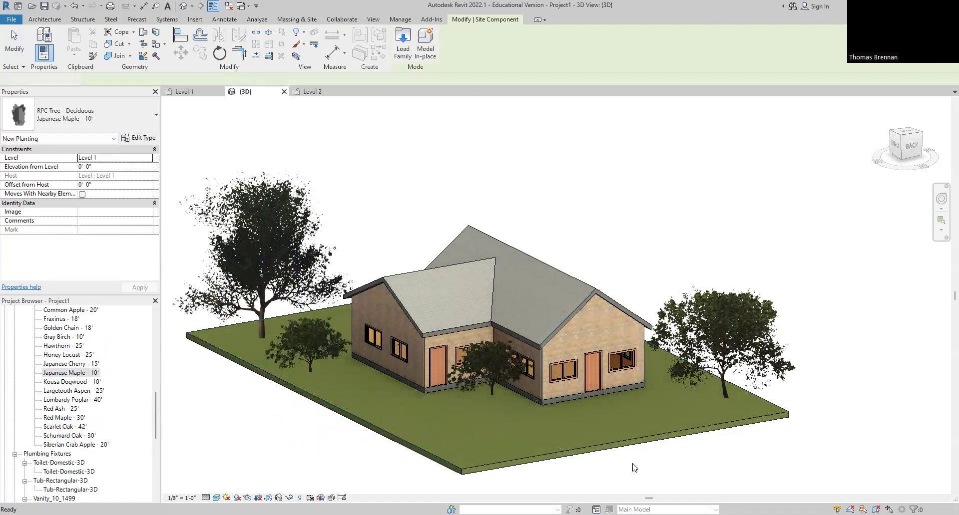
key("Escape")
key("Escape")
scroll(614, 465, "down", 3)
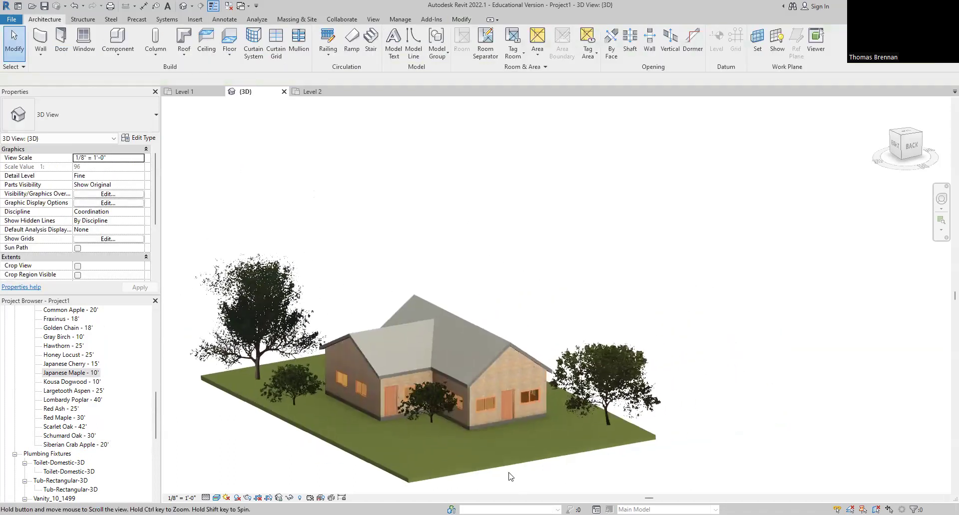
Step: In the Level 1 plan, move the small maple tree farther away from the house
left_click(184, 91)
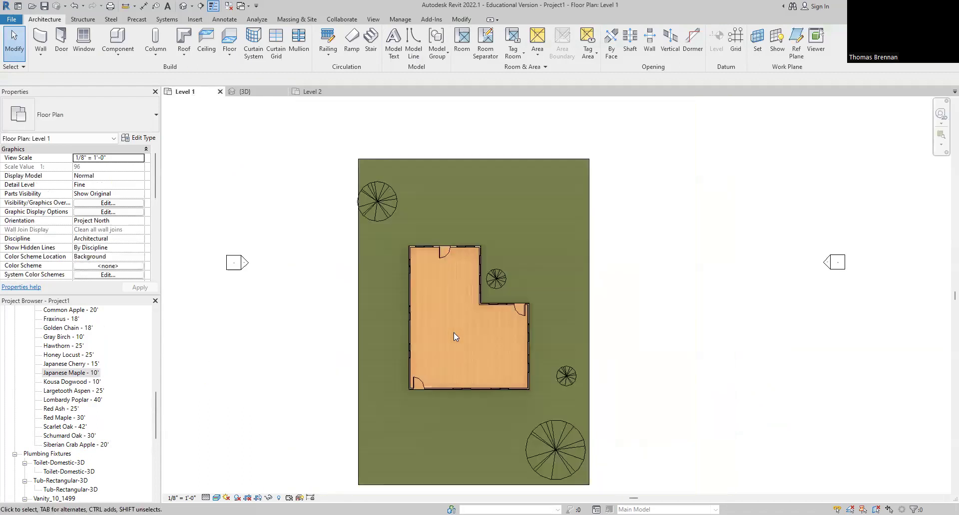
middle_click_drag(614, 289, 618, 252)
left_click_drag(491, 249, 524, 226)
left_click(676, 233)
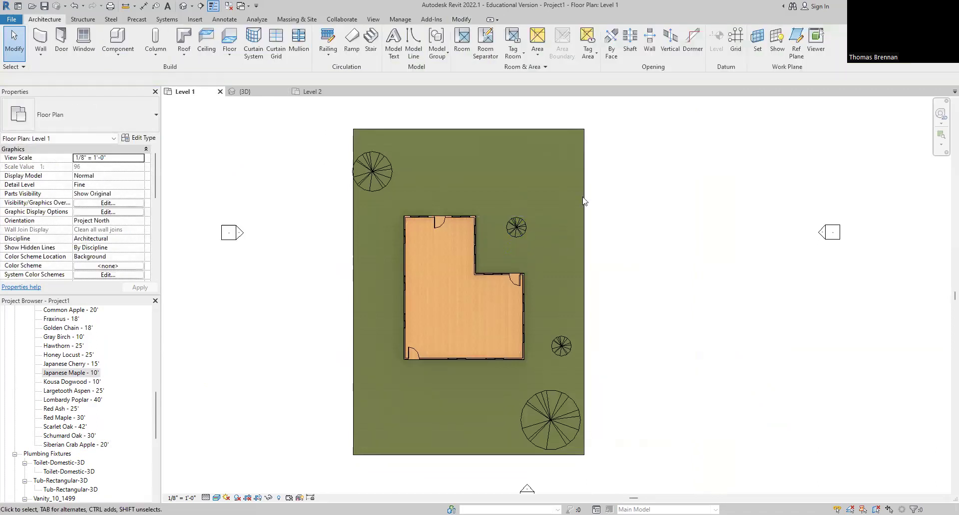
Step: Check the relocated tree in the {3D} view, then return to the Level 1 plan
left_click(243, 92)
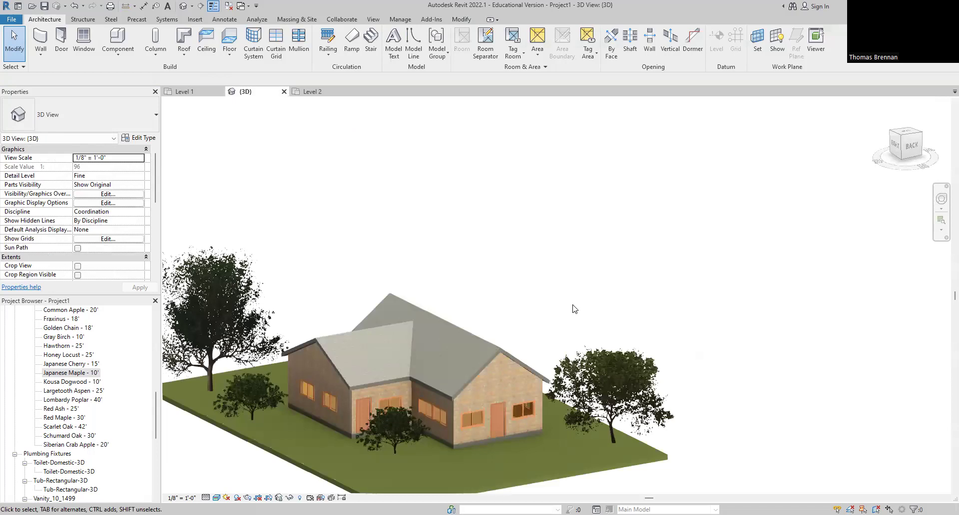
scroll(575, 308, "up", 4)
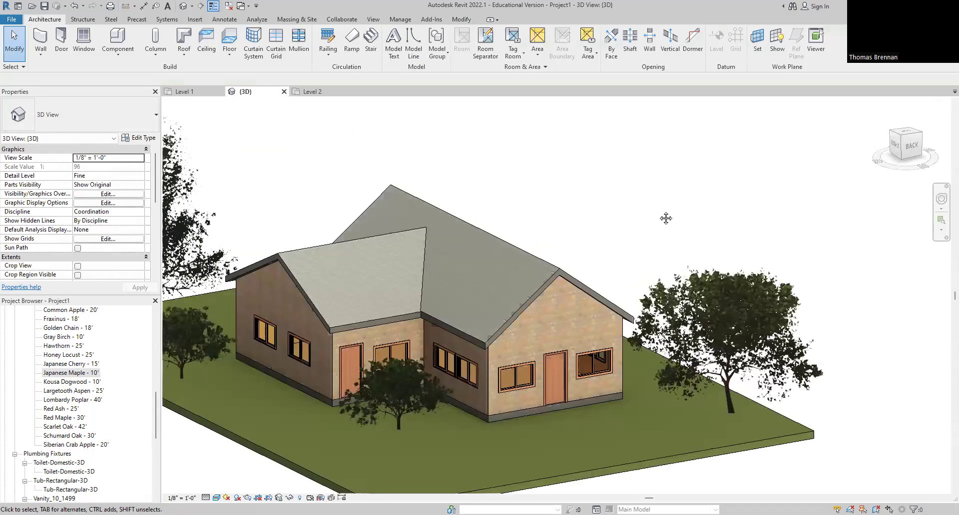
scroll(667, 212, "up", 2)
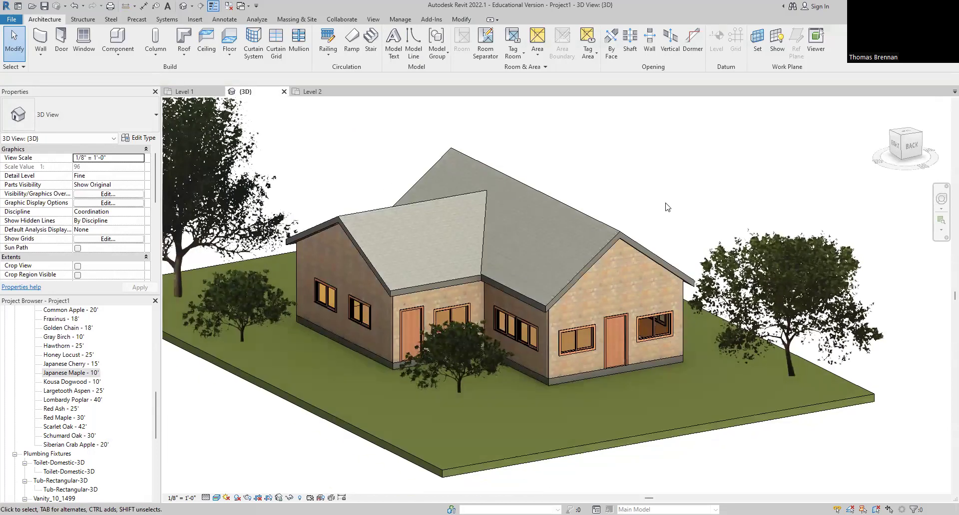
left_click(195, 92)
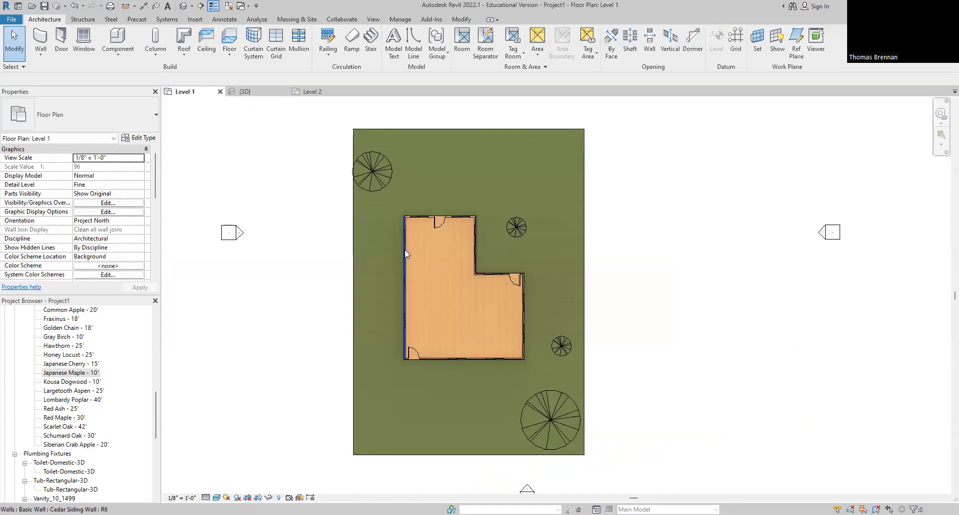
scroll(446, 270, "up", 2)
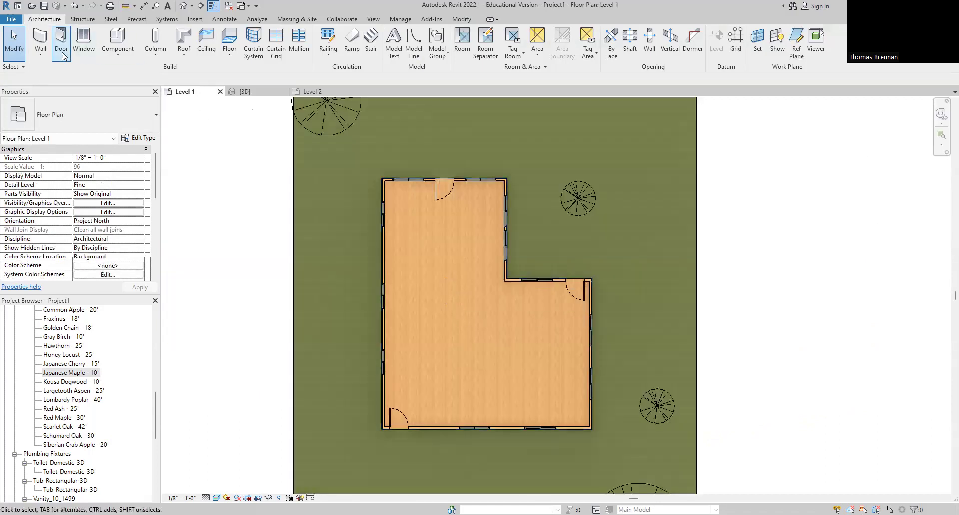
left_click(46, 53)
Step: Draw a short Interior Wall - 5" stub running left from the L's inner corner
left_click(59, 73)
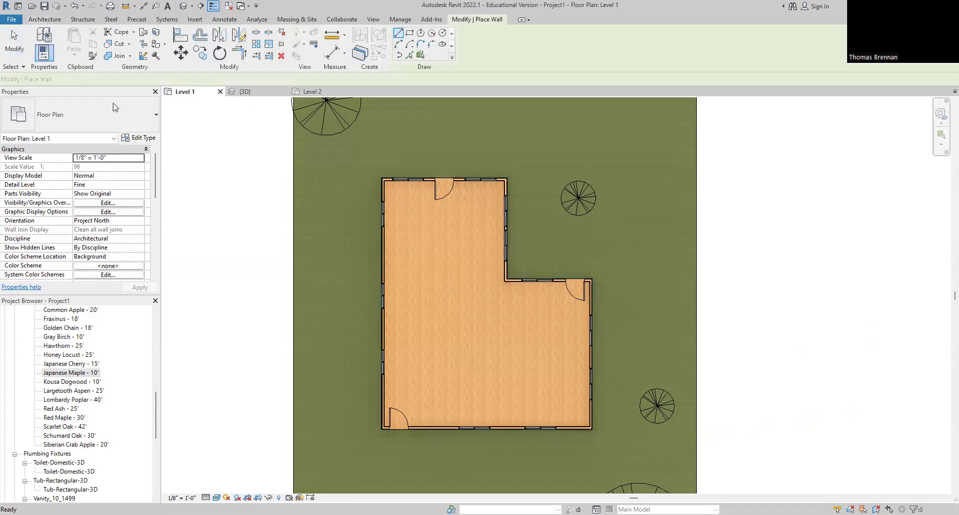
left_click(154, 118)
left_click(59, 224)
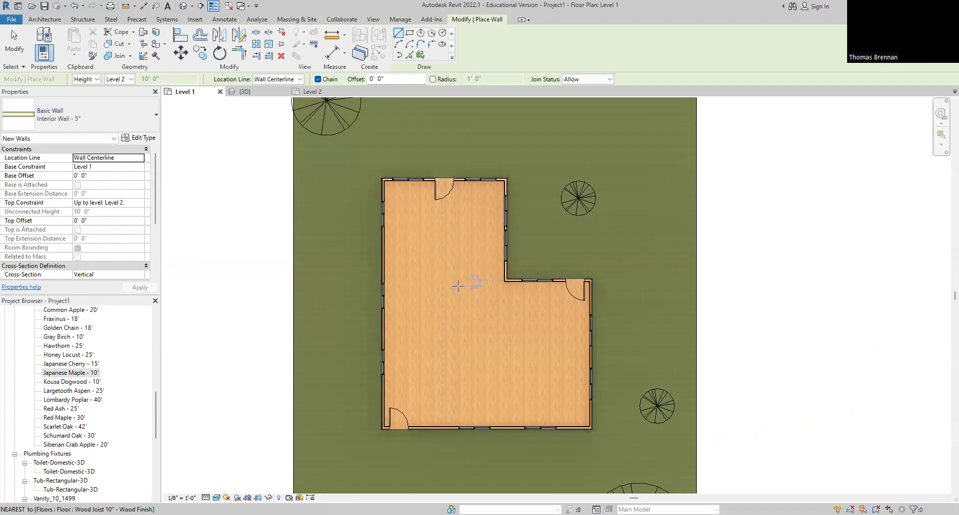
left_click(501, 281)
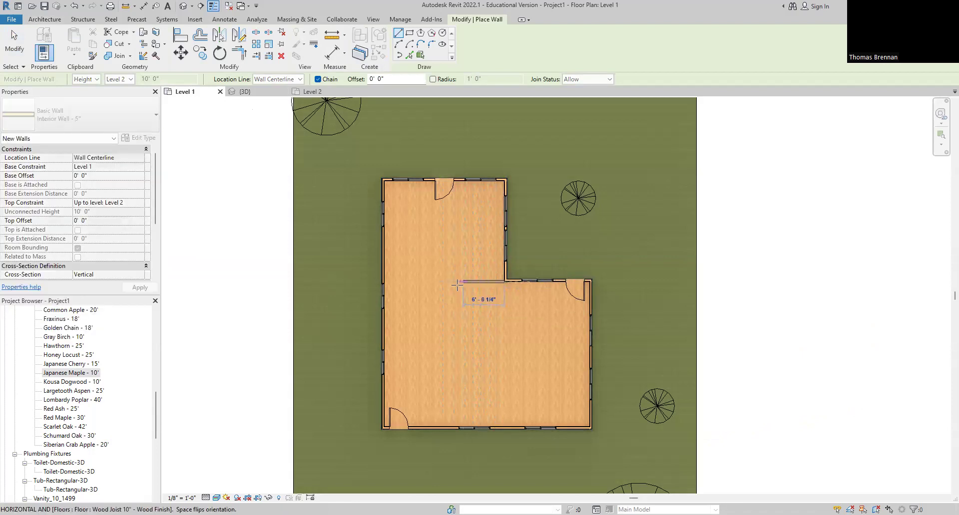
left_click(448, 281)
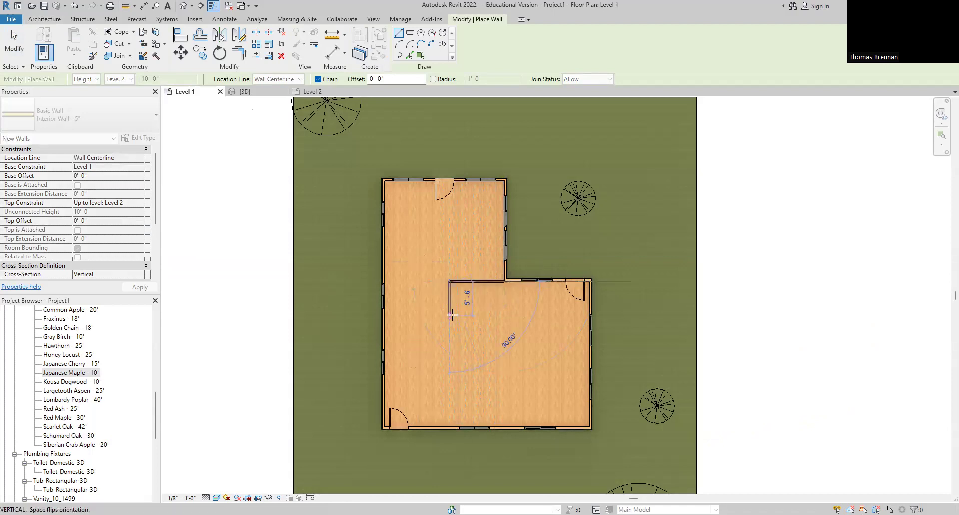
key("Escape")
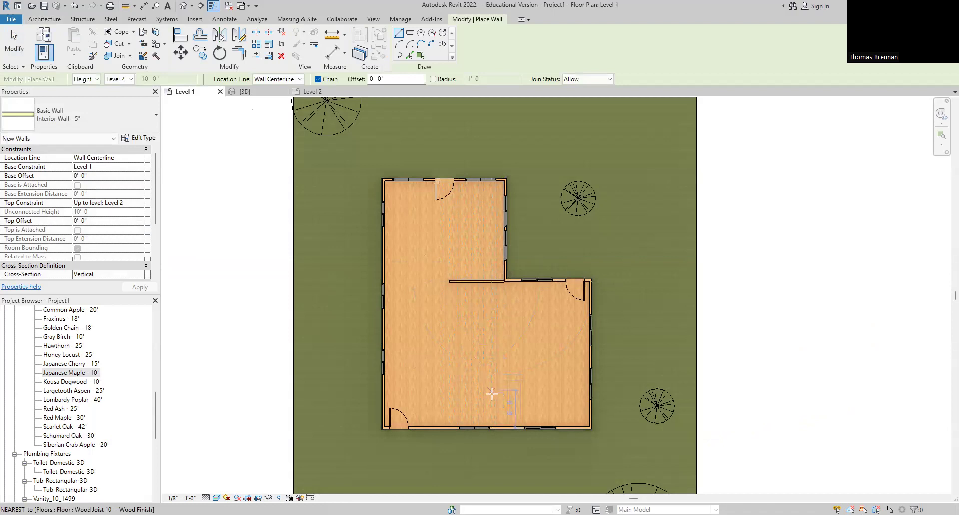
Step: Enclose a small lower-right room with a vertical wall and a top wall meeting the right wall
left_click(501, 427)
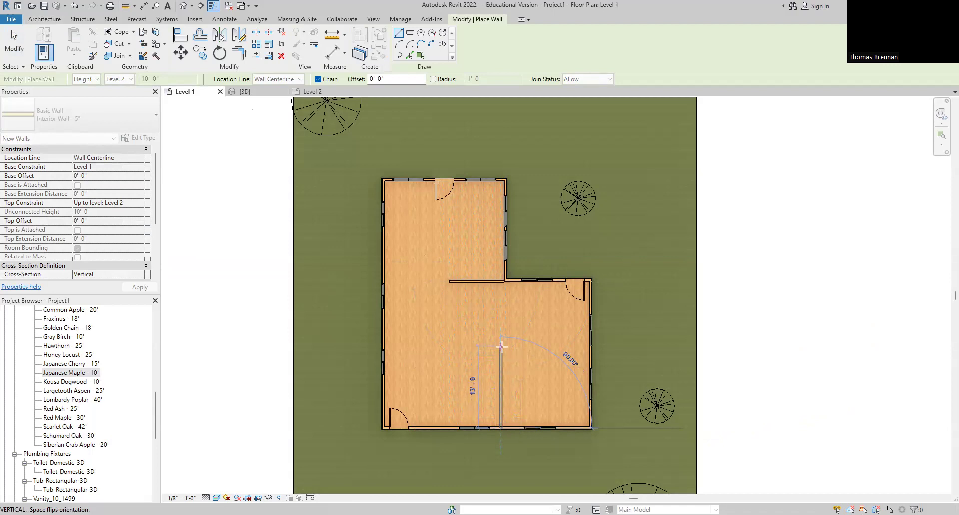
left_click(501, 346)
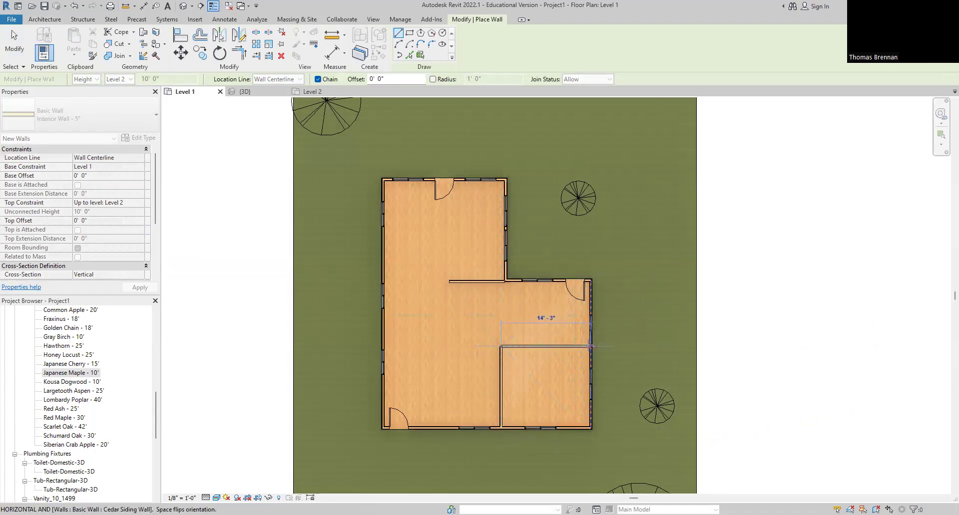
left_click(590, 346)
key("Escape")
key("Escape")
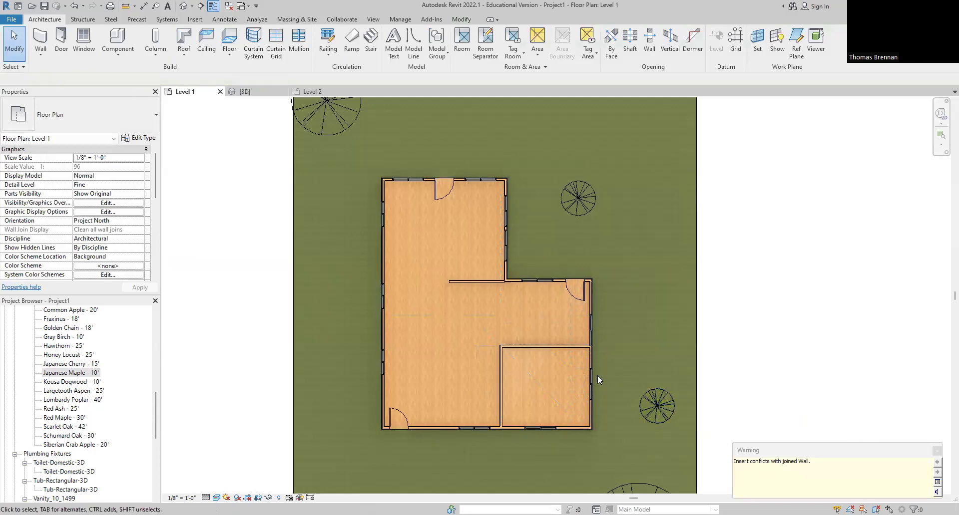
Step: Nudge the small room's top wall slightly downward
scroll(573, 362, "up", 3)
left_click(557, 330)
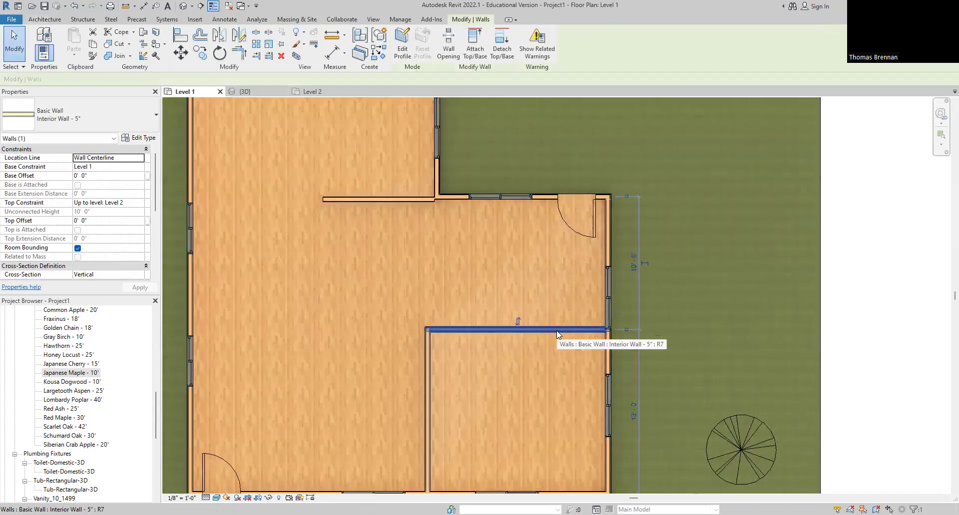
key("Down")
key("Down")
key("Down")
key("Down")
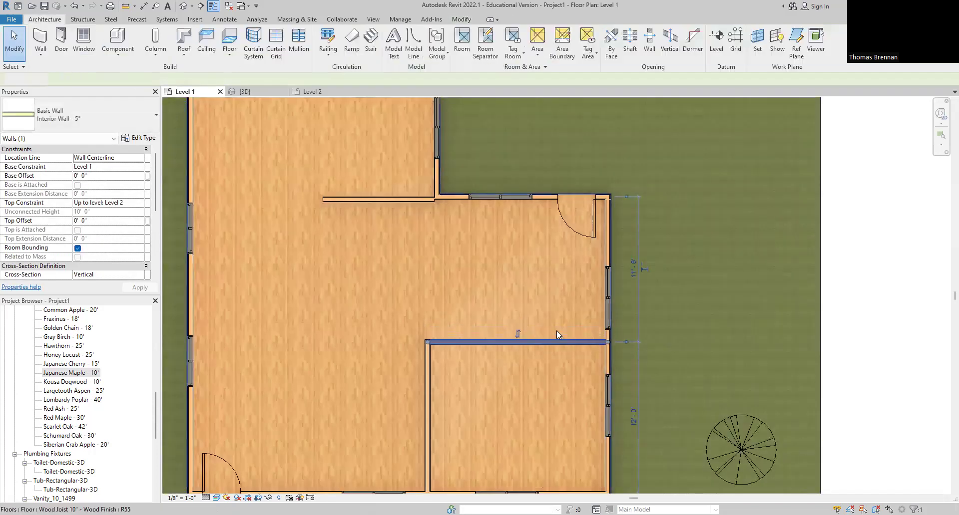
key("Escape")
scroll(696, 293, "down", 4)
middle_click_drag(619, 358, 560, 354)
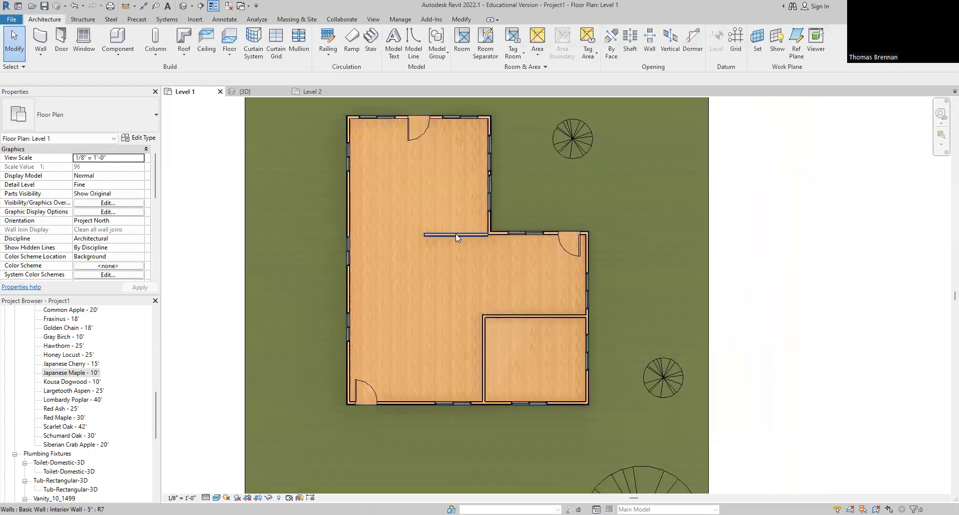
Step: Try extending and shifting the stub wall, then undo those changes
left_click(430, 236)
left_click_drag(425, 235, 348, 235)
left_click_drag(415, 241, 411, 235)
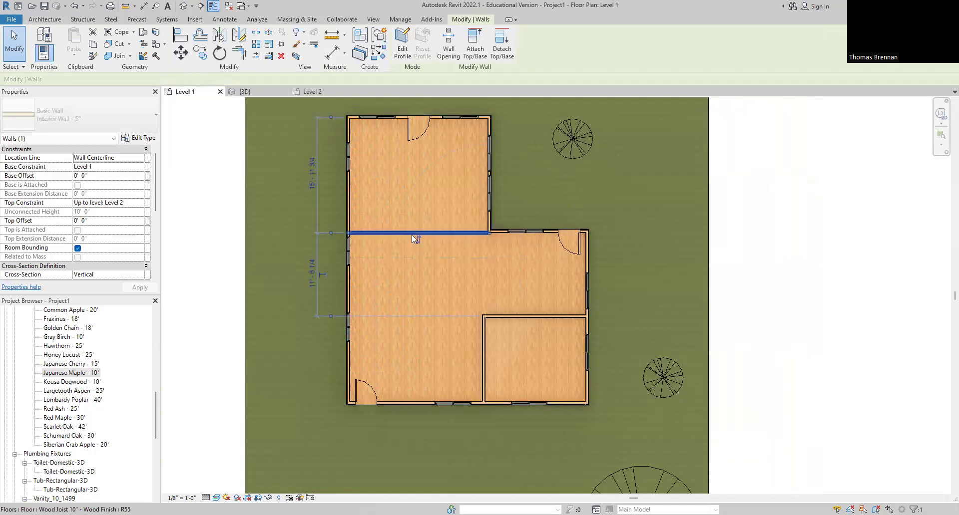
key("Escape")
key("ctrl+z")
key("ctrl+z")
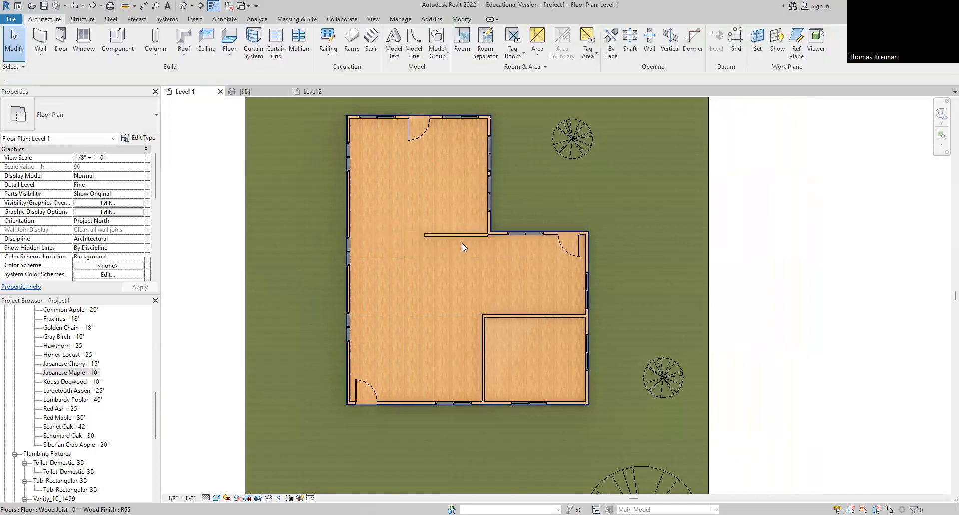
Step: Readjust the stub wall's end point and shift it slightly upward
left_click(463, 236)
scroll(465, 234, "up", 3)
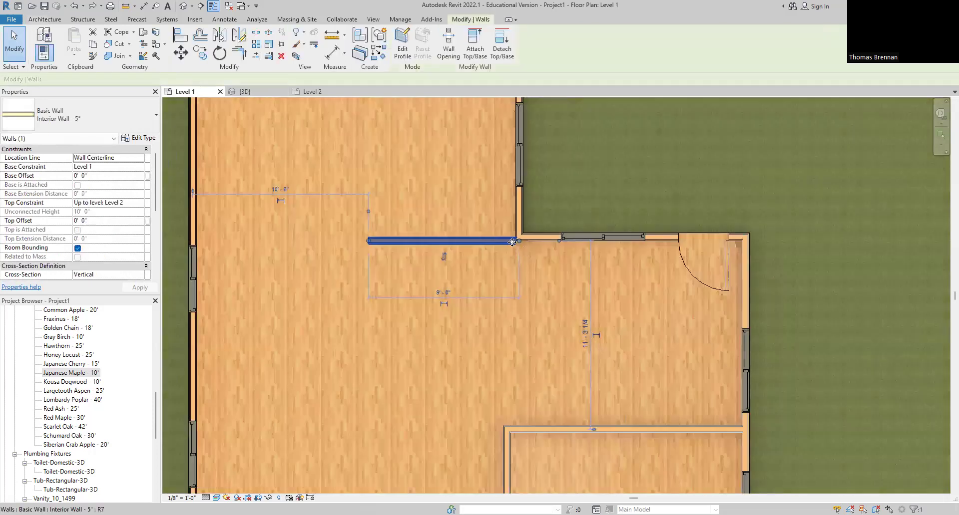
left_click_drag(518, 240, 517, 238)
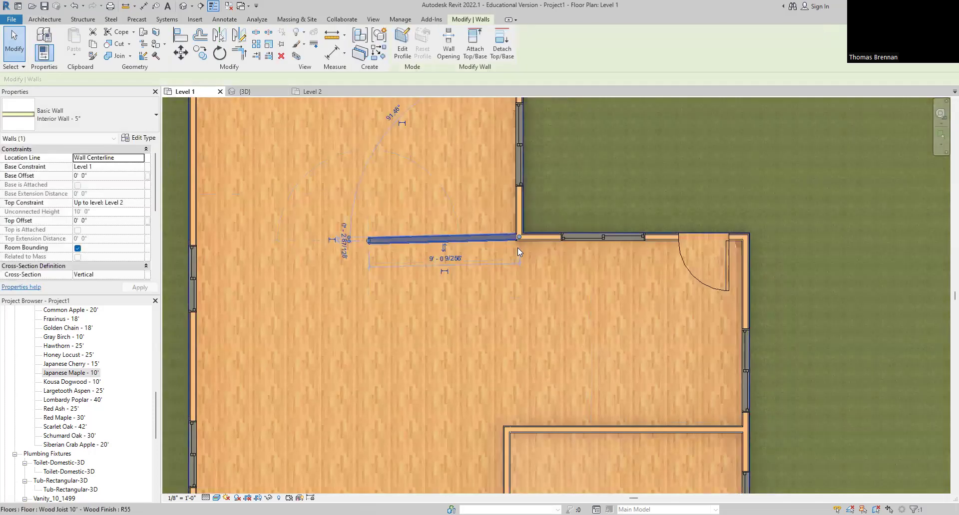
left_click(472, 243)
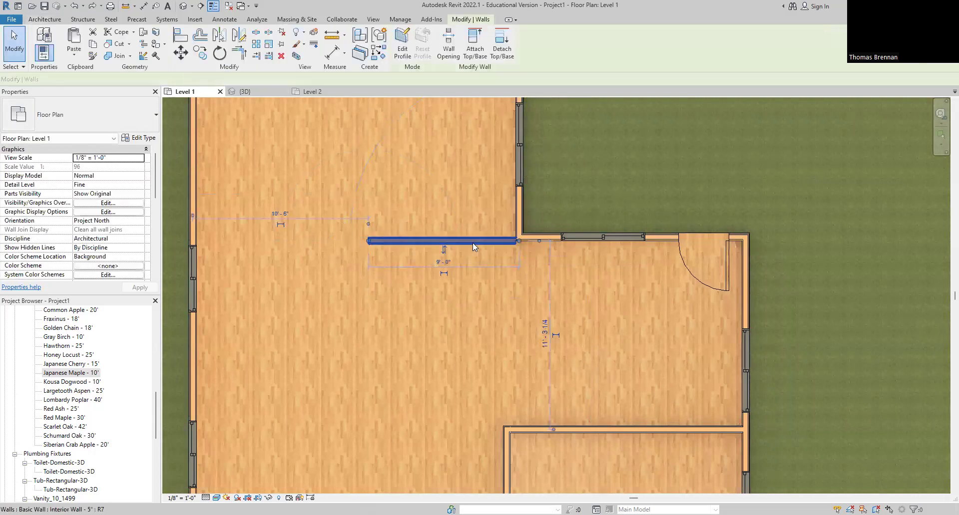
left_click_drag(473, 244, 472, 242)
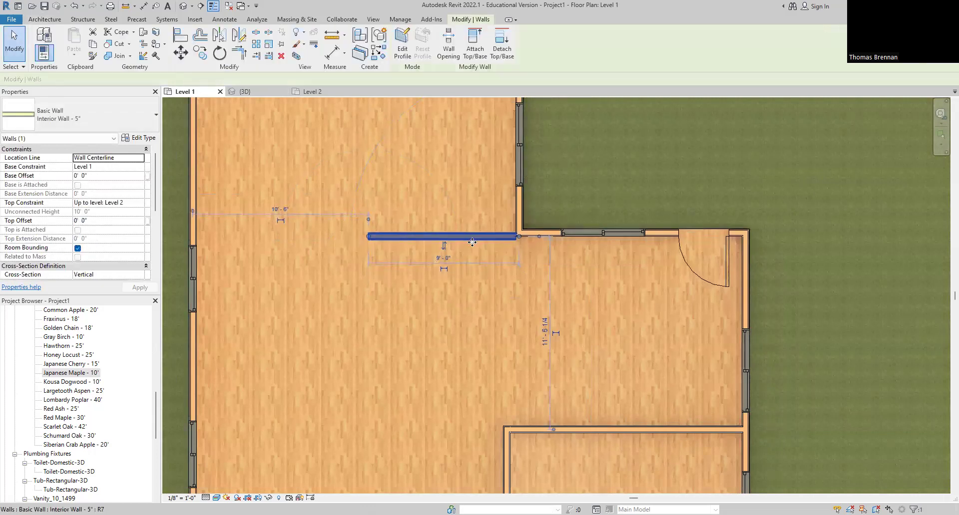
key("Escape")
Step: Delete the short stub wall off the inner corner
scroll(509, 290, "down", 2)
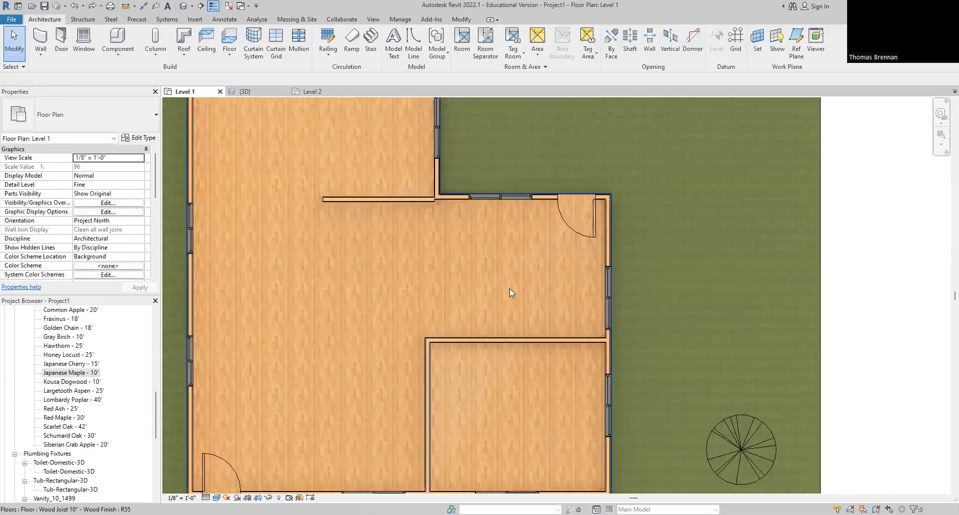
left_click(404, 200)
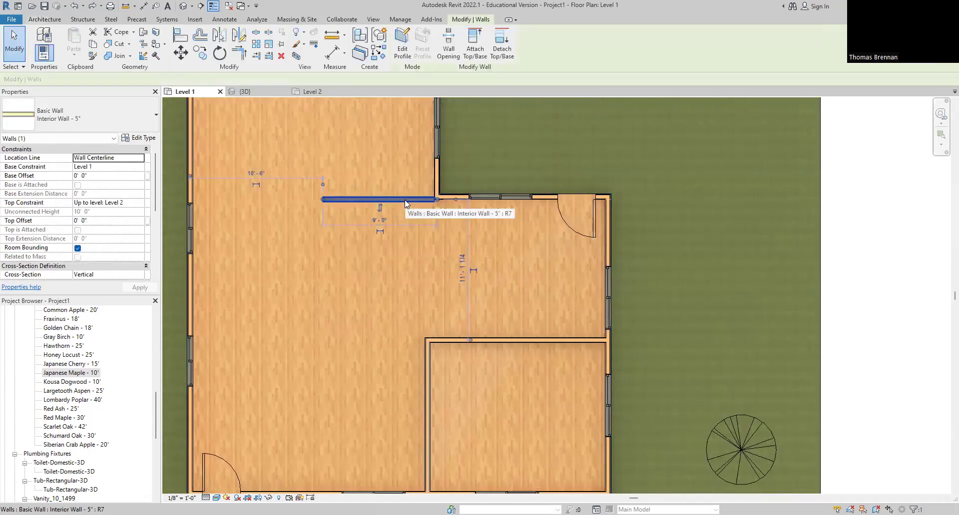
key("Delete")
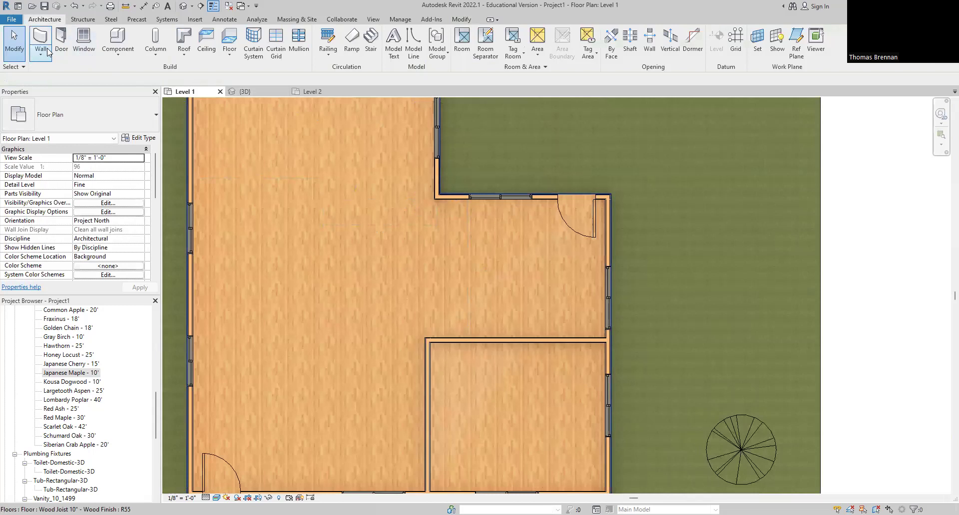
Step: Draw a 5" interior wall from the inner corner to the left exterior wall, located by Finish Face: Interior
left_click(48, 53)
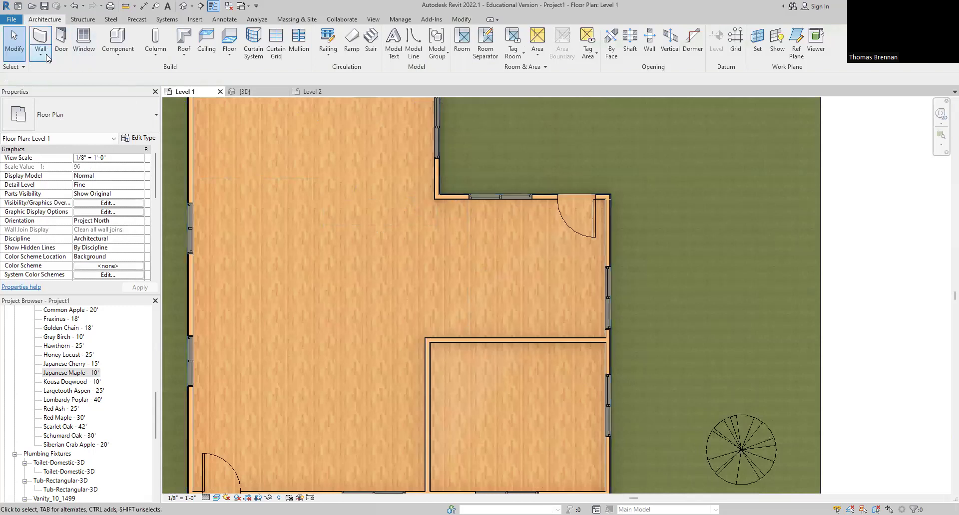
left_click(62, 73)
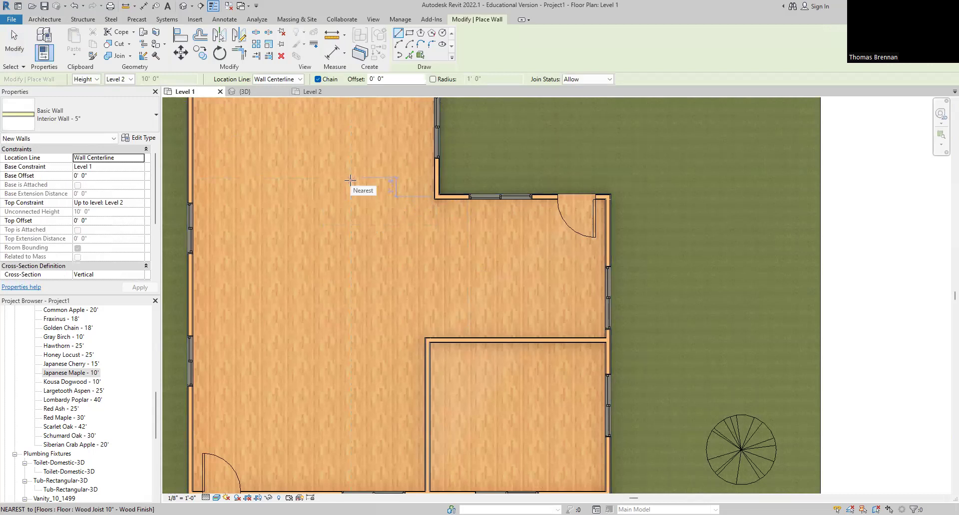
left_click(294, 79)
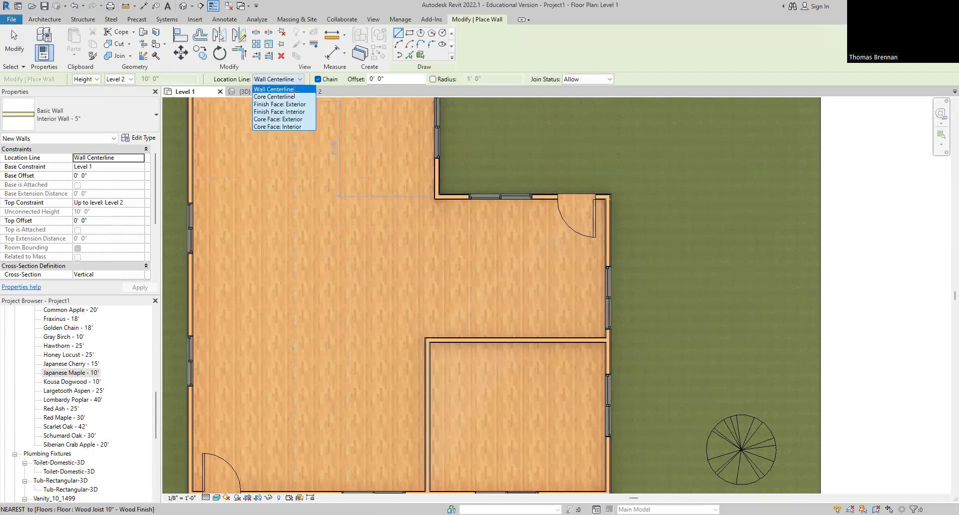
left_click(297, 113)
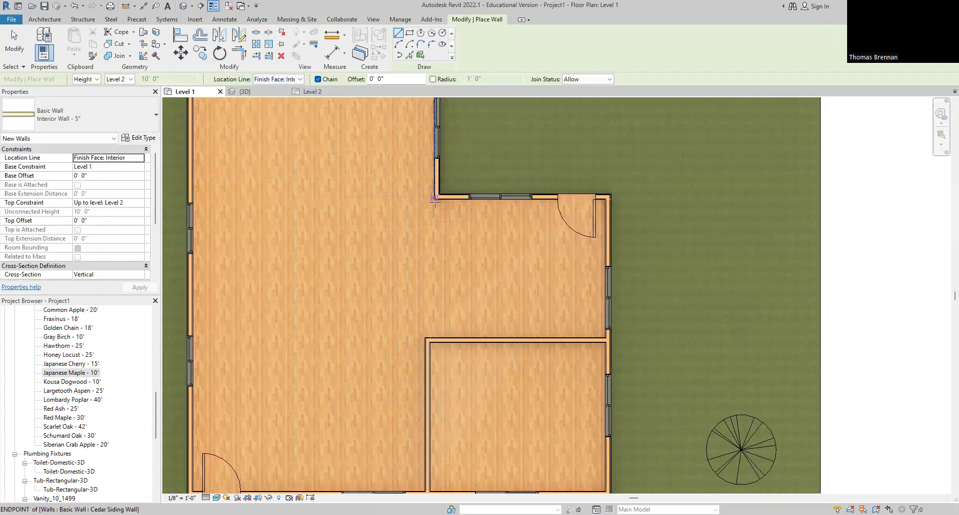
left_click(433, 200)
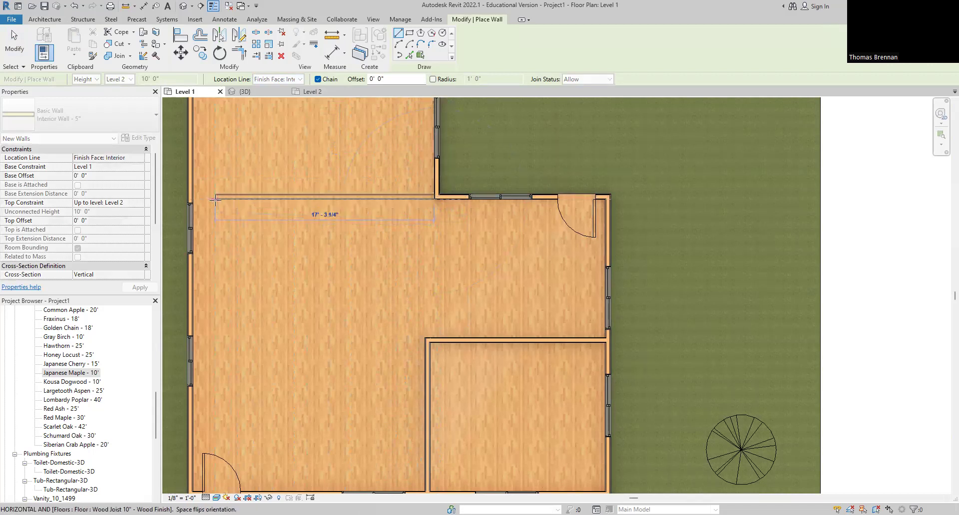
left_click(191, 200)
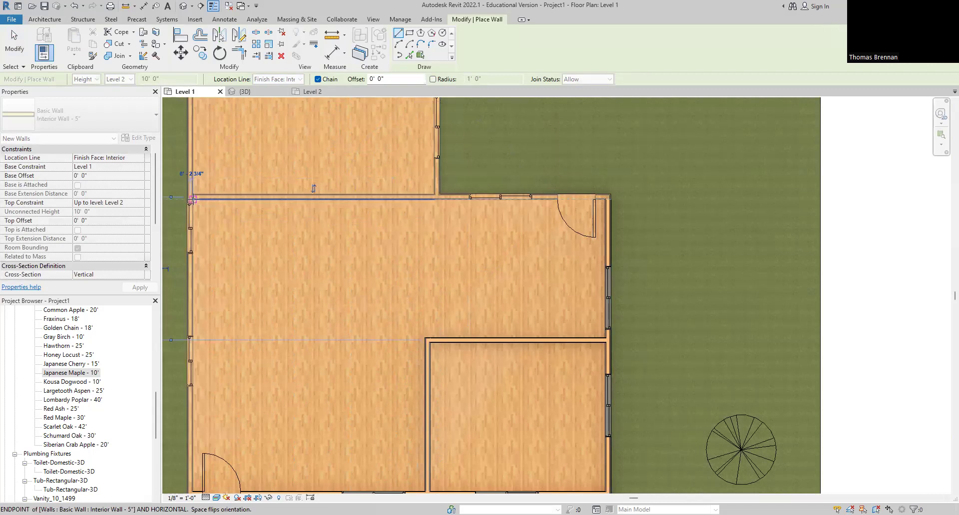
key("Escape")
key("Escape")
scroll(391, 237, "down", 4)
middle_click_drag(391, 236, 388, 280)
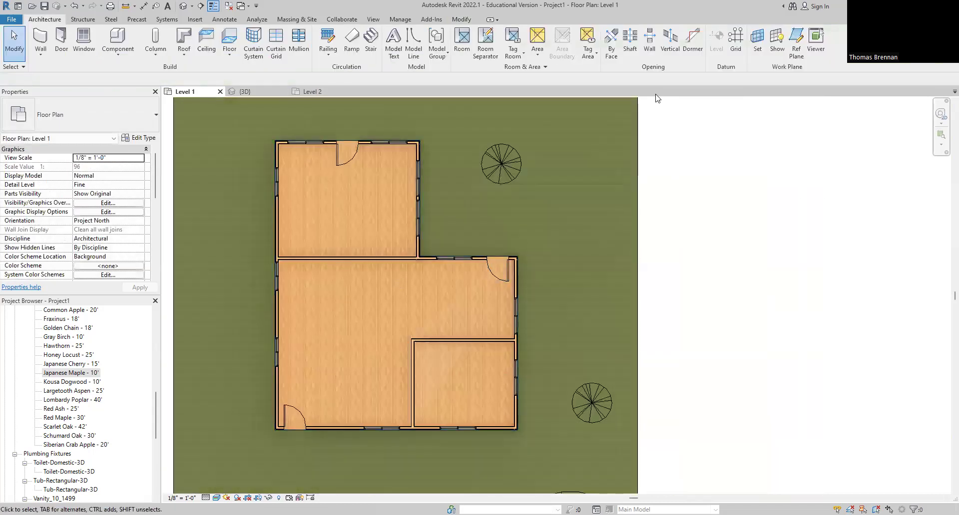
Step: Cut a wide rectangular wall opening across most of the new interior wall
left_click(649, 45)
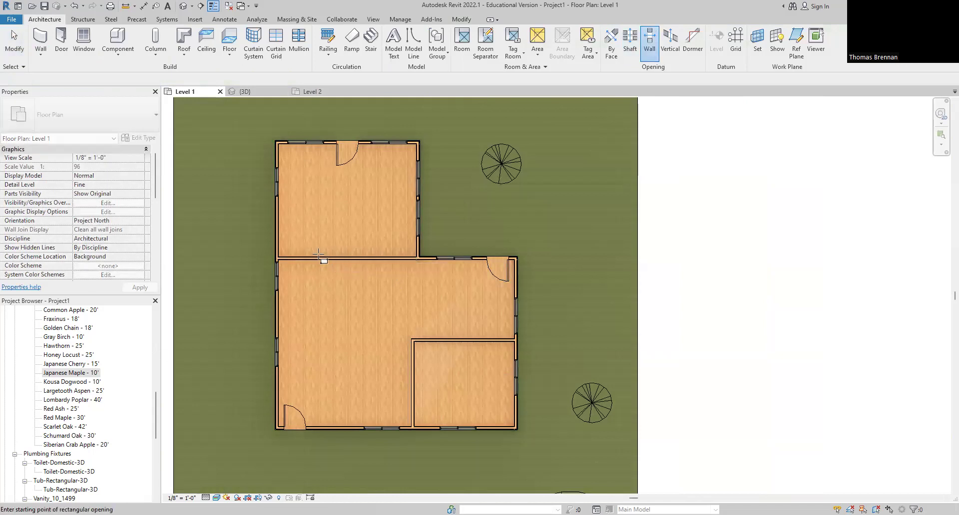
left_click(298, 258)
left_click(398, 258)
key("Escape")
key("Escape")
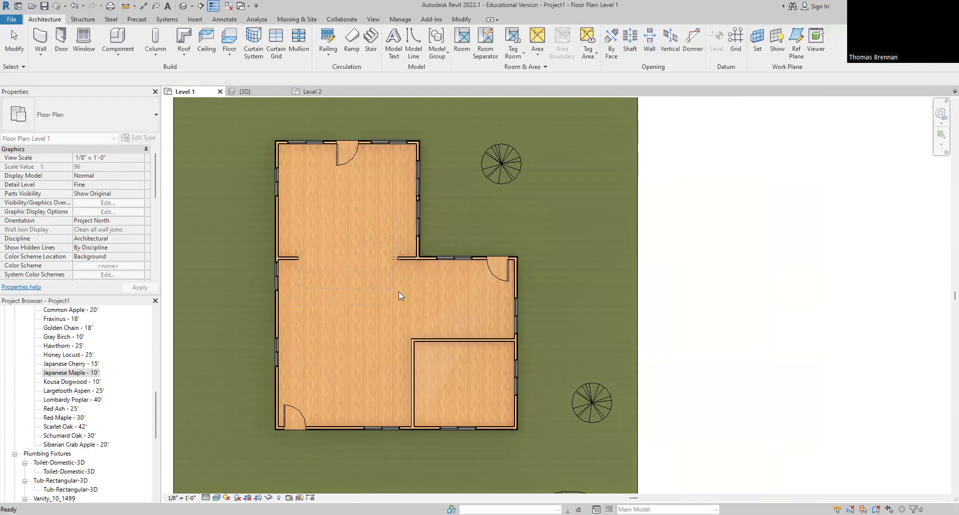
scroll(395, 295, "down", 2)
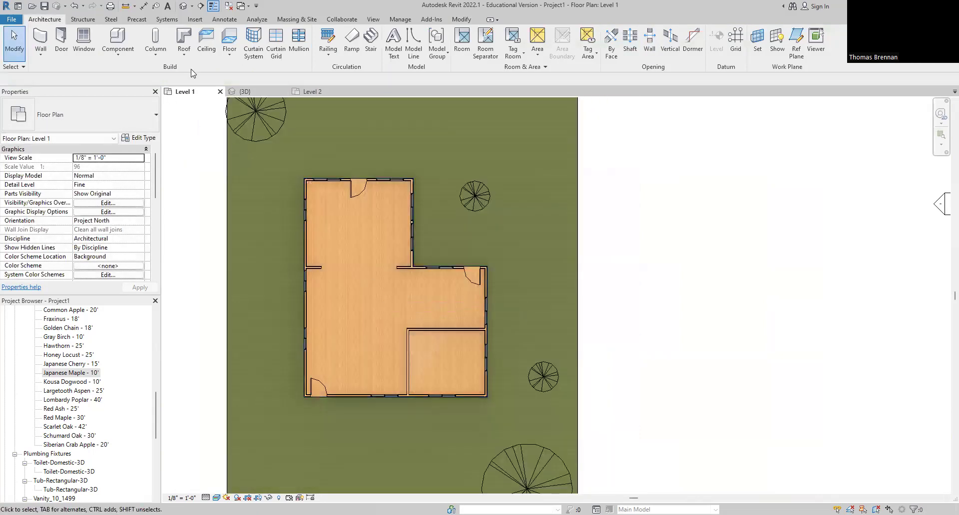
Step: Place a camera with its eye in the upper wing, aimed toward the main room
left_click(194, 11)
left_click(199, 35)
left_click(373, 192)
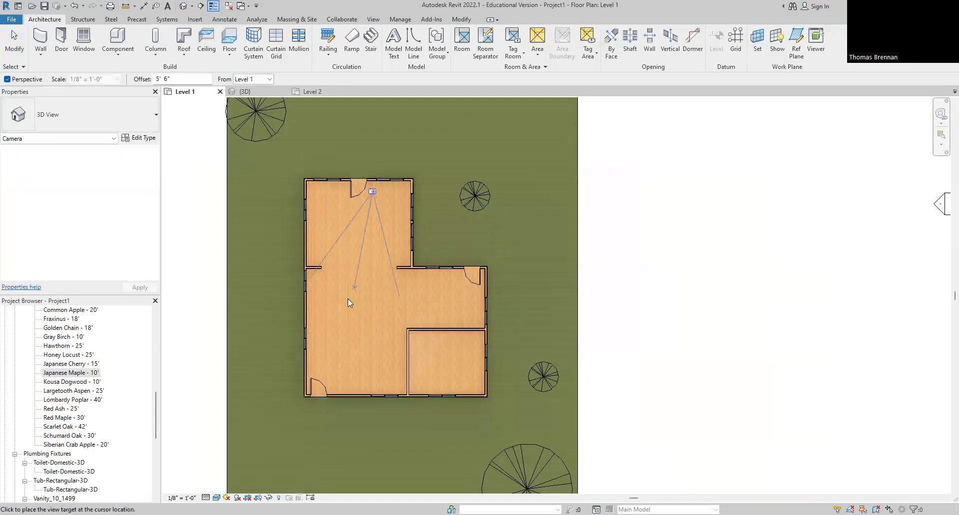
left_click(358, 360)
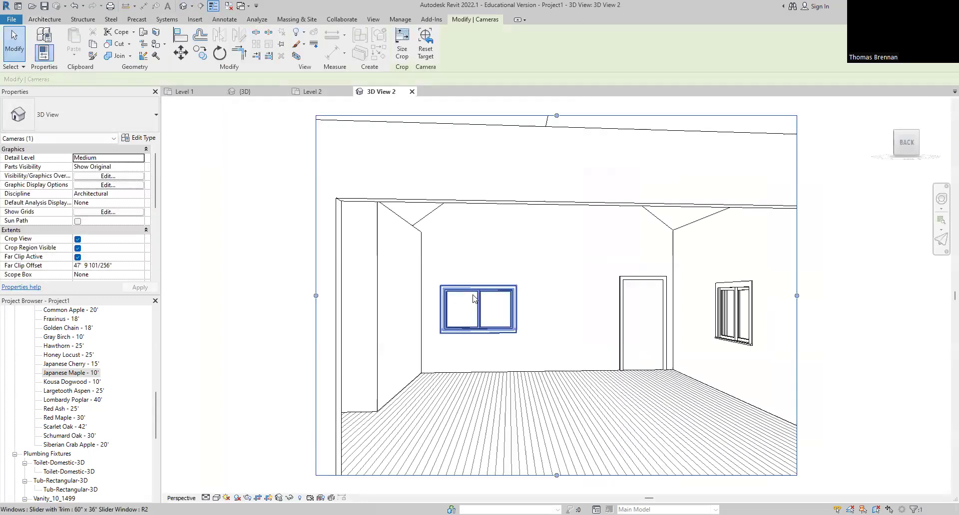
Step: Enlarge 3D View 2's crop region to the right, left and bottom
scroll(441, 287, "down", 4)
scroll(481, 277, "down", 2)
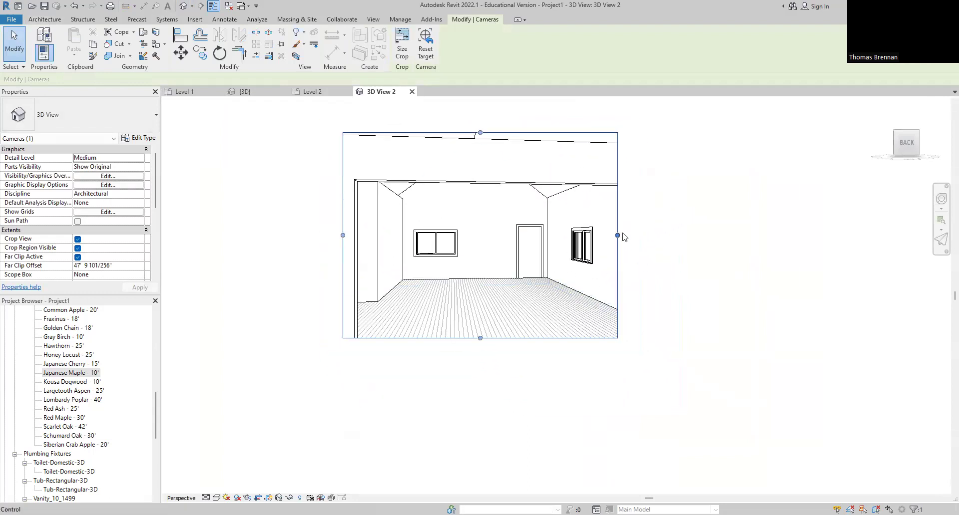
left_click_drag(617, 235, 702, 236)
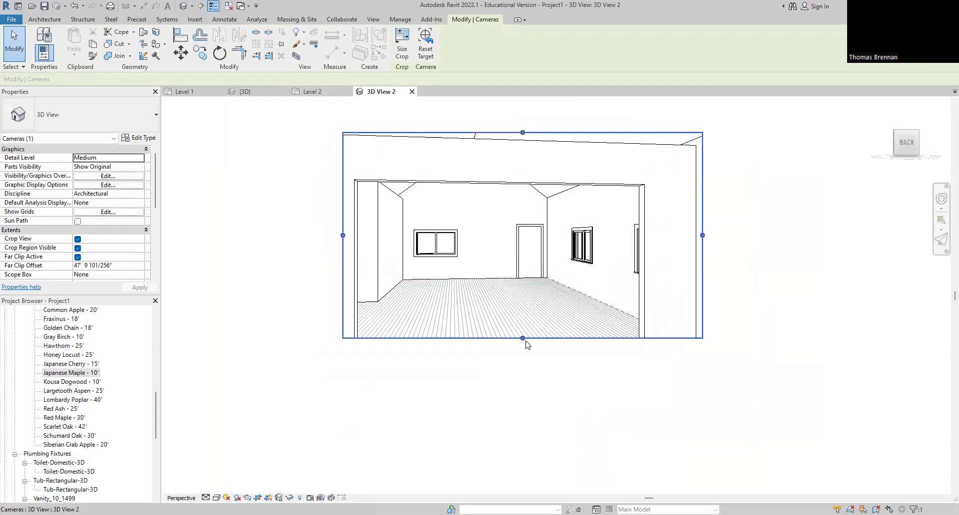
left_click_drag(522, 338, 522, 388)
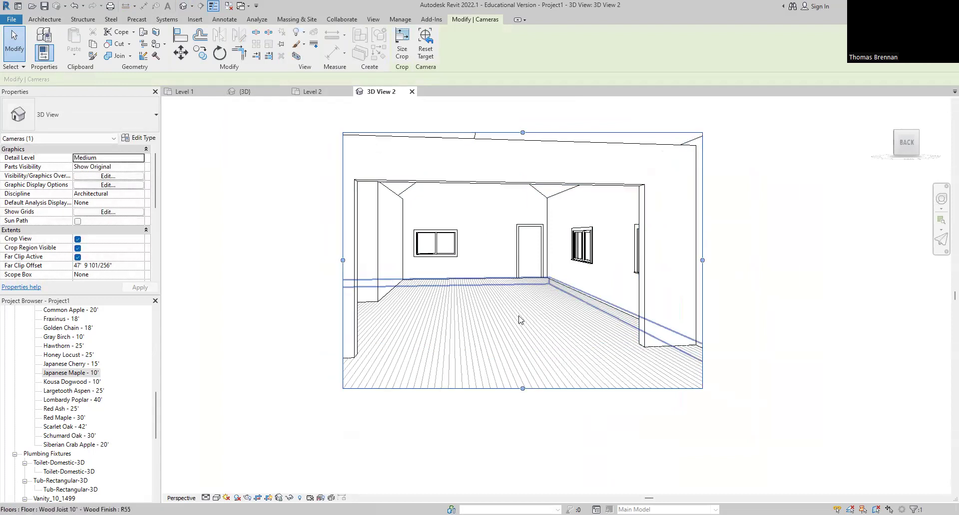
left_click_drag(343, 260, 295, 261)
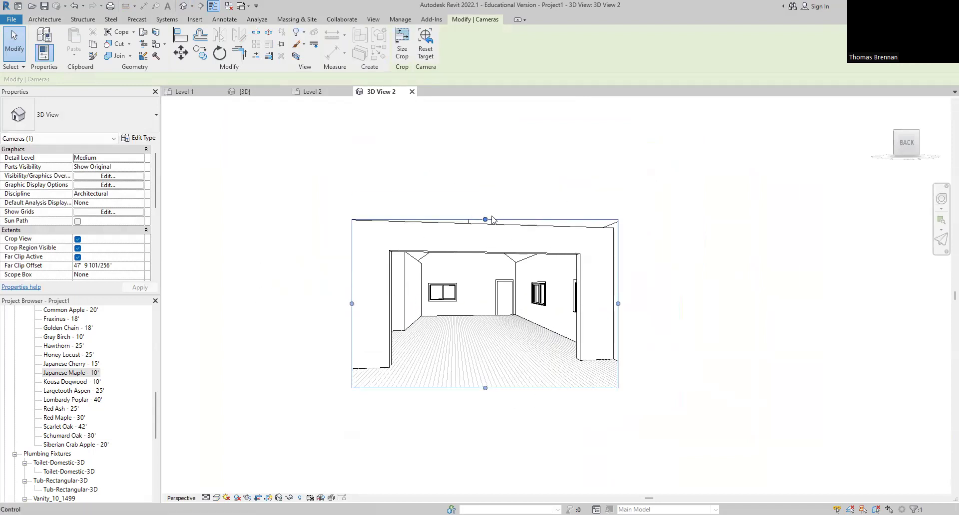
left_click_drag(154, 410, 158, 386)
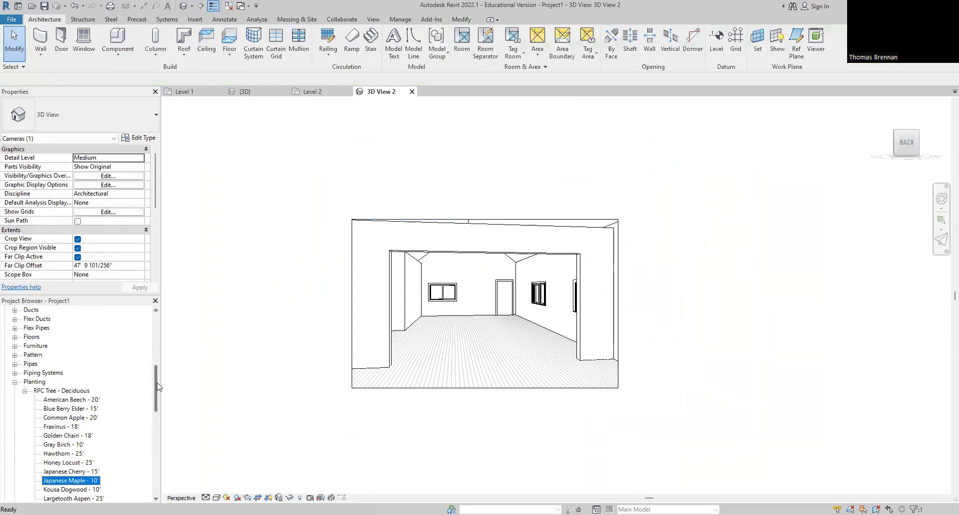
left_click(15, 346)
Step: Expand the Desk family to list its 60" x 30", 60" x 30" Student and 72" x 36" sizes
left_click(25, 355)
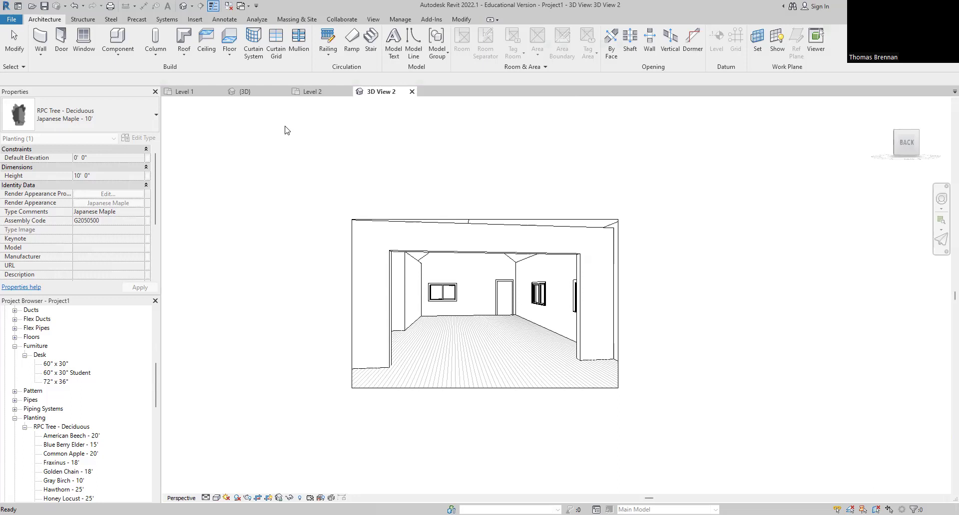
scroll(475, 270, "up", 2)
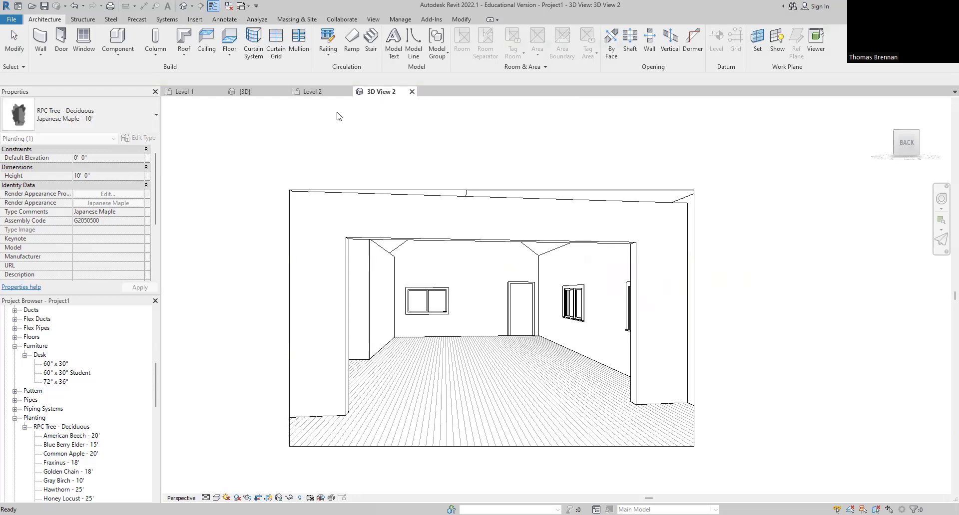
Step: Change the camera view's visual style to Consistent Colors, then to Realistic
left_click(195, 20)
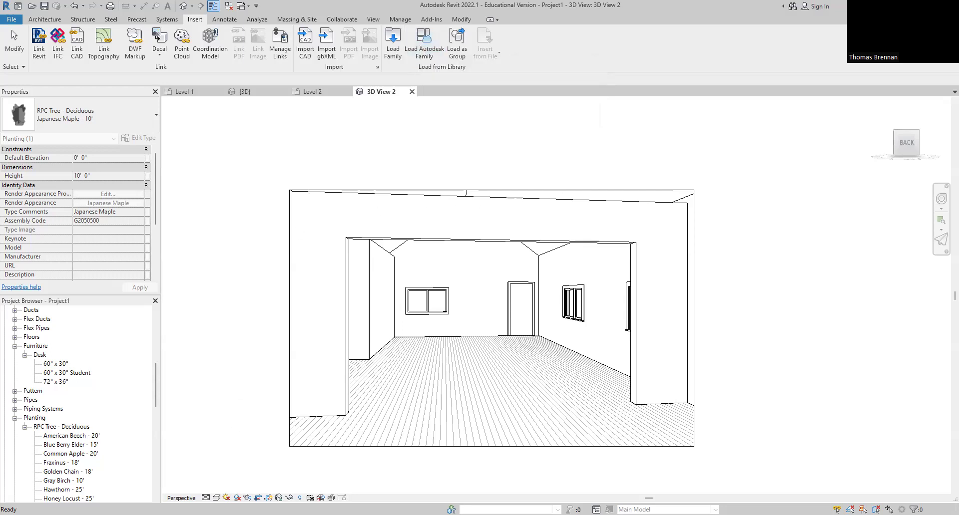
key("Escape")
left_click(217, 498)
left_click(232, 477)
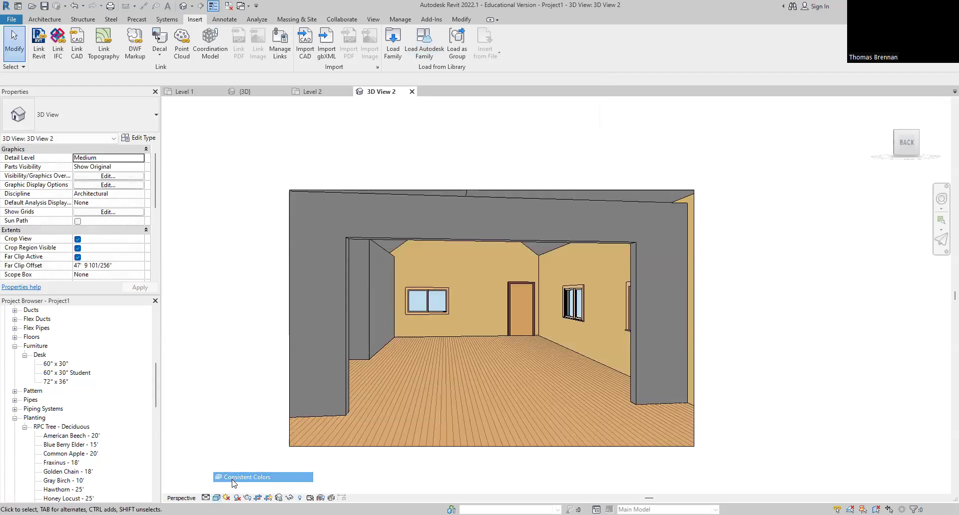
left_click(216, 498)
left_click(232, 487)
Step: Zoom in on the rendered room and launch Load Autodesk Family
scroll(435, 342, "up", 1)
scroll(435, 343, "up", 1)
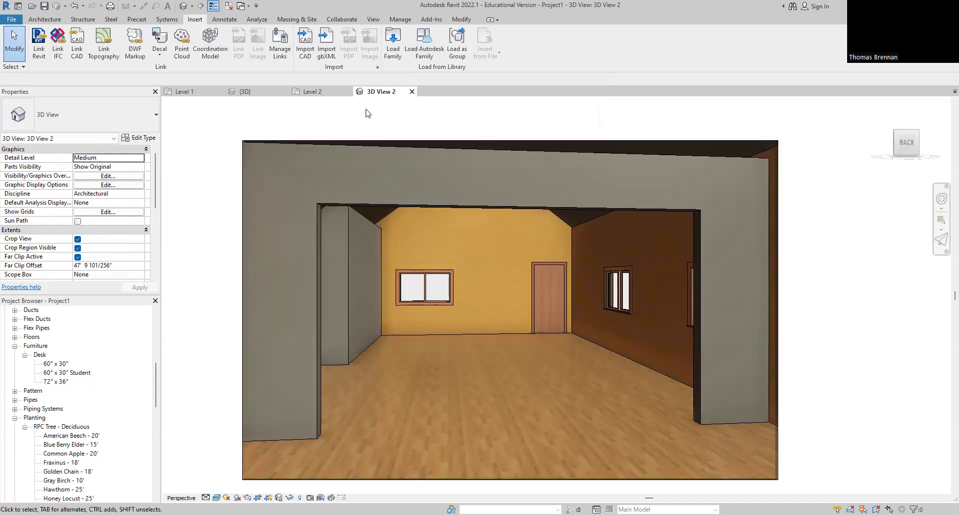
left_click(425, 50)
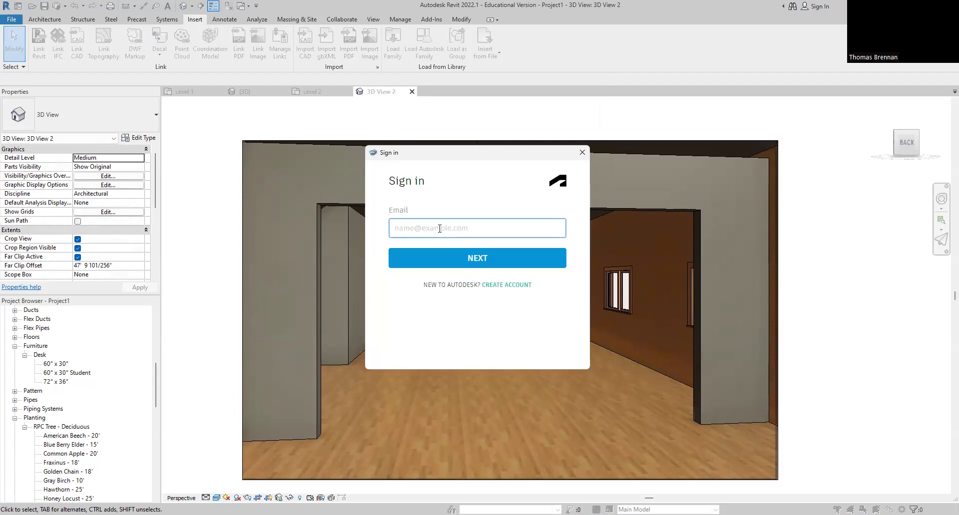
Step: Sign in with the Autodesk account e-mail and password, then dismiss the username-changed notice
key("Return")
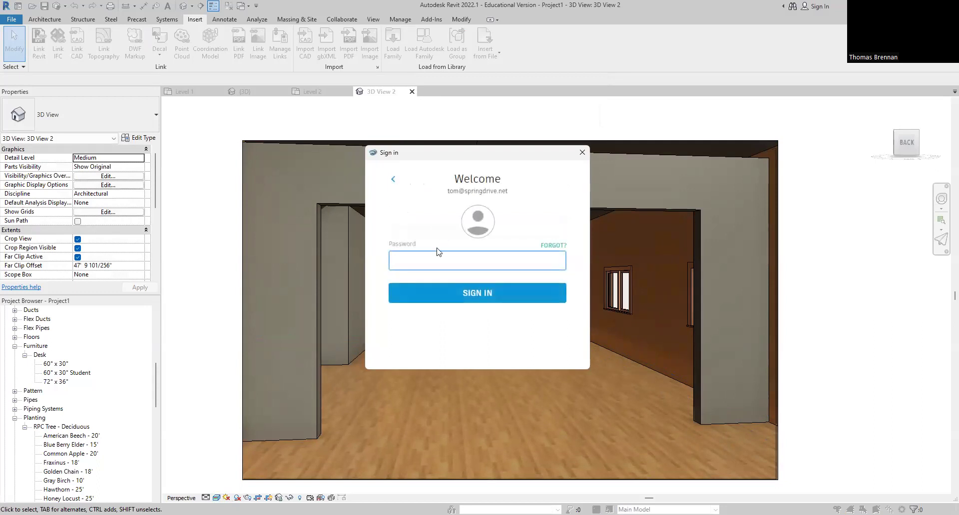
type("••••••••••••")
key("Return")
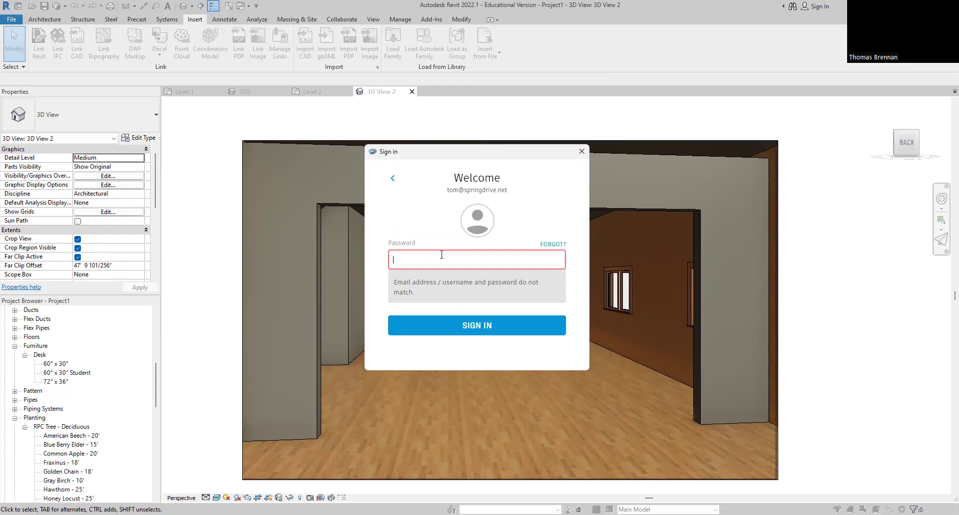
type("•")
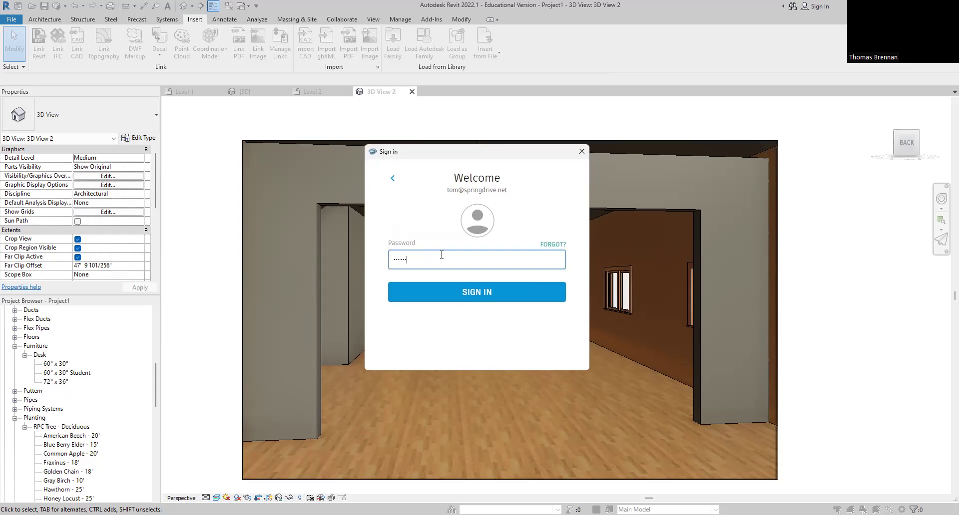
type("•")
key("Return")
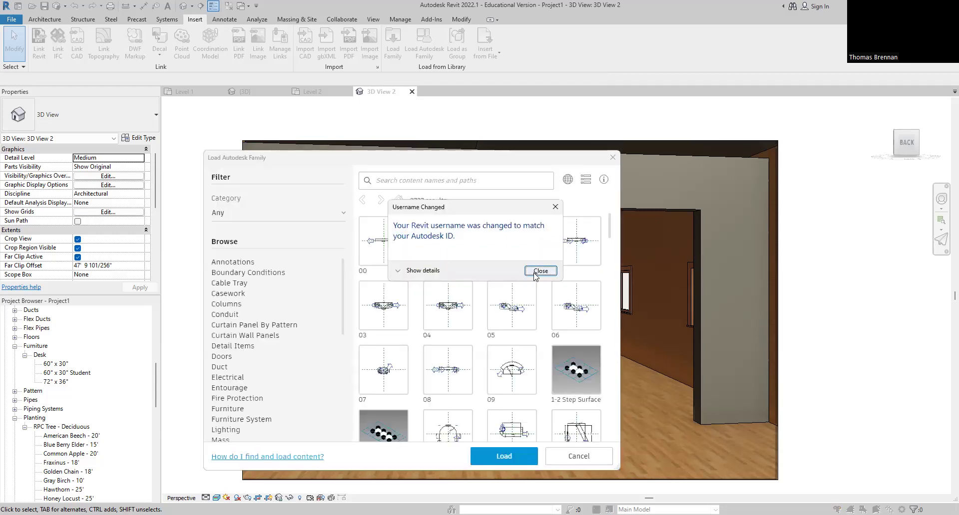
left_click(540, 271)
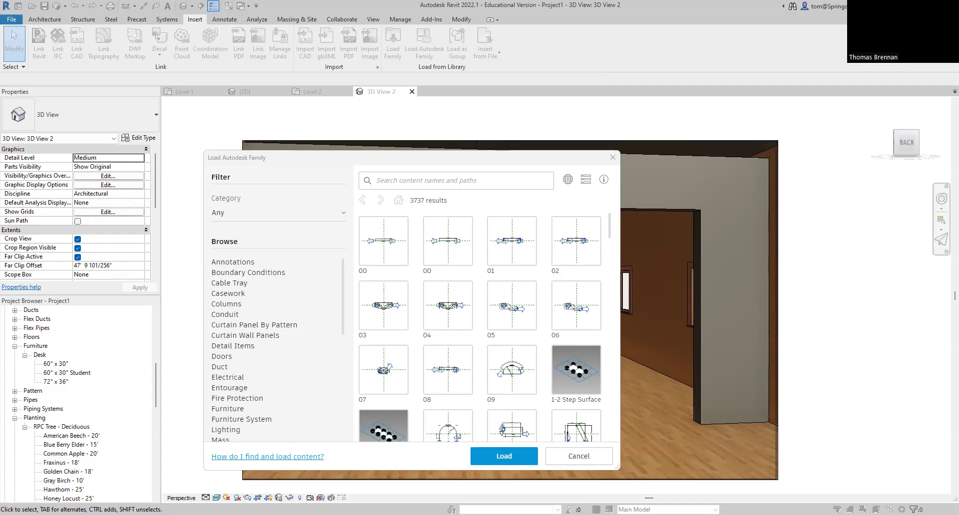
Step: Search the library for 'truck' and load the Truck - Pick-Up family
left_click(335, 295)
left_click(500, 180)
type("truck")
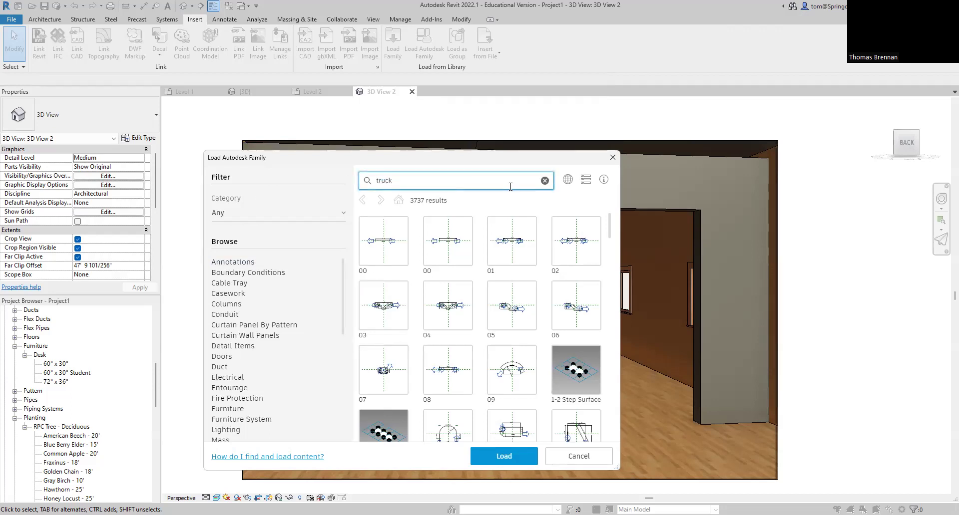
key("Return")
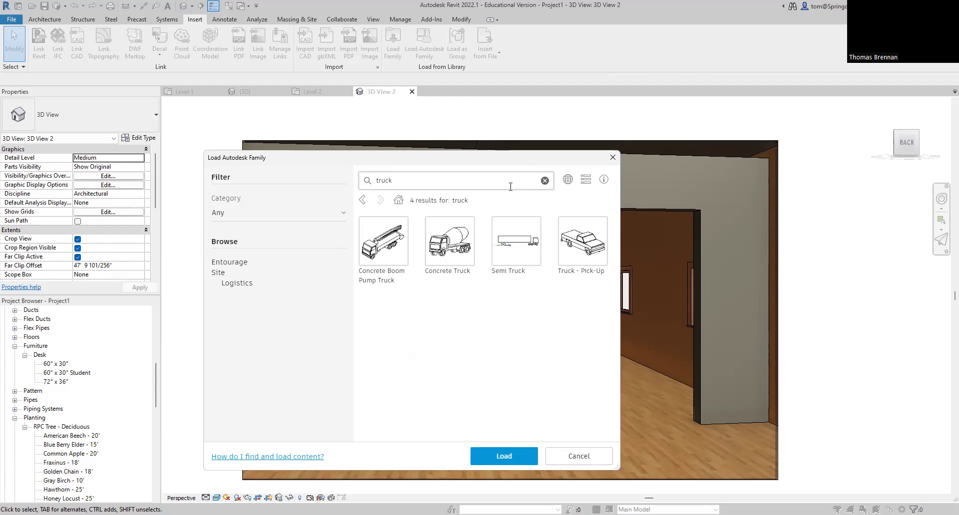
left_click(583, 250)
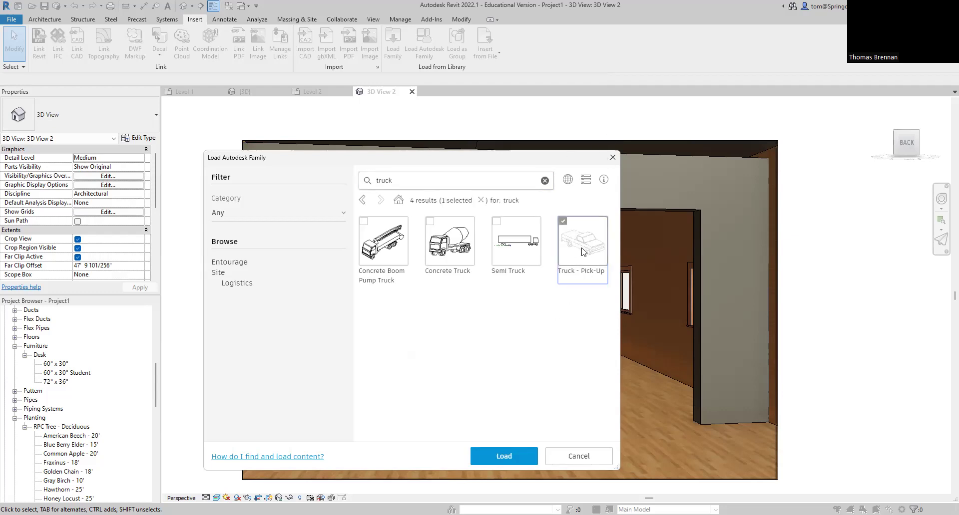
left_click(504, 454)
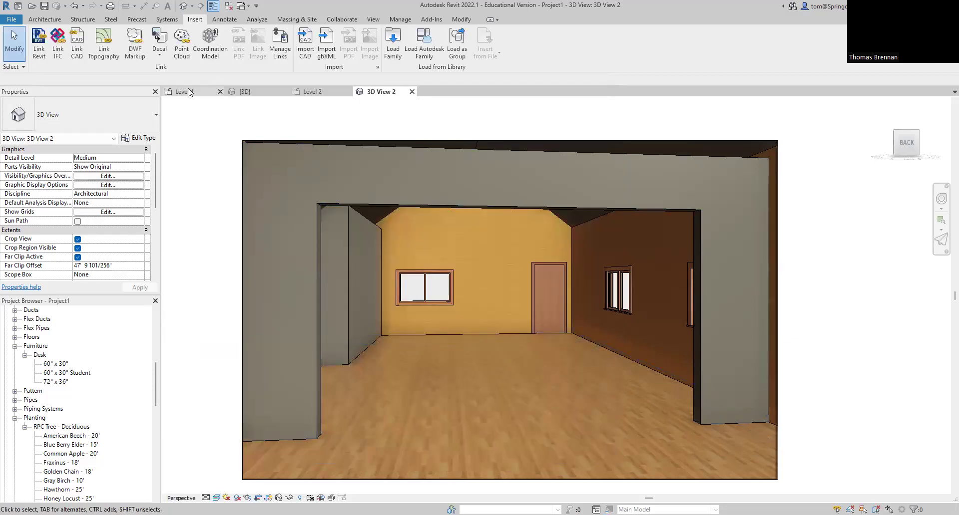
Step: On the Level 1 plan, place a Truck - Pick-Up component on the grass above the house
left_click(183, 92)
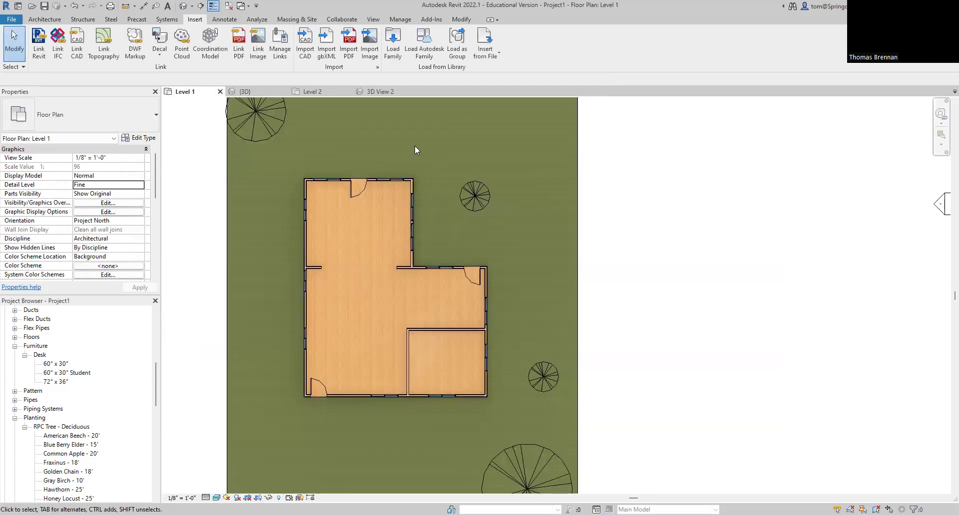
left_click(49, 20)
left_click(119, 46)
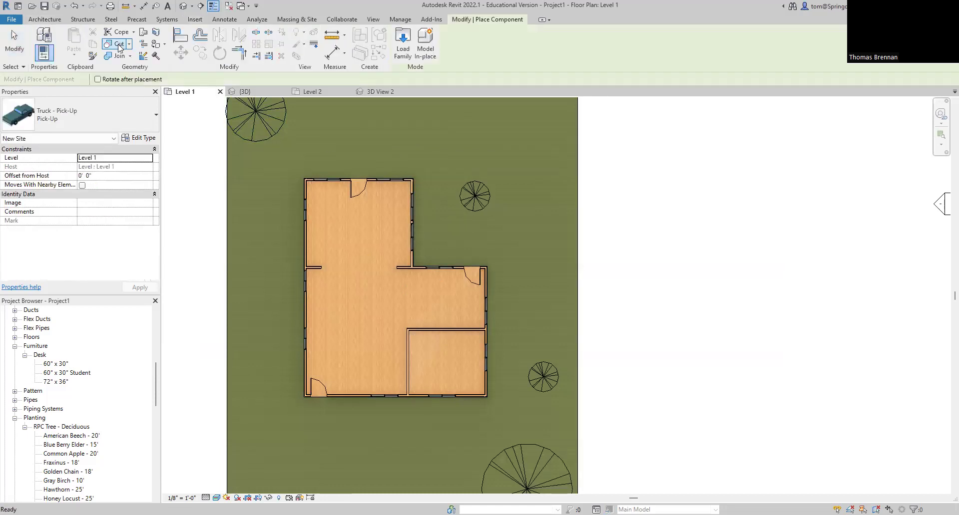
scroll(462, 192, "down", 1)
scroll(488, 174, "down", 1)
middle_click_drag(489, 175, 499, 260)
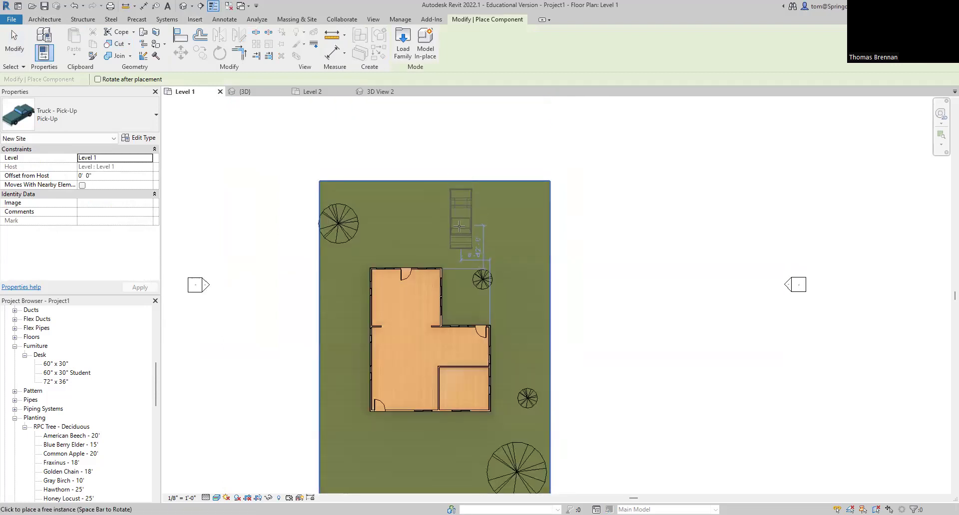
left_click(470, 225)
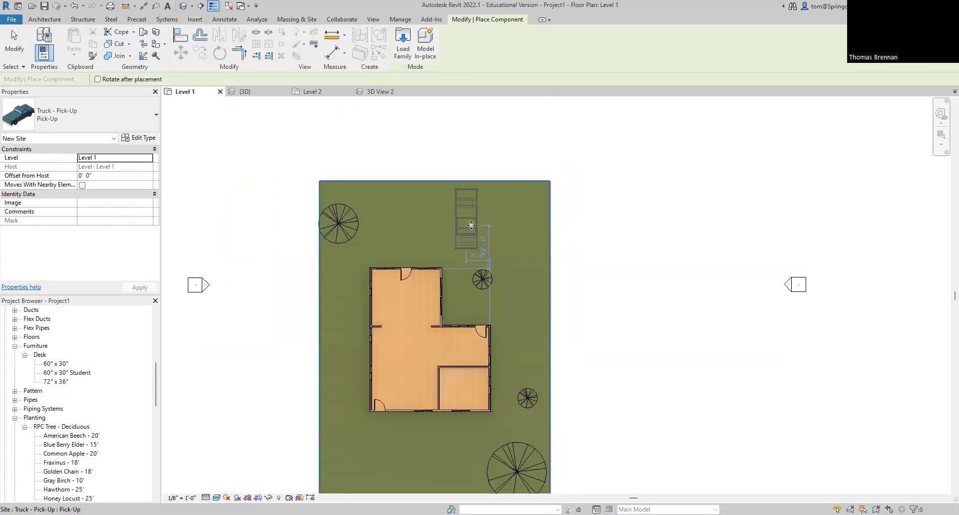
key("Escape")
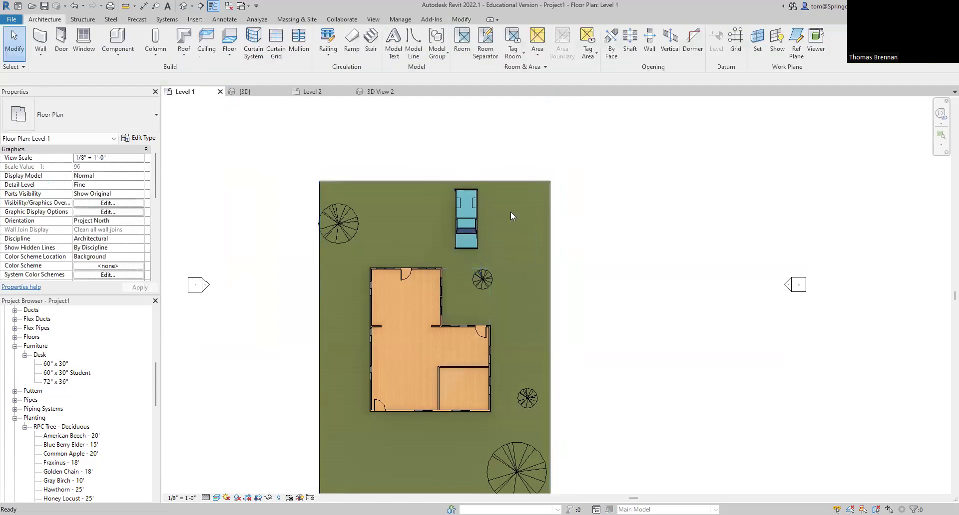
Step: In the {3D} view, zoom in on the pick-up truck and select it for inspection
left_click(240, 85)
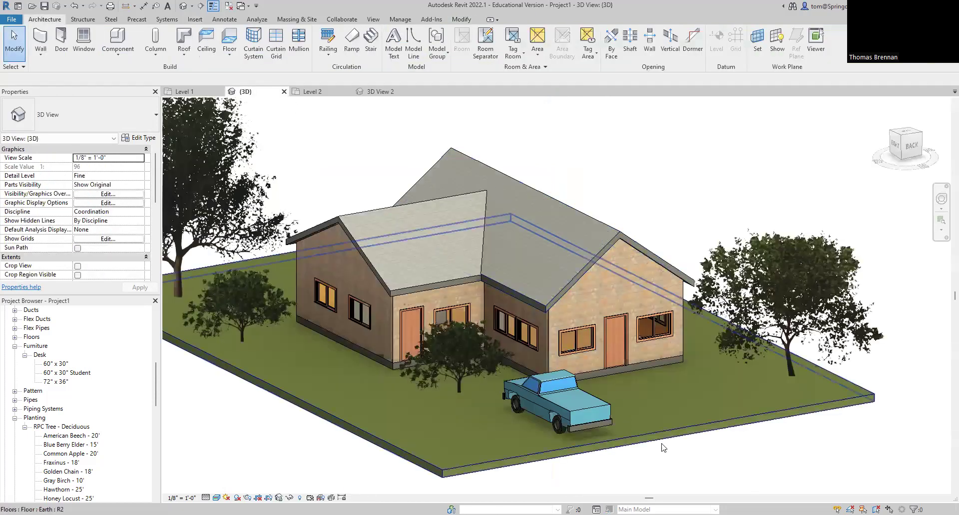
scroll(681, 481, "up", 1)
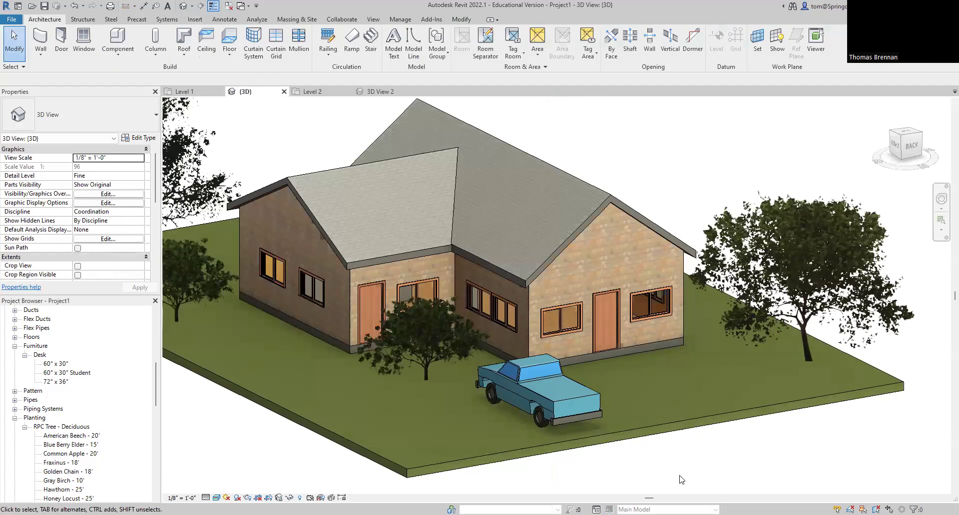
scroll(679, 480, "up", 2)
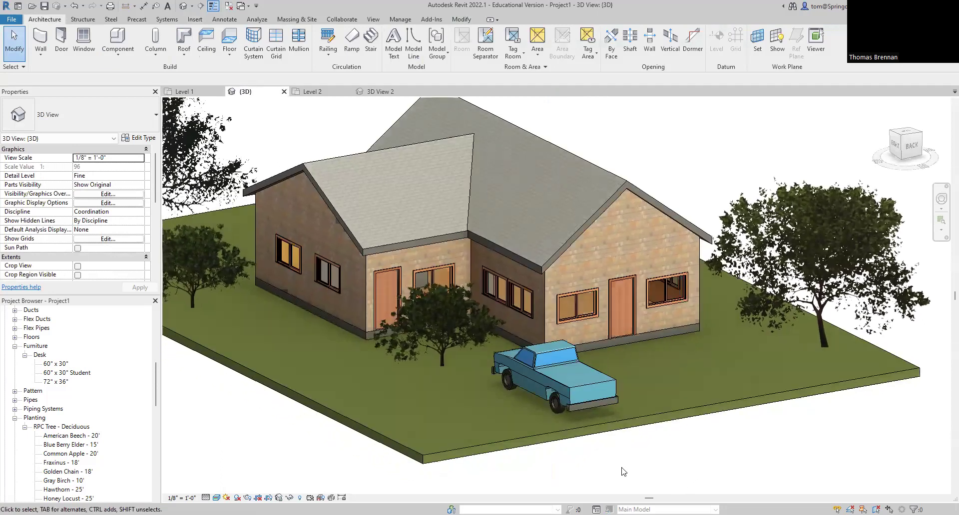
scroll(564, 398, "up", 2)
left_click(556, 373)
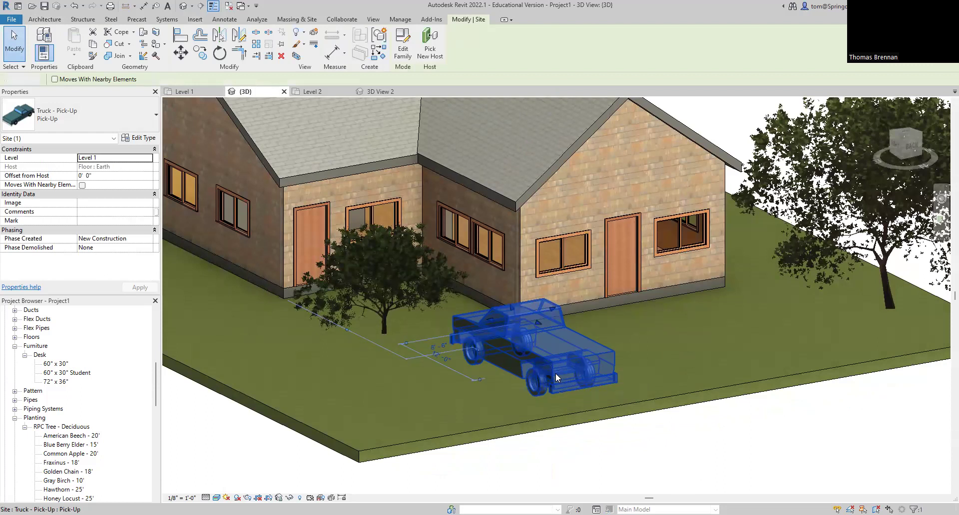
key("Escape")
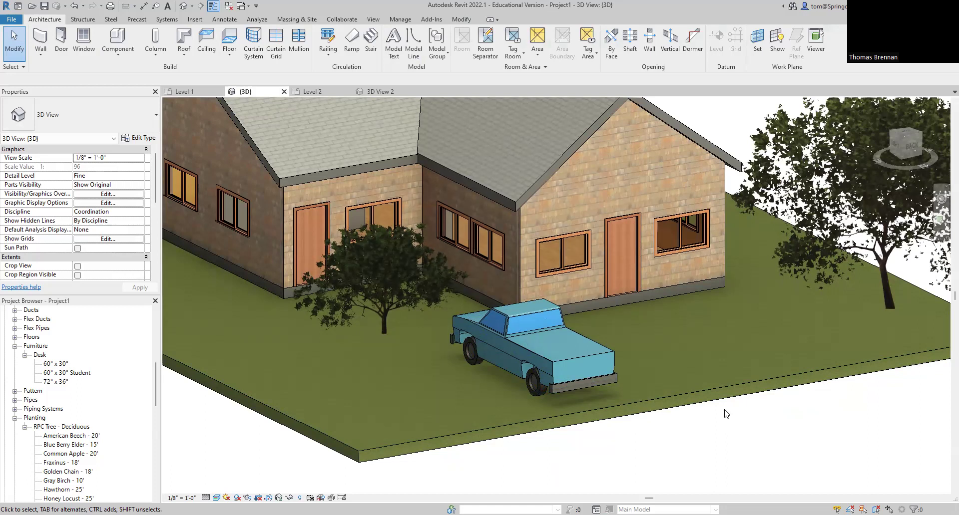
Step: Set the pick-up truck's Offset from Host to -1' 0"
left_click(547, 370)
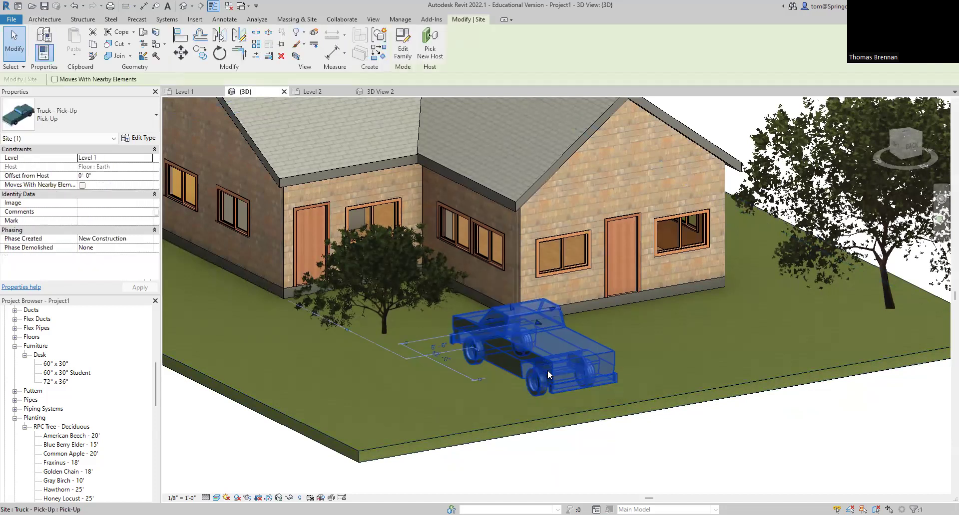
key("Tab")
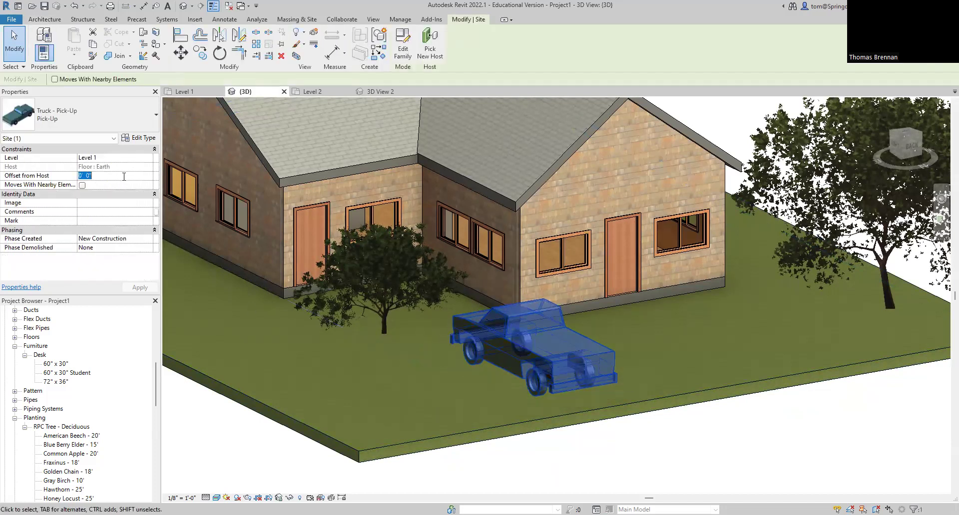
type("-1")
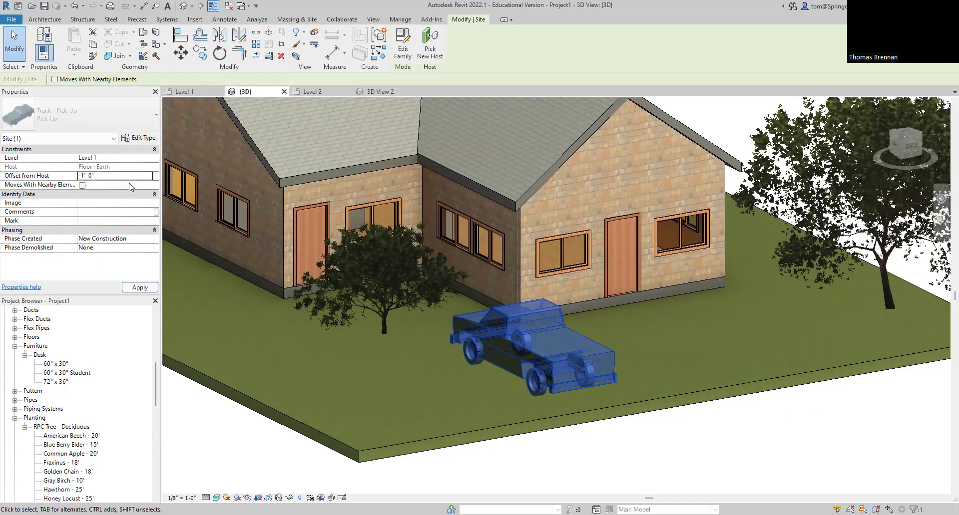
left_click(561, 396)
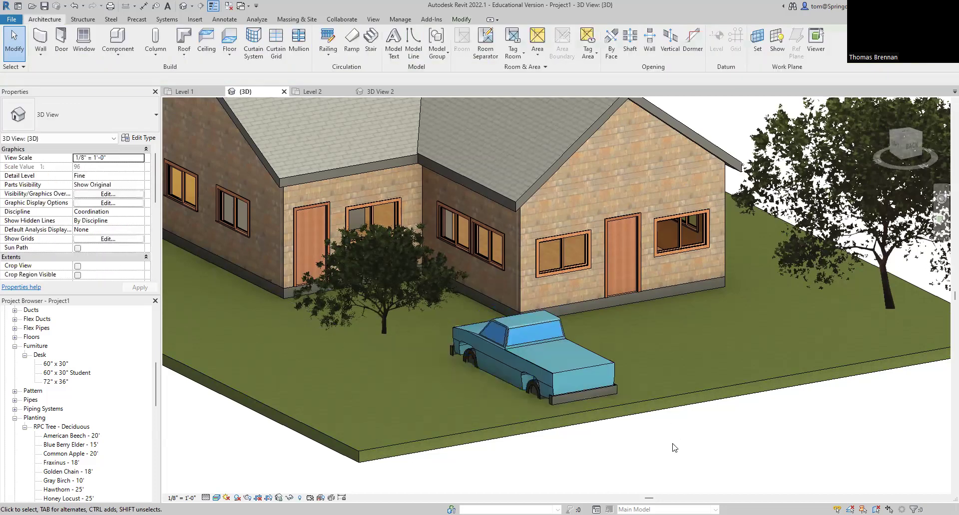
Step: Check the truck's -1' 0" offset, then reopen the Autodesk family library
left_click(560, 369)
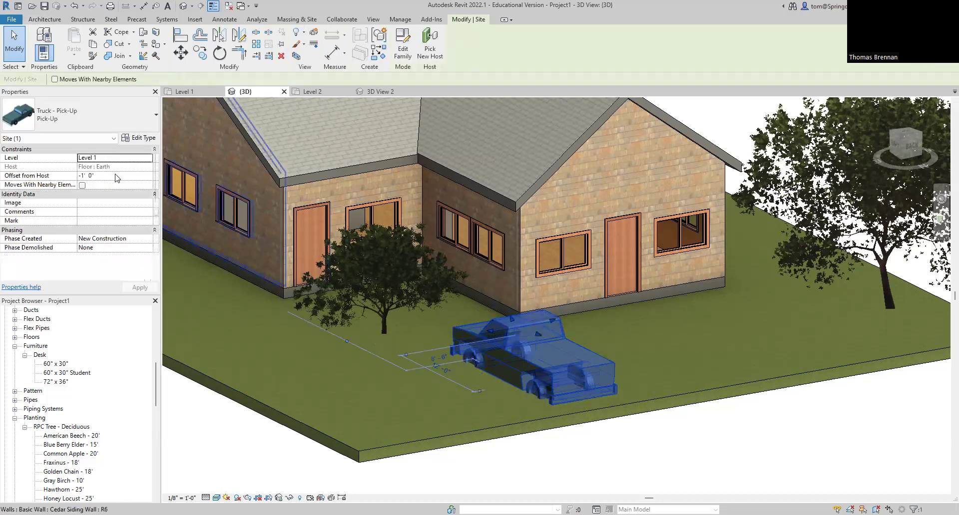
left_click(122, 176)
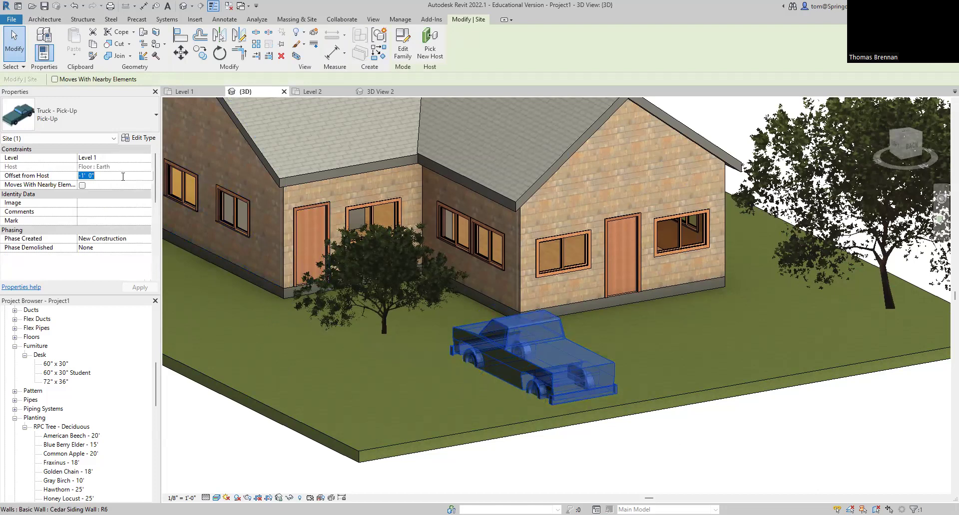
left_click(669, 450)
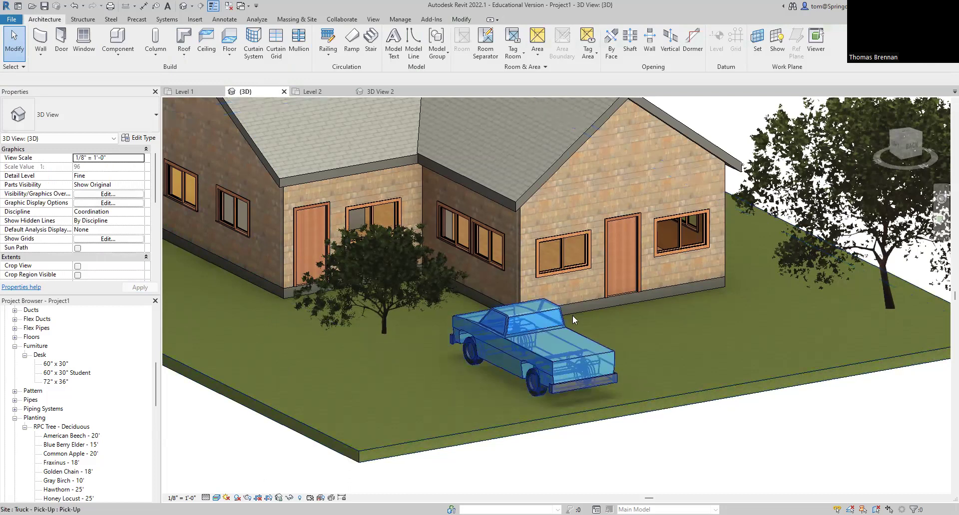
left_click(196, 22)
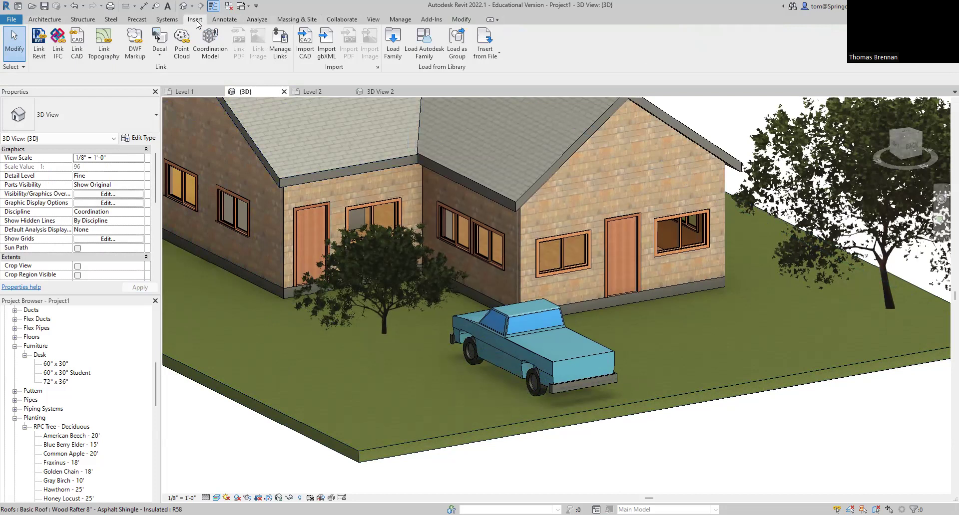
left_click(429, 45)
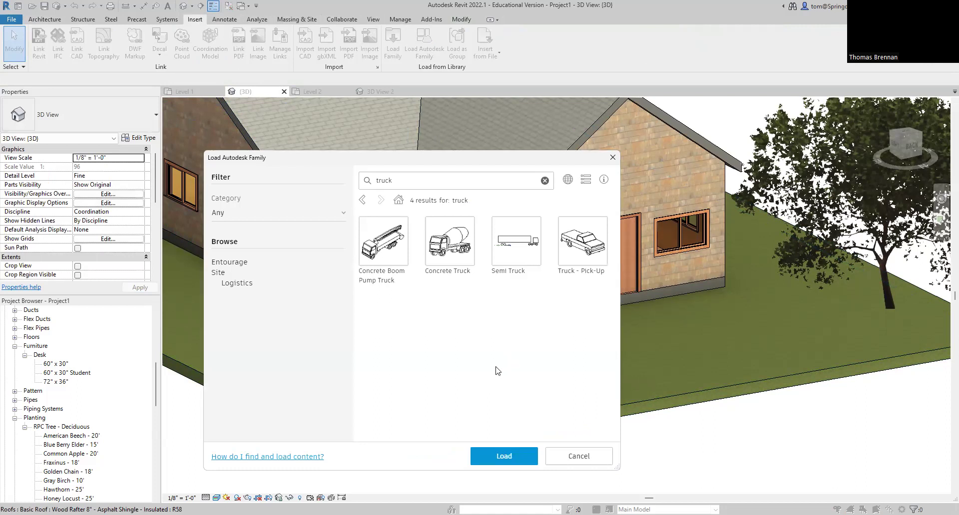
Step: Clear the 'truck' search and close the Load Autodesk Family dialog
left_click(544, 182)
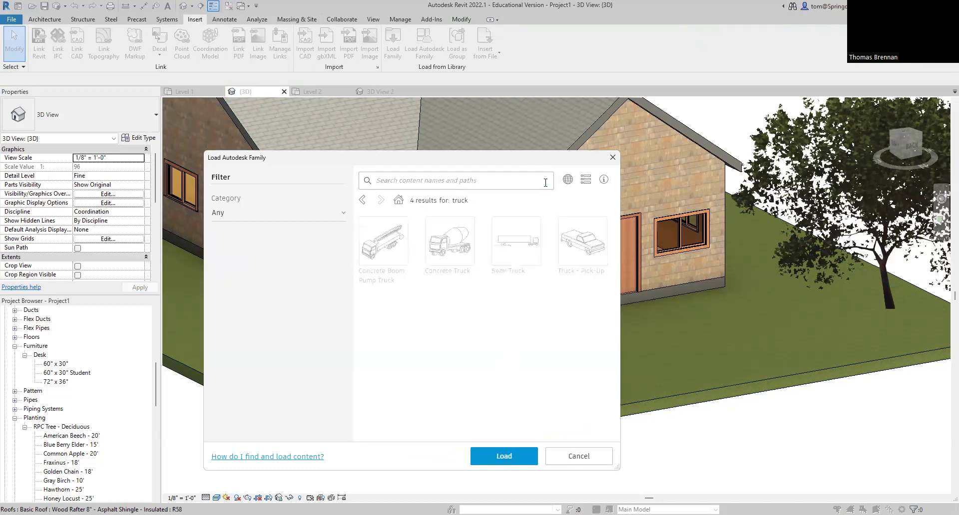
left_click(612, 157)
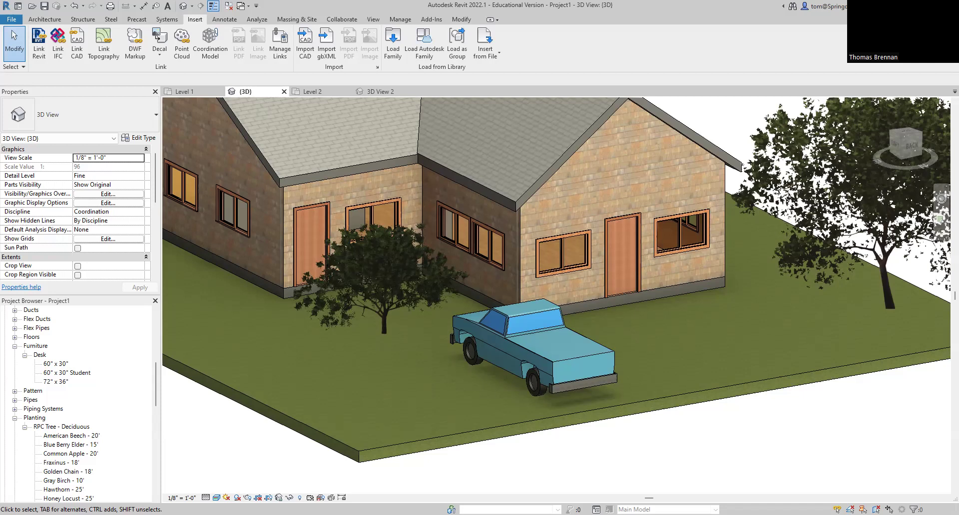
Step: Frame the whole house in 3D, then show the entire site on the Level 1 plan
scroll(674, 462, "down", 3)
middle_click_drag(701, 464, 670, 455)
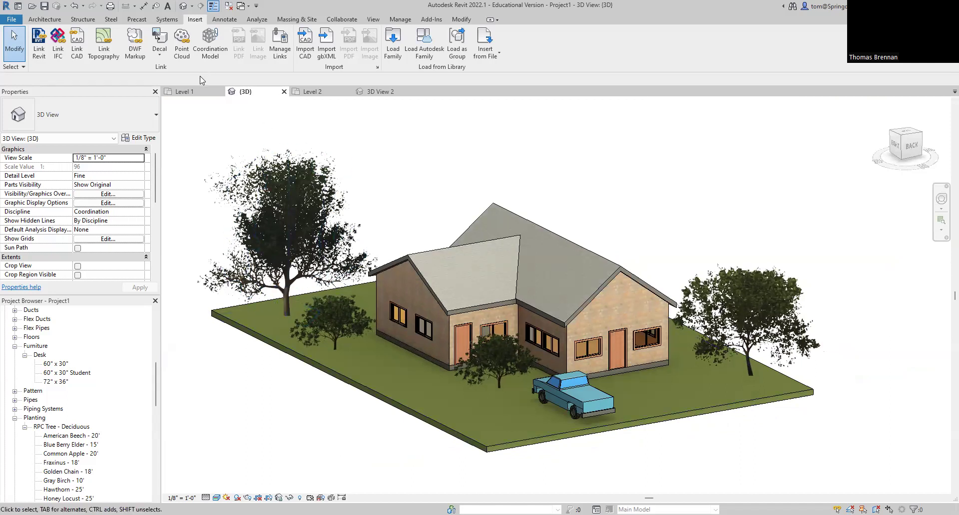
left_click(184, 91)
scroll(657, 296, "down", 3)
middle_click_drag(630, 300, 662, 266)
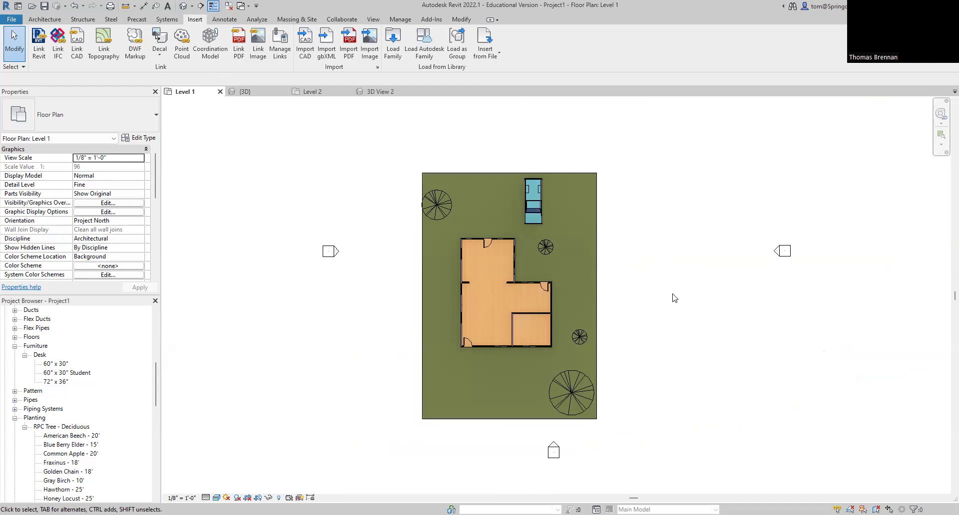
Step: Edit the grass site boundary, dragging its left, top, right and bottom edges outward
double_click(597, 279)
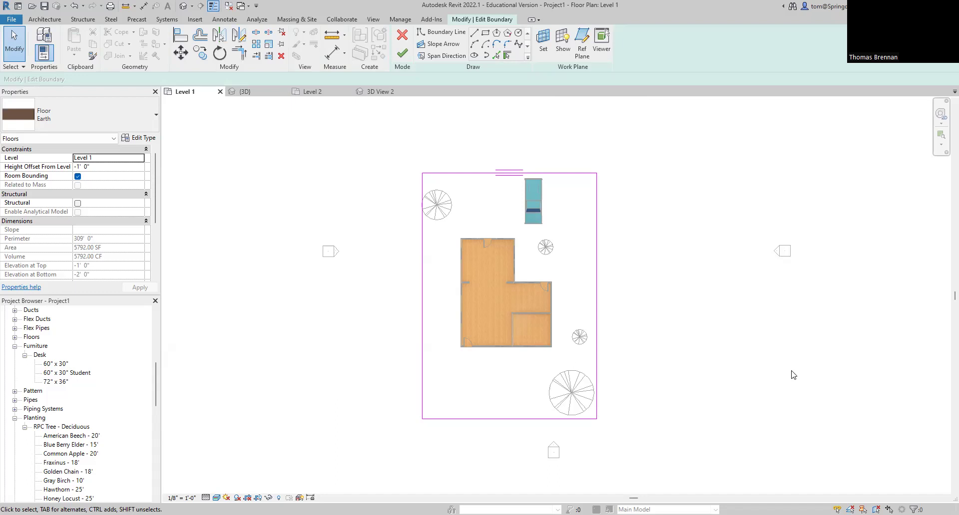
left_click(422, 298)
mouse_move(422, 298)
left_mouse_down()
mouse_move(358, 306)
mouse_move(362, 313)
left_mouse_up()
left_click(522, 173)
left_click_drag(522, 173, 526, 119)
left_click(596, 282)
left_click_drag(596, 282, 654, 281)
left_click(492, 421)
left_click_drag(492, 420, 501, 473)
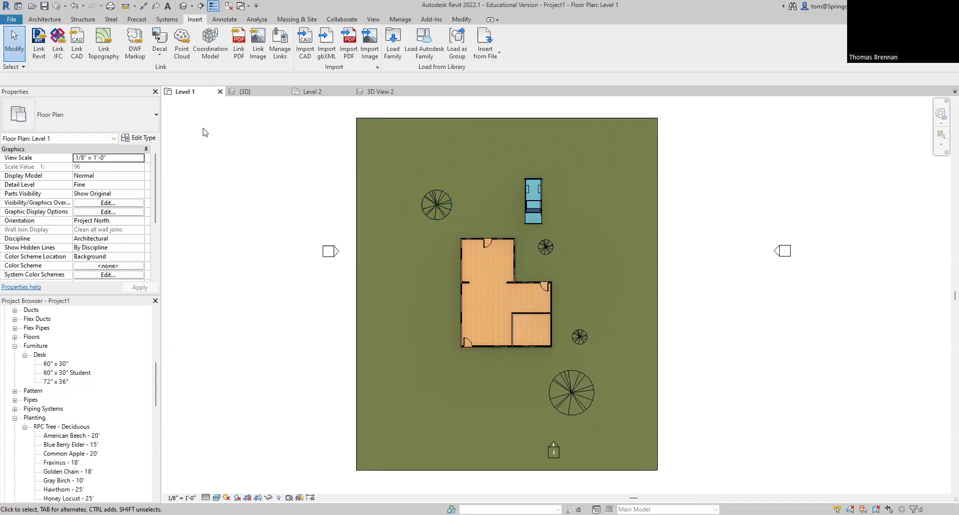
Step: Start an architectural floor with type Generic - 12" - Filled
left_click(38, 20)
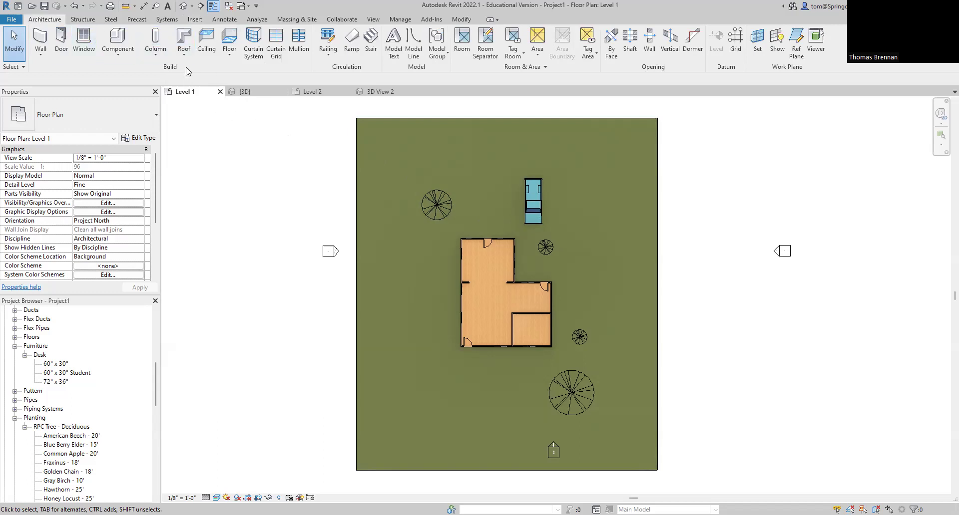
left_click(234, 57)
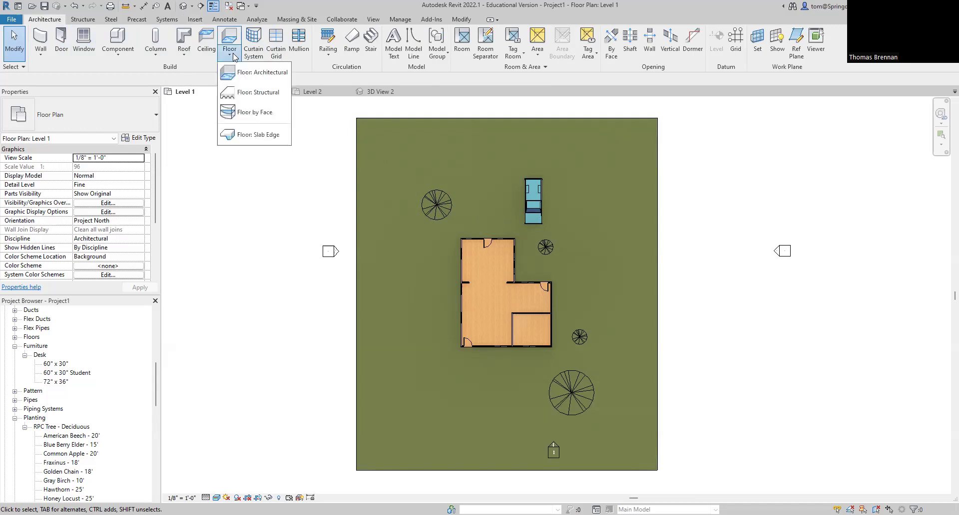
left_click(246, 73)
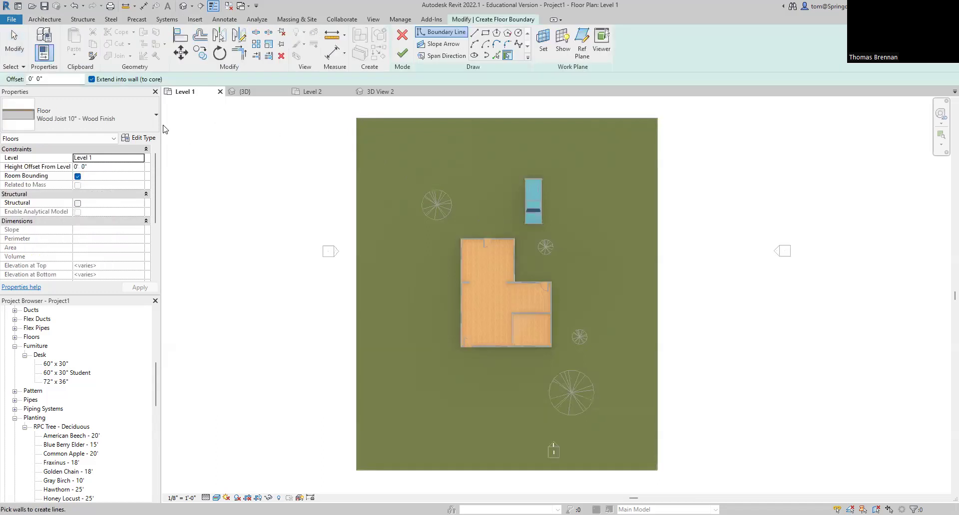
left_click(156, 120)
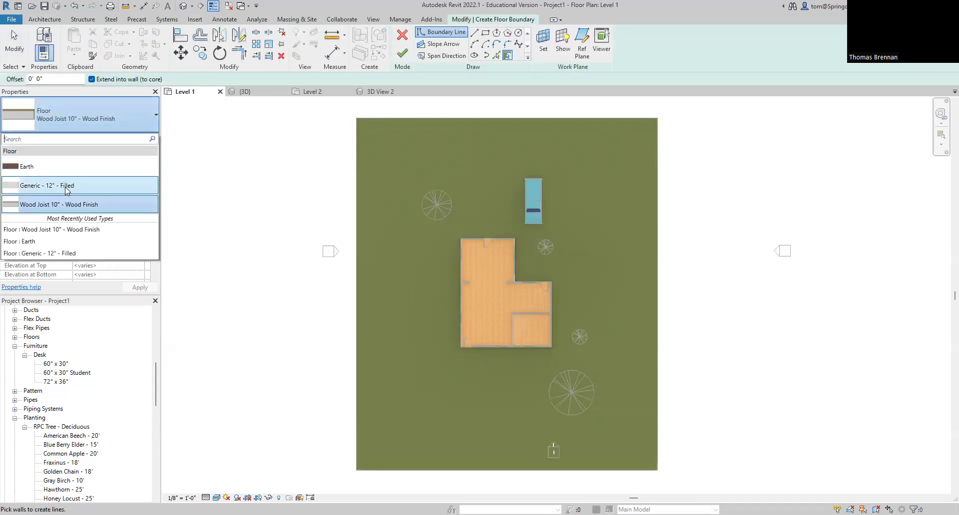
mouse_move(67, 191)
left_click(66, 190)
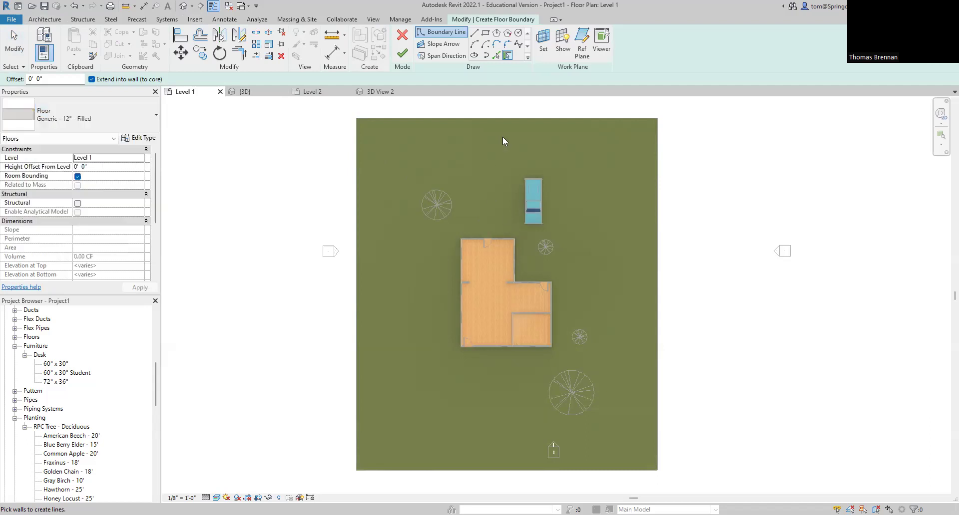
Step: Sketch a rectangular driveway from the house's top-left corner to the site's top edge and finish it
left_click(487, 35)
scroll(492, 210, "up", 1)
left_click(451, 248)
scroll(531, 140, "down", 2)
middle_click_drag(531, 133, 520, 216)
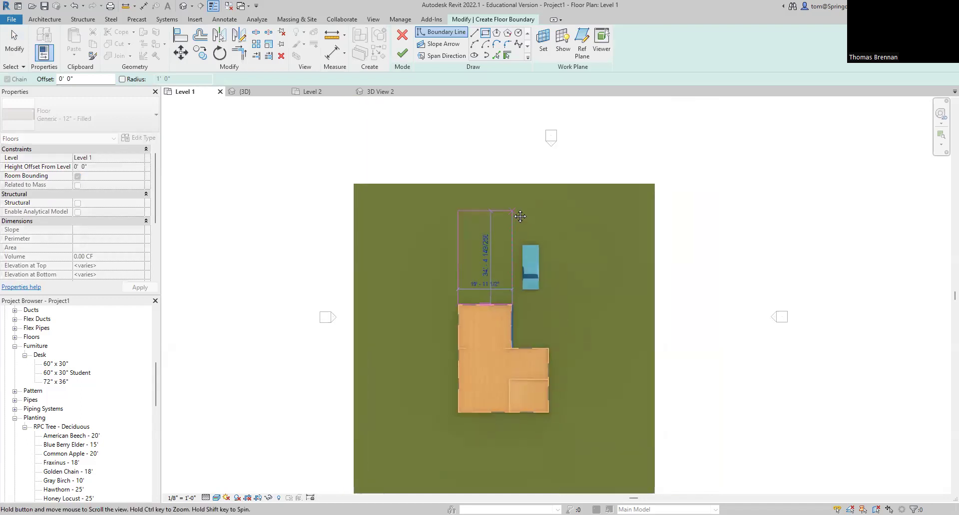
left_click(512, 183)
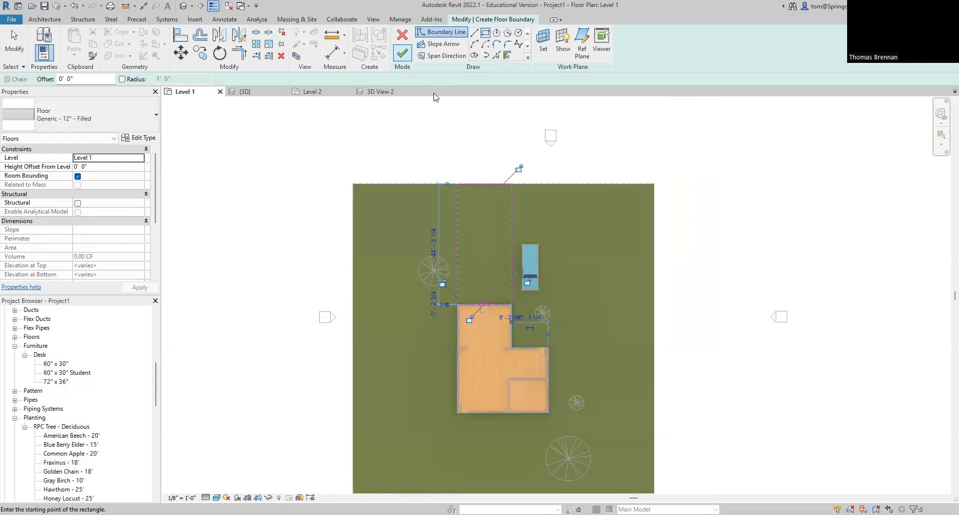
left_click(402, 52)
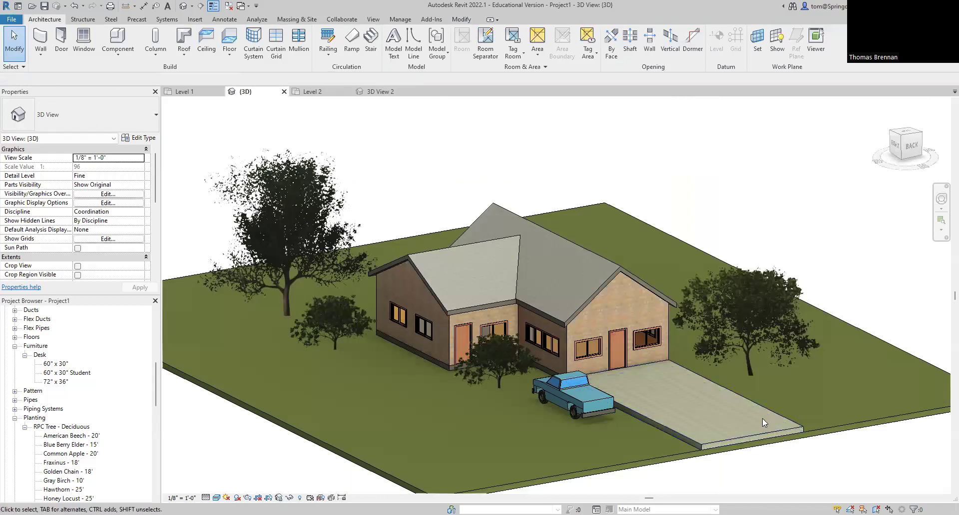
Step: Move the pick-up truck onto the driveway slab
left_click(800, 441)
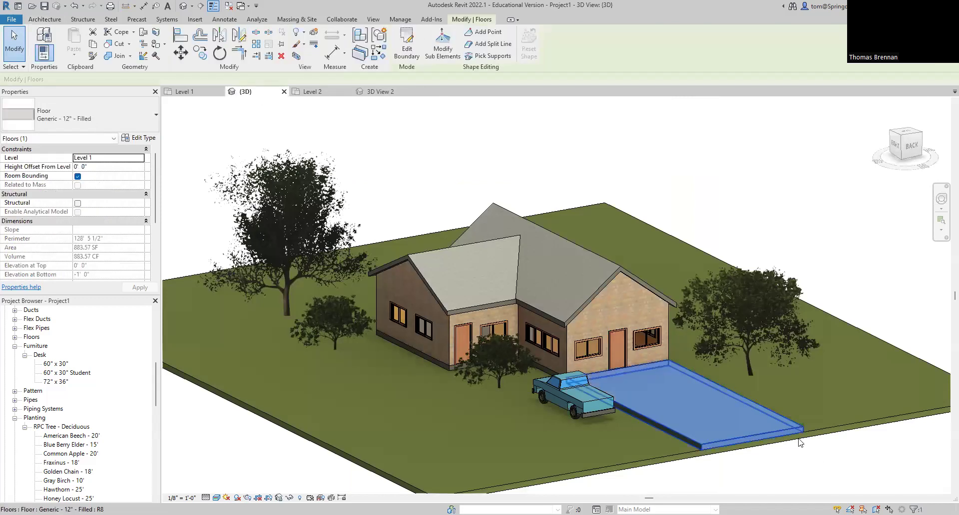
left_click(828, 456)
left_click(577, 409)
left_click_drag(577, 408, 686, 405)
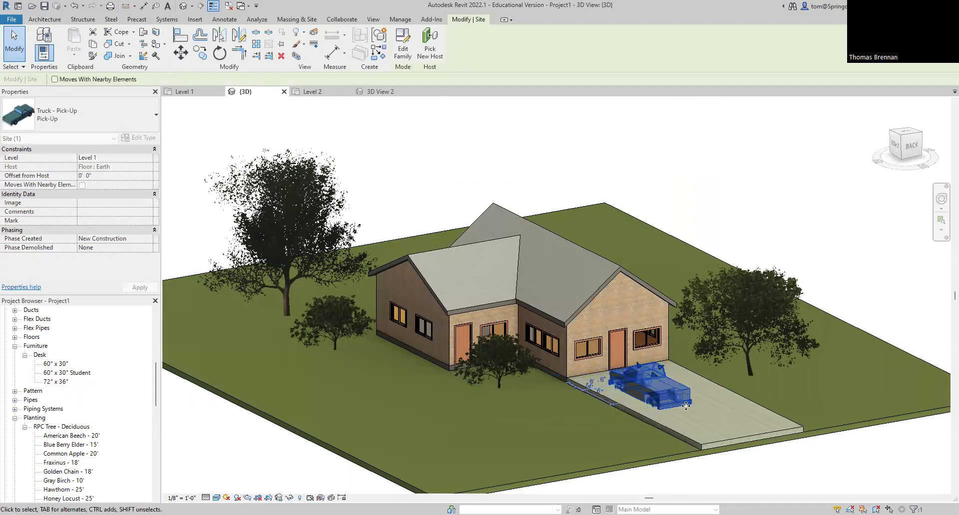
left_click(765, 472)
Step: Set the truck's Offset from Host to 1' 0" so it sits on the slab
left_click(660, 393)
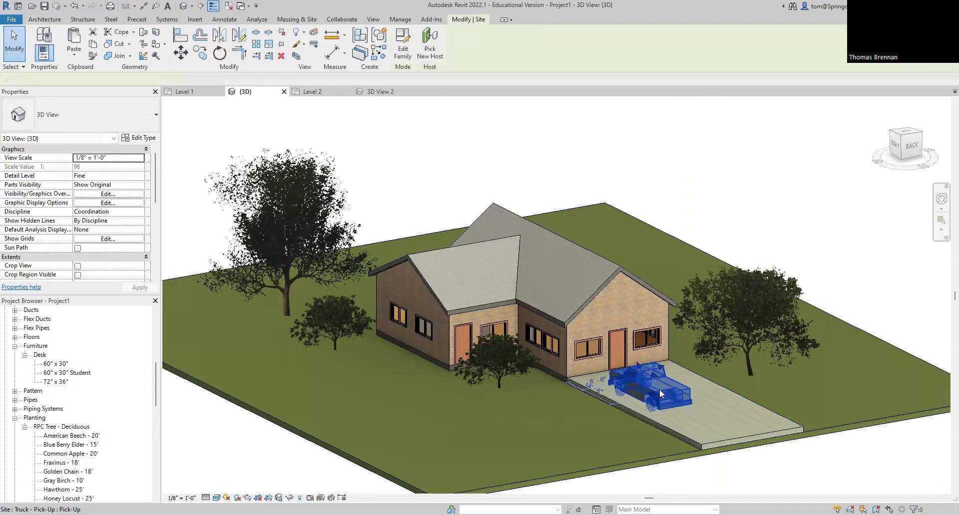
left_click(150, 178)
type("1' 0\"")
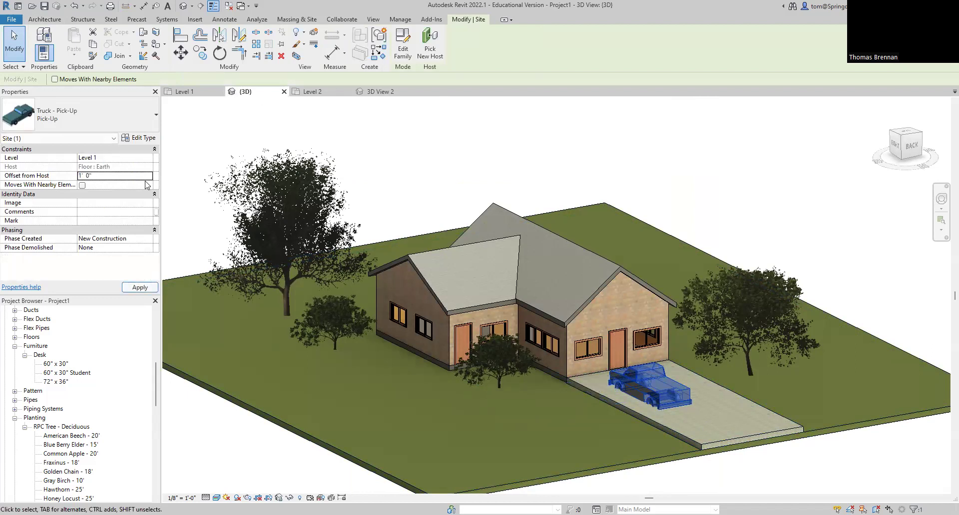
key("Escape")
scroll(761, 421, "up", 5)
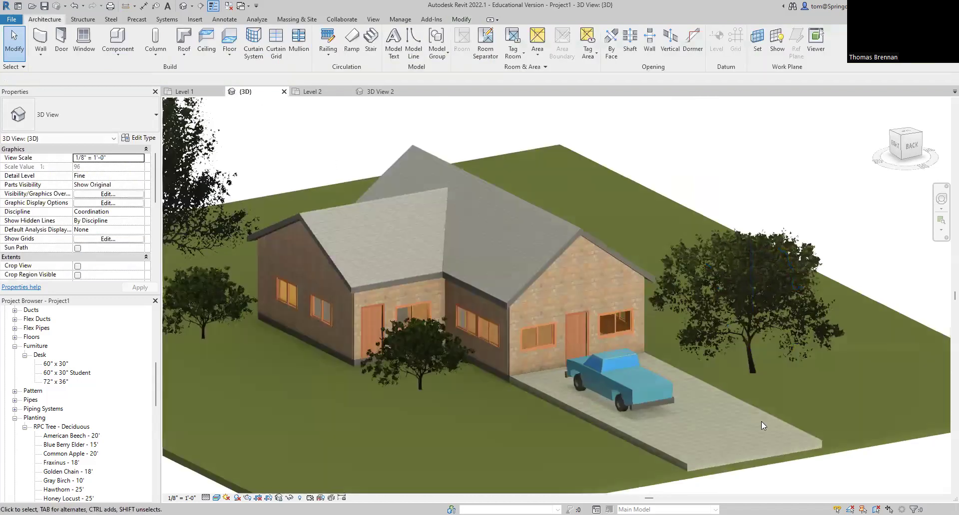
scroll(736, 406, "up", 3)
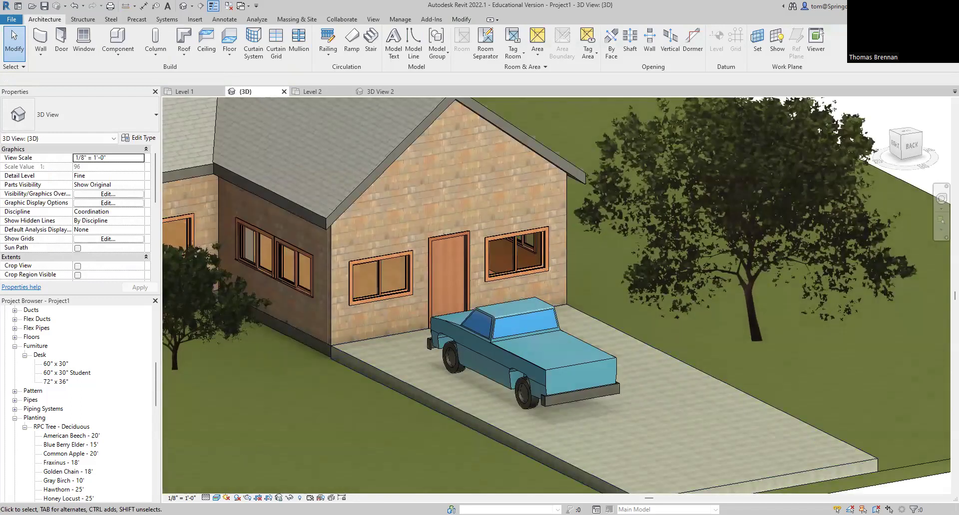
Step: Switch the 3D view to Realistic visual style and frame the whole site
left_click(216, 498)
left_click(238, 487)
scroll(716, 418, "down", 6)
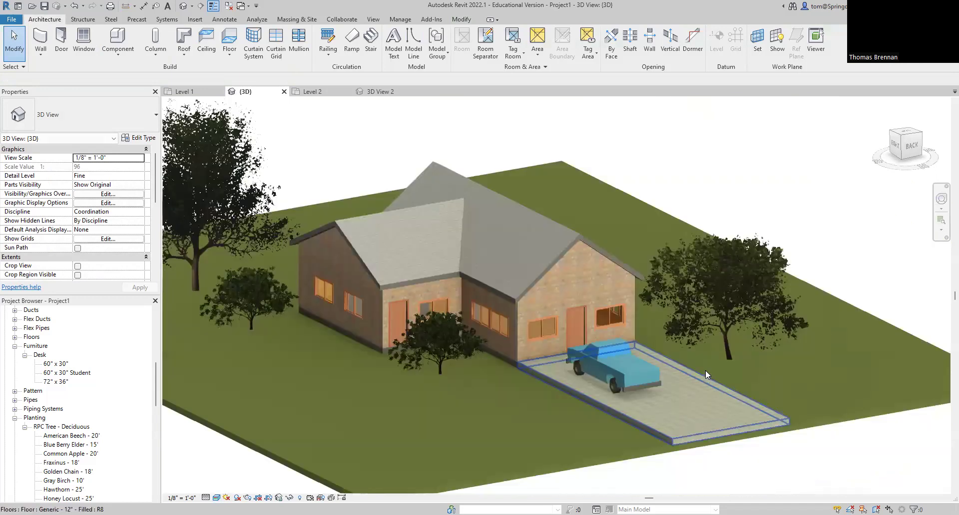
middle_click_drag(705, 371, 789, 390)
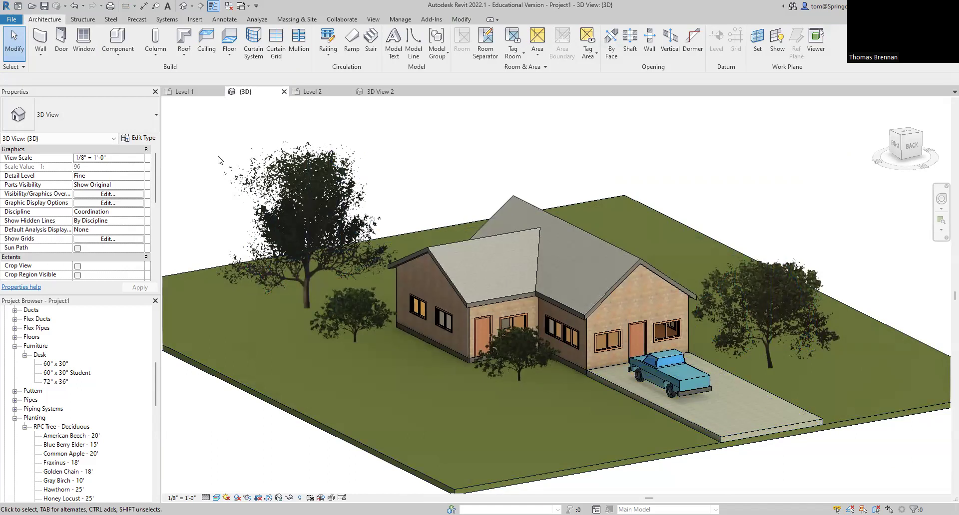
Step: Save the project to the Desktop as 'REVIT SANDBOX - [user's name] 2'
left_click(15, 20)
mouse_move(36, 136)
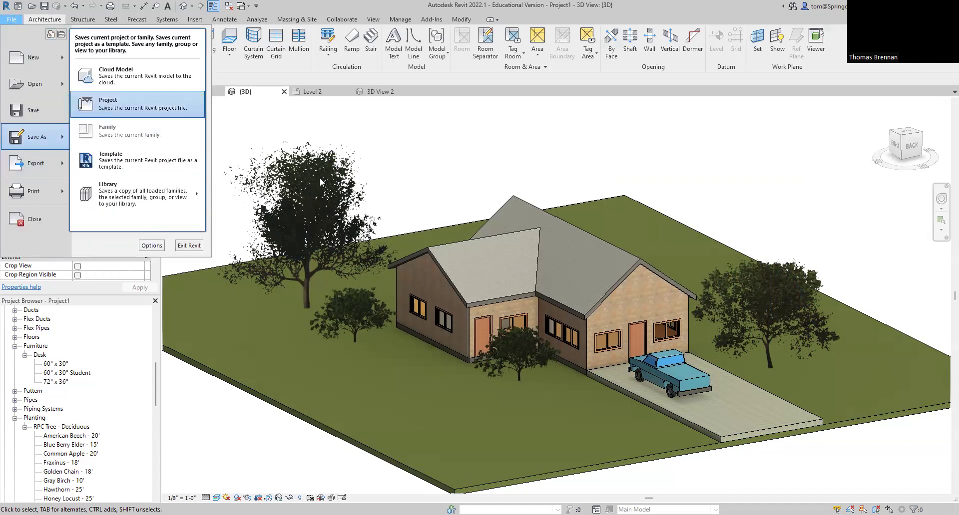
left_click(105, 105)
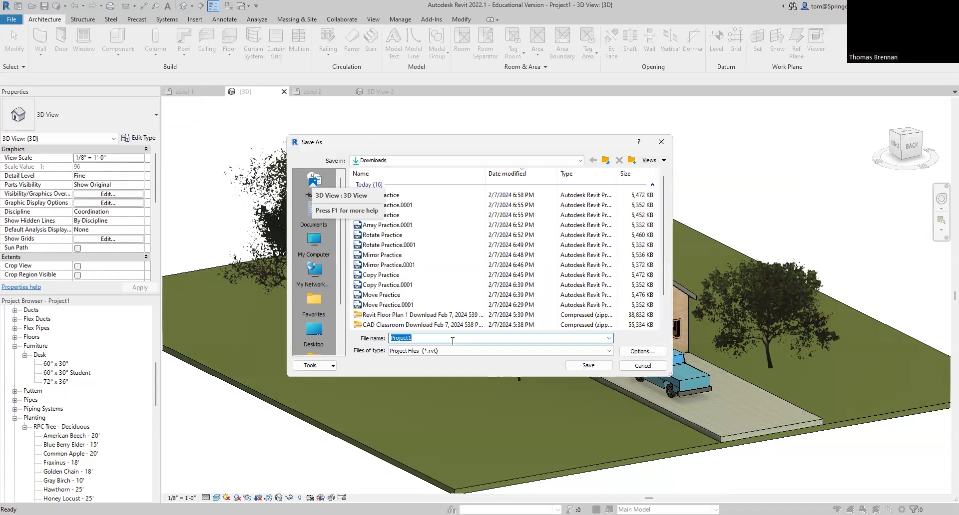
left_click(315, 334)
double_click(430, 342)
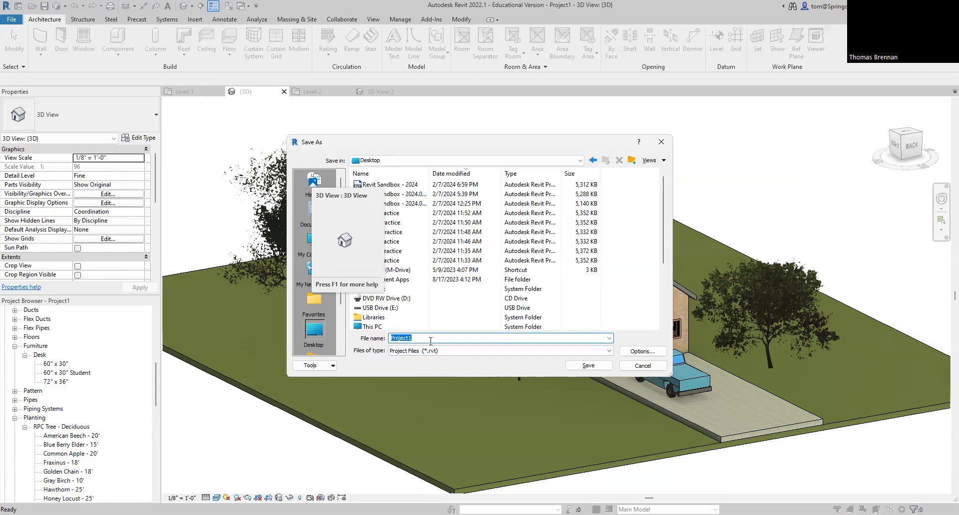
type("REVIT SANDBOX")
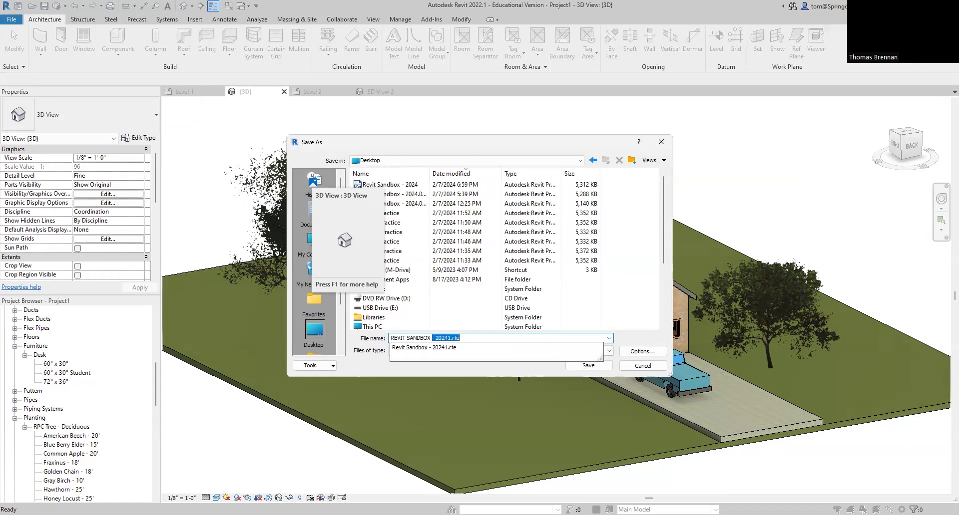
type(" - BRENNAN")
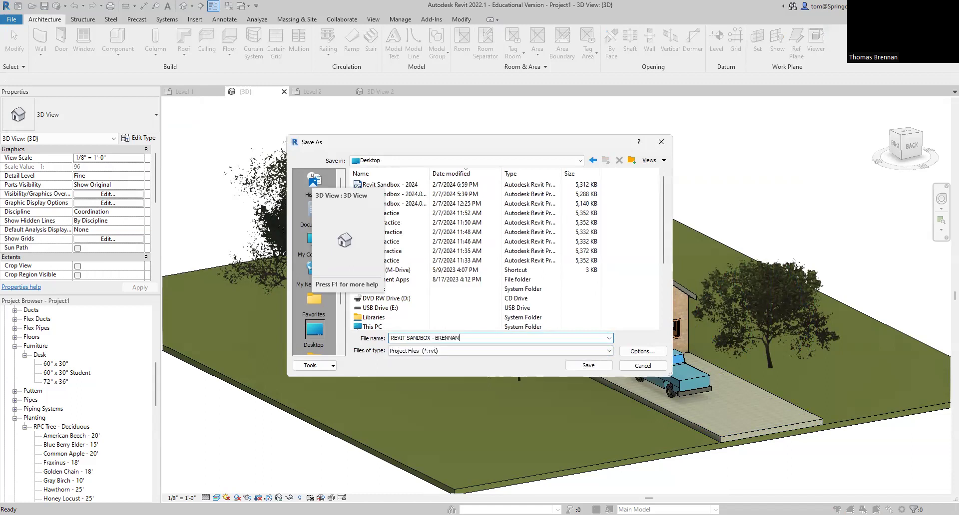
type(" 2")
key("Return")
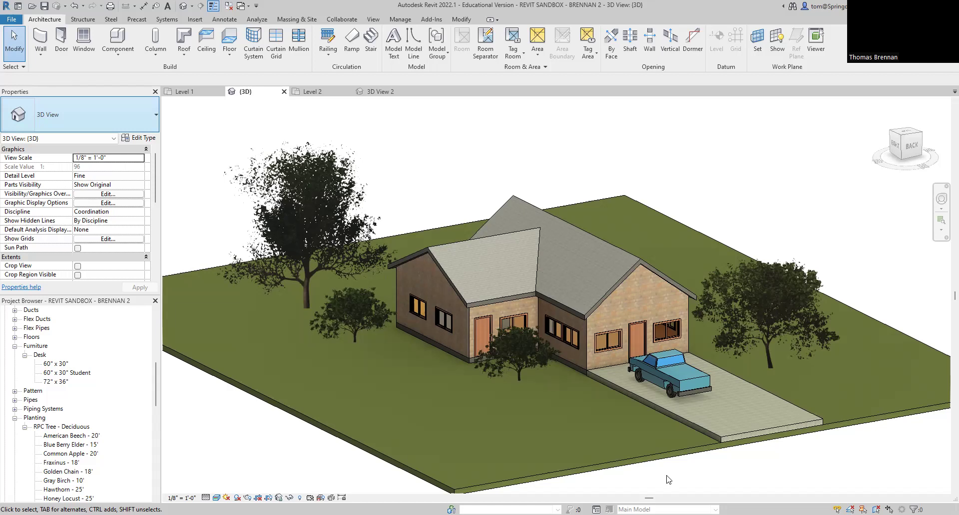
Step: Review the interior 3D View 2
scroll(689, 482, "up", 2)
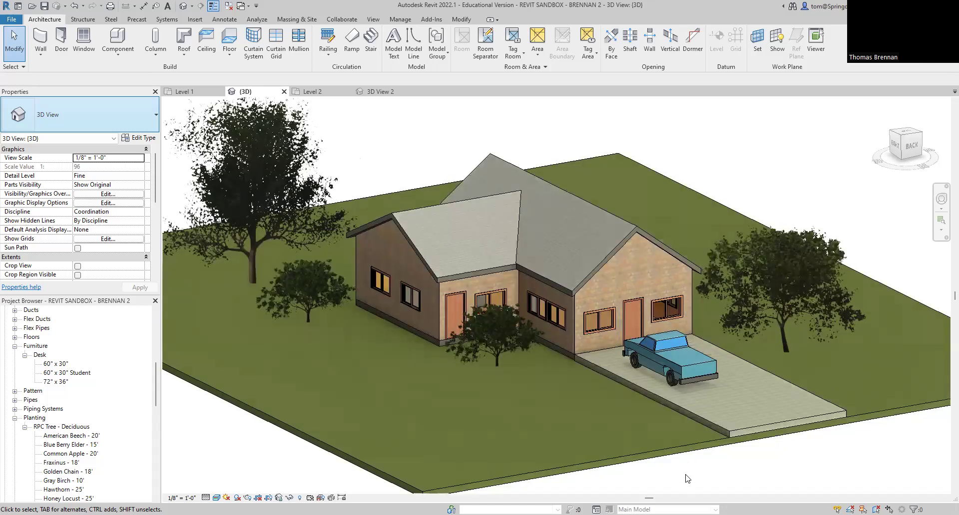
scroll(695, 485, "down", 2)
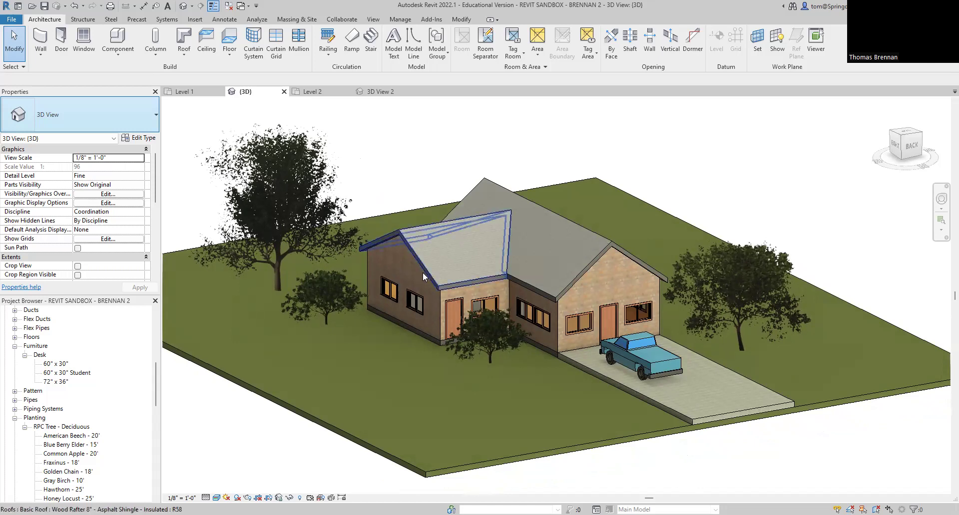
left_click(380, 92)
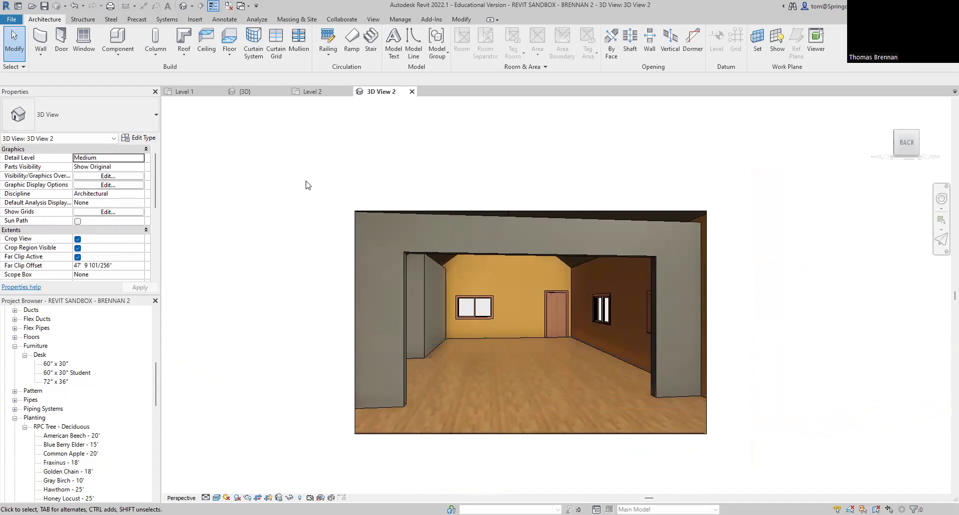
Step: Show the Level 1 floor plan zoomed and panned to center the house
left_click(185, 92)
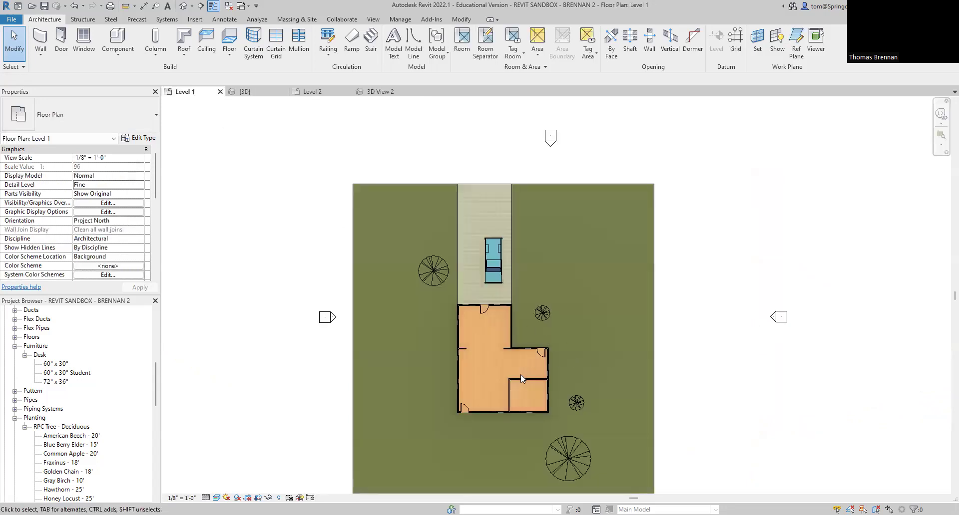
scroll(520, 378, "up", 5)
middle_click_drag(473, 358, 435, 335)
scroll(430, 359, "up", 1)
scroll(436, 355, "down", 2)
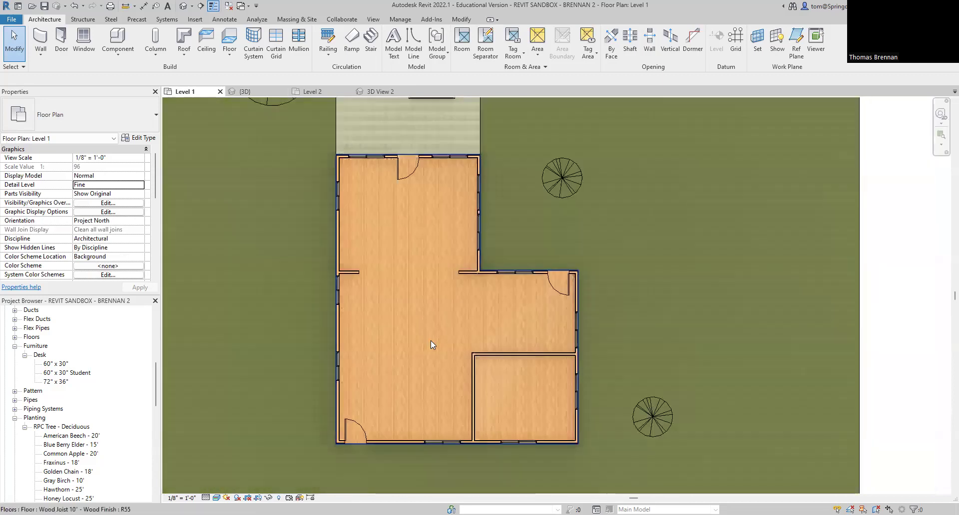
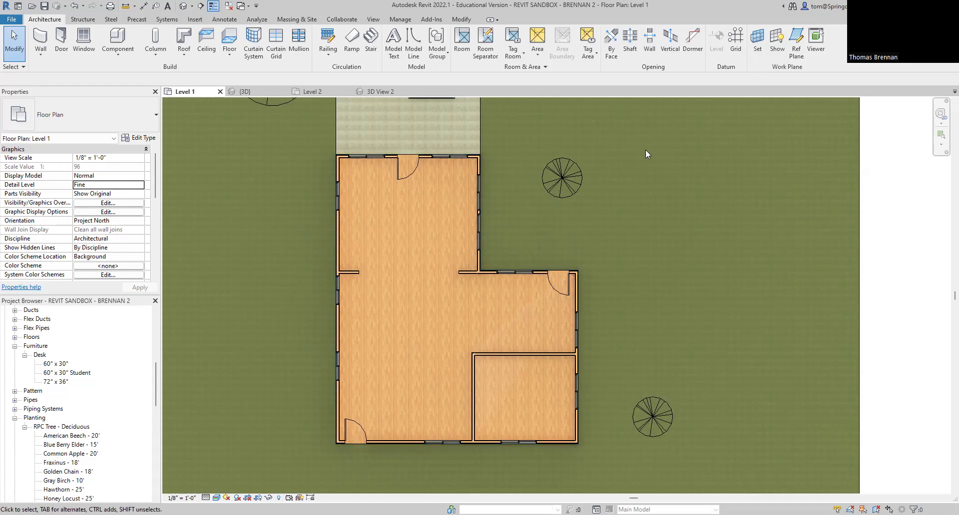
Step: Switch from the Level 1 plan to the {3D} view showing the house, trees, driveway and truck
scroll(645, 149, "down", 1)
left_click(245, 91)
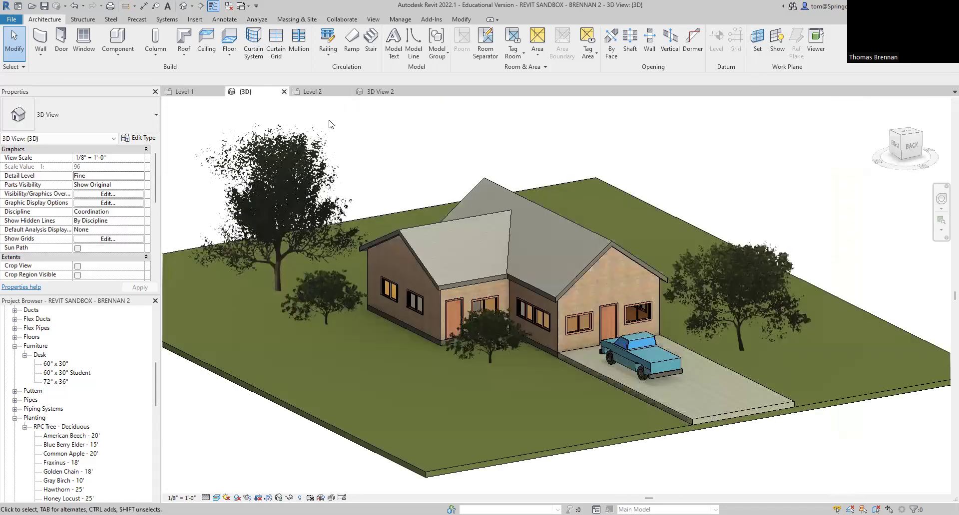
scroll(645, 229, "up", 1)
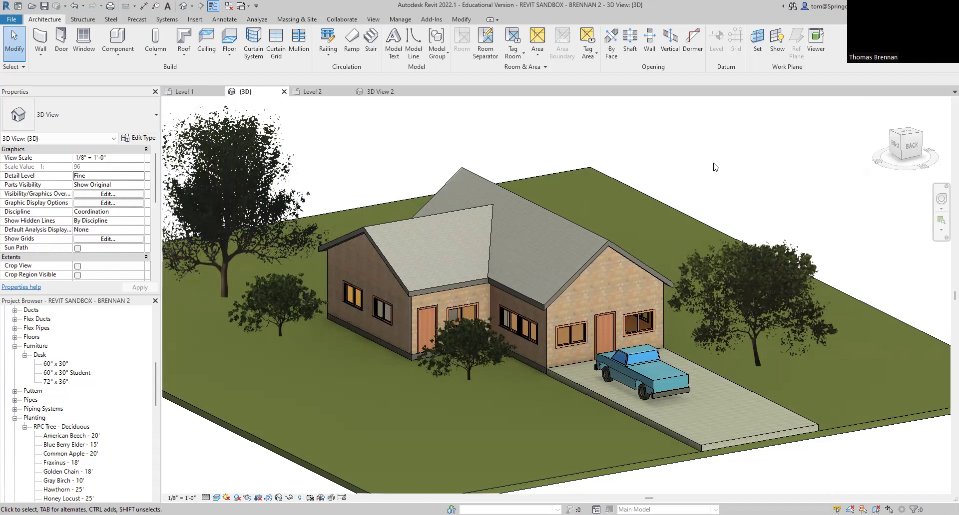
scroll(473, 274, "up", 5)
scroll(477, 297, "up", 2)
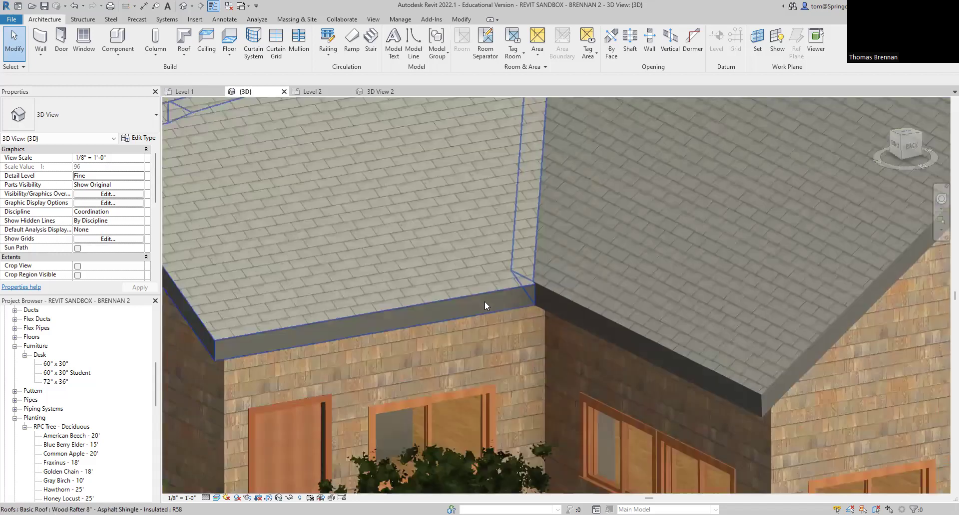
scroll(493, 307, "up", 2)
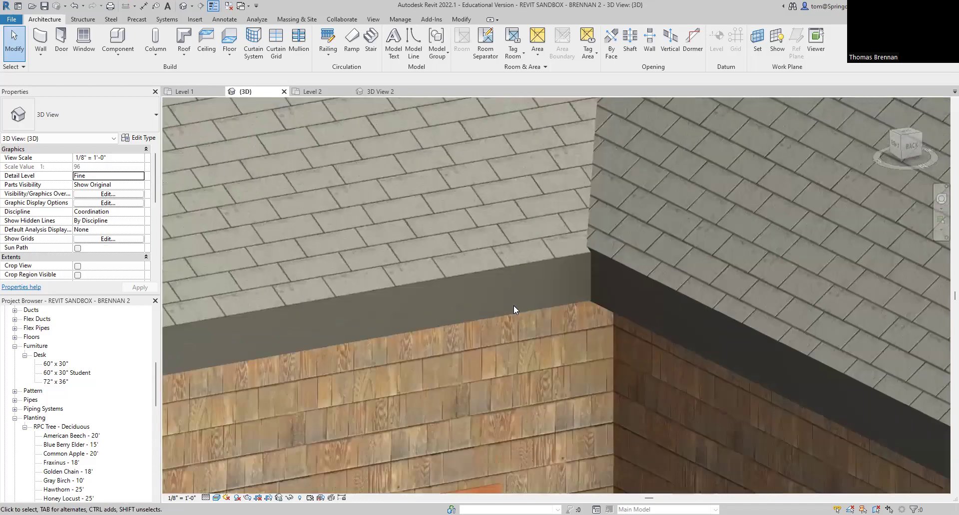
scroll(585, 304, "up", 2)
scroll(585, 303, "up", 3)
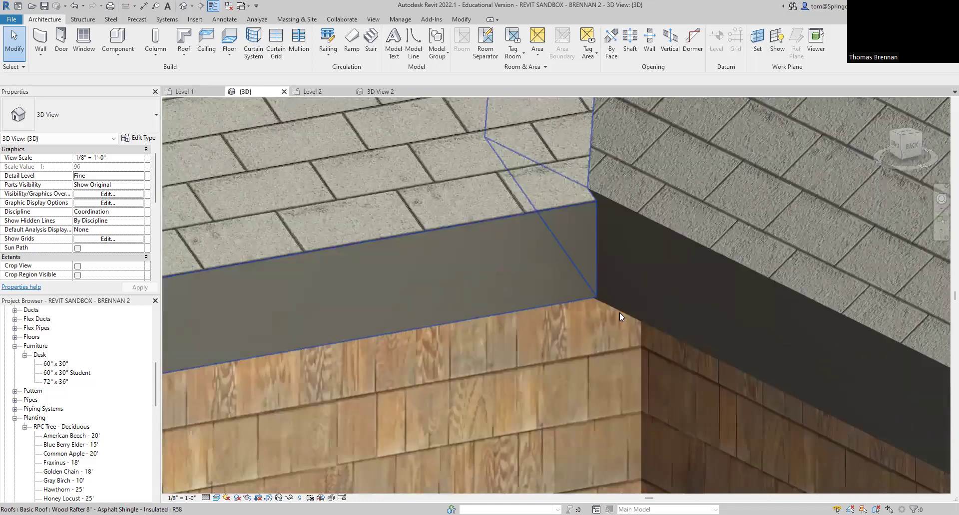
left_click(581, 294)
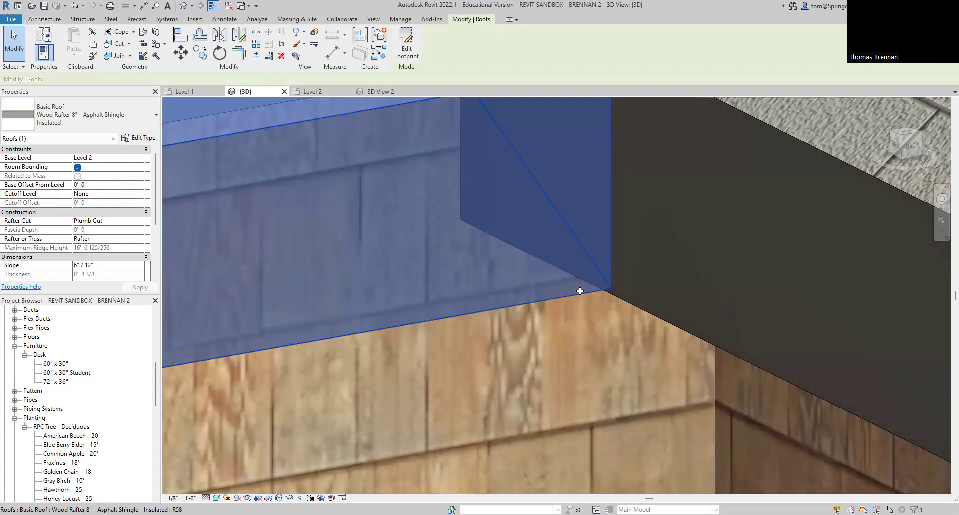
scroll(581, 291, "down", 2)
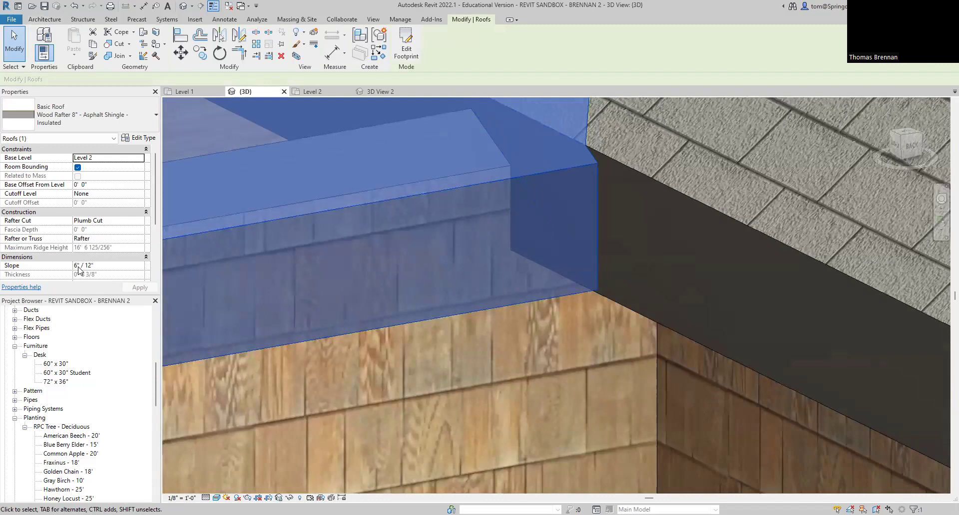
key("BackSpace")
type("9")
key("Return")
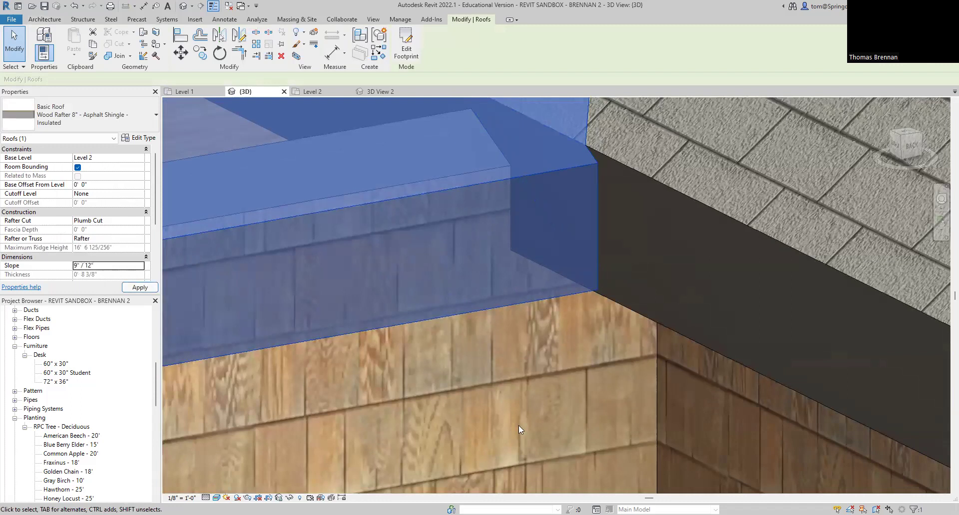
scroll(559, 379, "down", 2)
scroll(695, 308, "down", 5)
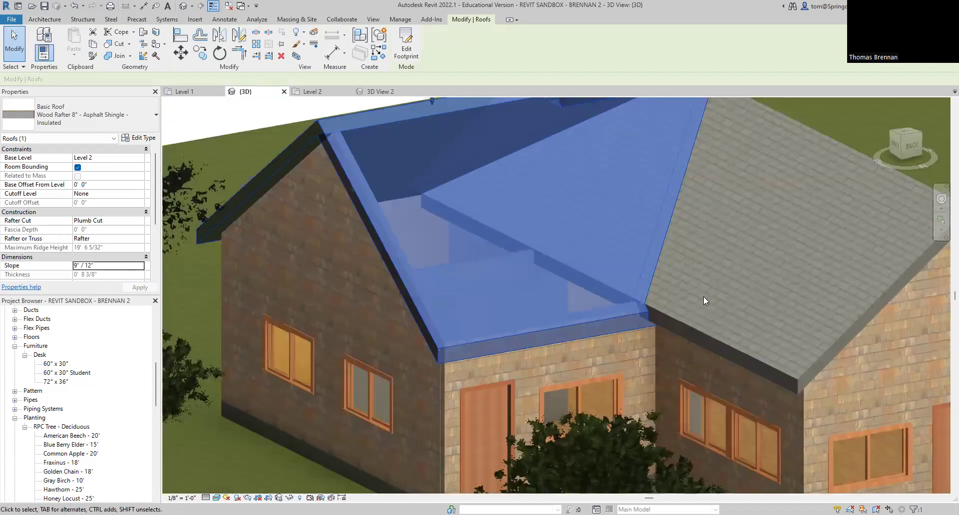
middle_click_drag(703, 297, 704, 321)
key("Escape")
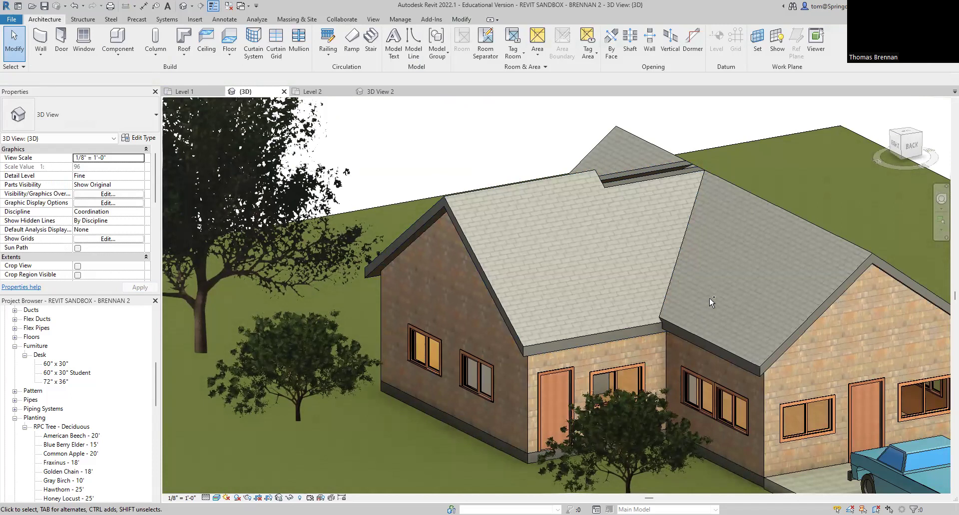
key("ctrl+z")
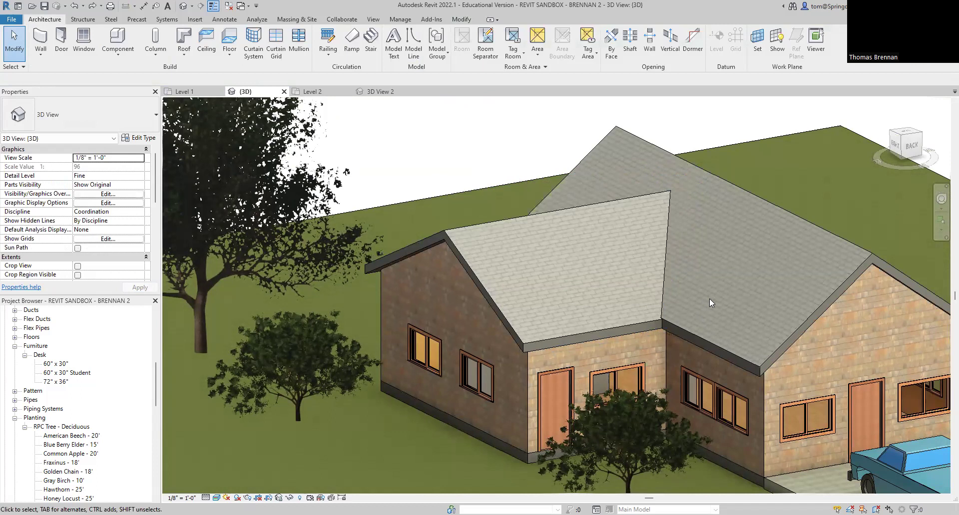
left_click(538, 340)
scroll(644, 349, "up", 5)
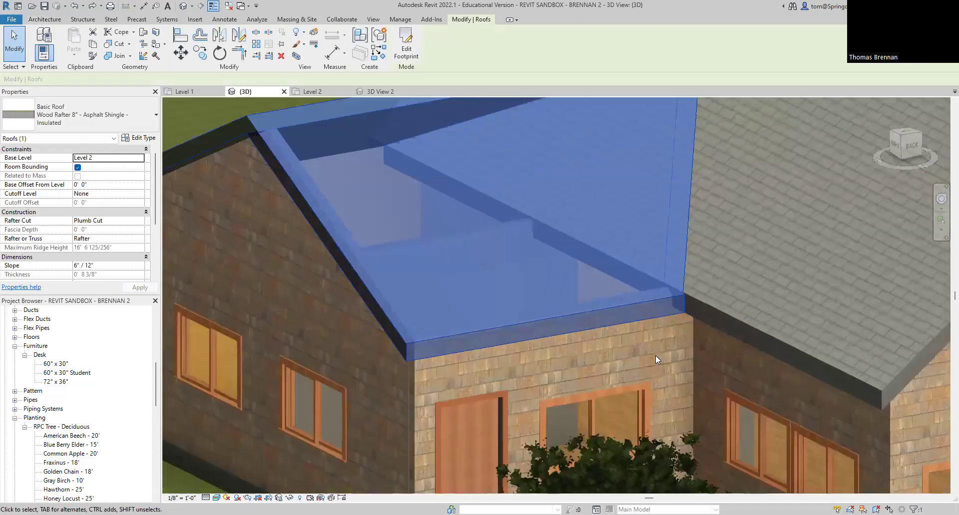
scroll(669, 319, "up", 2)
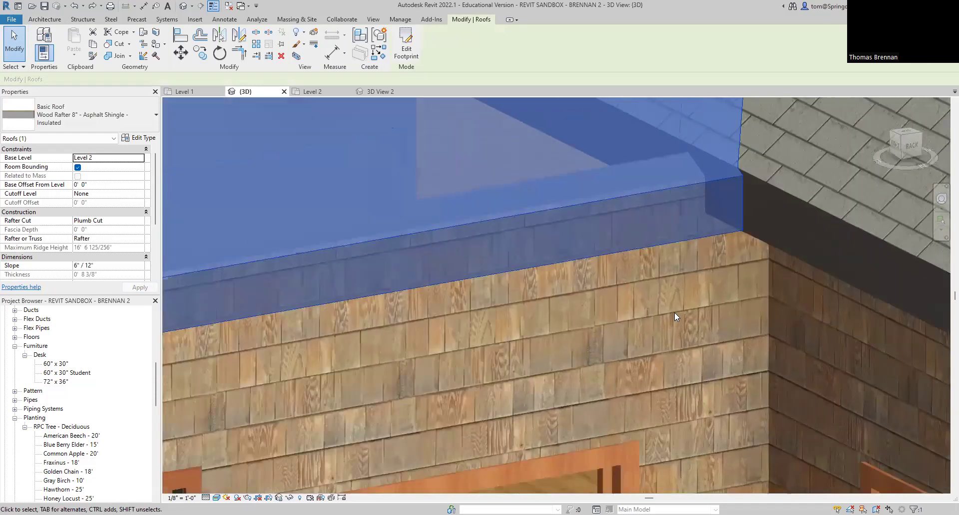
key("Escape")
scroll(724, 280, "up", 1)
scroll(732, 260, "up", 3)
middle_click_drag(738, 252, 623, 370)
scroll(624, 365, "down", 8)
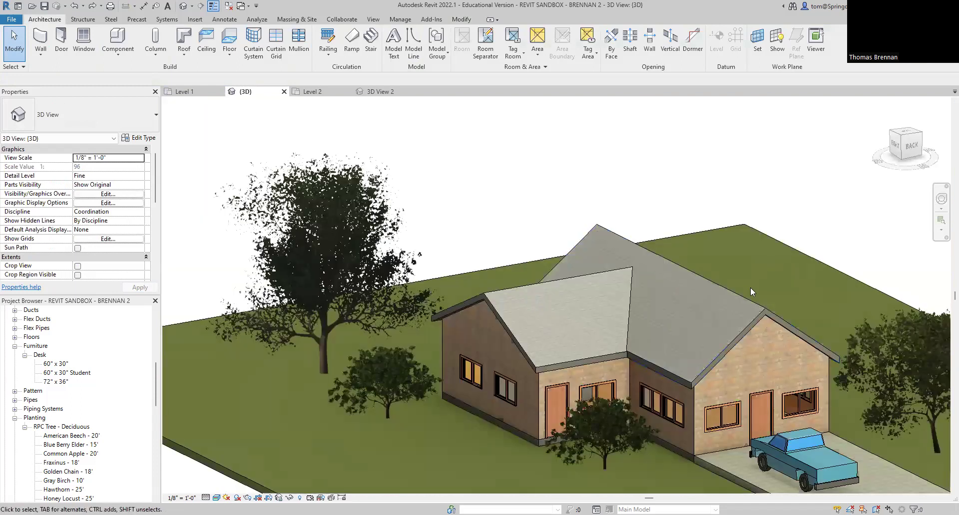
scroll(763, 283, "up", 2)
middle_click_drag(764, 280, 715, 170)
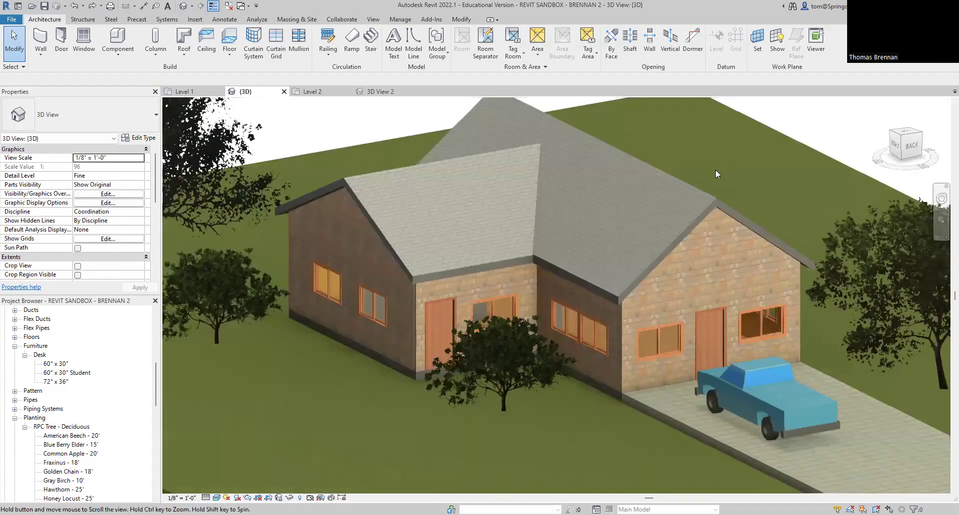
scroll(715, 169, "down", 5)
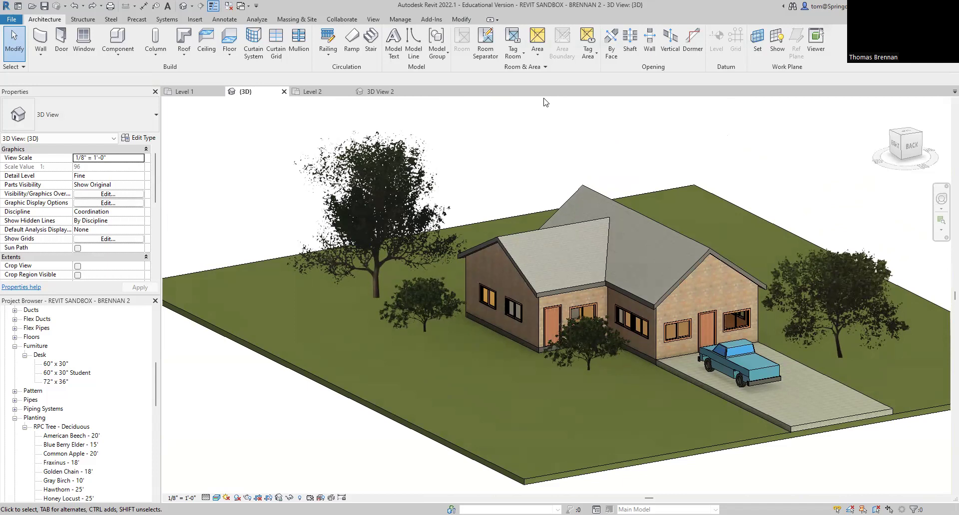
left_click(184, 92)
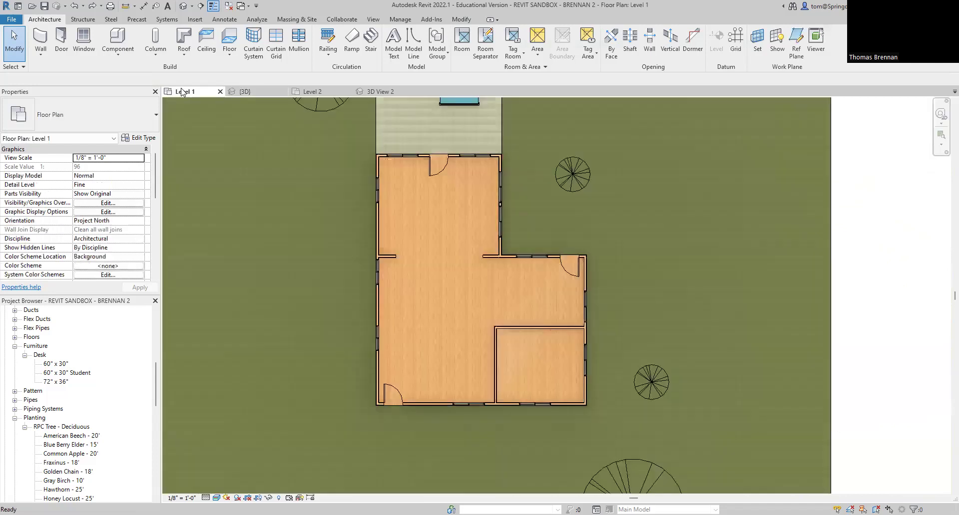
left_click(302, 93)
left_click(379, 92)
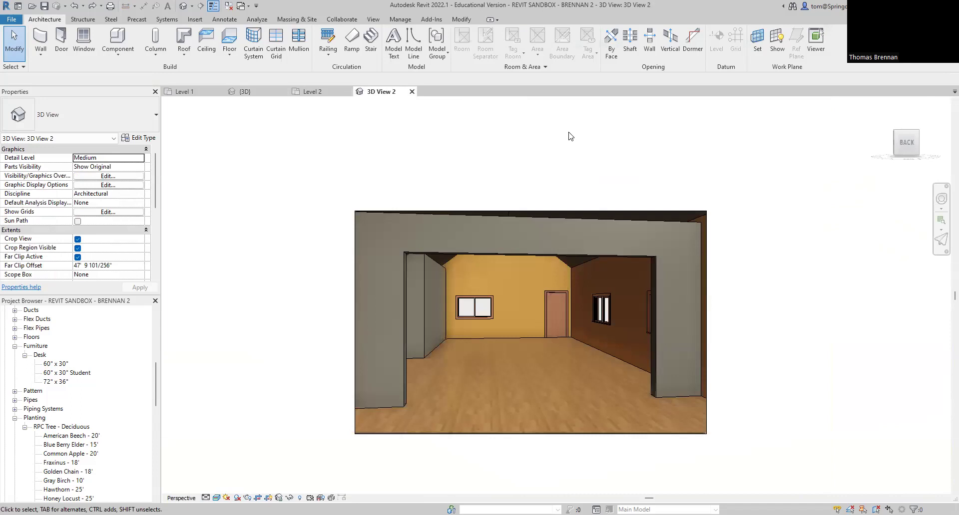
scroll(570, 138, "up", 2)
scroll(572, 156, "down", 2)
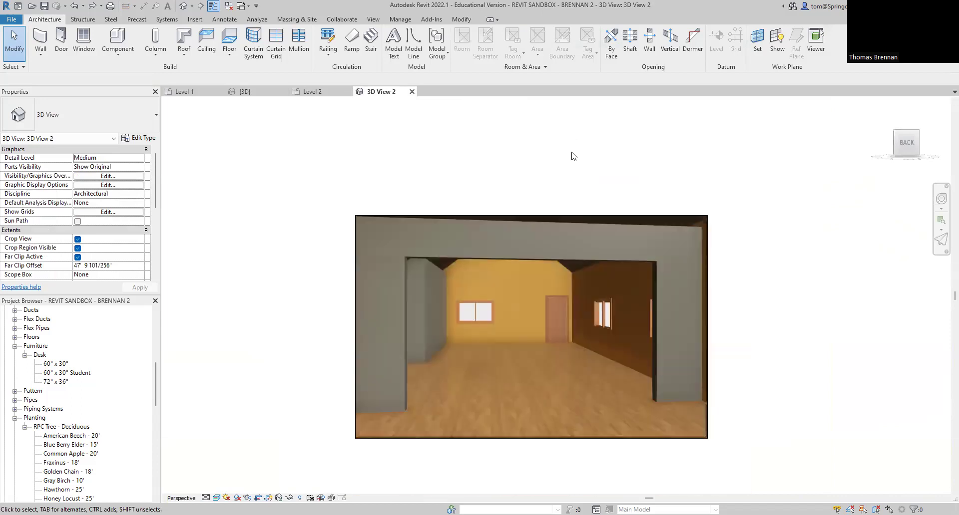
left_click(314, 94)
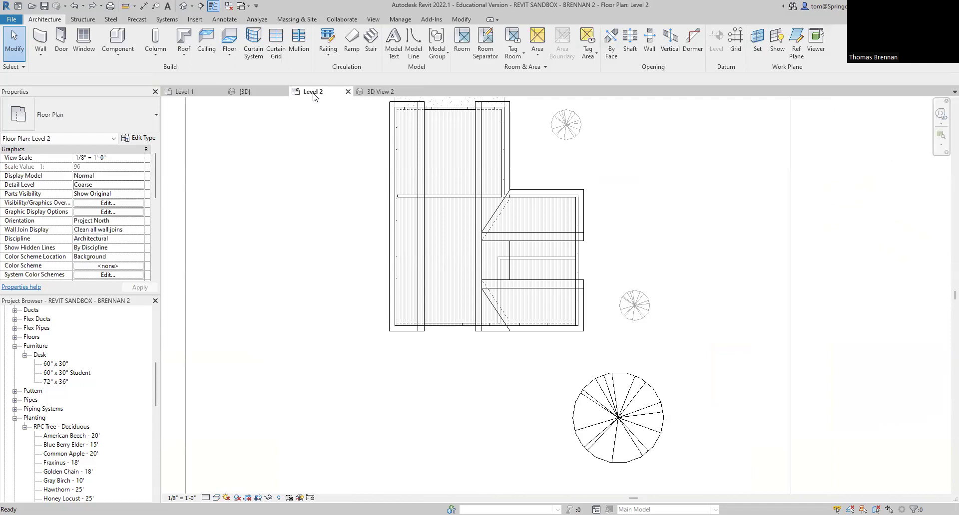
left_click(247, 95)
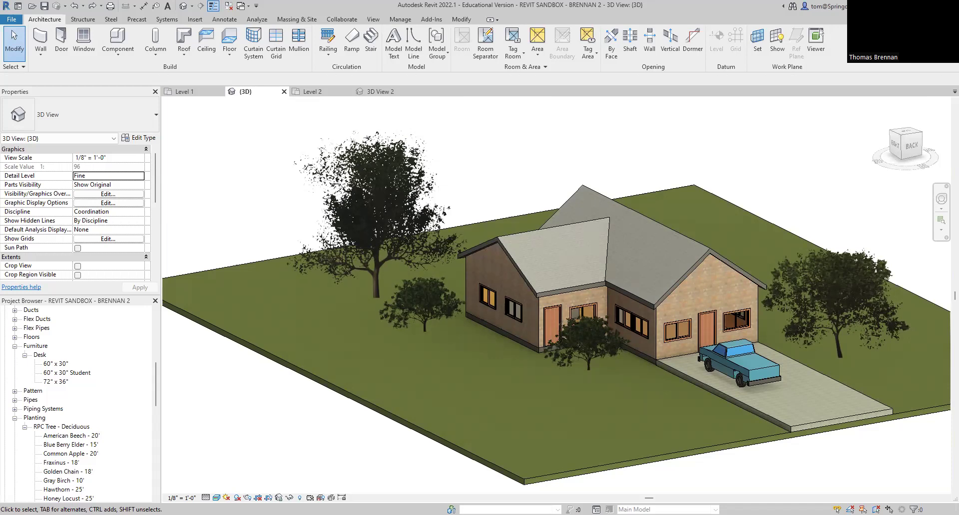
scroll(682, 439, "up", 5)
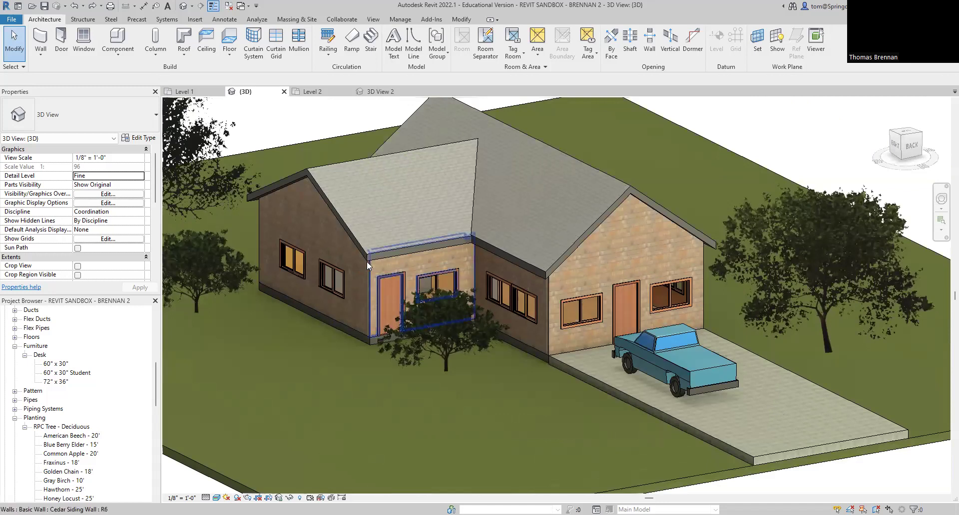
scroll(382, 250, "up", 3)
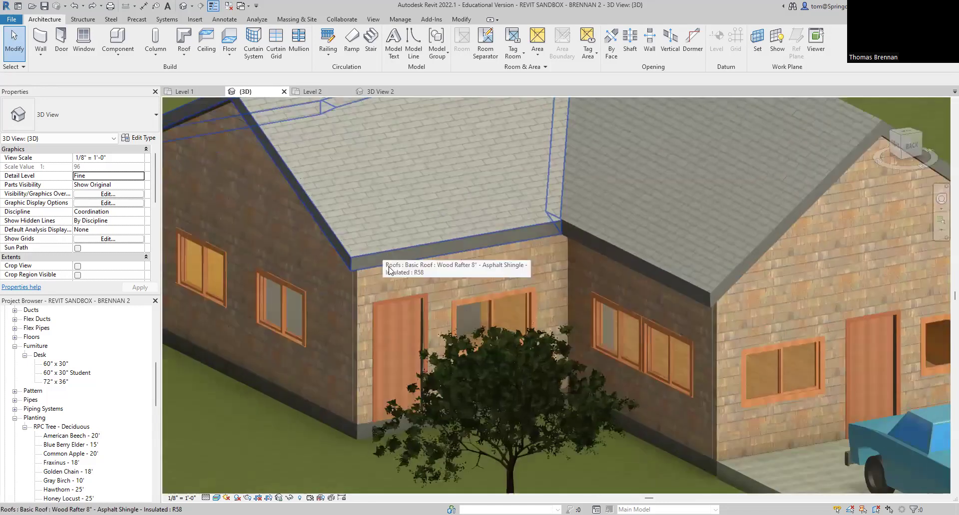
scroll(382, 250, "up", 3)
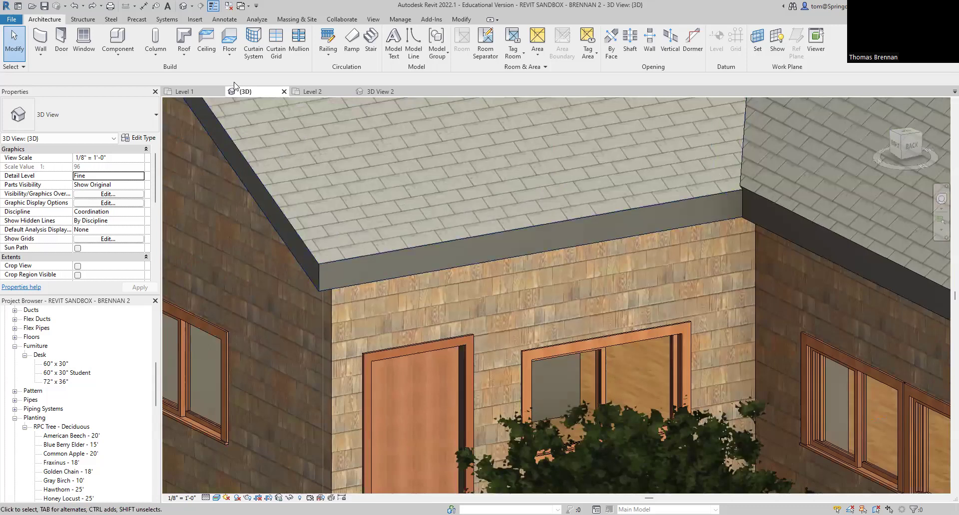
left_click(185, 56)
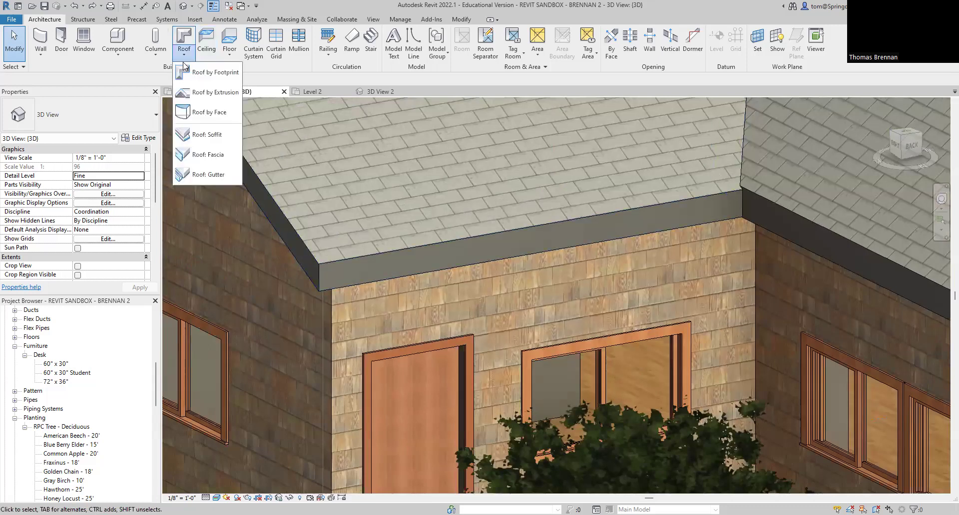
left_click(209, 175)
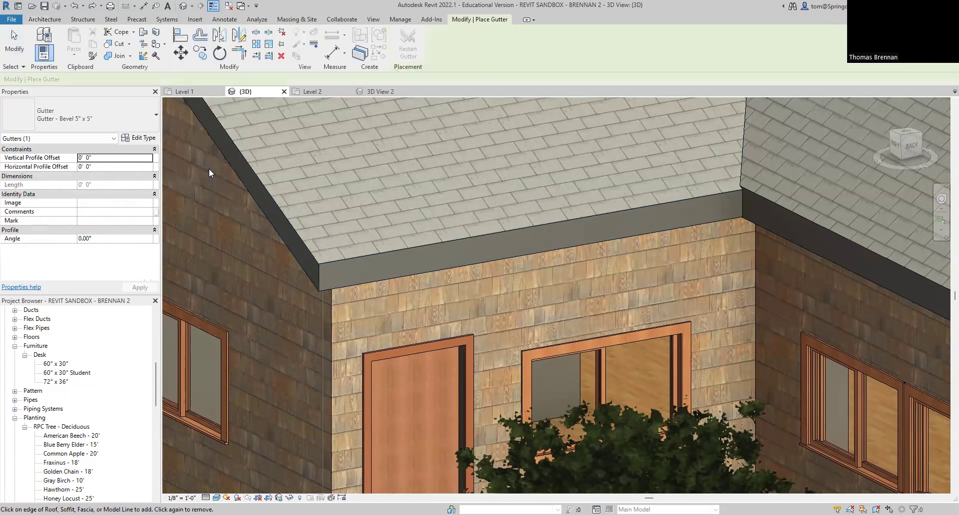
left_click(342, 285)
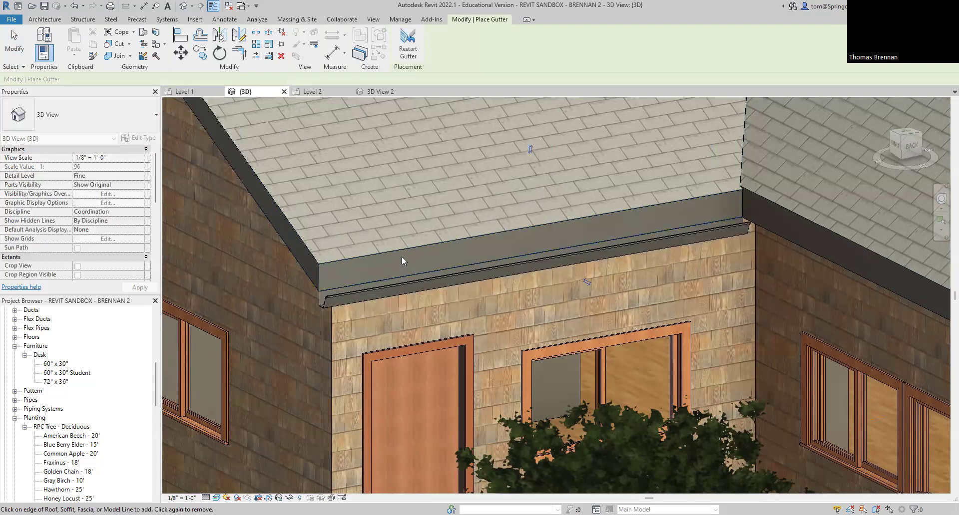
left_click(804, 248)
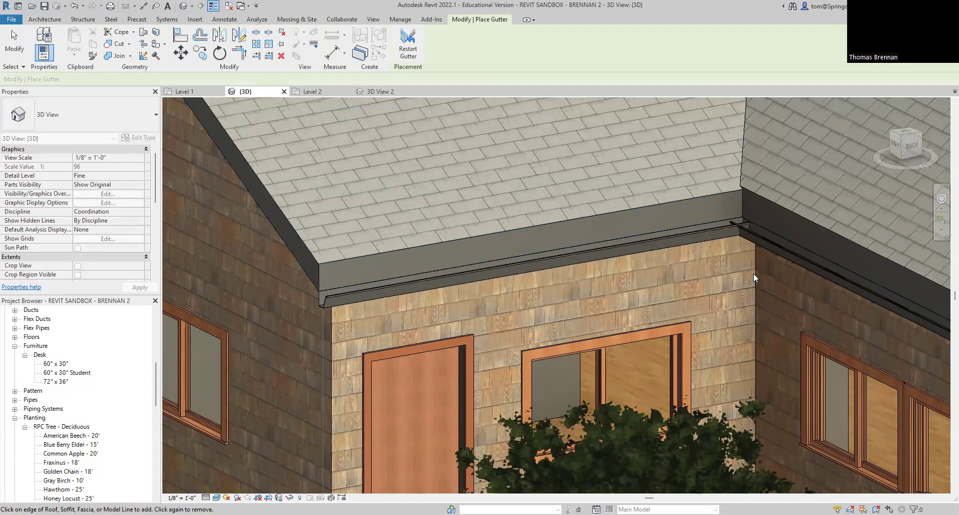
left_click(408, 45)
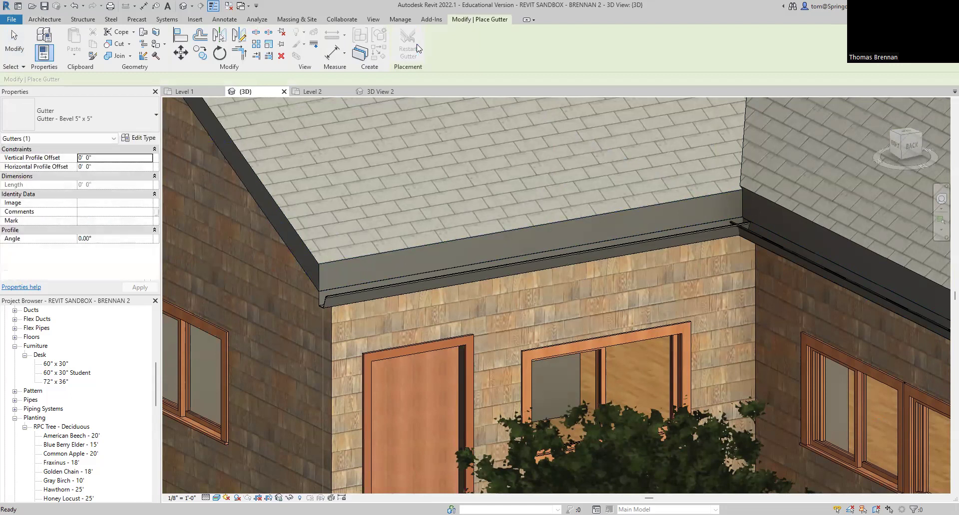
key("Escape")
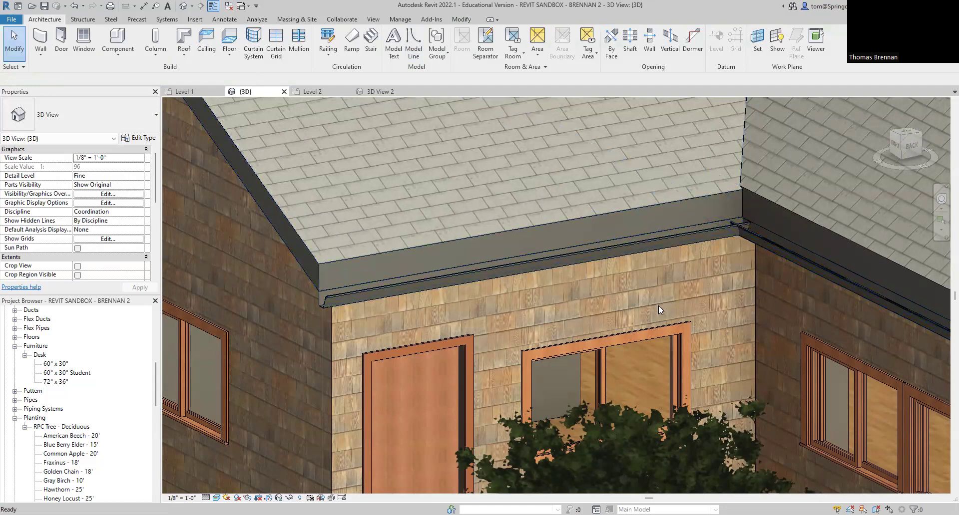
key("ctrl+z")
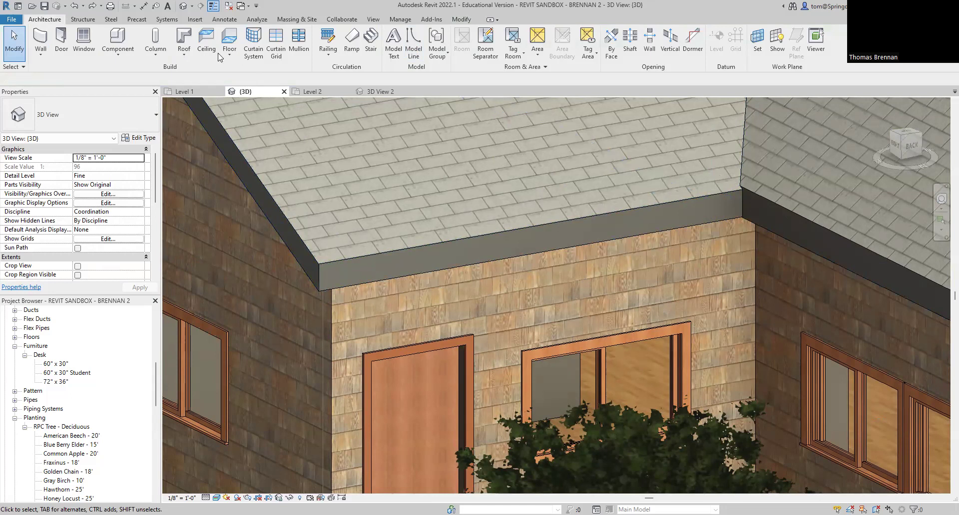
Step: Add Roof: Fascia along the front and upper eaves and the right roof's sloped gable edges
left_click(184, 55)
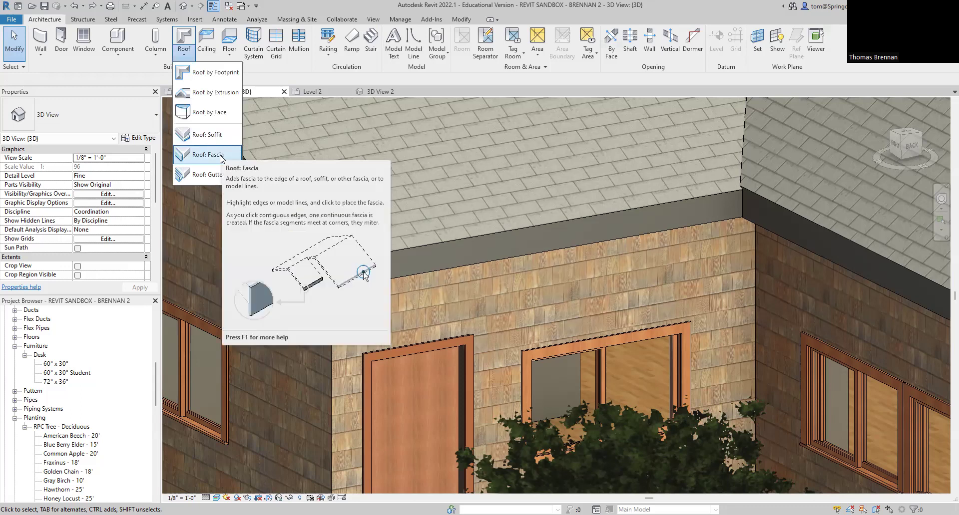
left_click(207, 154)
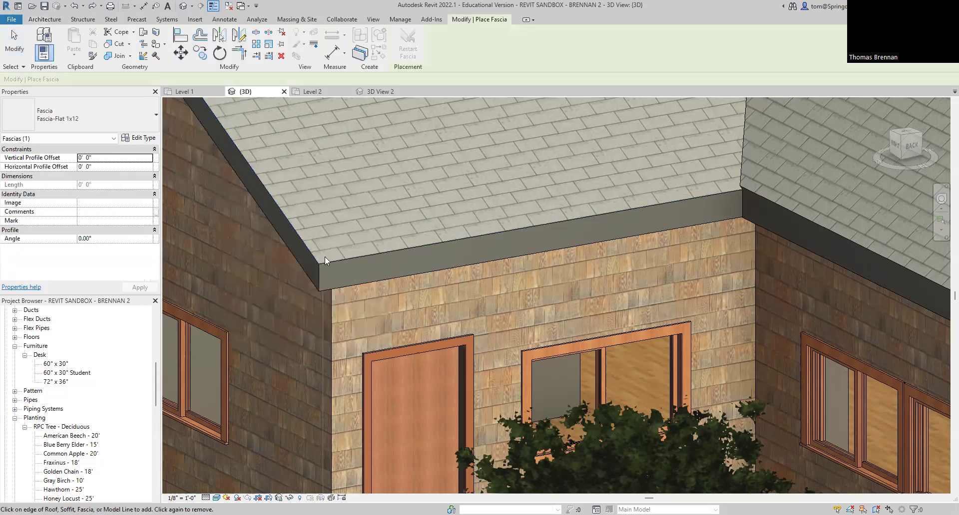
left_click(332, 285)
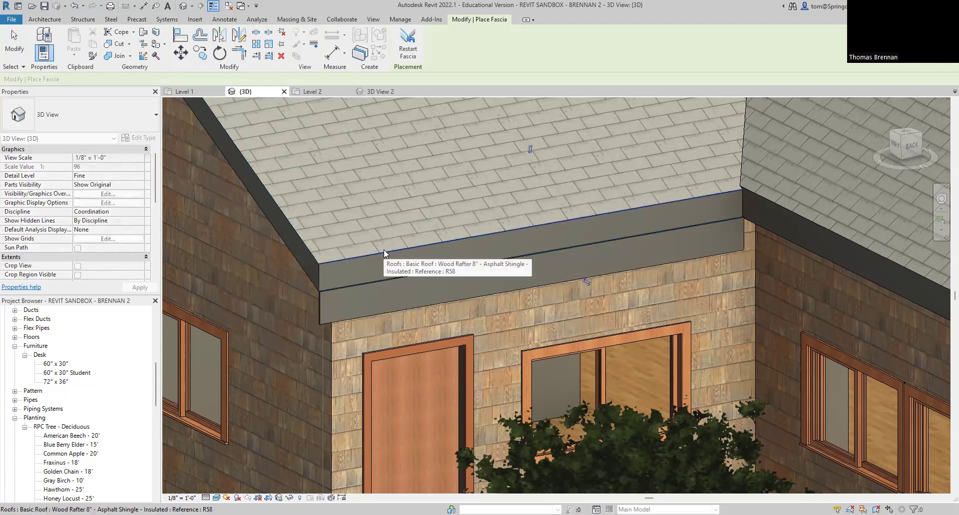
left_click(383, 250)
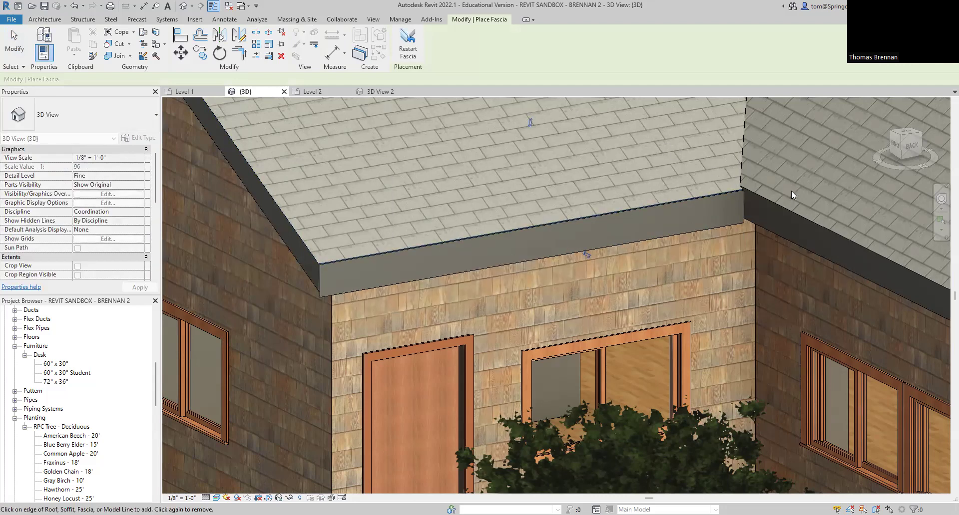
left_click(785, 207)
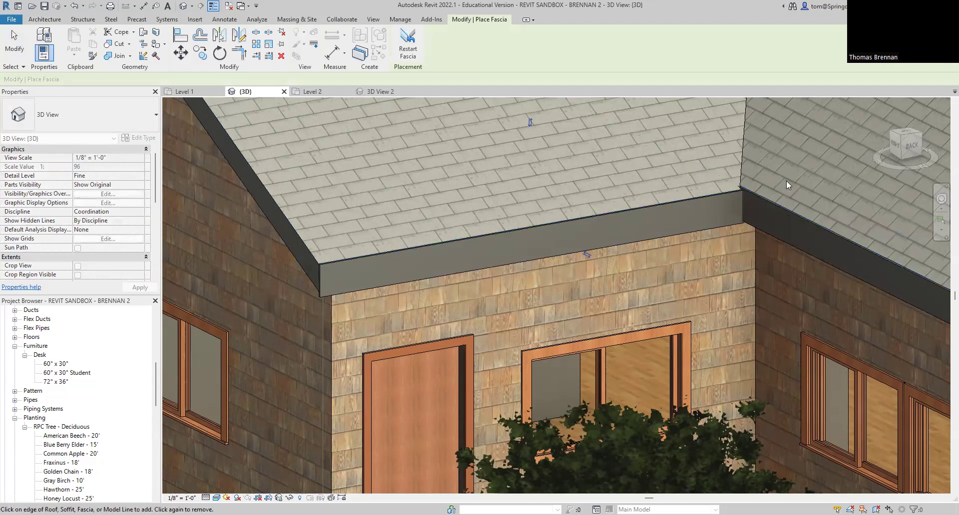
left_click(300, 244)
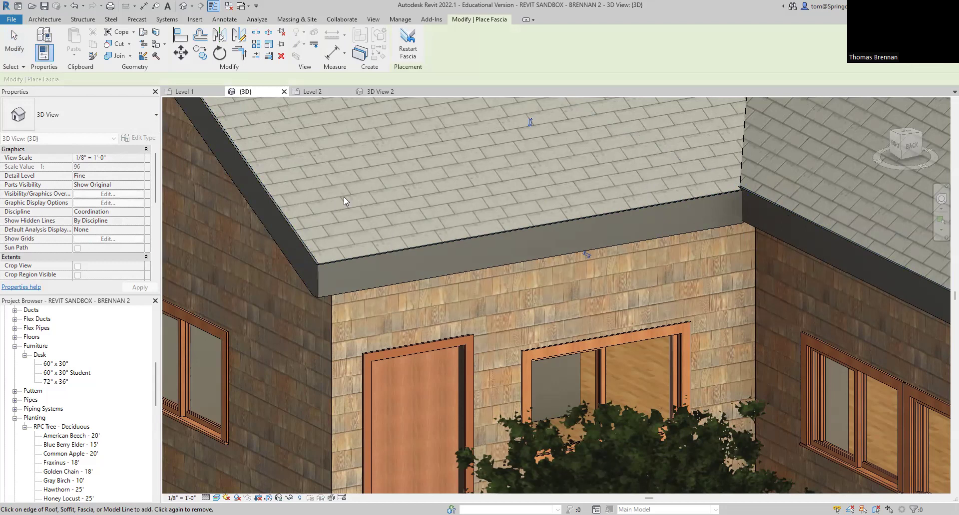
scroll(343, 196, "down", 5)
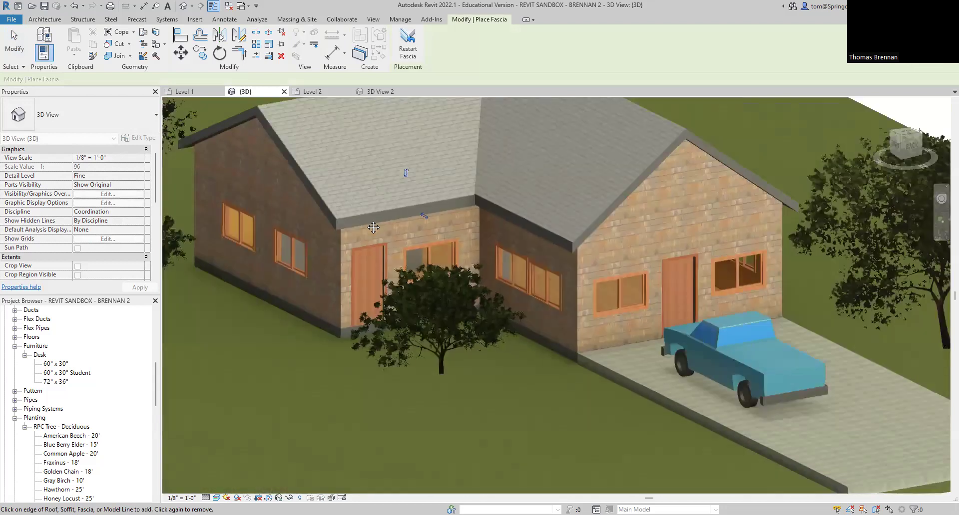
scroll(590, 236, "up", 1)
left_click(633, 242)
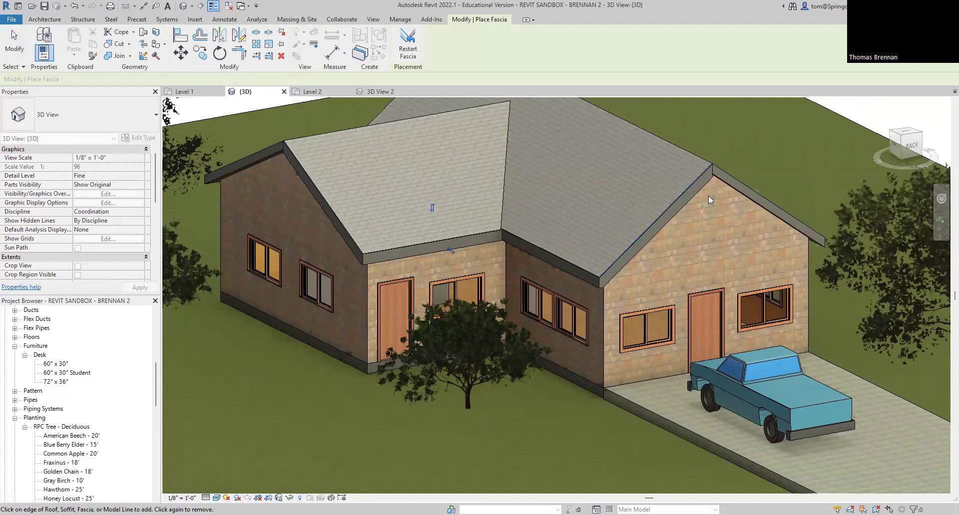
left_click(728, 172)
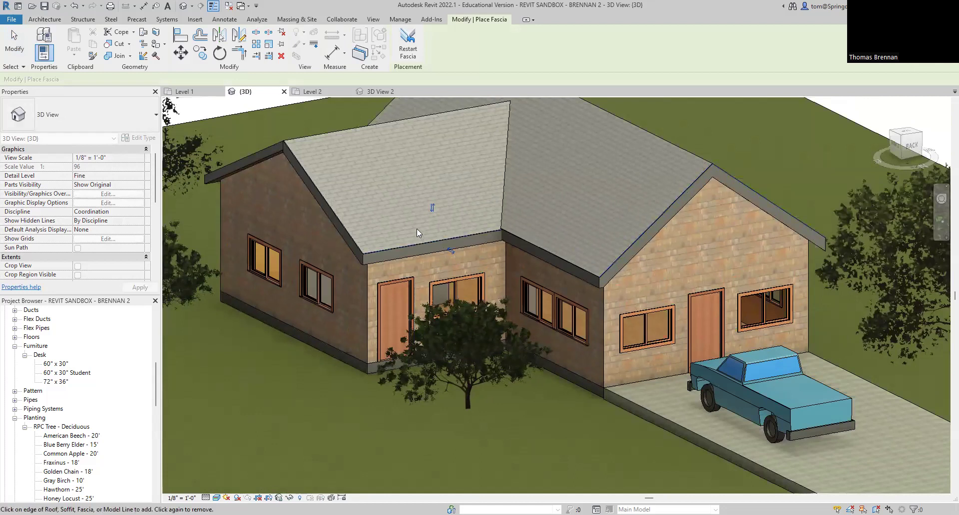
Step: Orbit around the house and add fascia to the left gable edges and remaining front eave
left_click(265, 152)
middle_click_drag(398, 167, 319, 313, "shift")
scroll(304, 286, "up", 5)
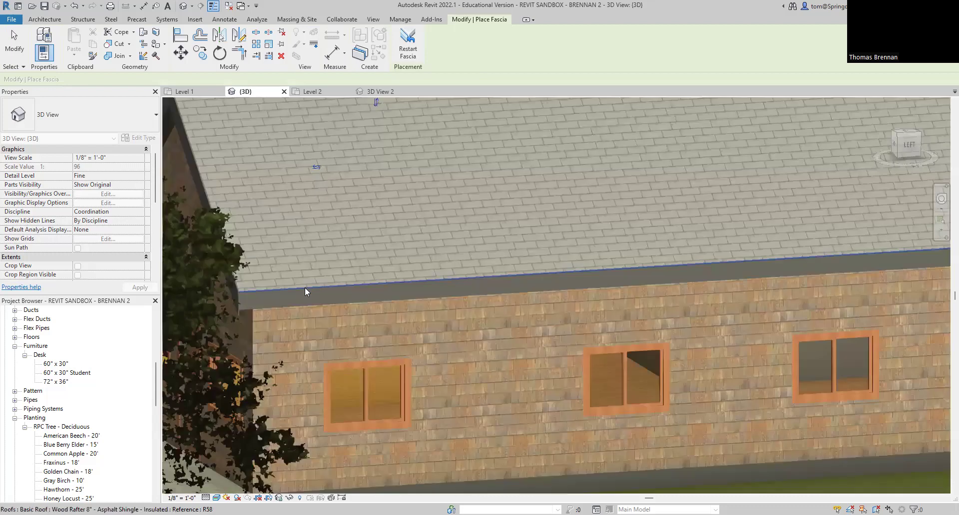
scroll(533, 299, "down", 4)
middle_click_drag(589, 299, 227, 301)
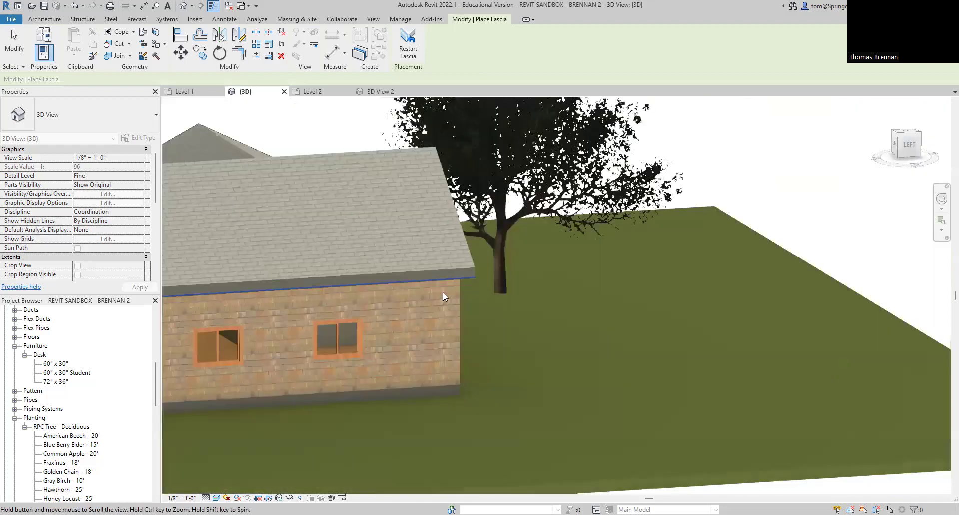
scroll(442, 292, "down", 1)
middle_click_drag(457, 283, 240, 309, "shift")
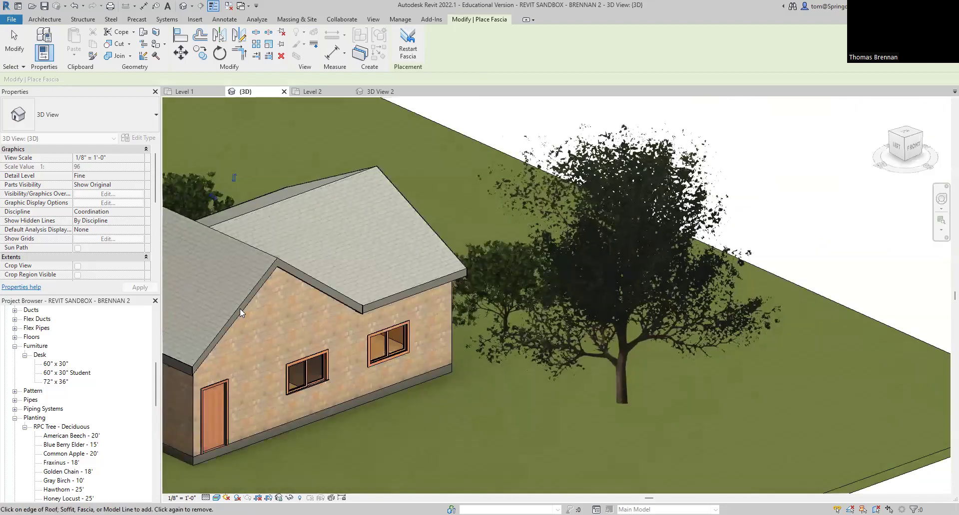
left_click(241, 304)
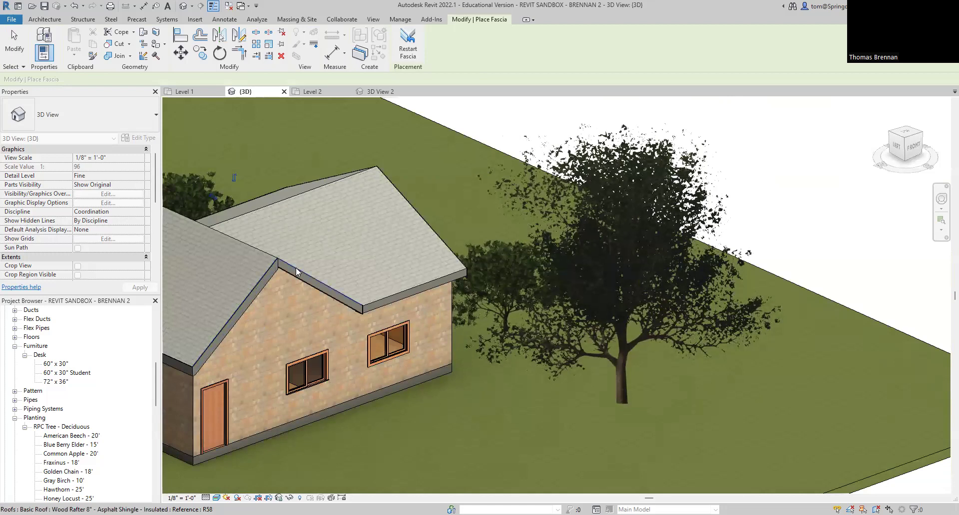
left_click(385, 301)
middle_click_drag(385, 302, 262, 351, "shift")
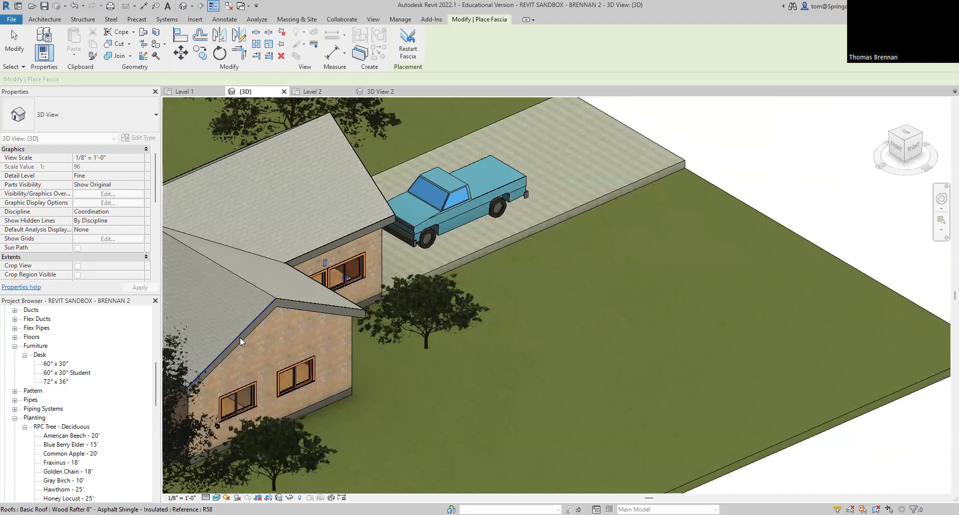
left_click(257, 316)
key("Escape")
key("Escape")
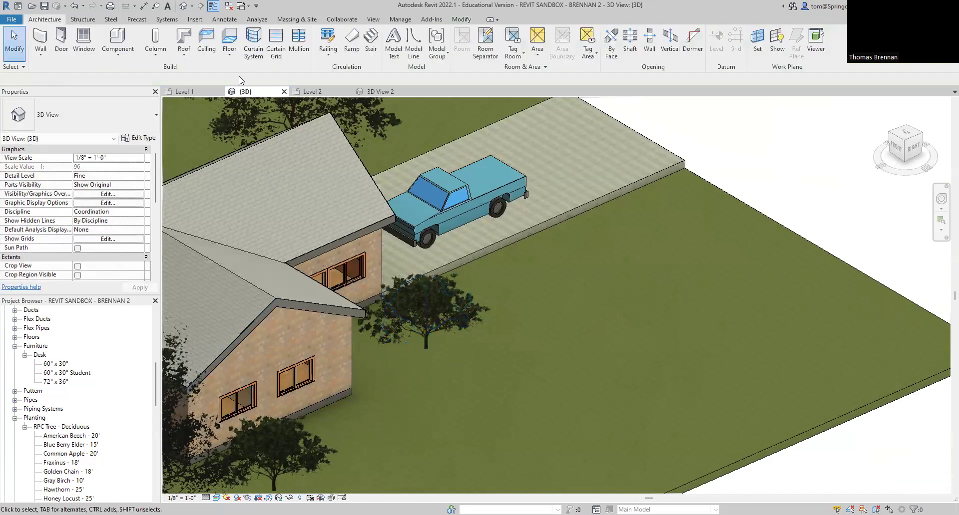
Step: Start a Generic - 4" Roof Soffit sketch, keeping it on Level 2
left_click(184, 52)
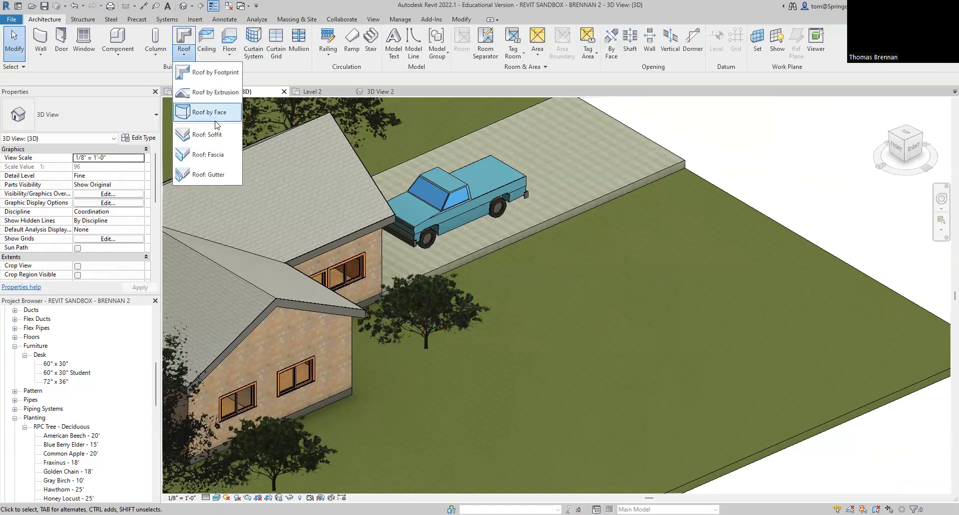
left_click(216, 138)
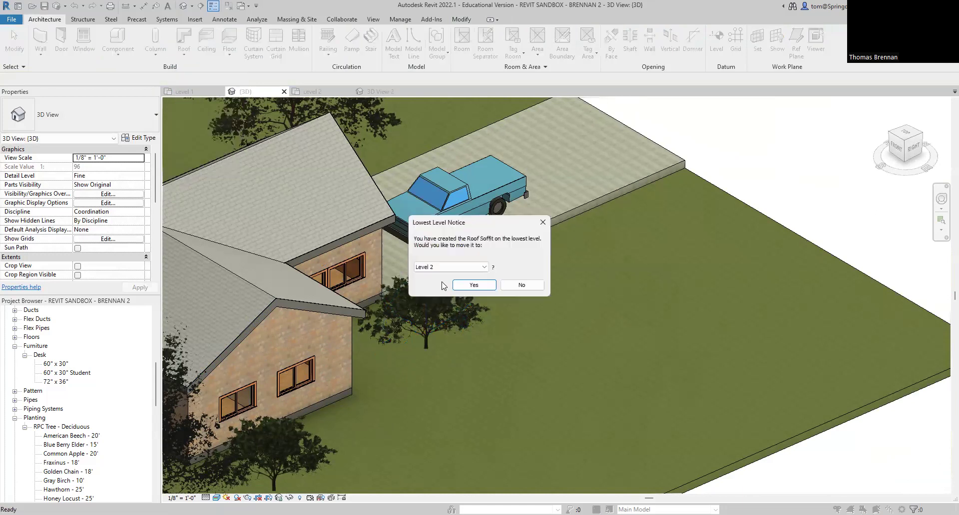
left_click(474, 285)
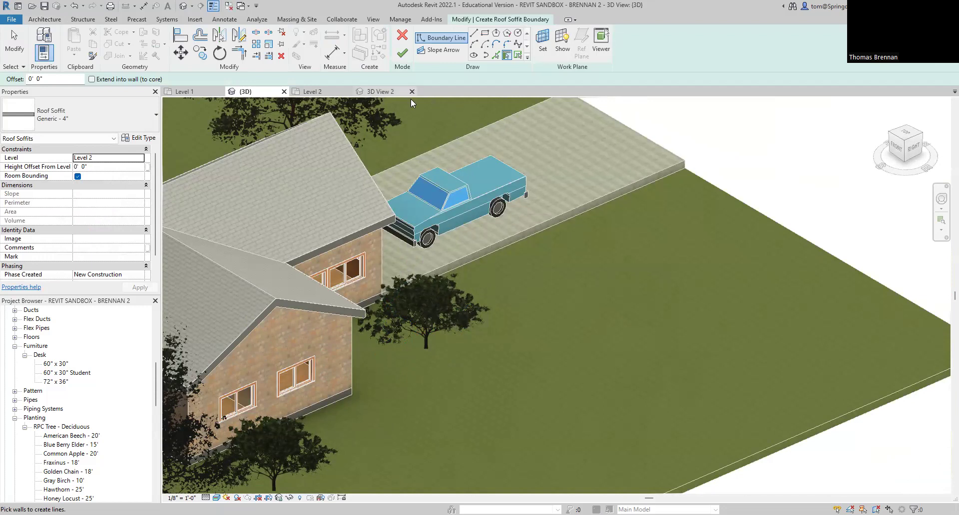
Step: Pick the gable, front, left siding and back walls as the soffit boundary, then finish the 1054.48 SF soffit
left_click(403, 54)
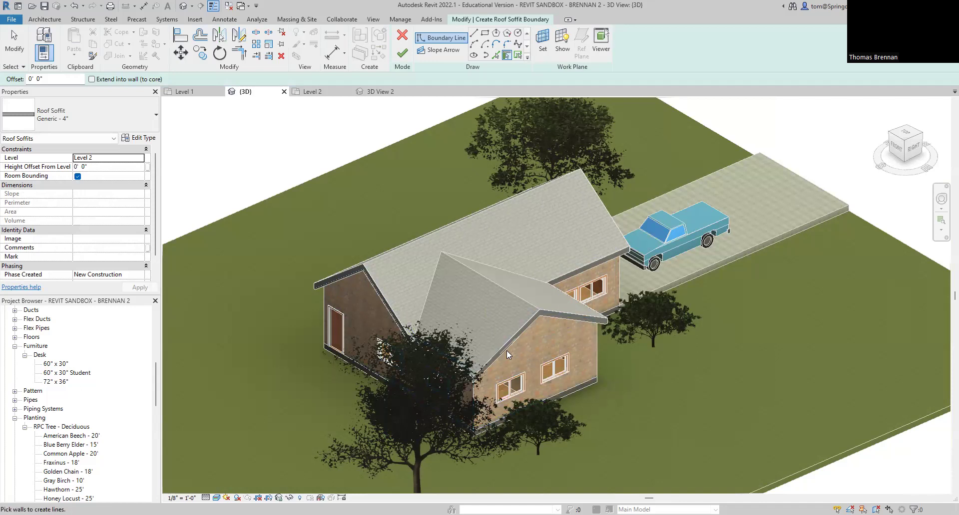
left_click(617, 268)
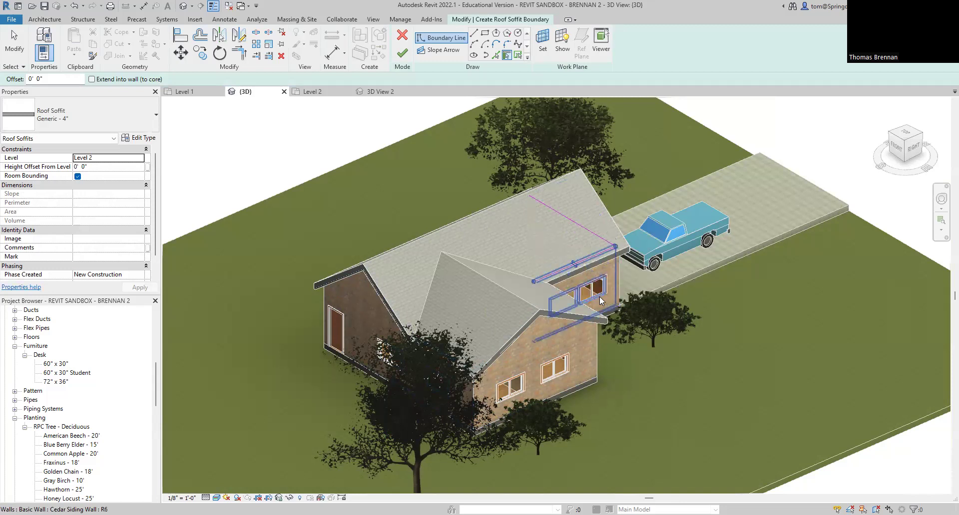
left_click(604, 305)
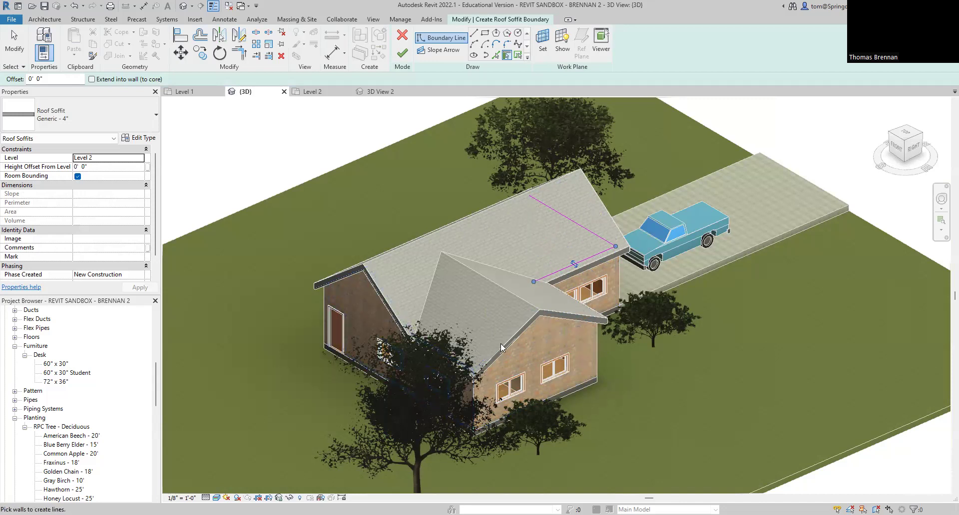
left_click(592, 330)
left_click(593, 338)
left_click(472, 398)
left_click(395, 248)
left_click(402, 53)
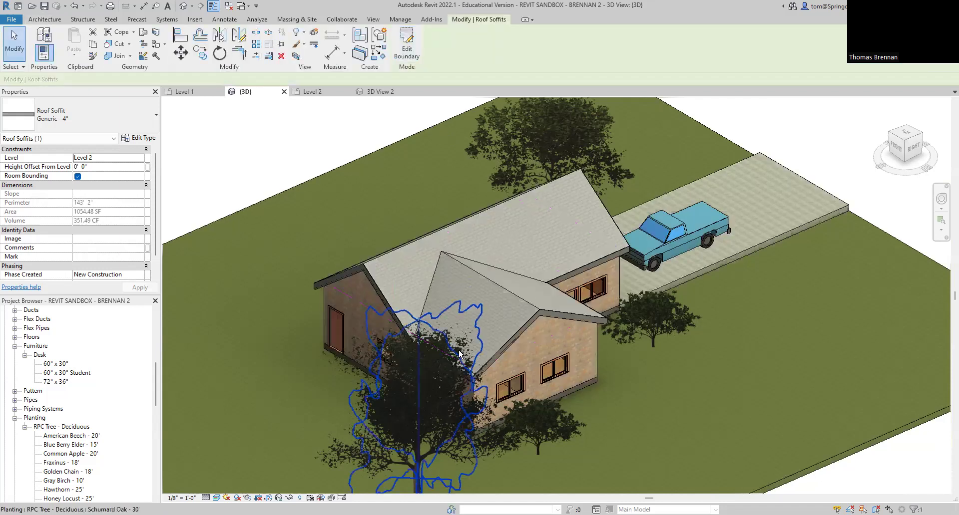
middle_click_drag(559, 259, 857, 313, "shift")
scroll(582, 398, "up", 6)
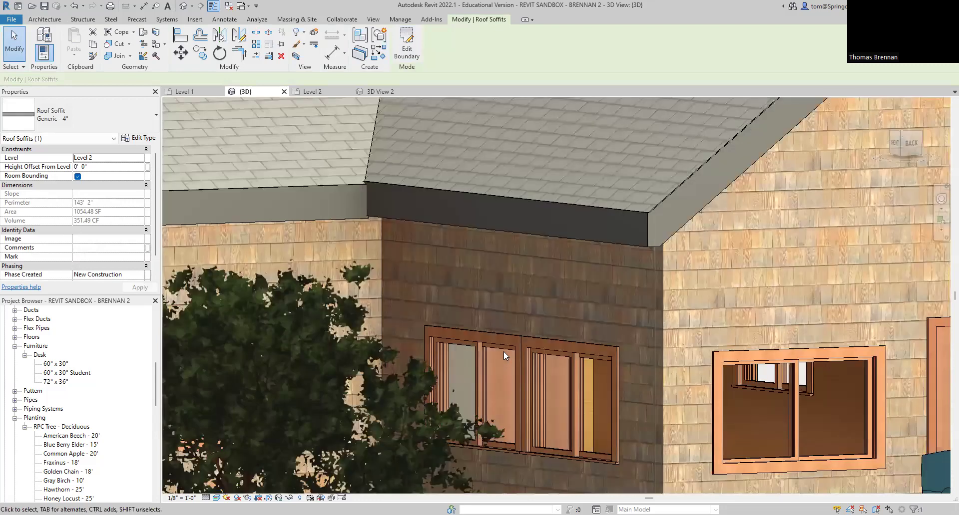
middle_click_drag(503, 351, 681, 382, "shift")
scroll(645, 345, "down", 3)
middle_click_drag(645, 348, 714, 368, "shift")
scroll(708, 373, "up", 5)
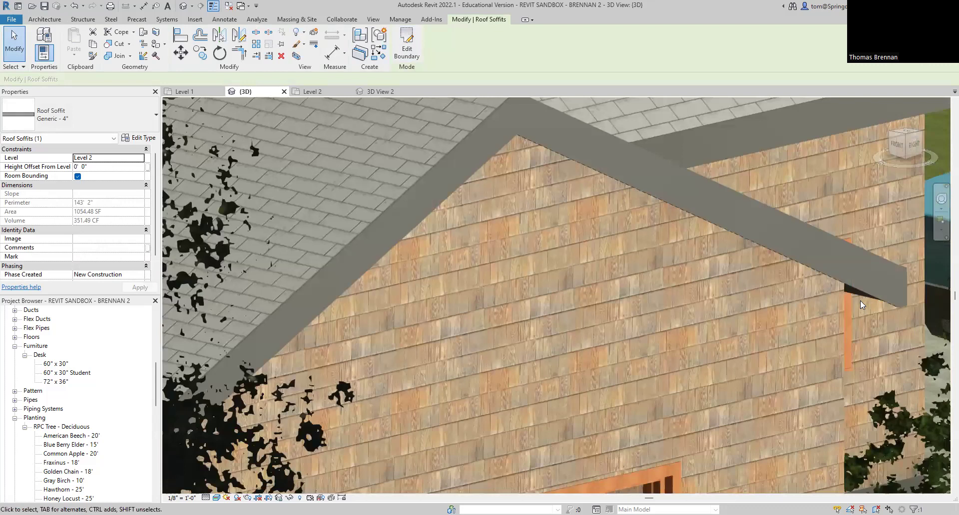
scroll(860, 301, "up", 4)
scroll(849, 325, "down", 6)
scroll(724, 342, "down", 4)
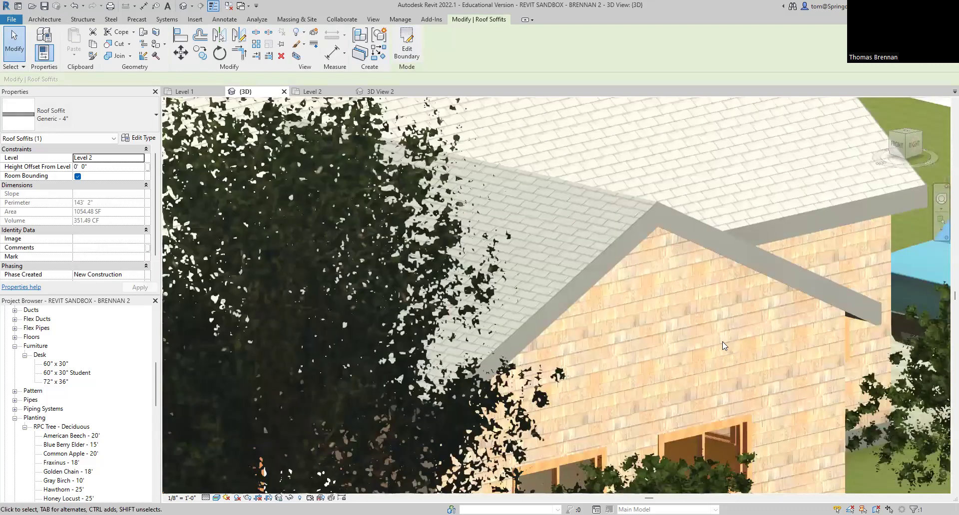
scroll(350, 394, "up", 1)
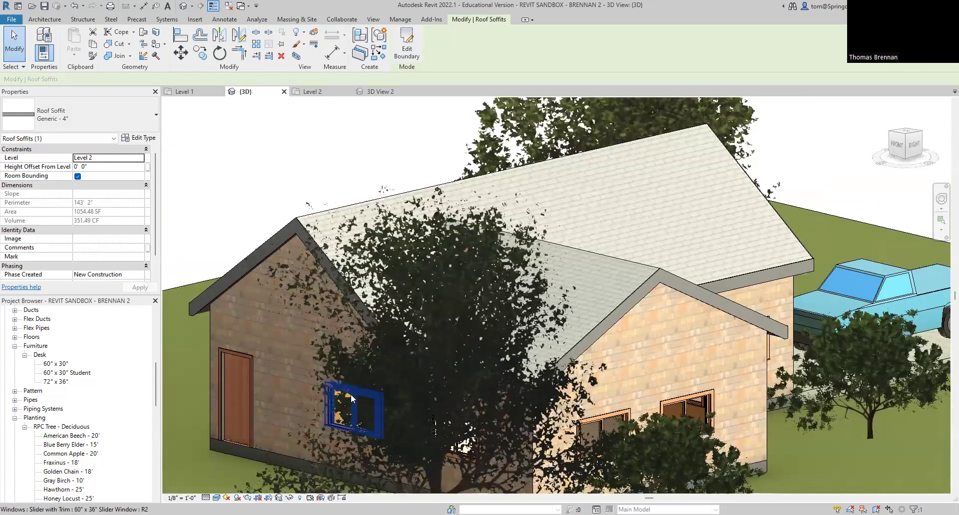
left_click(204, 314)
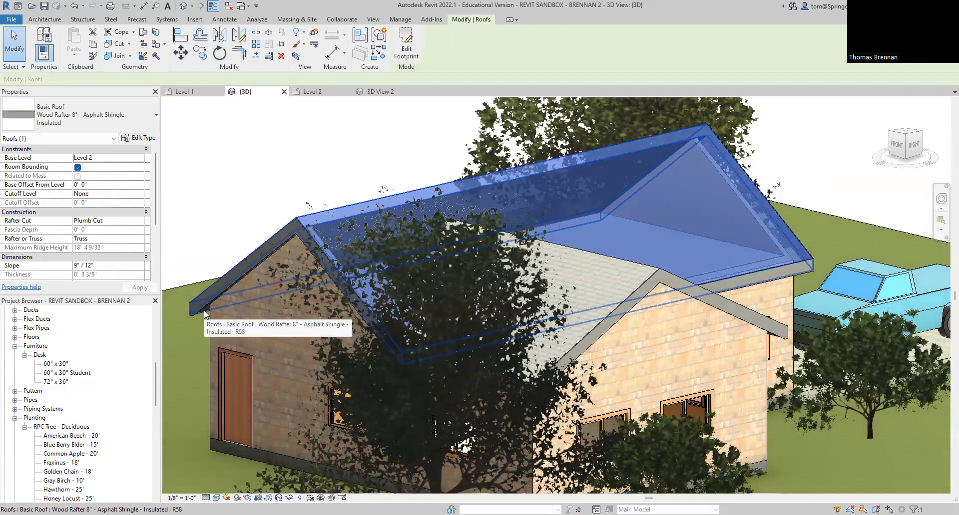
key("Escape")
scroll(205, 310, "up", 2)
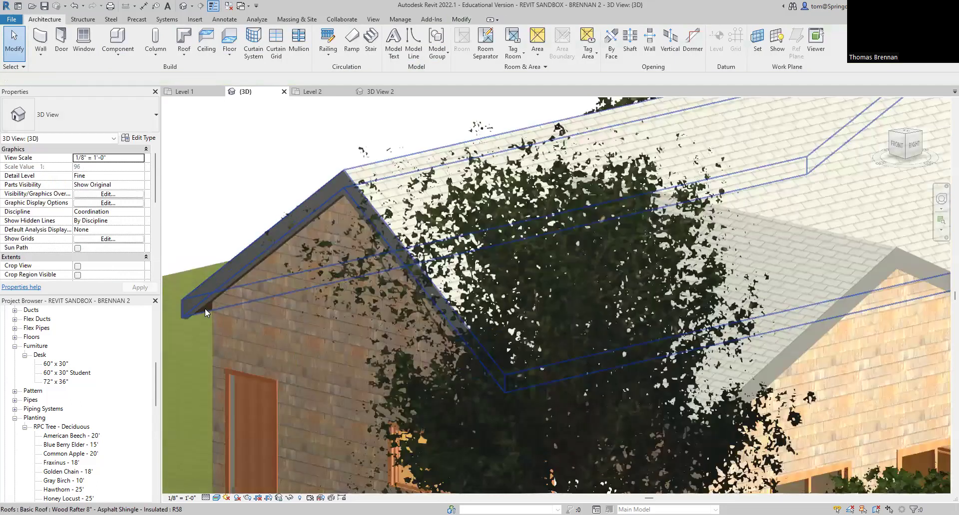
scroll(204, 323, "up", 4)
left_click(209, 322)
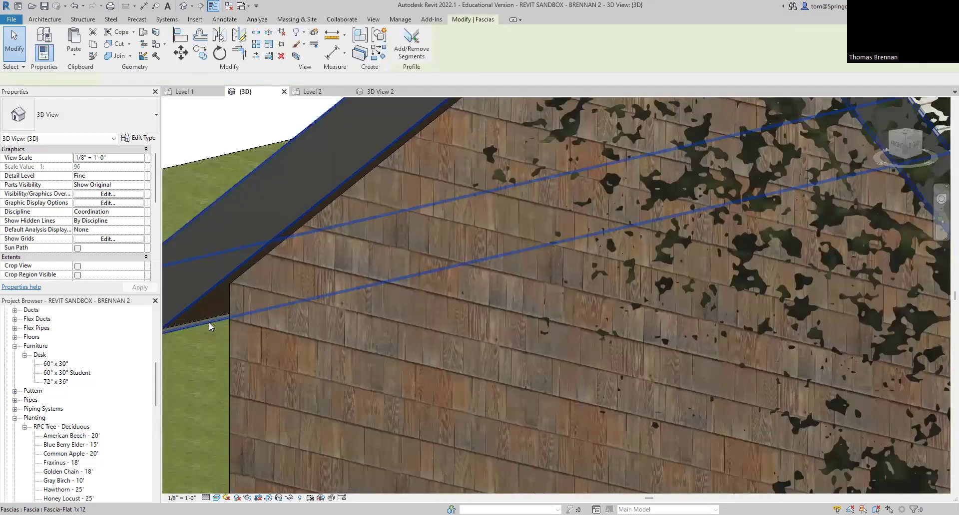
key("Escape")
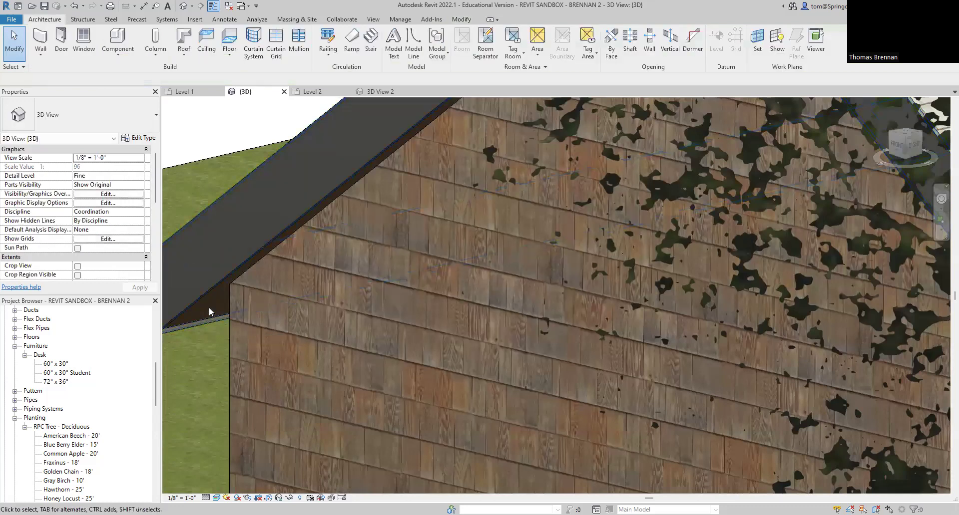
left_click(183, 308)
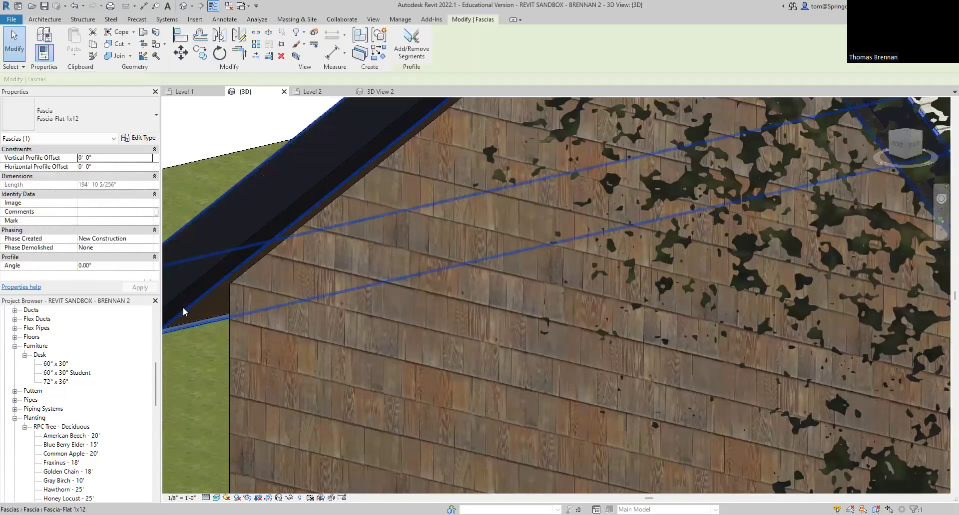
key("Escape")
scroll(345, 364, "down", 5)
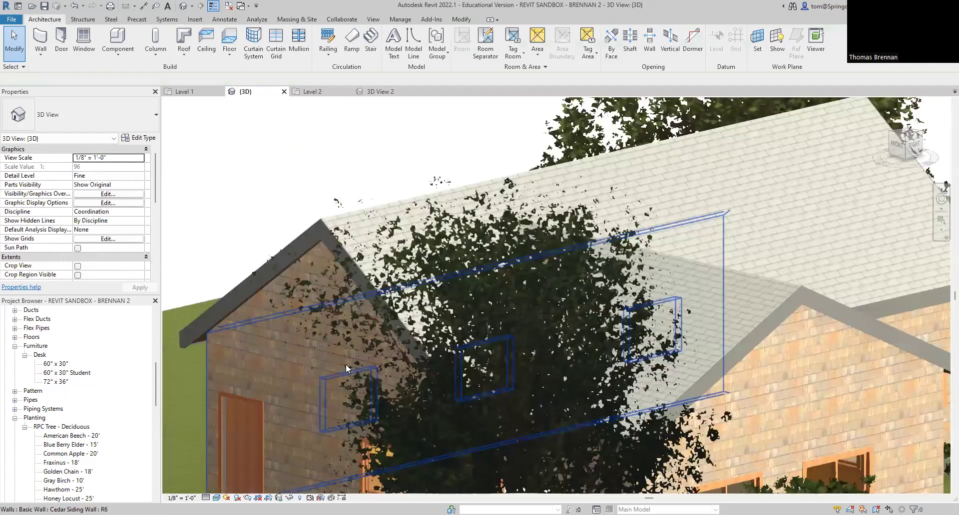
scroll(651, 310, "down", 3)
scroll(651, 310, "down", 5)
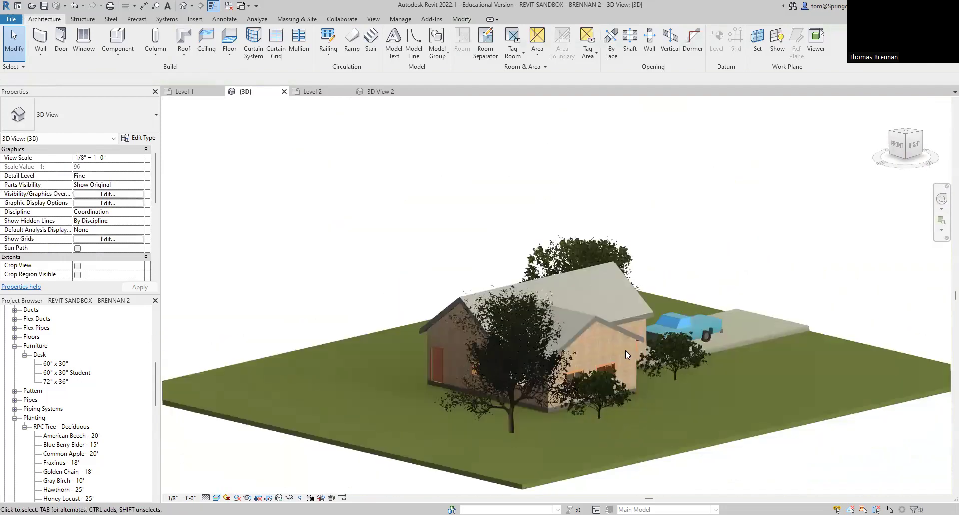
Step: Drag the Japanese Maple - 10' tree off the front wall onto the open front lawn
middle_click_drag(684, 408, 424, 438, "shift")
scroll(668, 442, "up", 1)
scroll(666, 442, "up", 4)
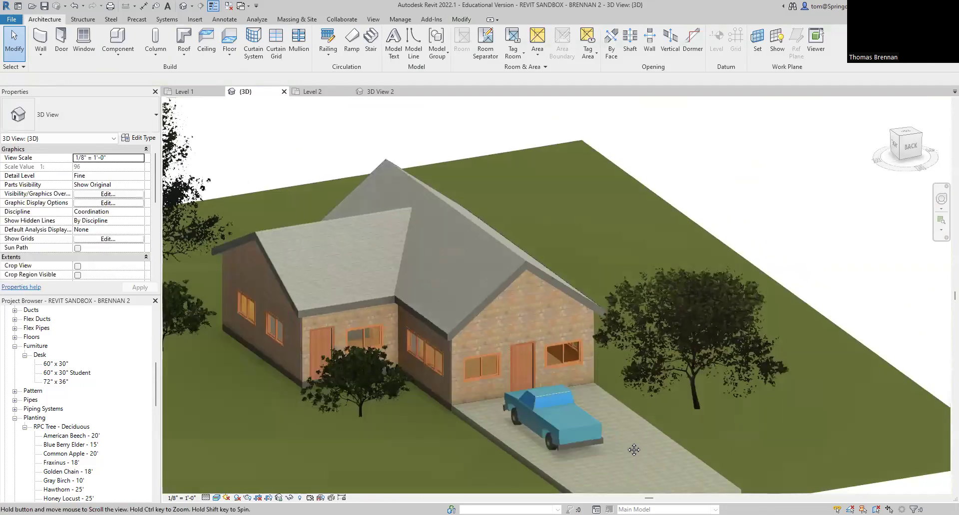
middle_click_drag(651, 434, 708, 431)
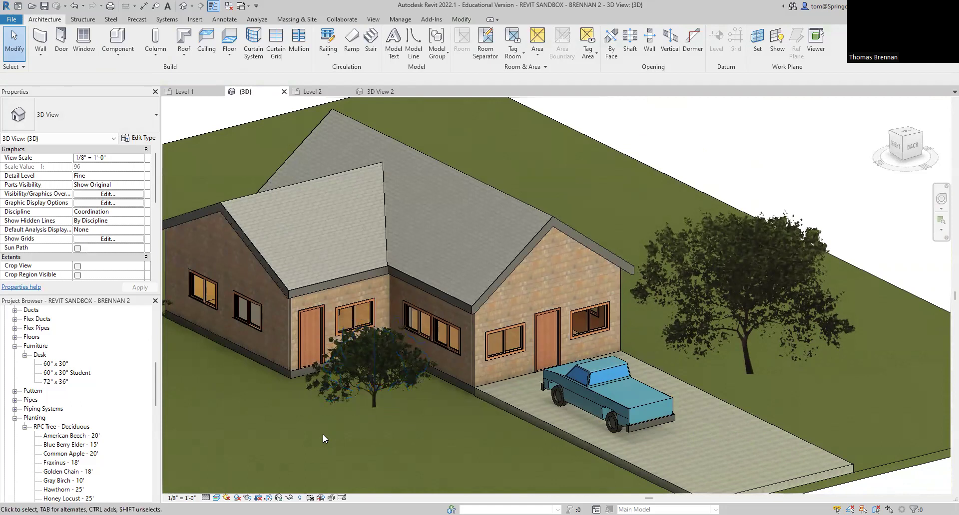
scroll(322, 434, "down", 2)
left_click(359, 404)
left_click_drag(365, 410, 339, 484)
left_click(401, 452)
scroll(402, 435, "down", 3)
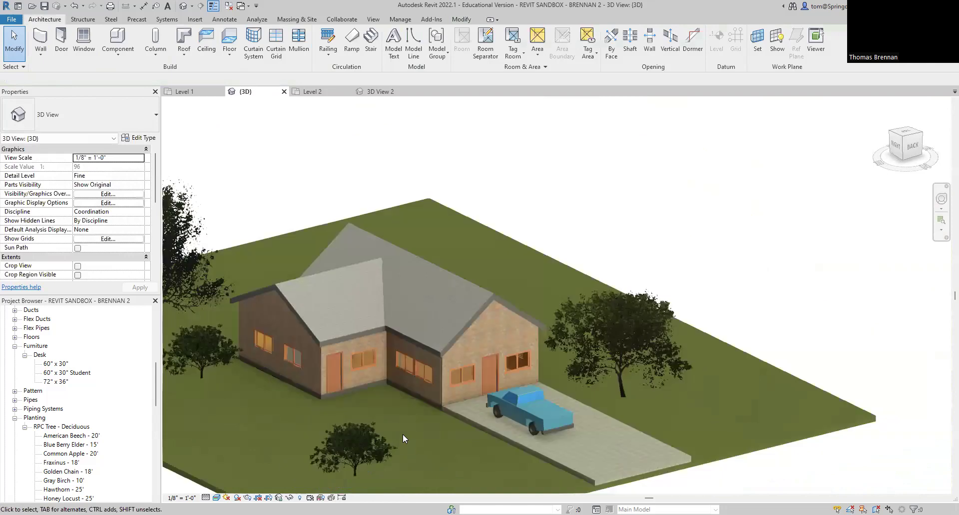